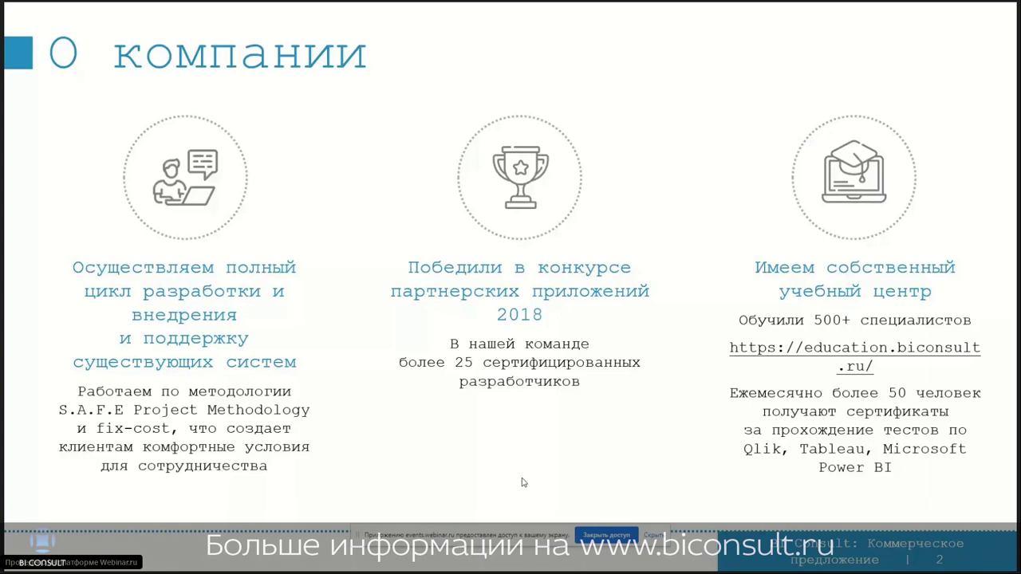
Step: Advance two slides to 'Фазы проекта', then switch to the datafinder.ru website in Chrome
key(Right)
key(Right)
key(Right)
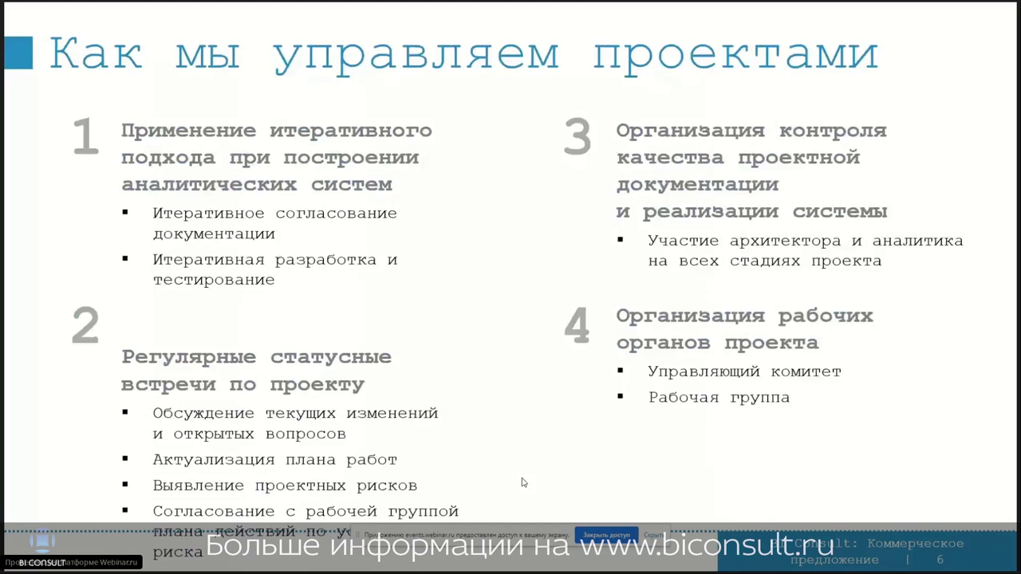
key(Right)
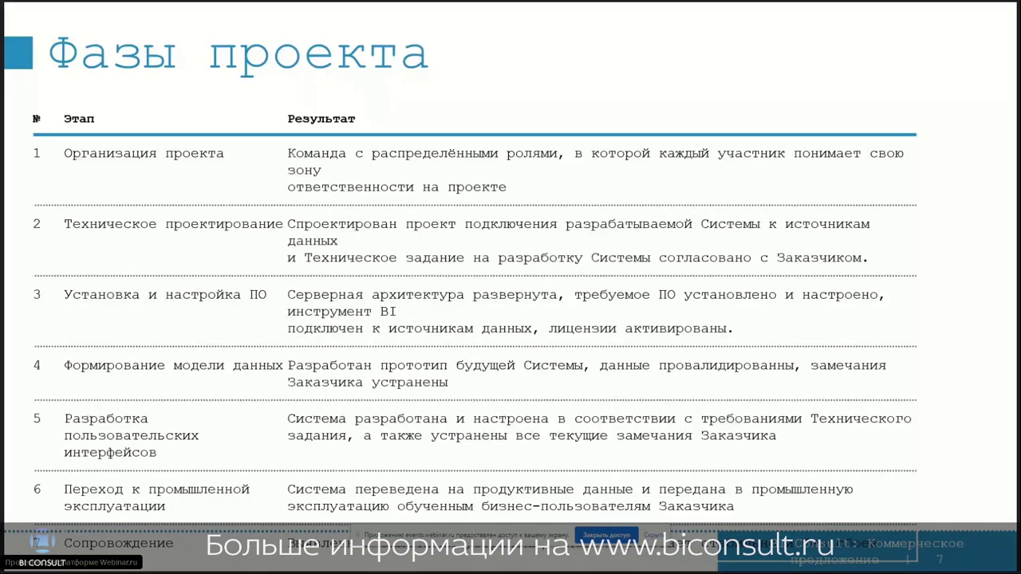
key(alt+Tab)
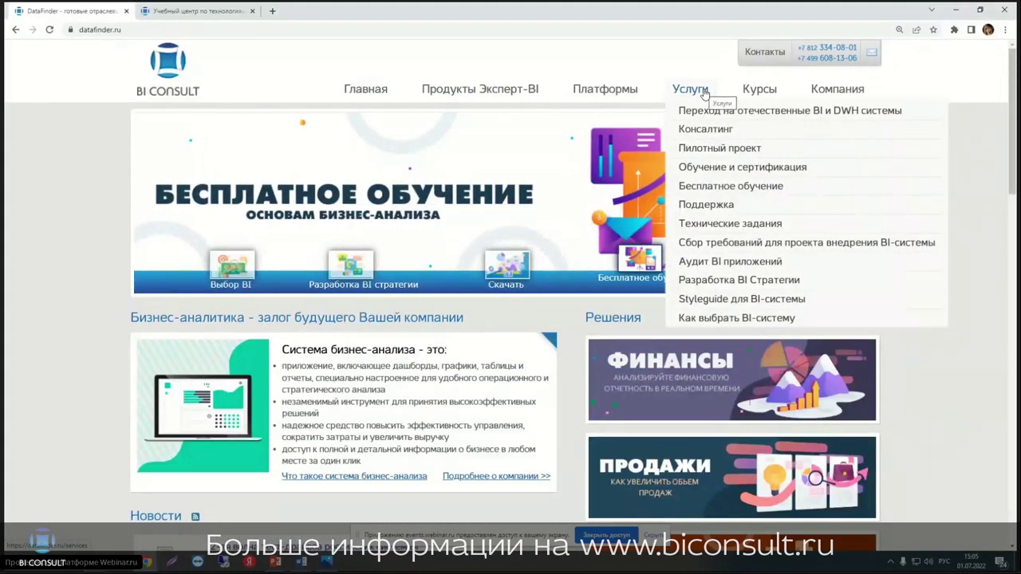
mouse_move(605, 88)
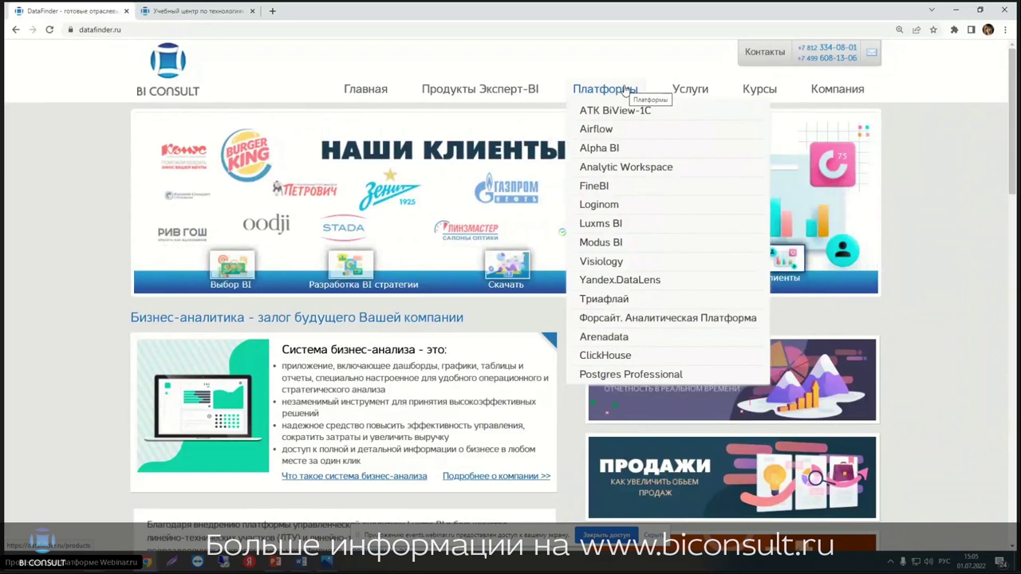
Step: Browse the Триафлай product page on datafinder.ru, then switch to the Учебный центр calendar
click(594, 300)
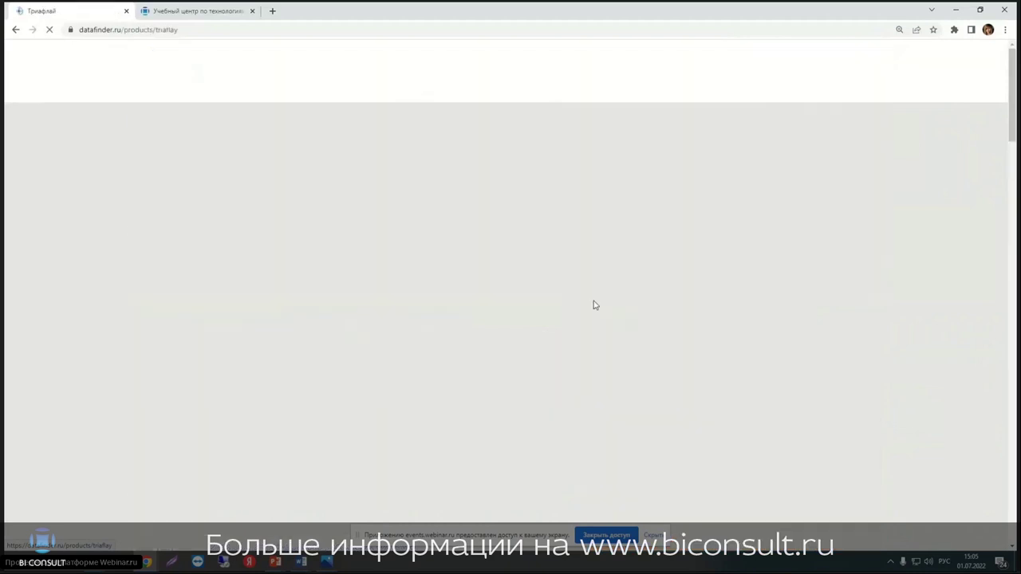
scroll(594, 307, down, 2)
scroll(594, 307, down, 1)
scroll(595, 306, up, 1)
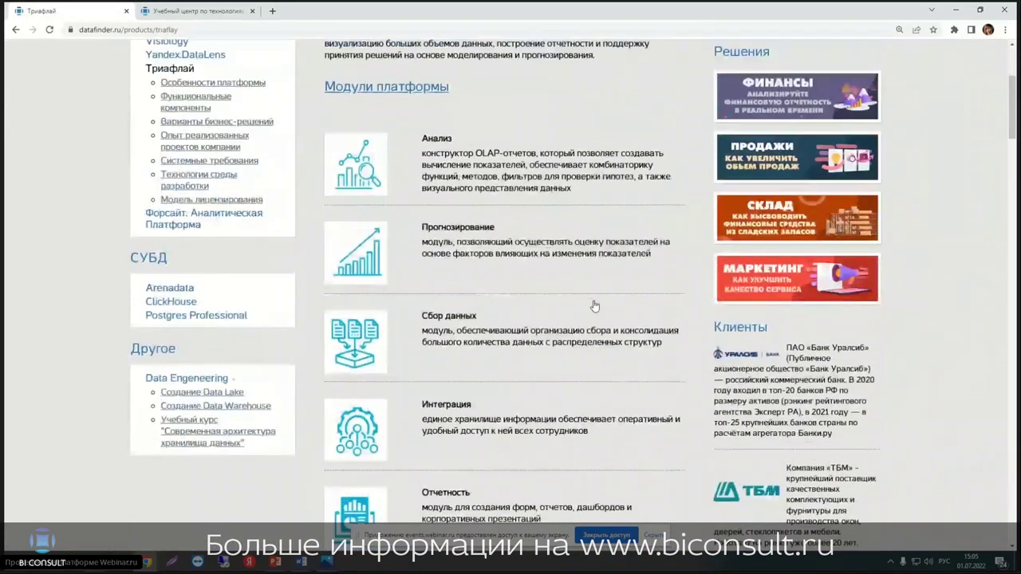
scroll(594, 306, up, 1)
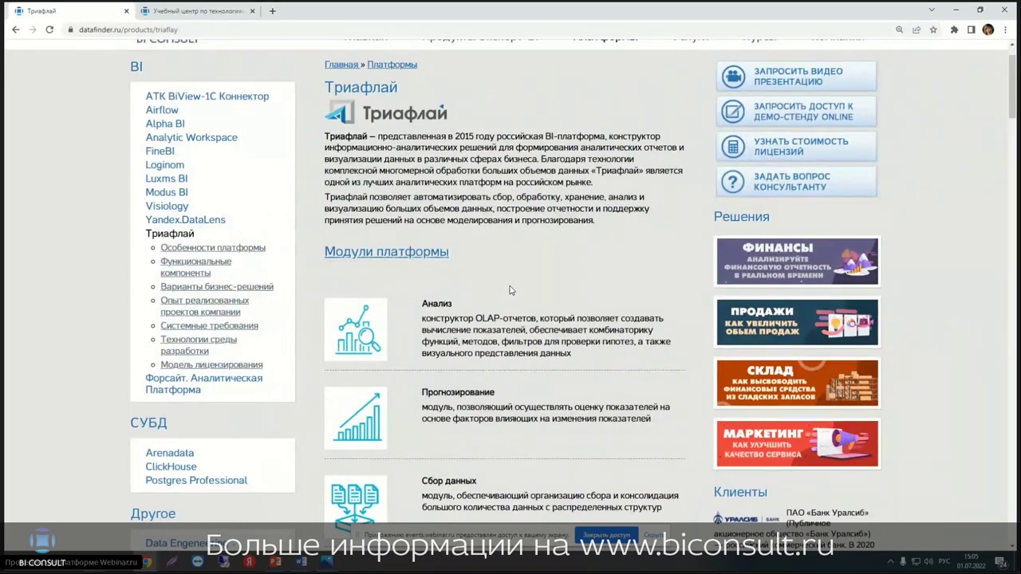
scroll(511, 290, up, 1)
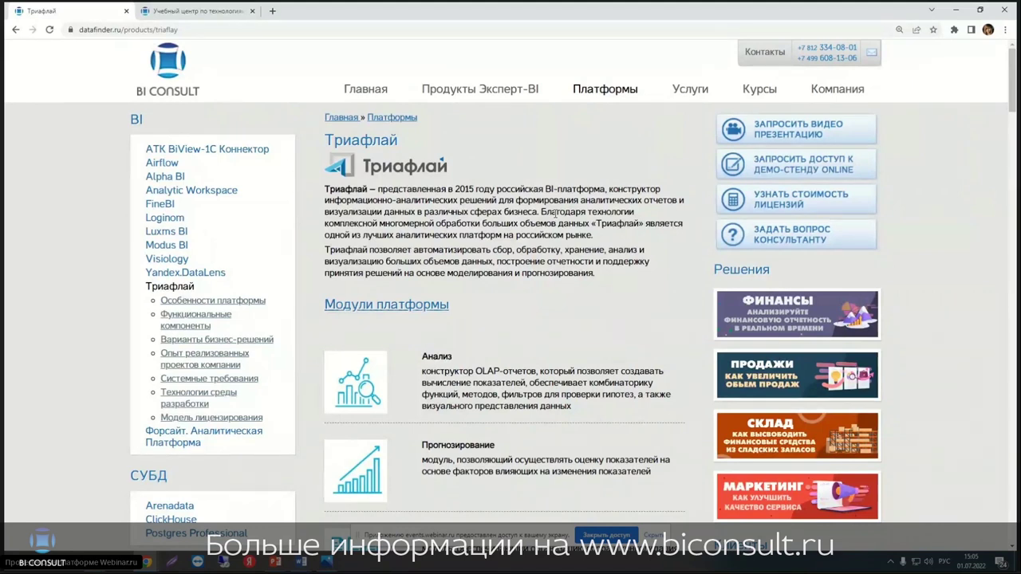
click(194, 10)
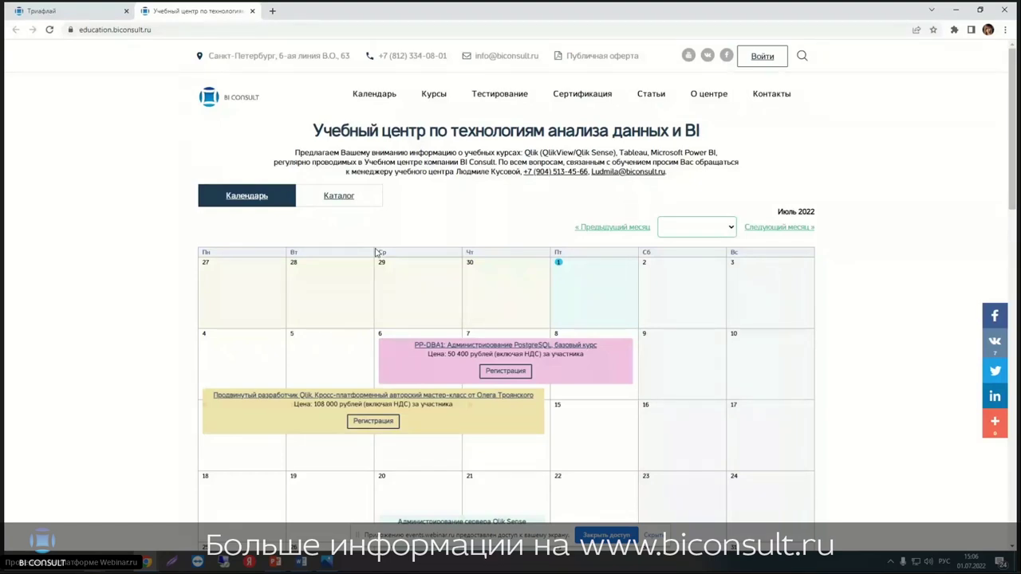
Step: Highlight the contact details text on the calendar page, then clear the selection
mouse_move(698, 177)
mouse_down()
mouse_move(499, 184)
mouse_move(456, 173)
mouse_up()
click(466, 208)
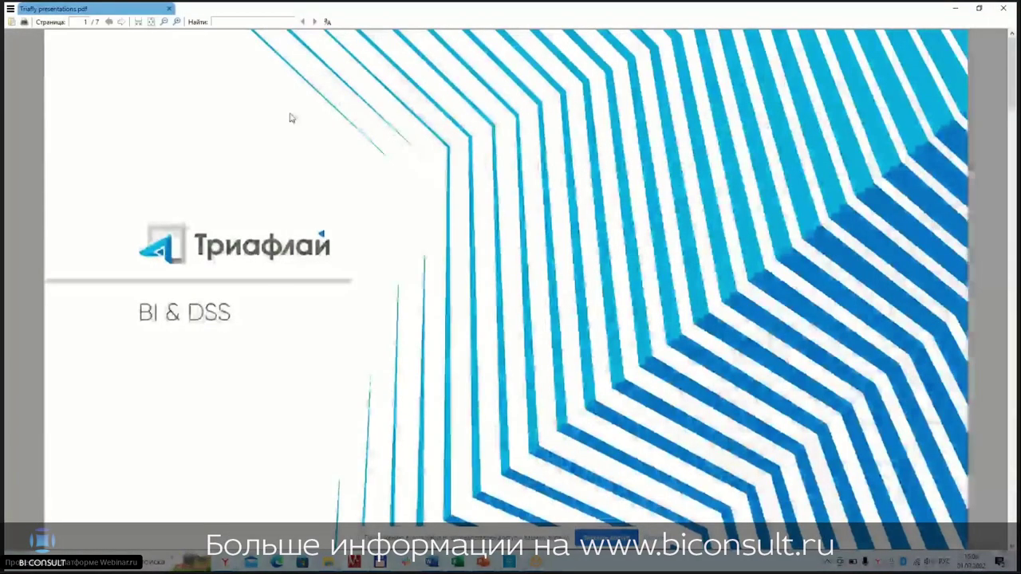
Step: Show the Triafly presentation PDF full-screen and move on to page 3
key(F5)
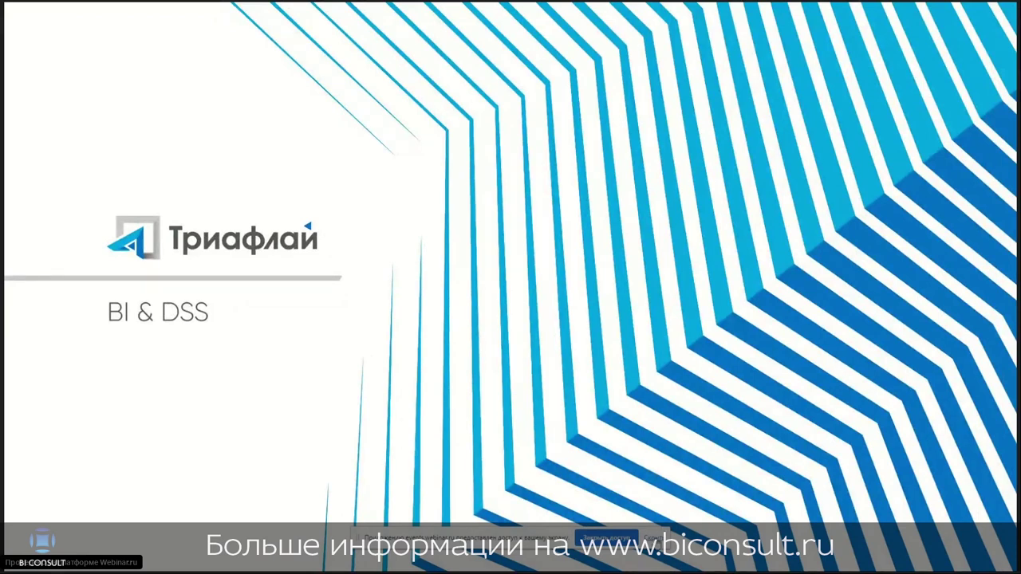
click(654, 540)
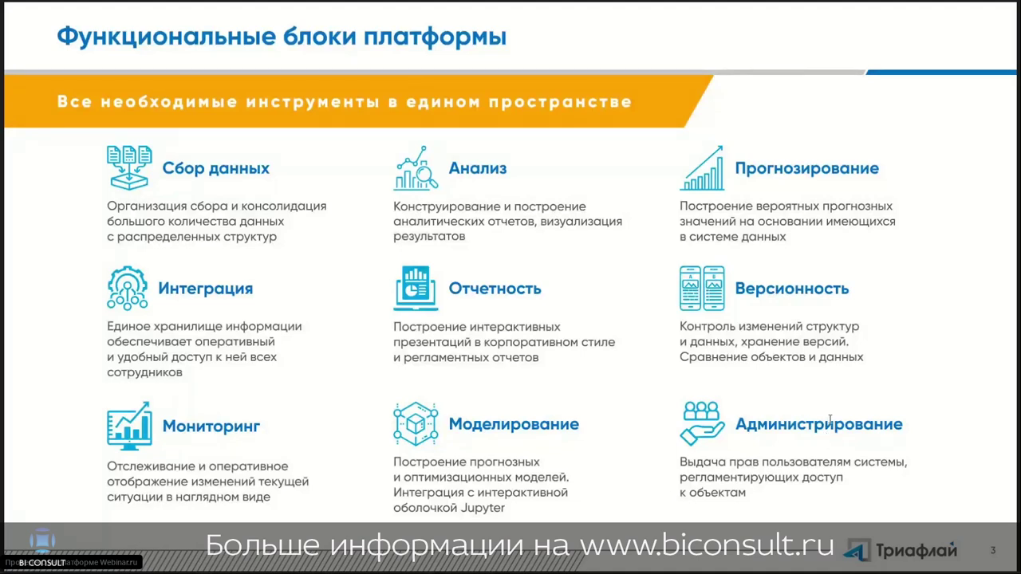
Step: Advance the slideshow past the functional blocks toward 'Примеры решений'
key(Right)
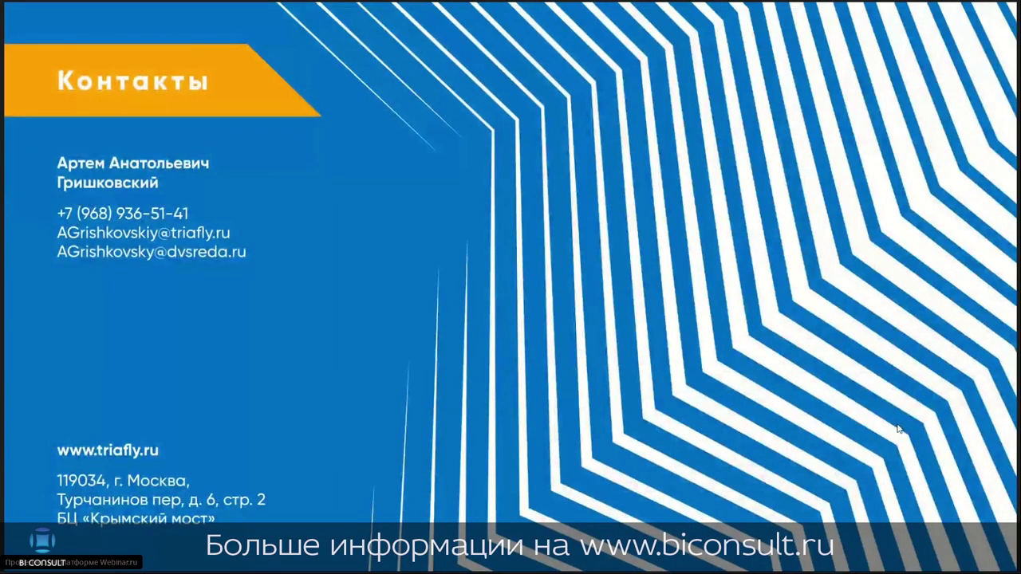
Step: Exit full-screen on the contacts slide and return to the Webinar.ru broadcast window
key(Escape)
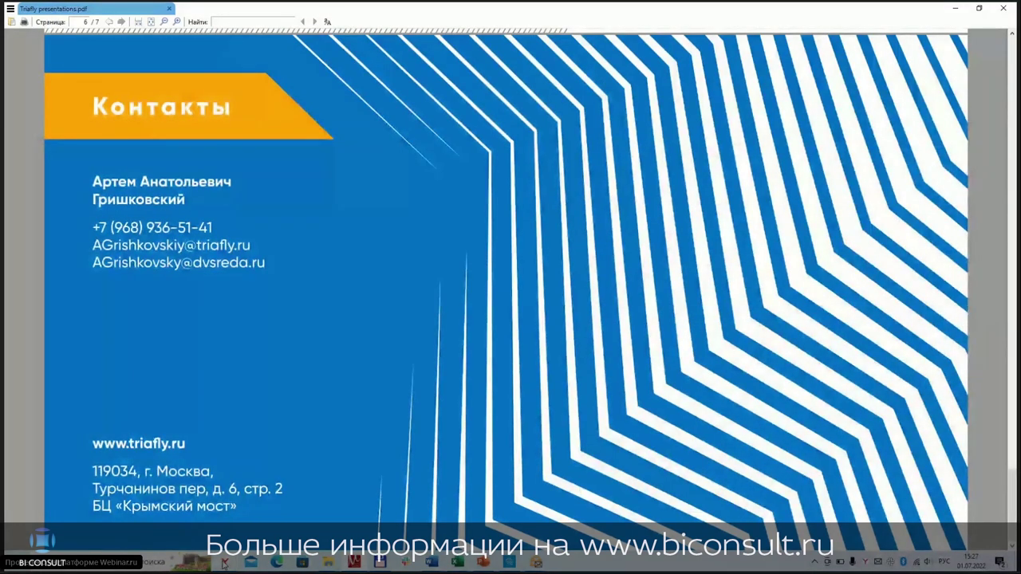
mouse_move(225, 563)
click(166, 514)
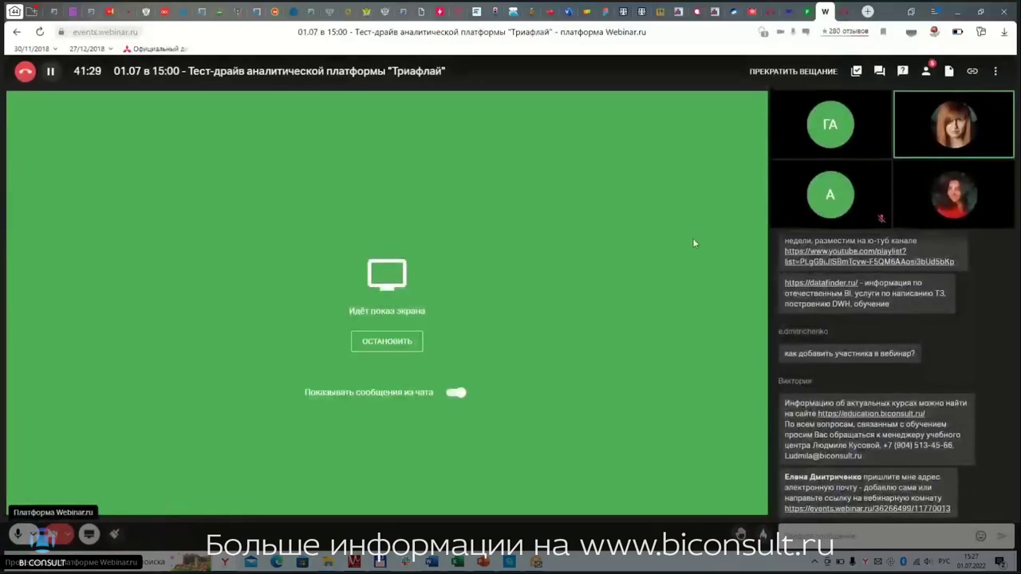
Step: Replace the Webinar.ru chat panel with the participants' questions list
click(902, 71)
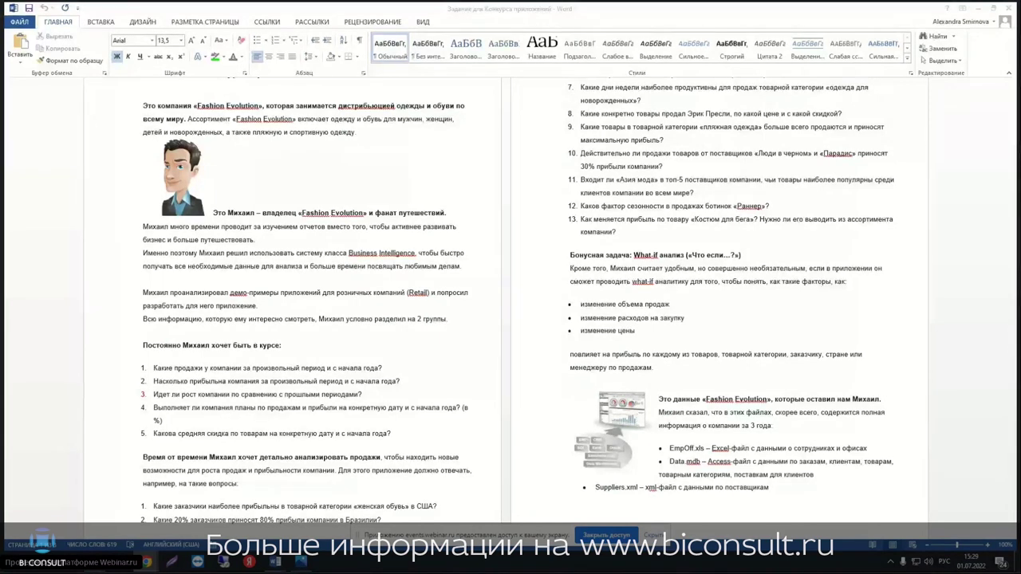
Step: In the Word assignment, highlight the three data file bullets and the word 'заказам'
click(661, 452)
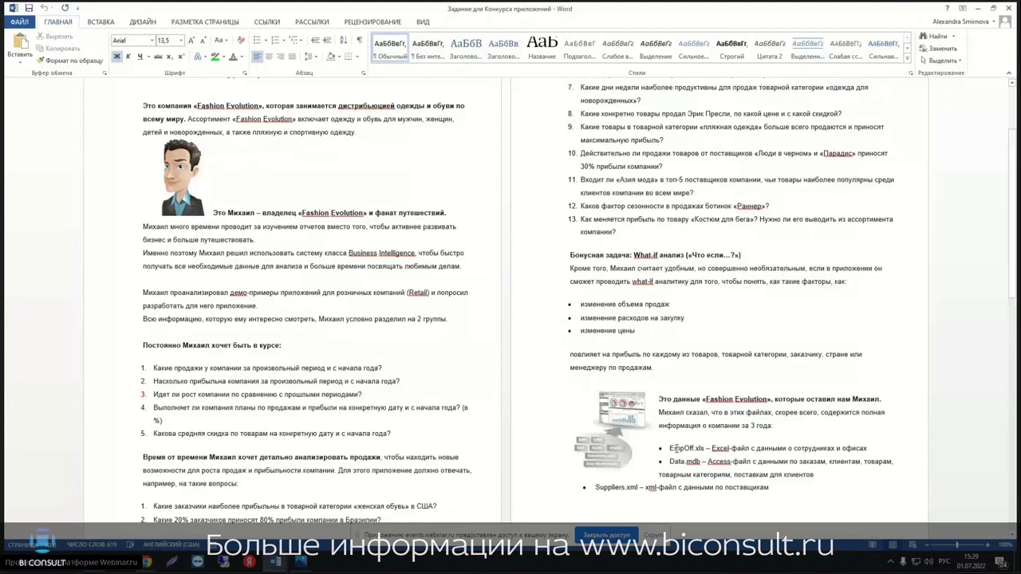
drag(670, 449, 770, 488)
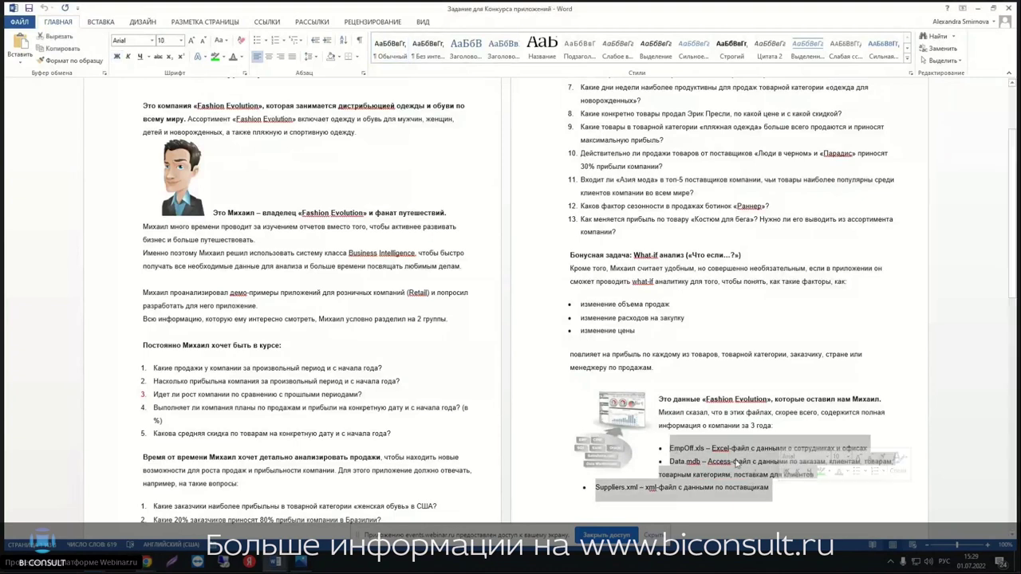
click(722, 452)
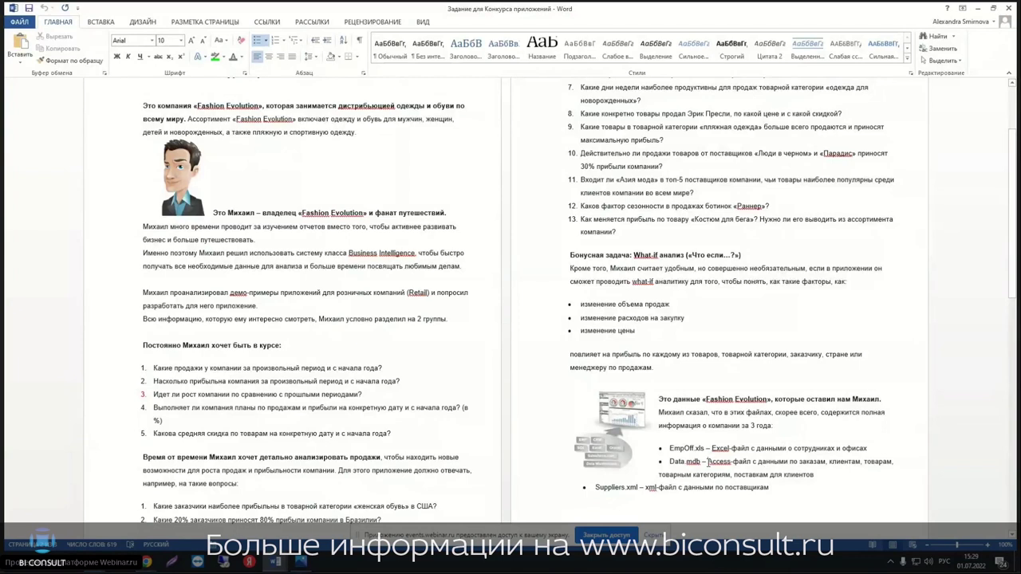
click(708, 463)
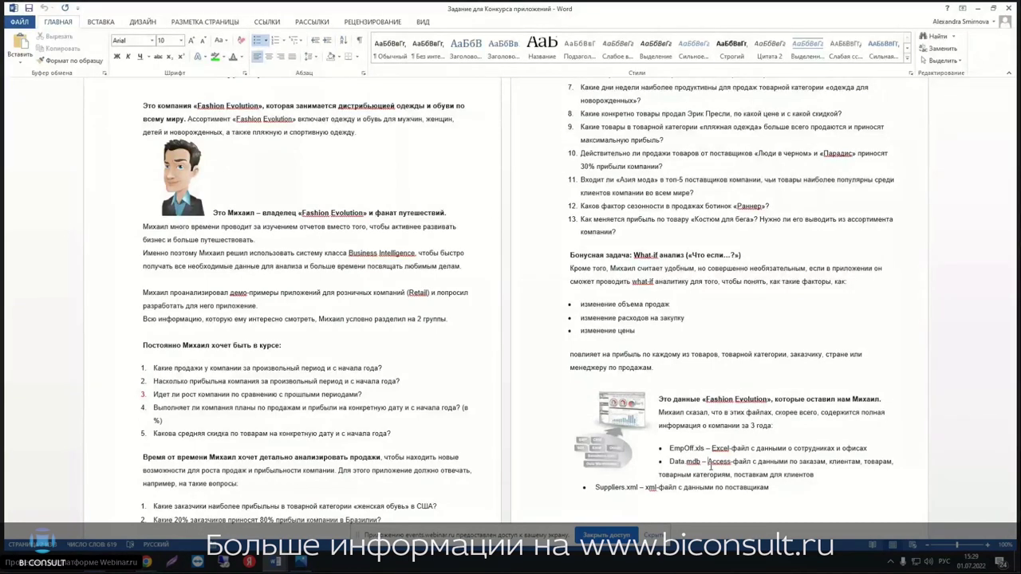
drag(798, 463, 825, 462)
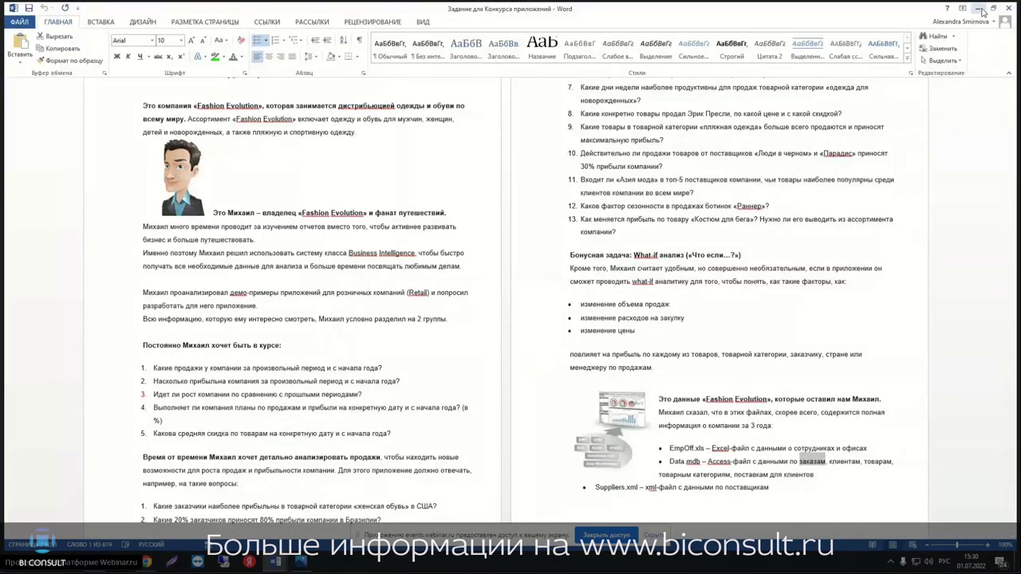
Step: Switch to the Triafly login page in Chrome and highlight 'roadshow' in its web address
click(146, 562)
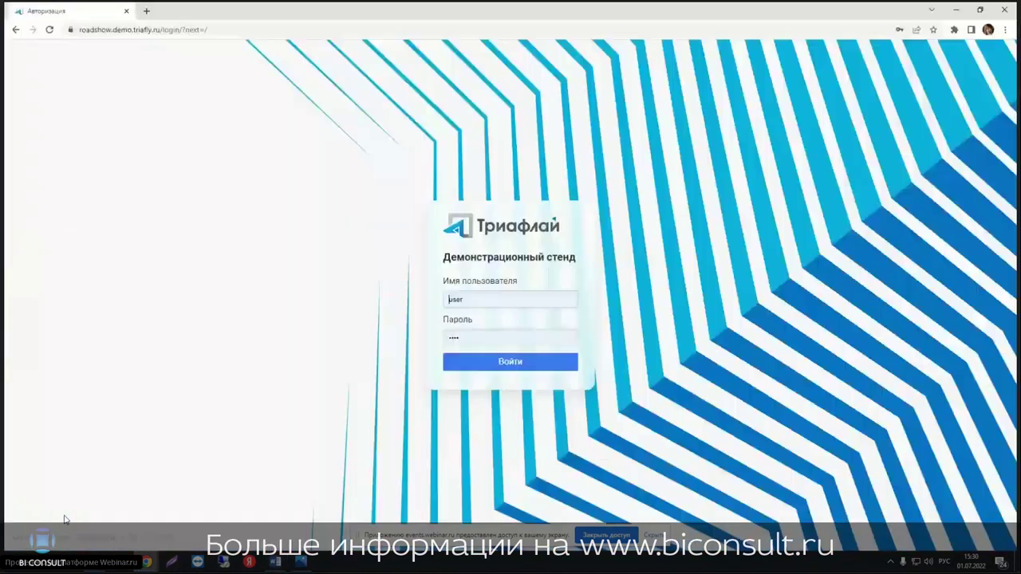
click(61, 506)
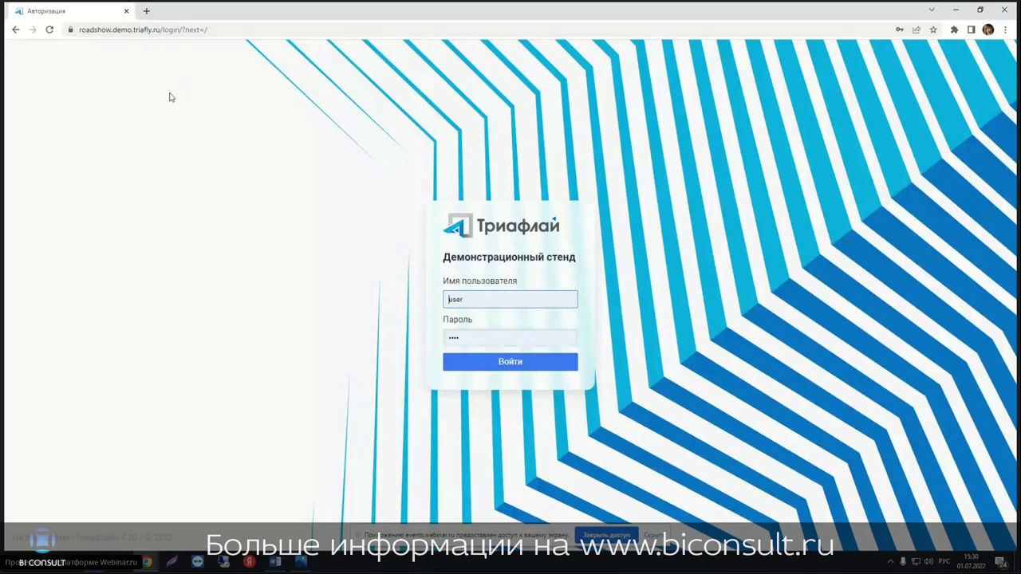
click(221, 29)
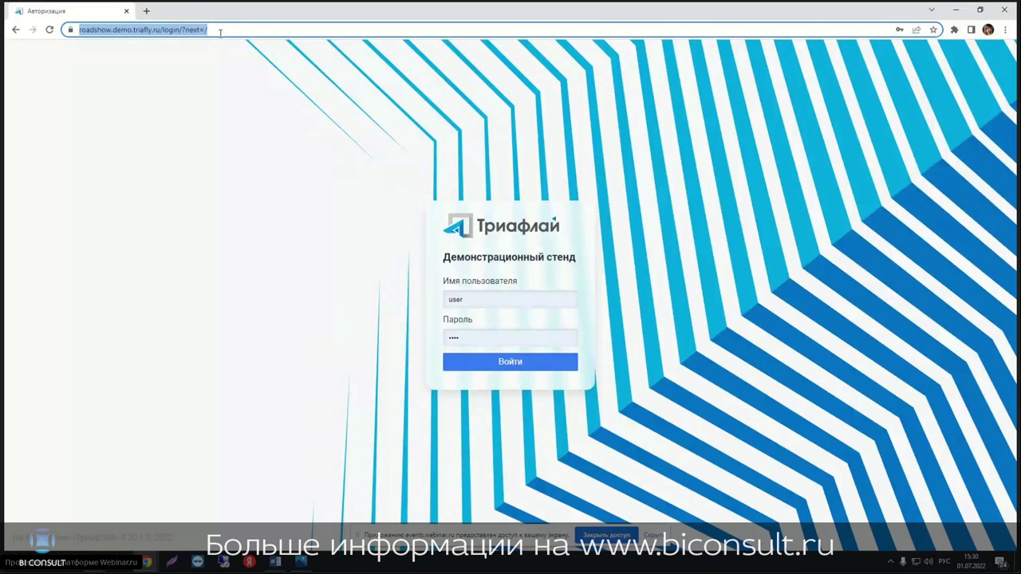
click(91, 29)
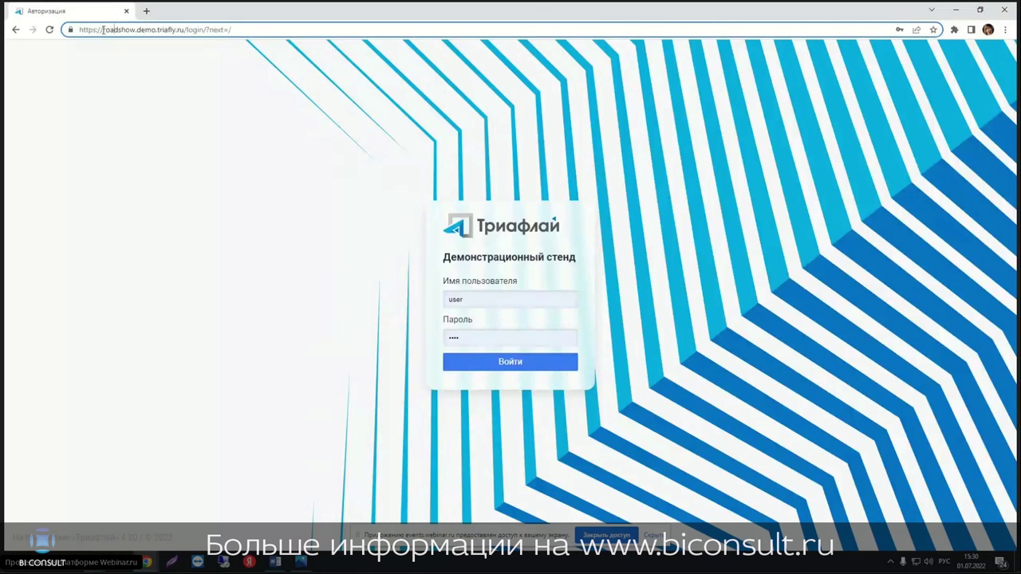
drag(105, 29, 137, 30)
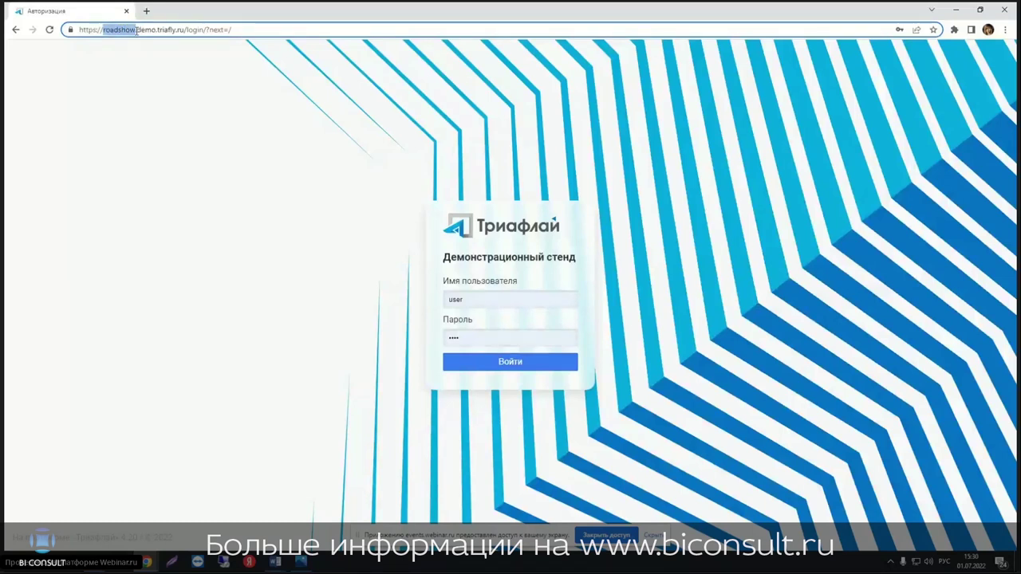
Step: Sign in to the demo stand using the saved username and password
click(519, 302)
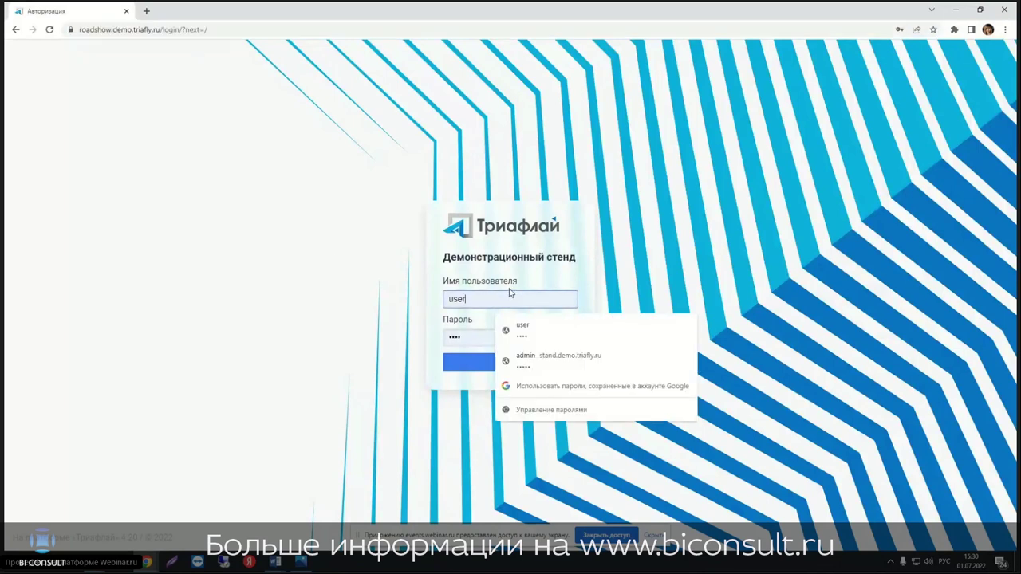
click(473, 335)
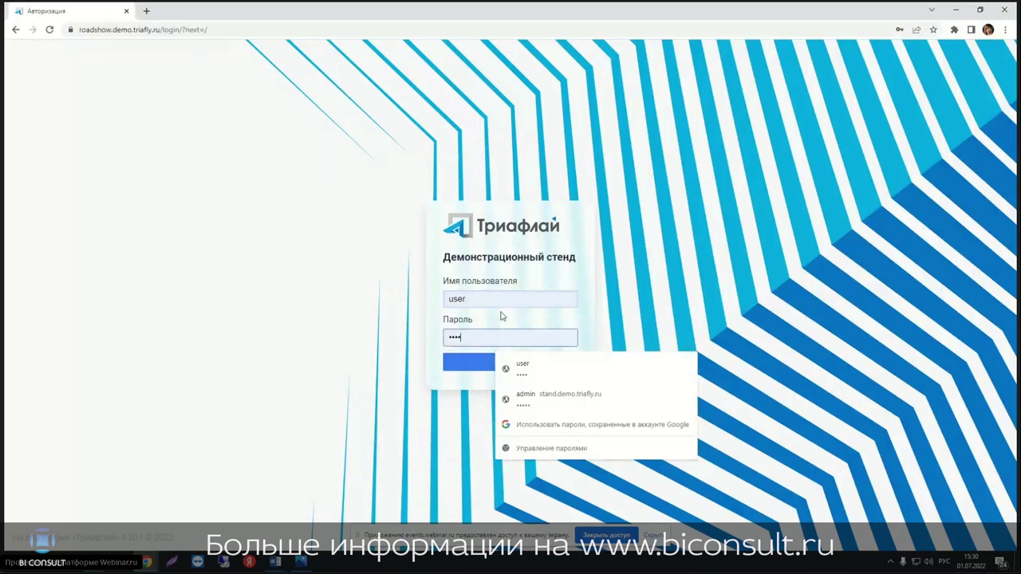
click(487, 362)
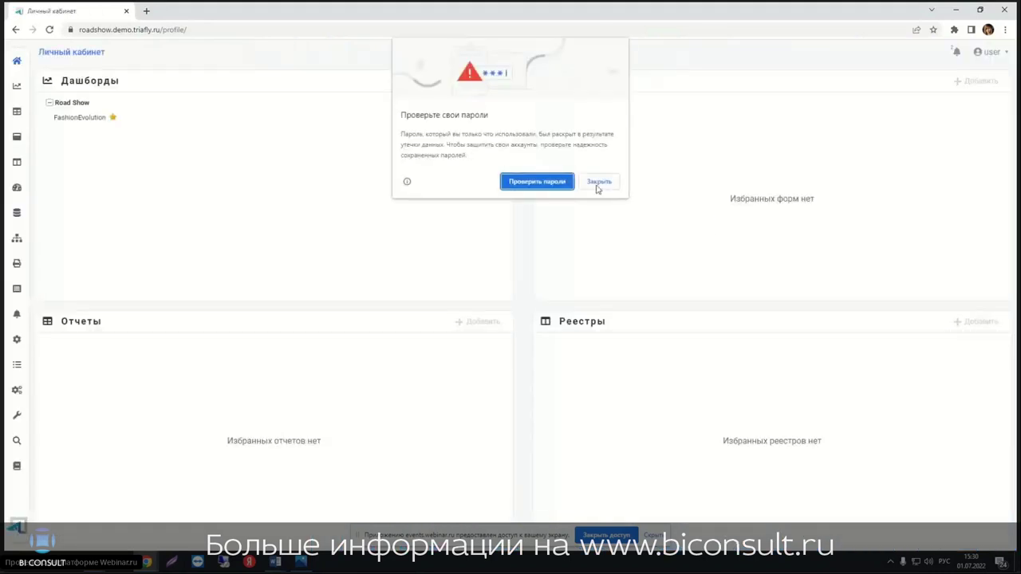
Step: Close Chrome's password warning popup over the Triafly personal cabinet
click(599, 183)
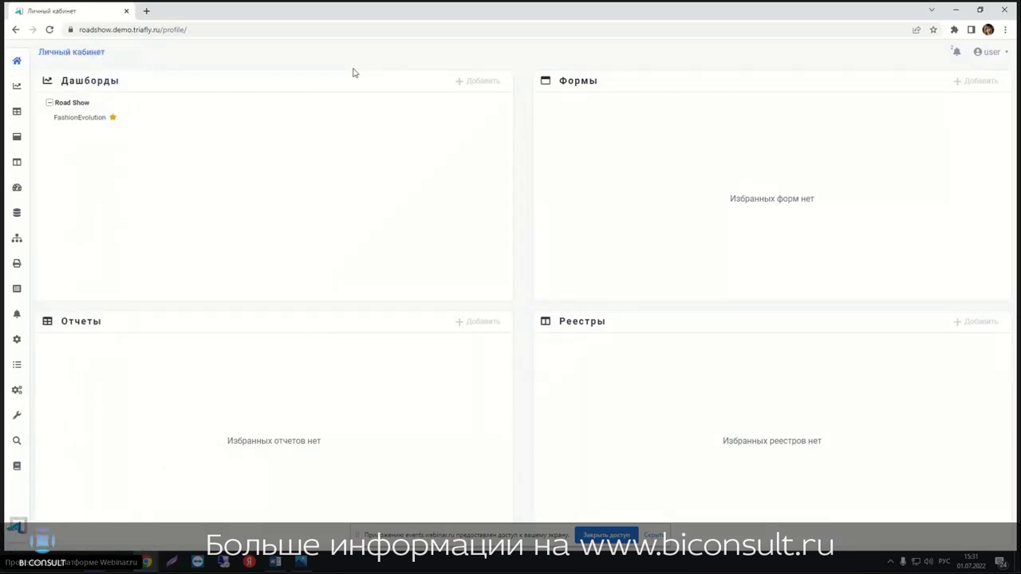
mouse_move(17, 85)
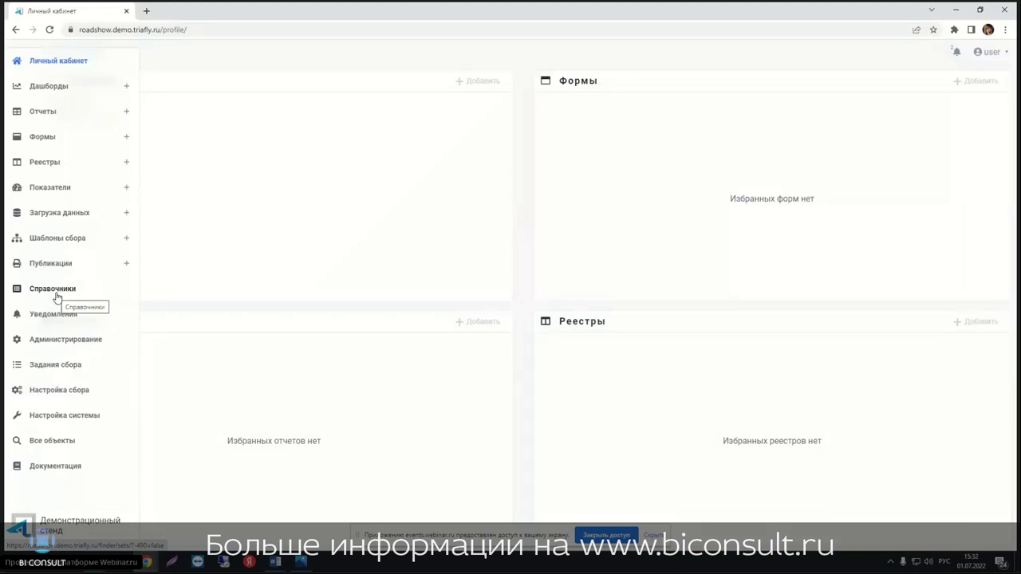
Step: Open the Documentation link in a new tab and view its contents
right_click(57, 472)
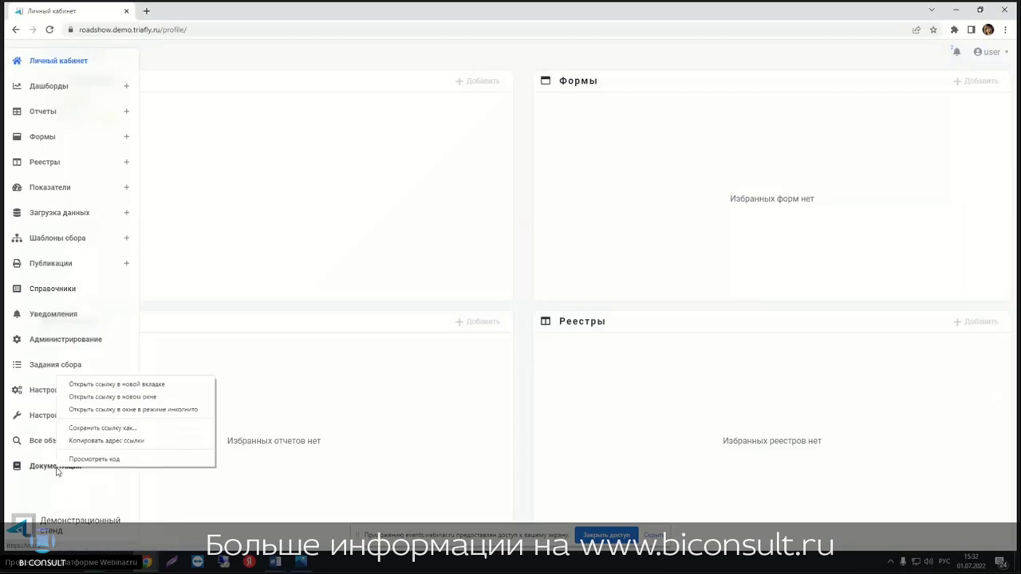
click(140, 384)
click(192, 10)
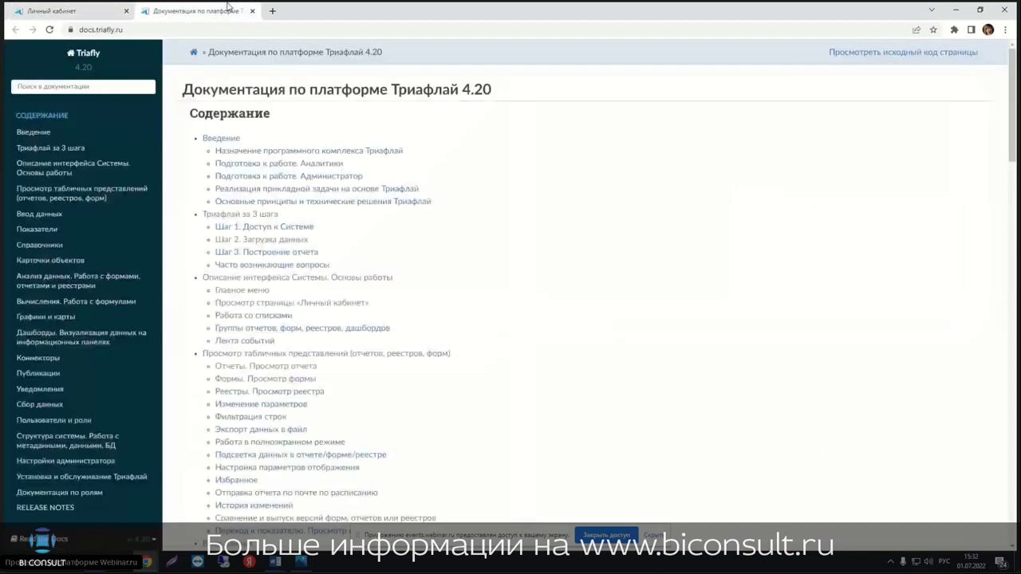
click(135, 193)
scroll(104, 239, up, 4)
Step: Read through the 'Описание интерфейса Системы' page, briefly trying the documentation search
click(44, 168)
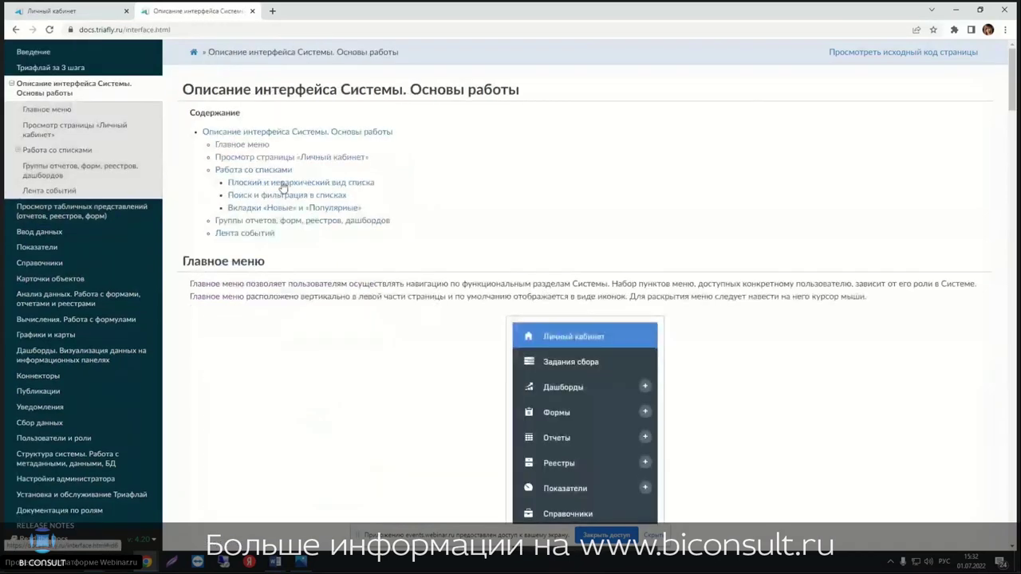
scroll(281, 187, down, 1)
scroll(282, 187, down, 1)
scroll(282, 186, down, 3)
scroll(282, 187, down, 3)
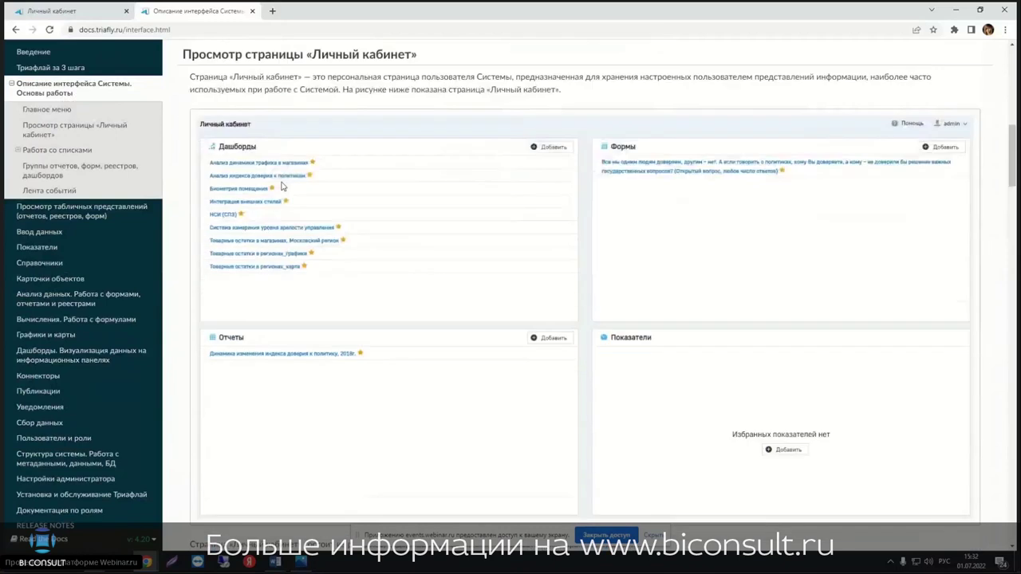
scroll(282, 187, down, 3)
scroll(282, 186, down, 2)
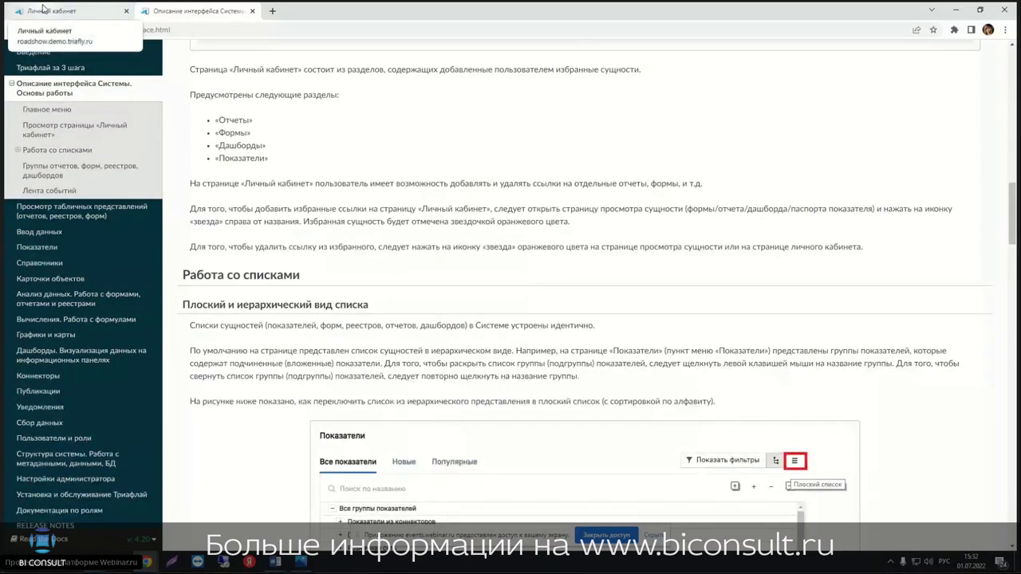
scroll(80, 119, up, 3)
click(81, 85)
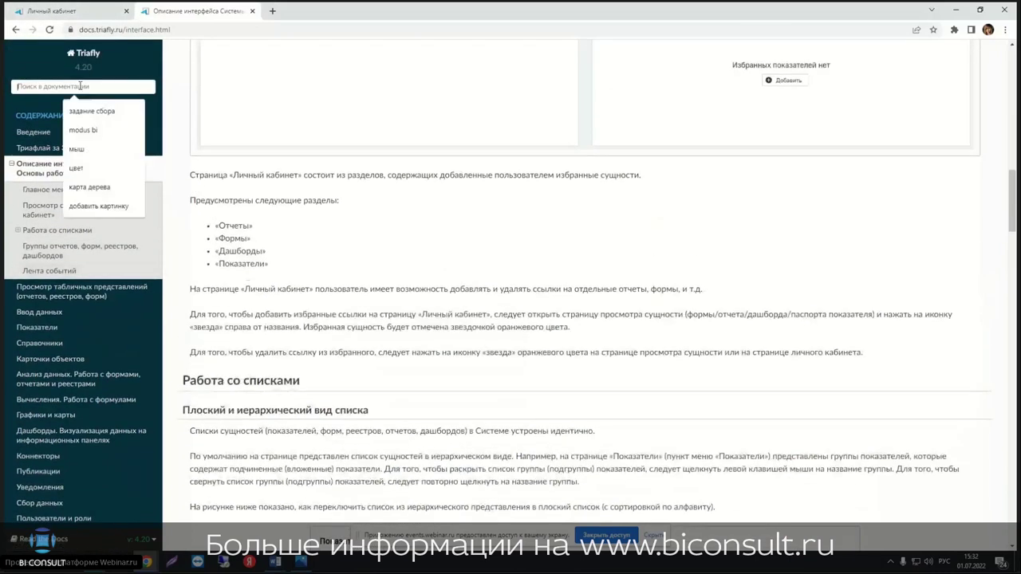
click(362, 251)
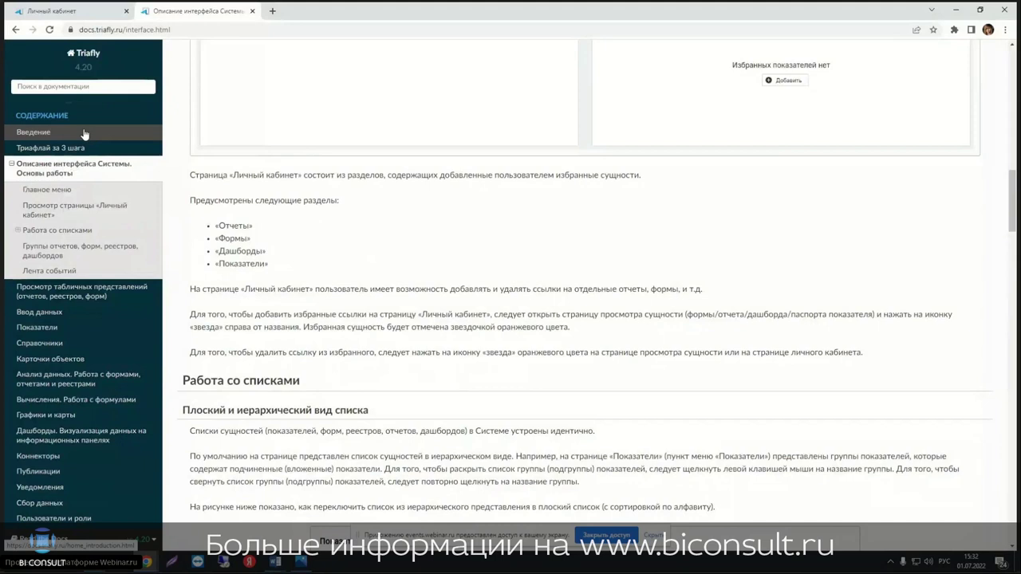
Step: Close the documentation tab and start a new connector from Загрузка данных
click(252, 11)
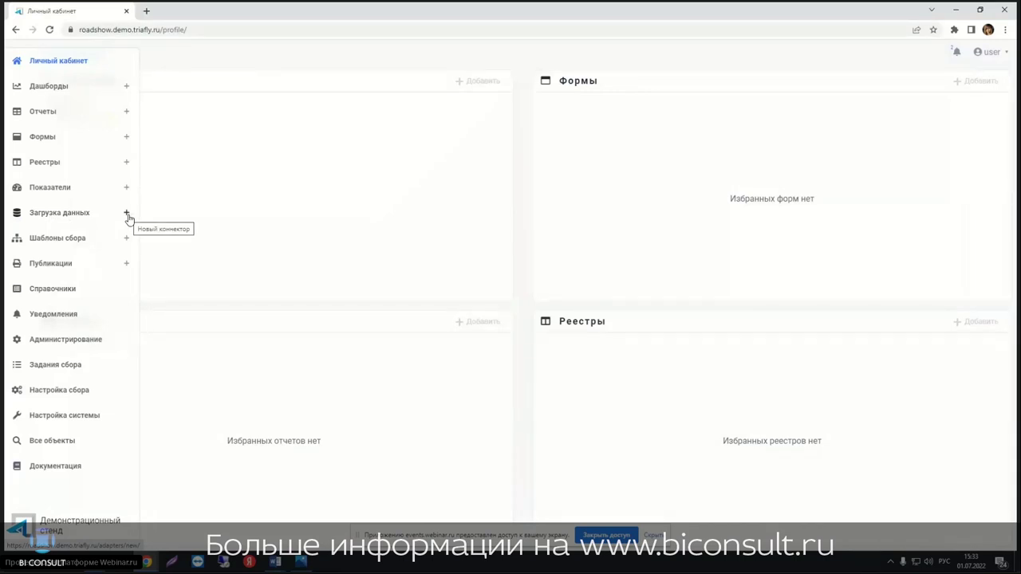
click(127, 214)
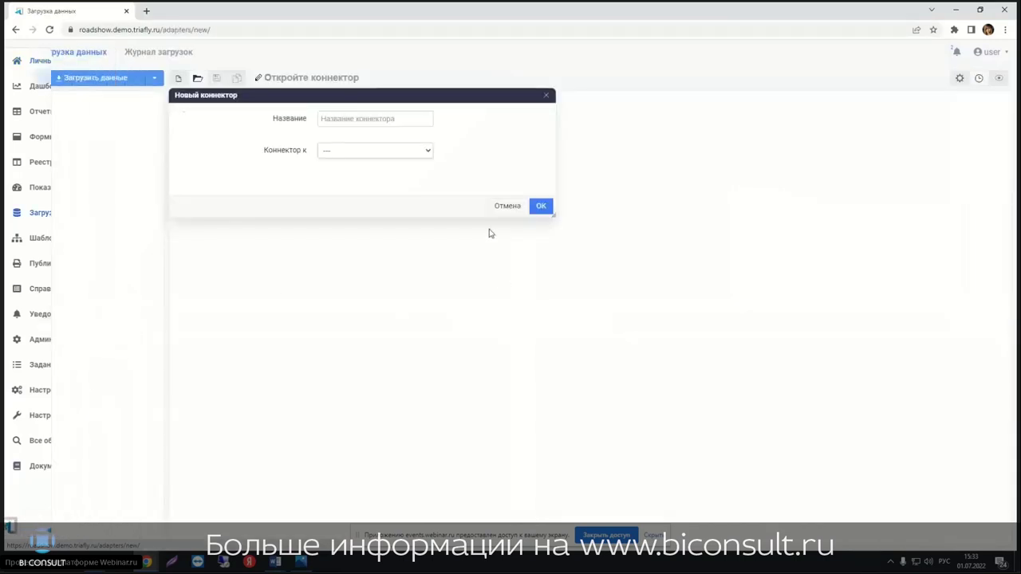
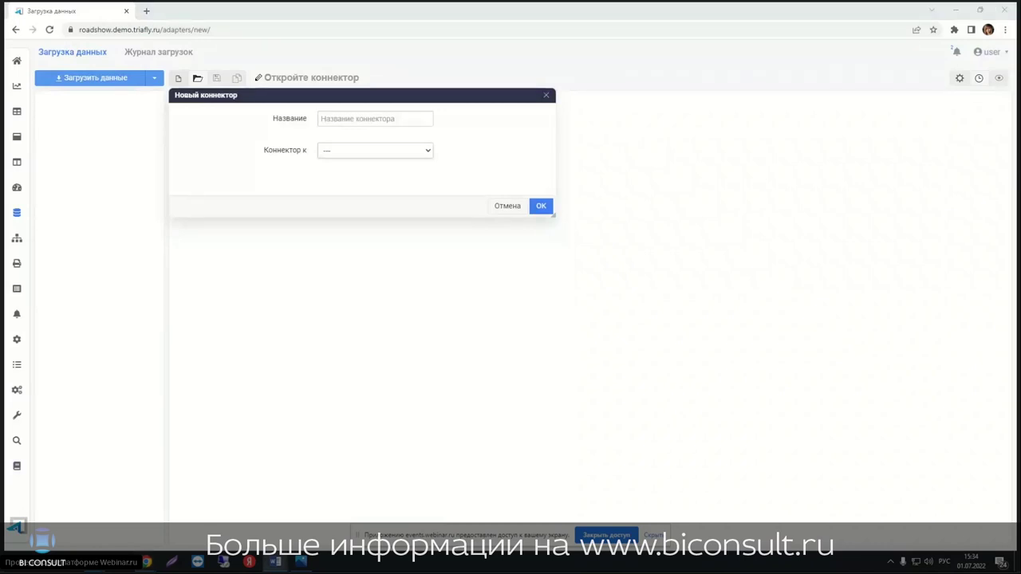
Step: Name the new connector 'Suppliers RS' and set its type to XML
click(351, 119)
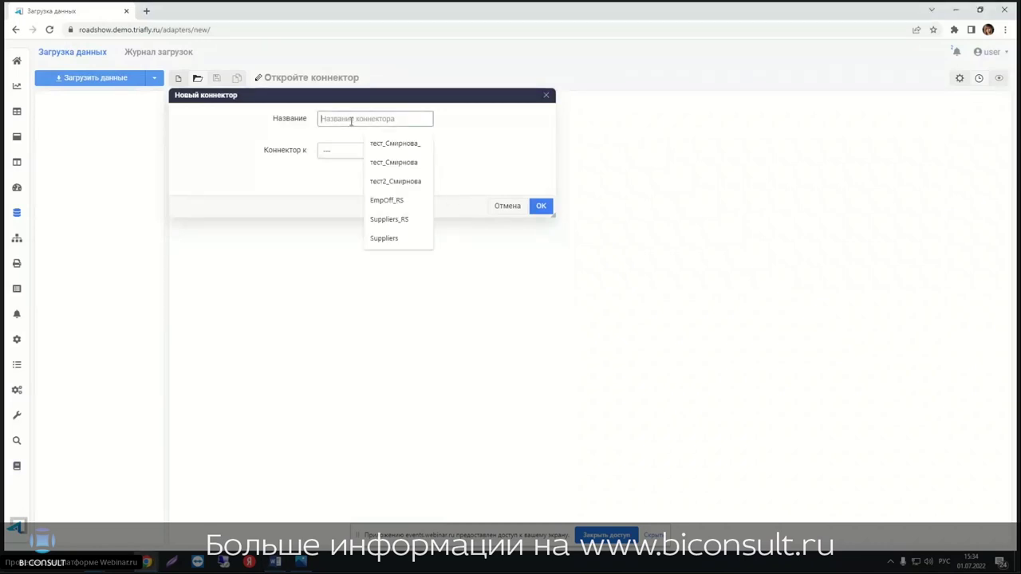
click(389, 218)
click(461, 124)
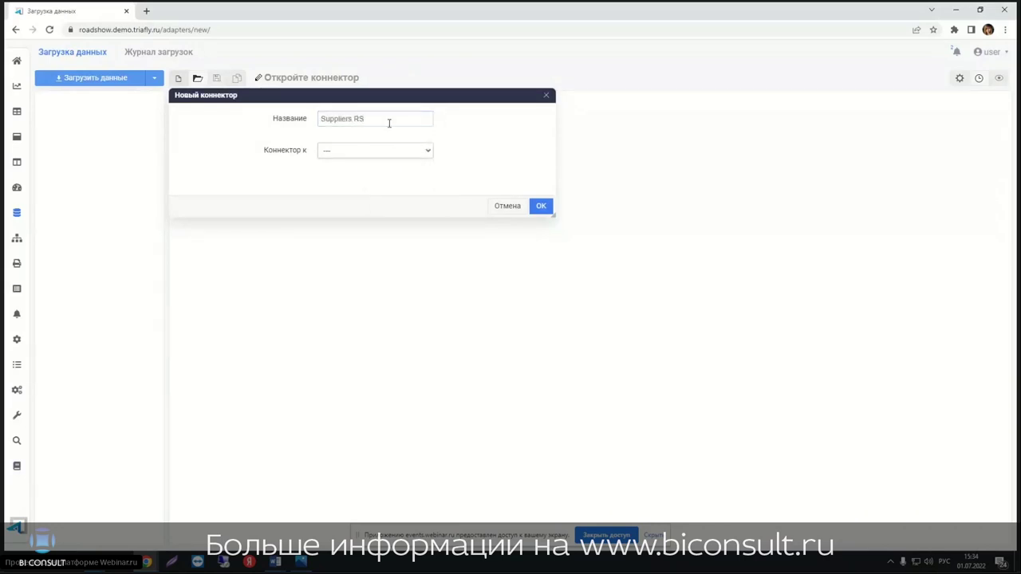
click(427, 151)
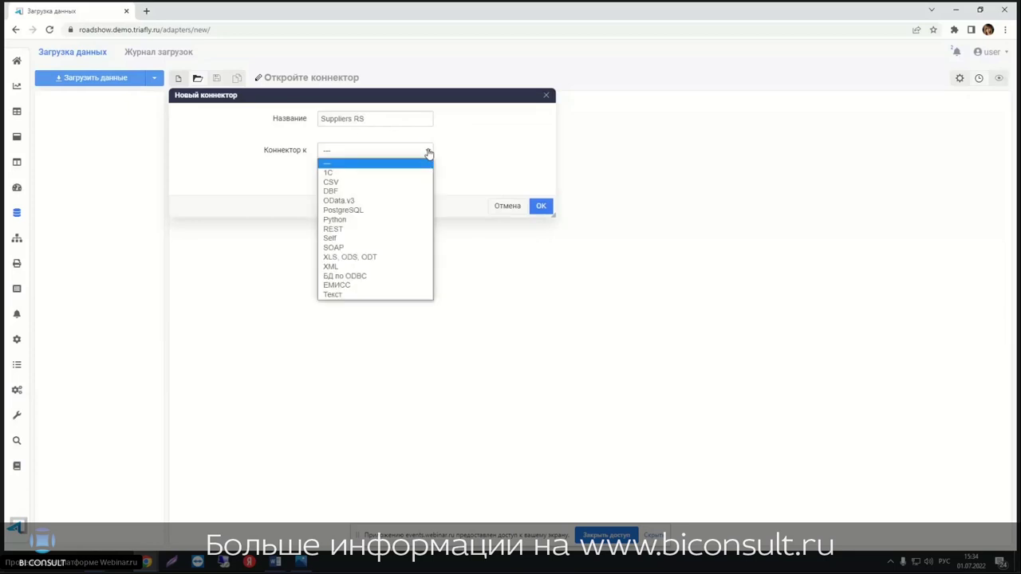
click(346, 266)
Step: Pick Suppliers.xml from Desktop › Road Show › Данные › для загрузки as the source and confirm
click(336, 204)
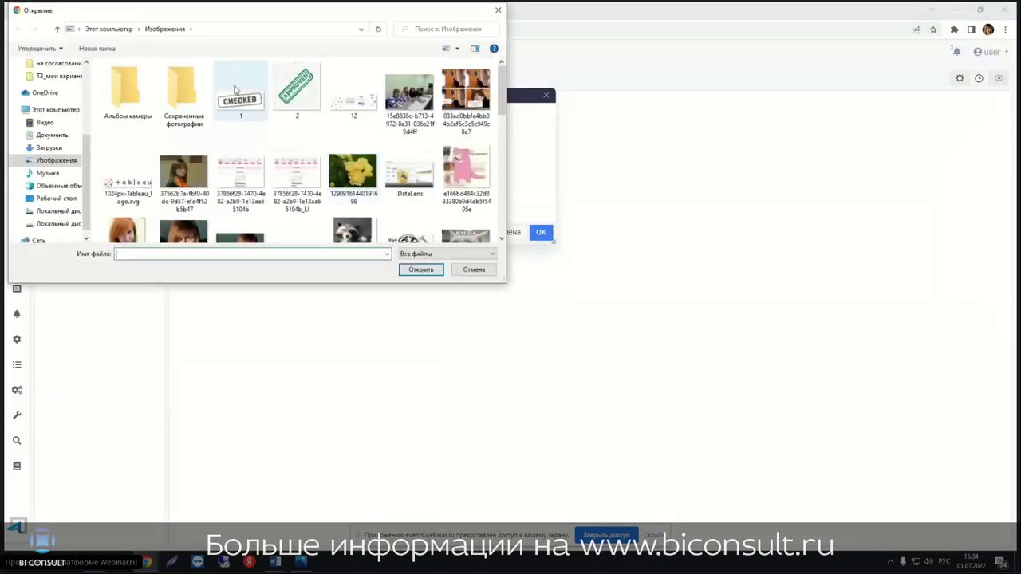
click(39, 77)
scroll(44, 84, up, 5)
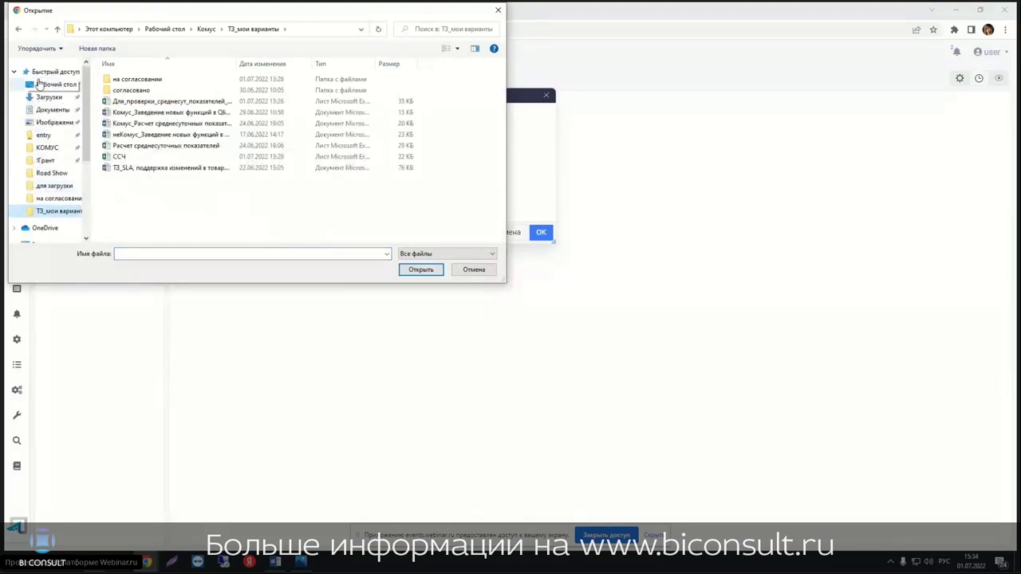
click(52, 83)
double_click(128, 101)
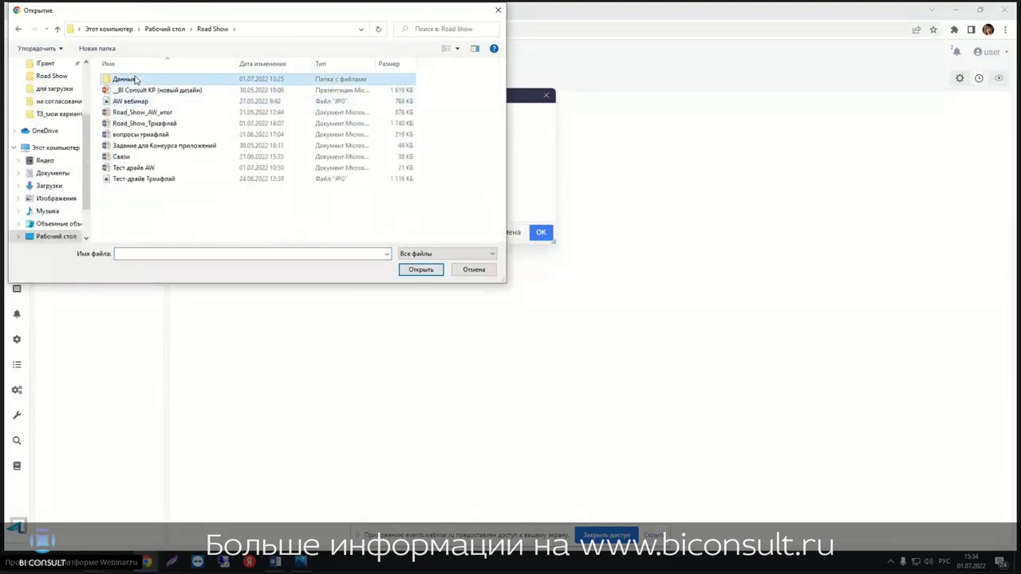
double_click(126, 79)
double_click(138, 81)
double_click(128, 103)
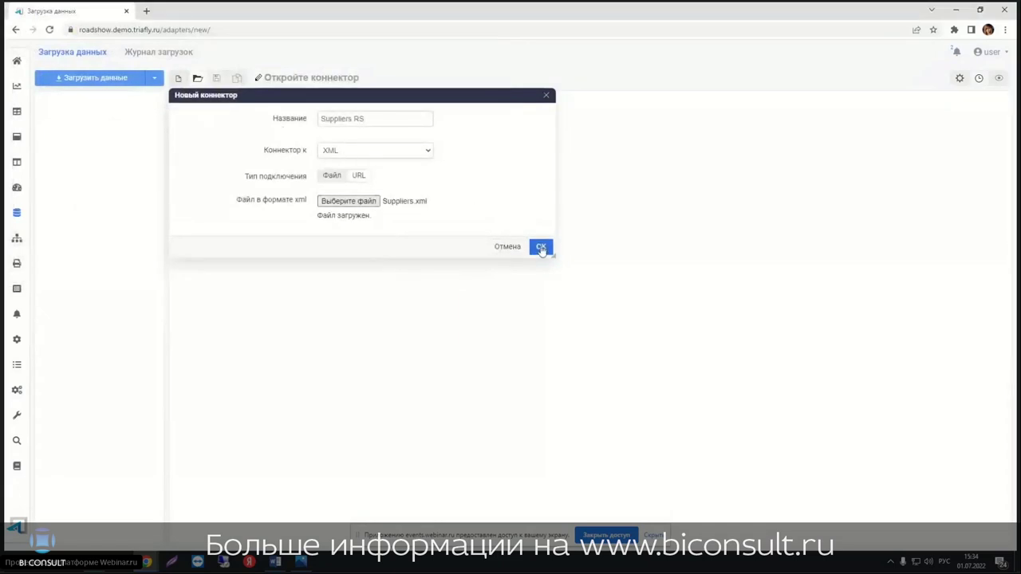
click(540, 246)
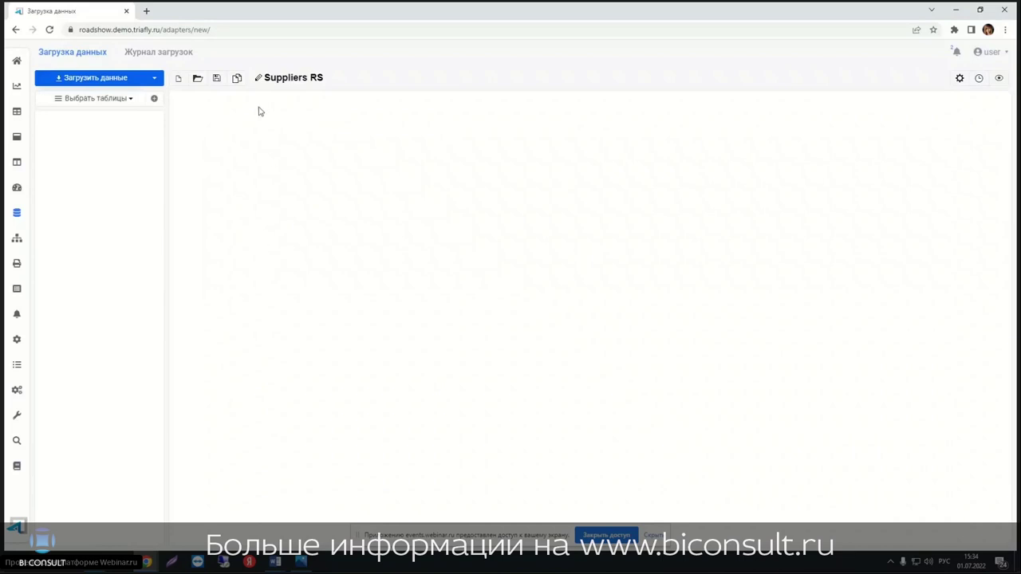
Step: Save the Suppliers RS connector and start adding a new query table to it
click(215, 80)
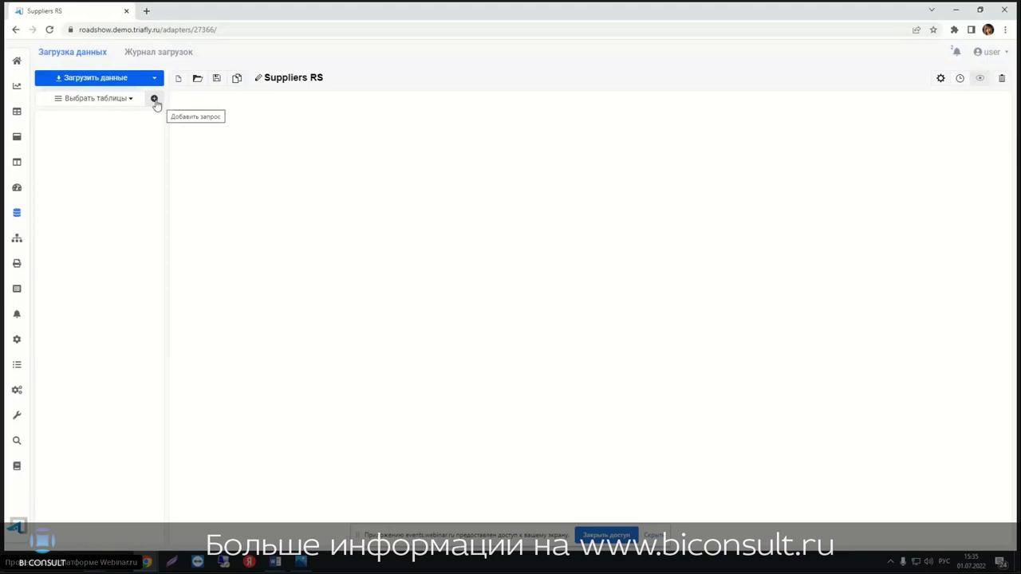
click(155, 100)
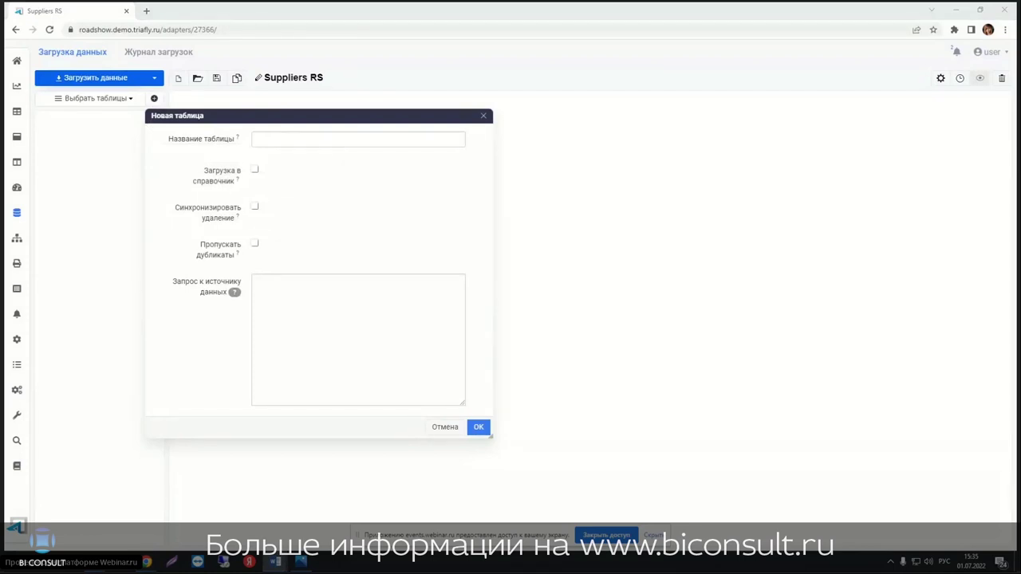
Step: Create a table named 'Suppliers RS' with a source query, loading its 29-record preview
click(284, 137)
key(Down)
key(Down)
key(Return)
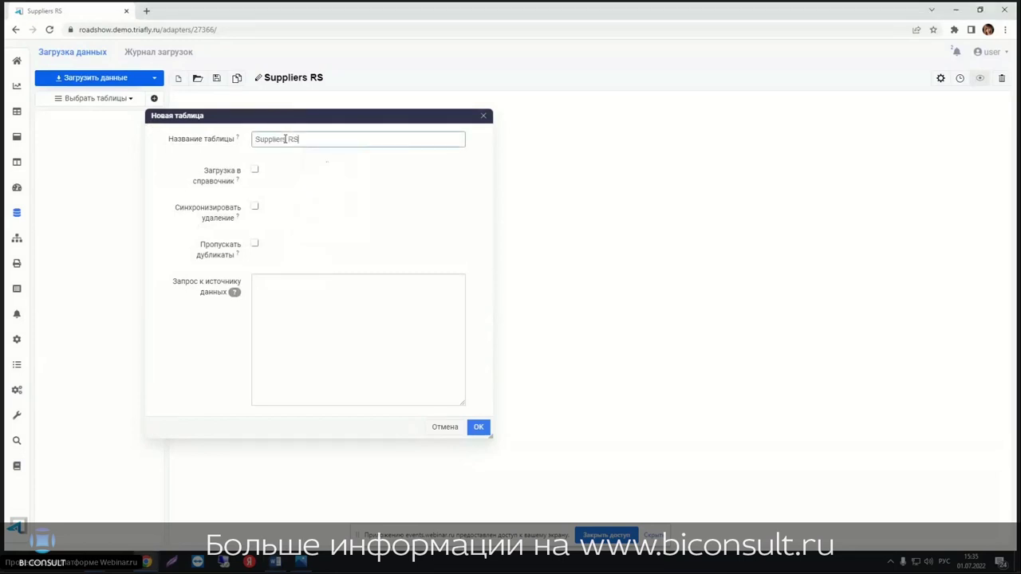
click(341, 302)
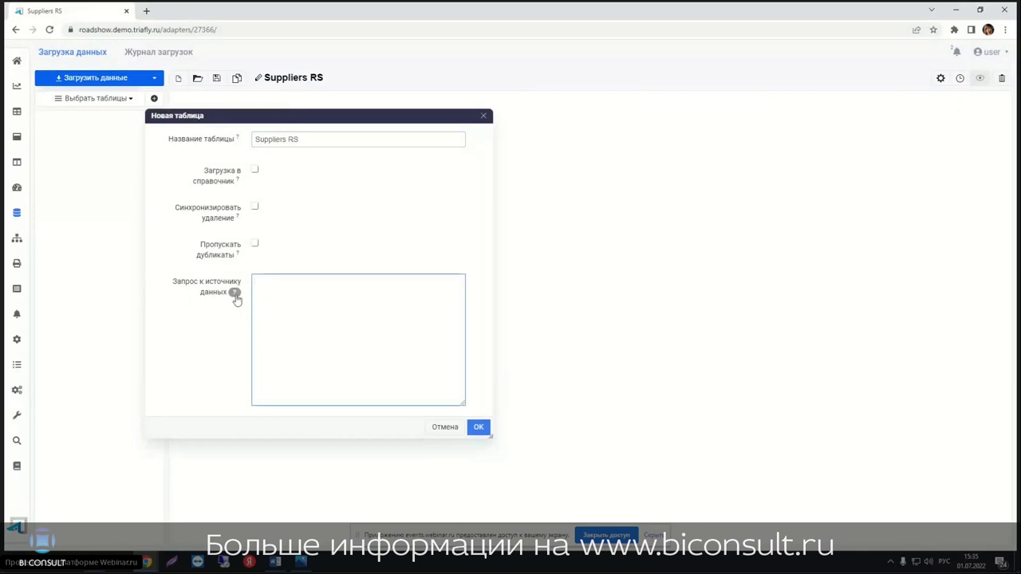
click(235, 294)
click(236, 294)
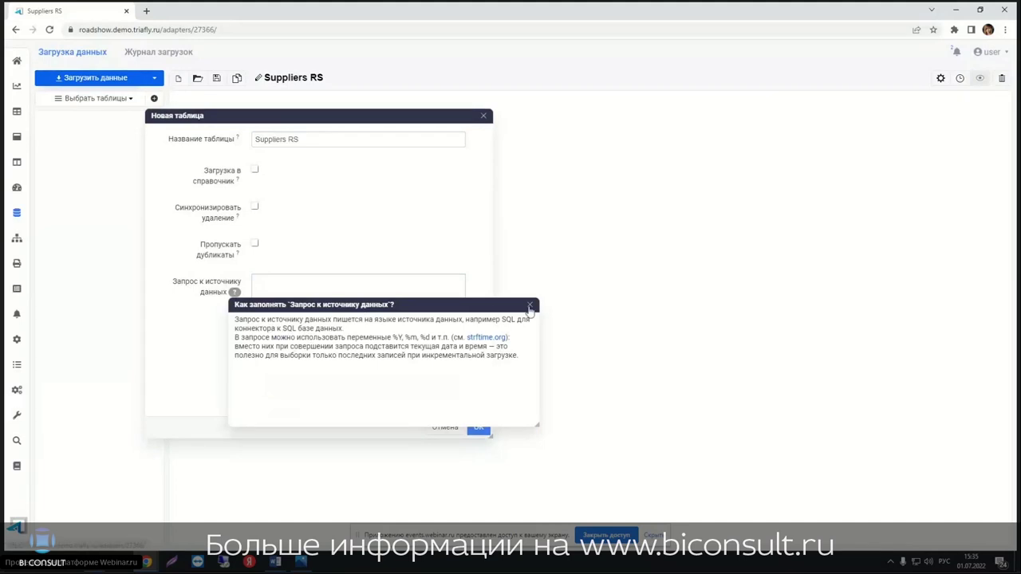
click(529, 304)
click(325, 308)
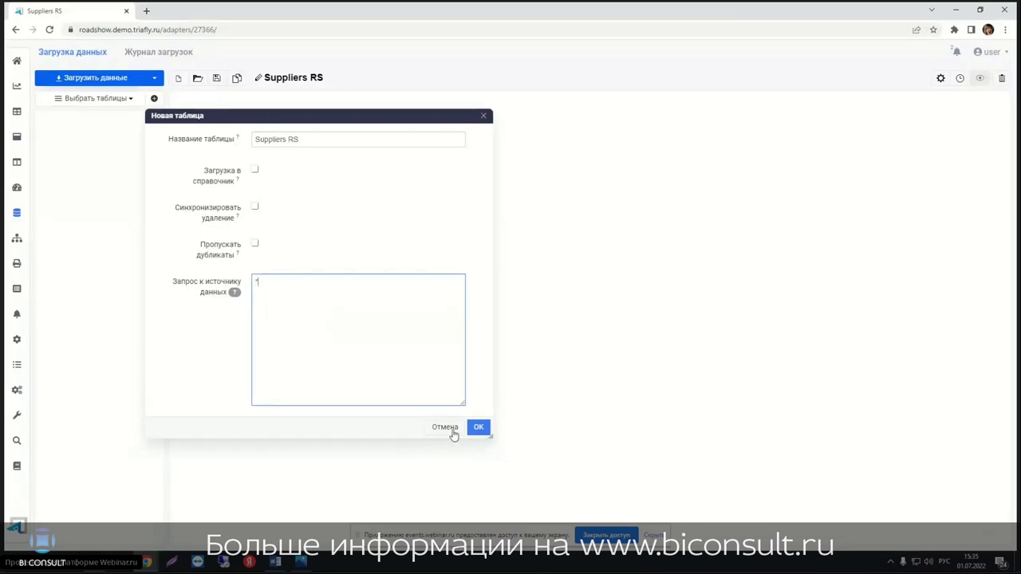
click(478, 427)
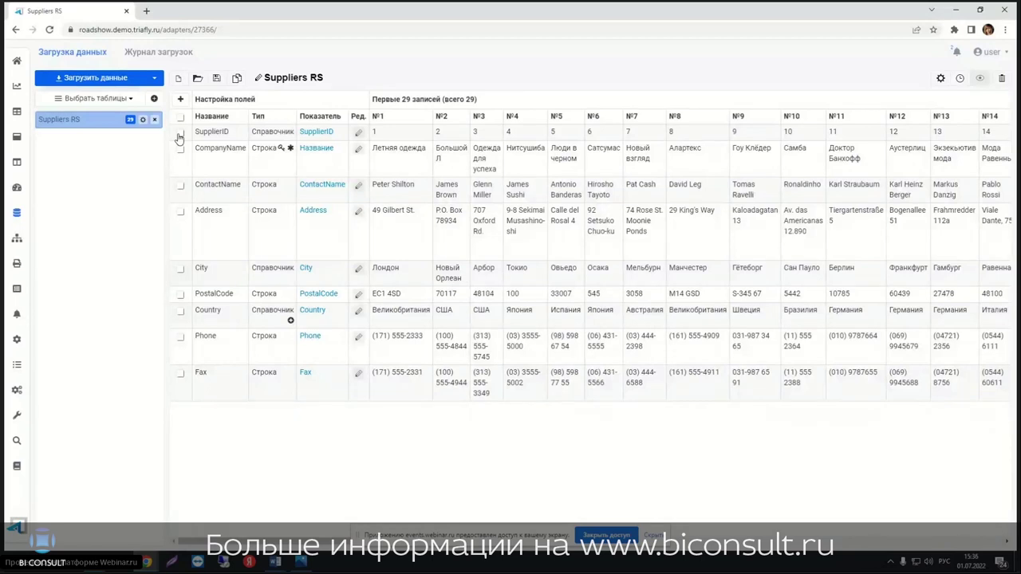
Step: Select all supplier fields for loading and open the SupplierID field settings
click(180, 118)
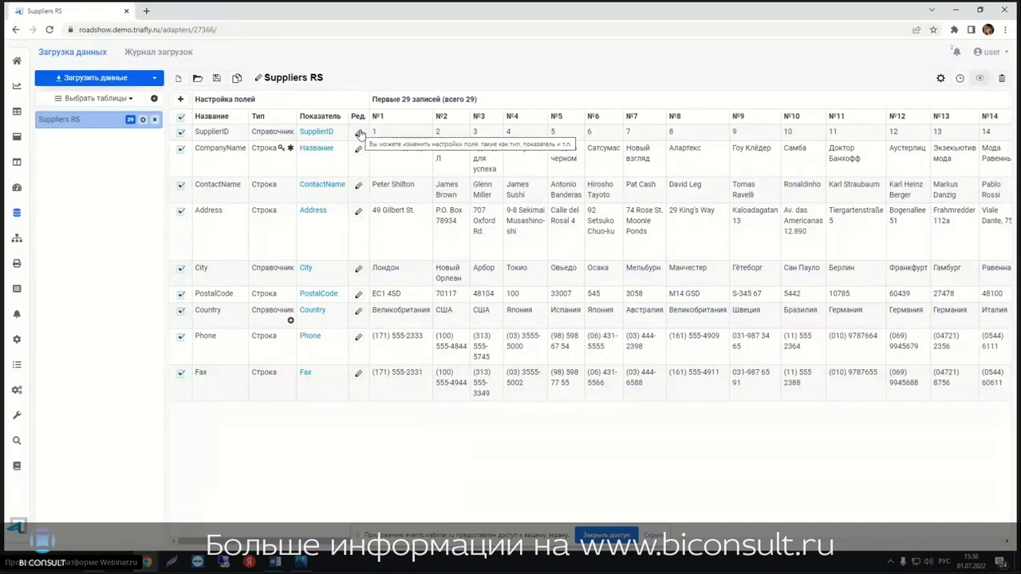
click(359, 133)
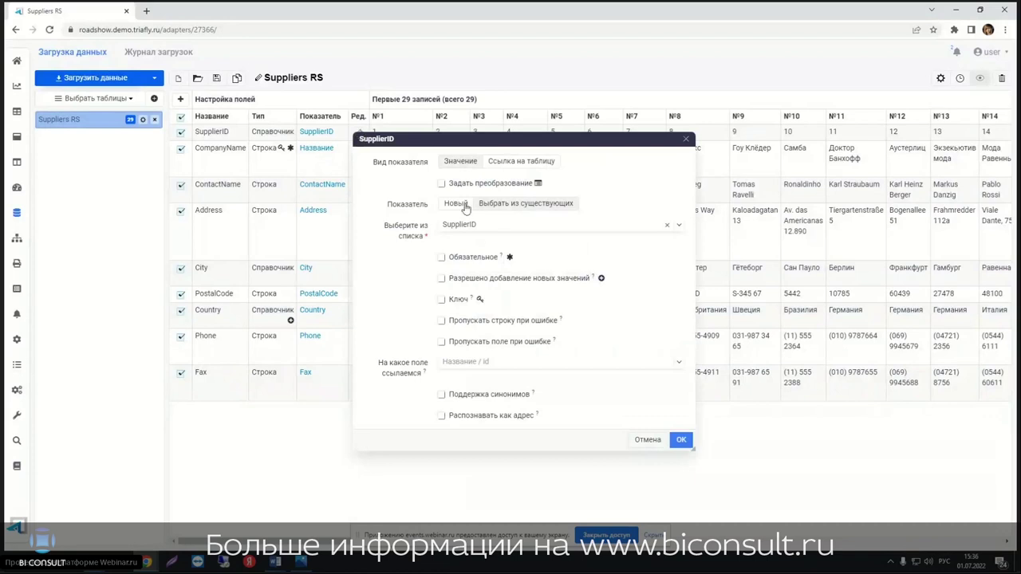
Step: Map SupplierID to a new required, key Справочник indicator named 'Supplier ID'
click(462, 205)
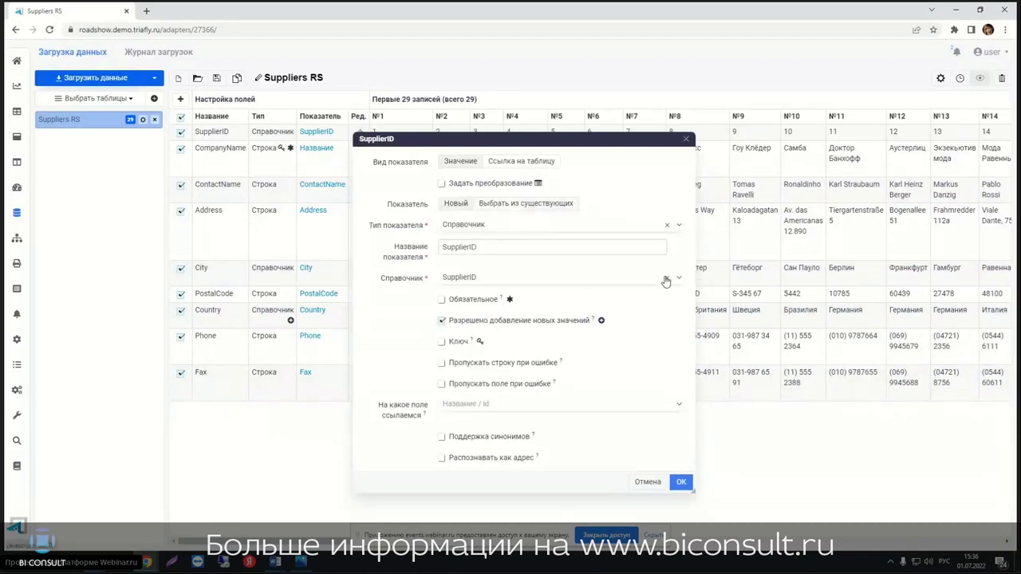
click(667, 277)
click(471, 247)
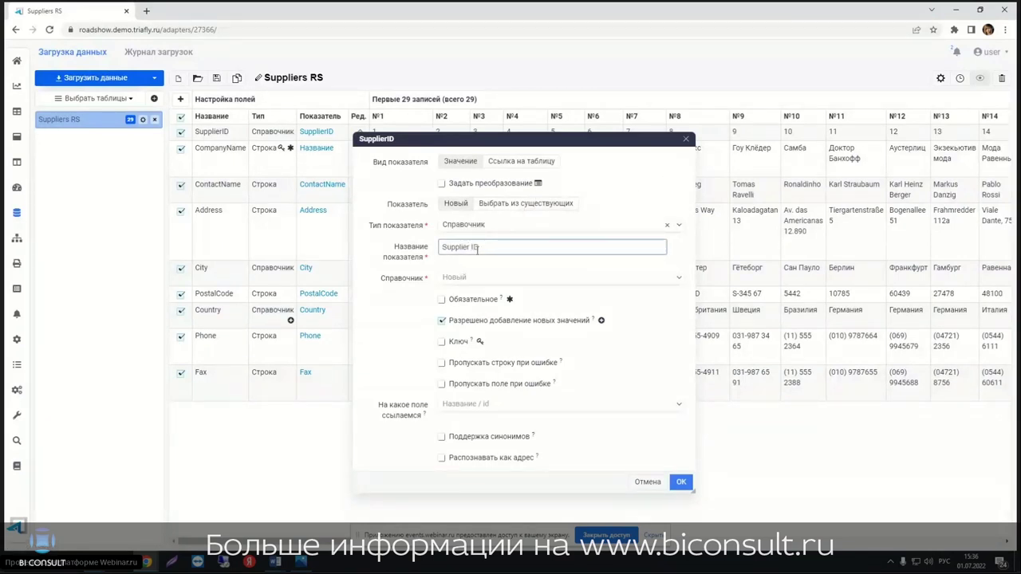
click(443, 301)
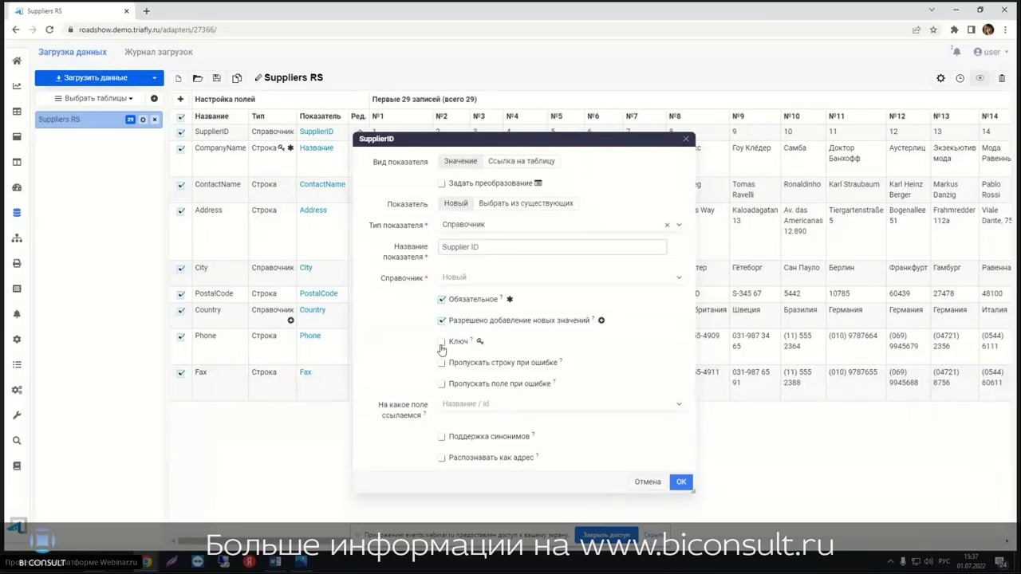
click(442, 343)
click(680, 483)
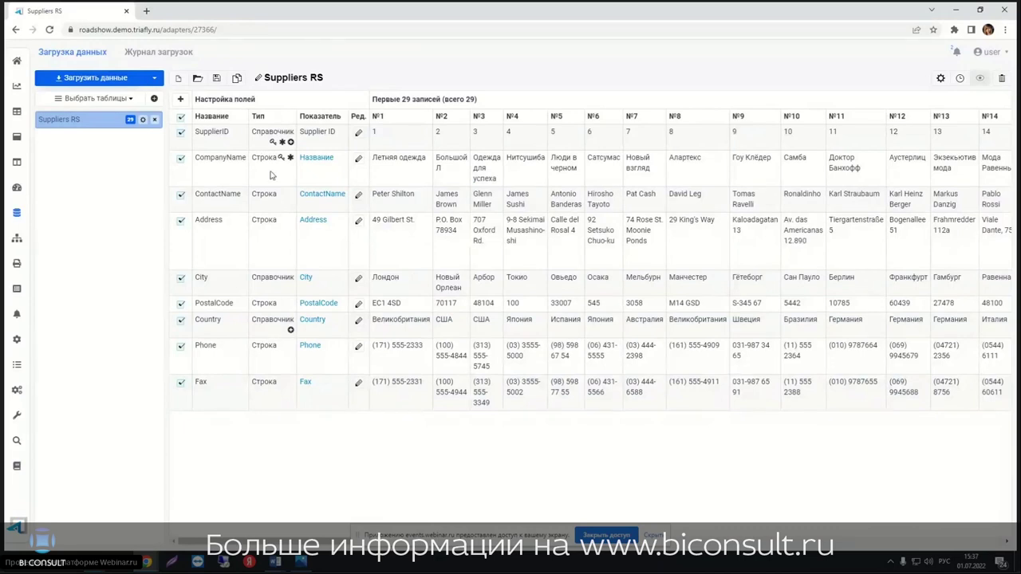
Step: Untick Ключ on CompanyName, keeping it required, and save
click(358, 159)
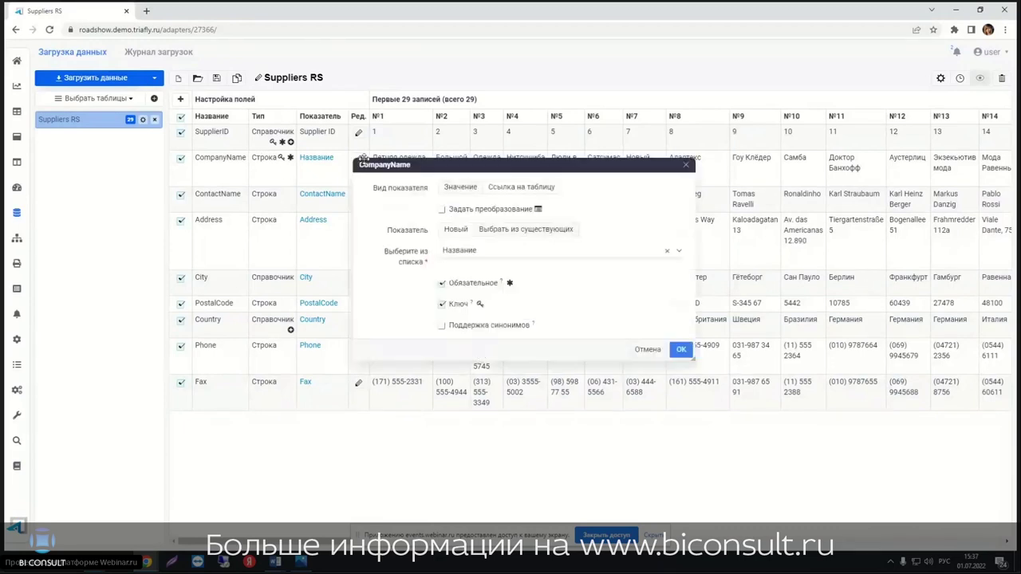
click(440, 305)
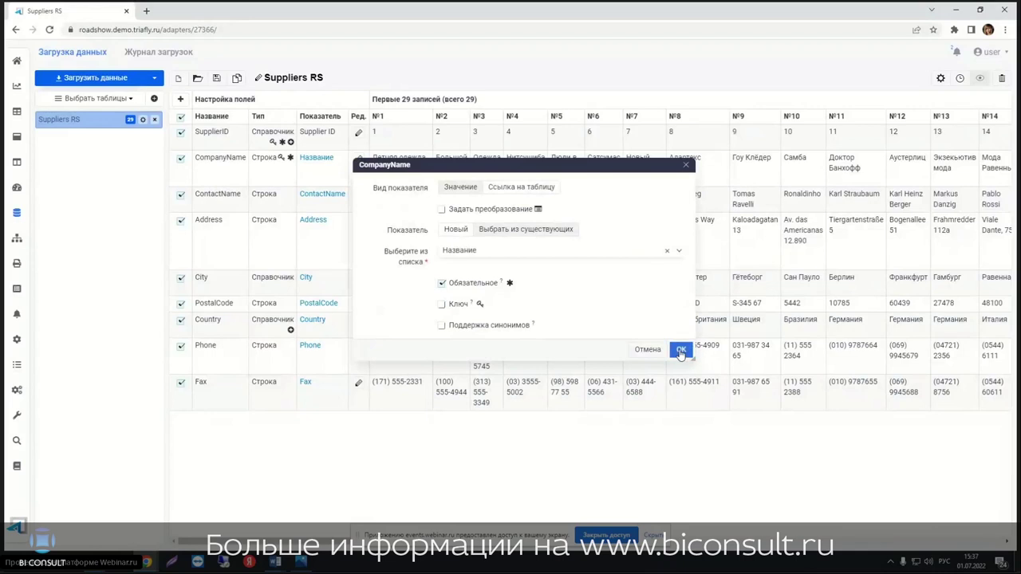
click(682, 350)
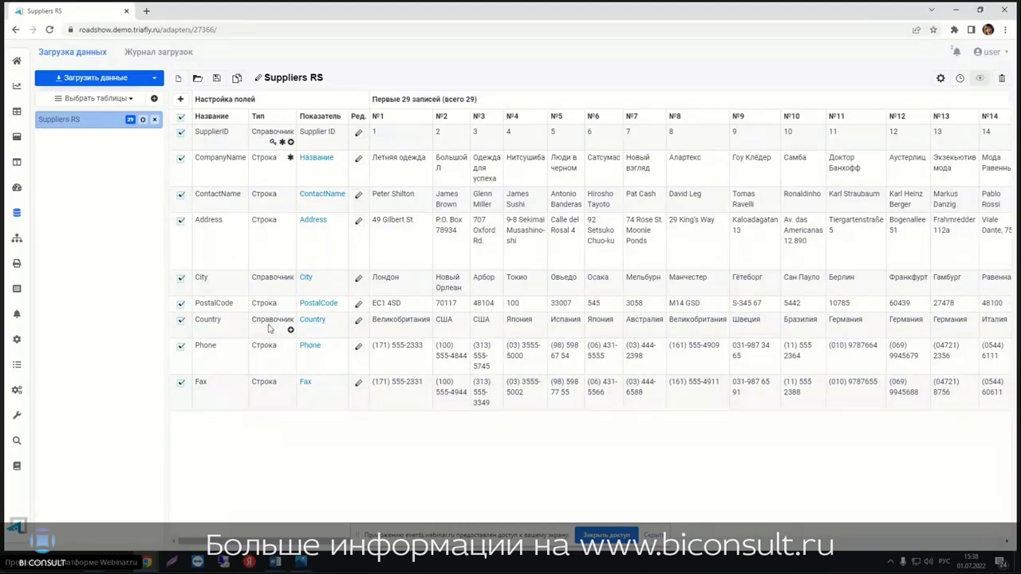
Step: Allow adding new values to the City directory field
click(358, 281)
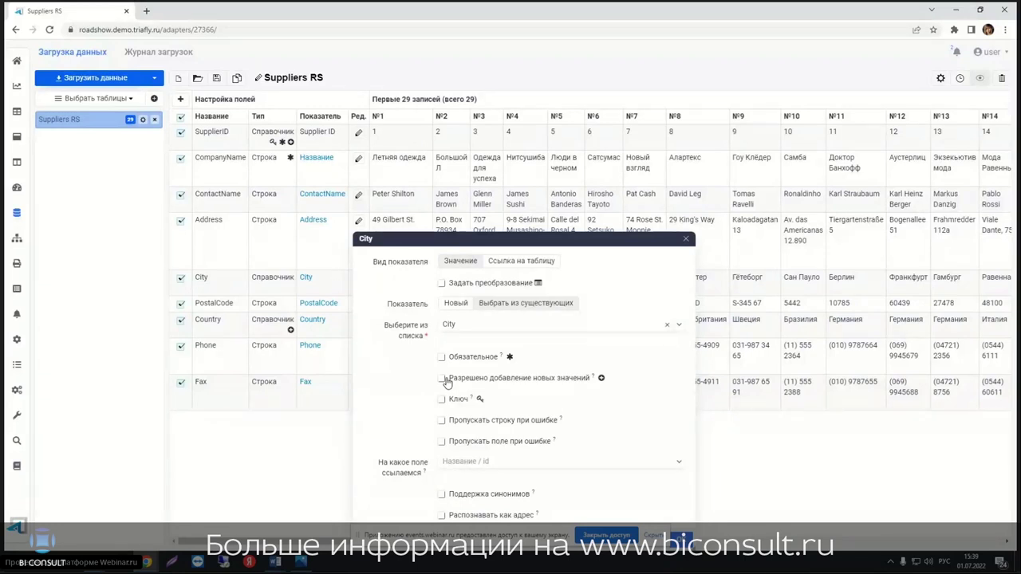
click(443, 380)
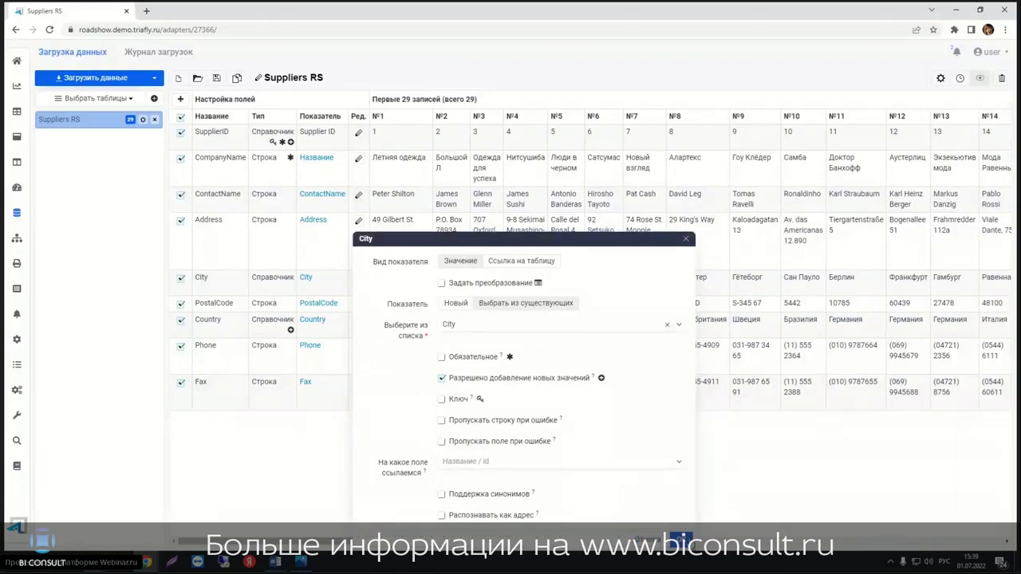
click(682, 541)
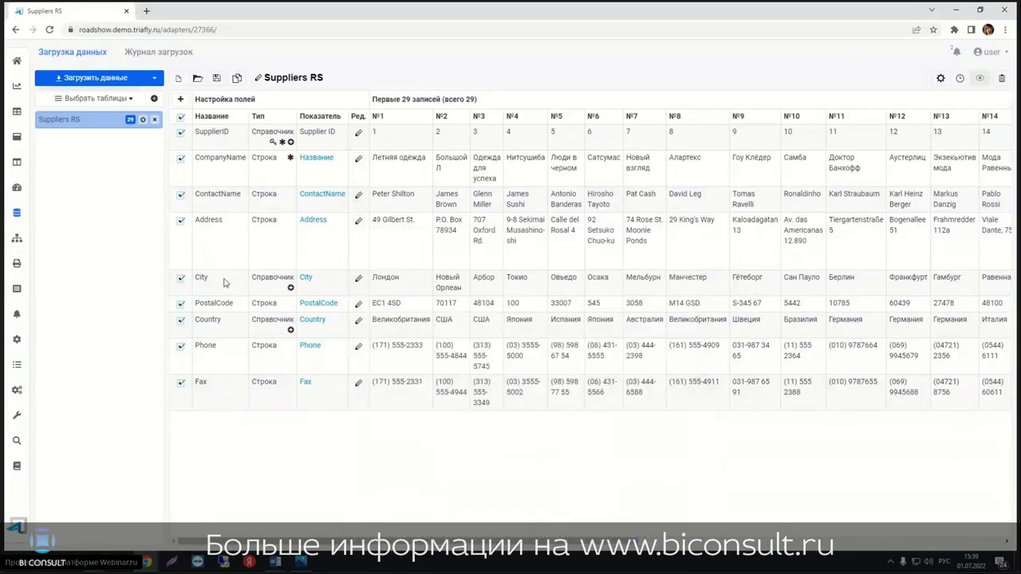
Step: Check Country's field settings without changes, then open the Suppliers RS table settings
click(359, 322)
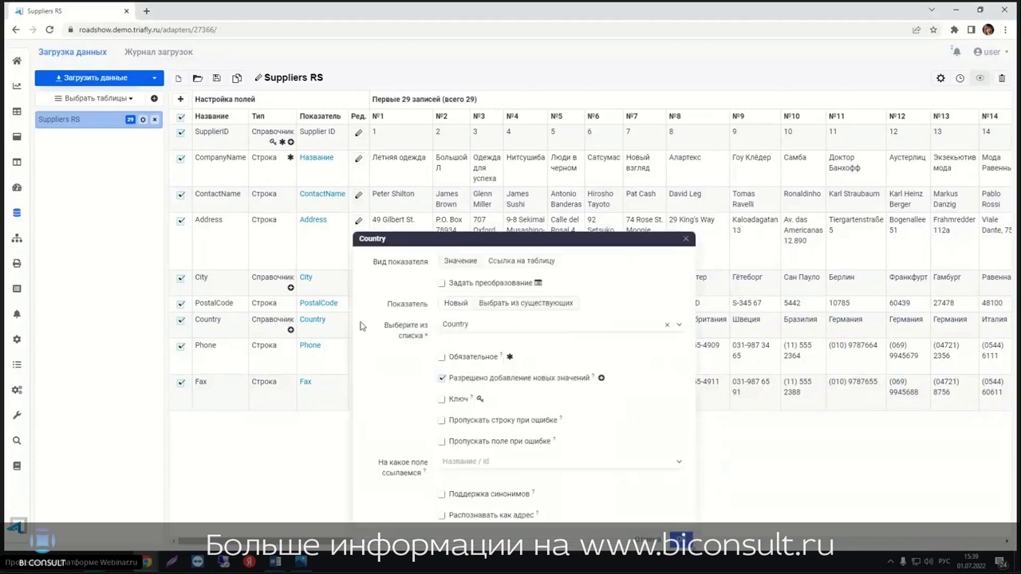
click(691, 547)
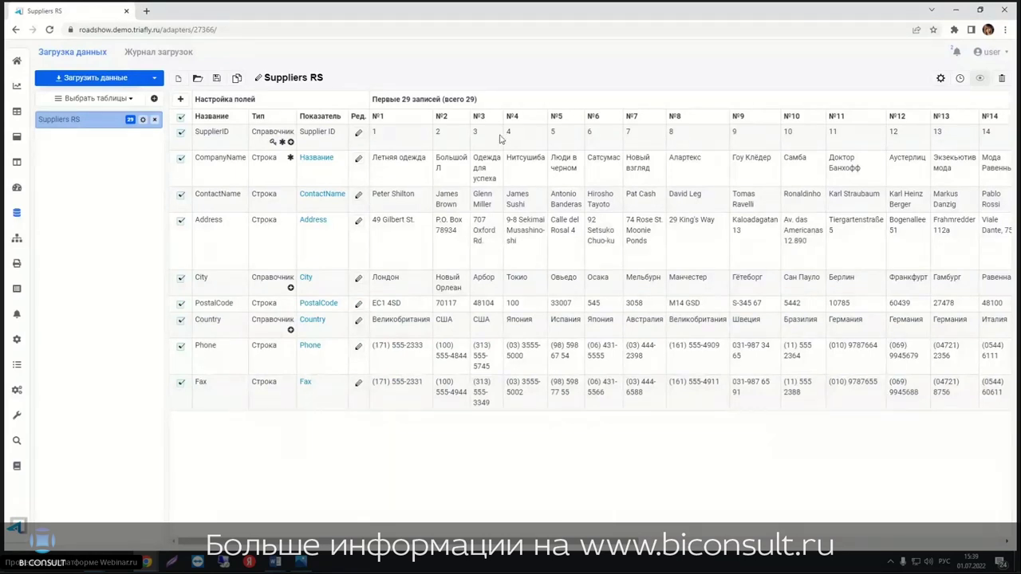
click(142, 119)
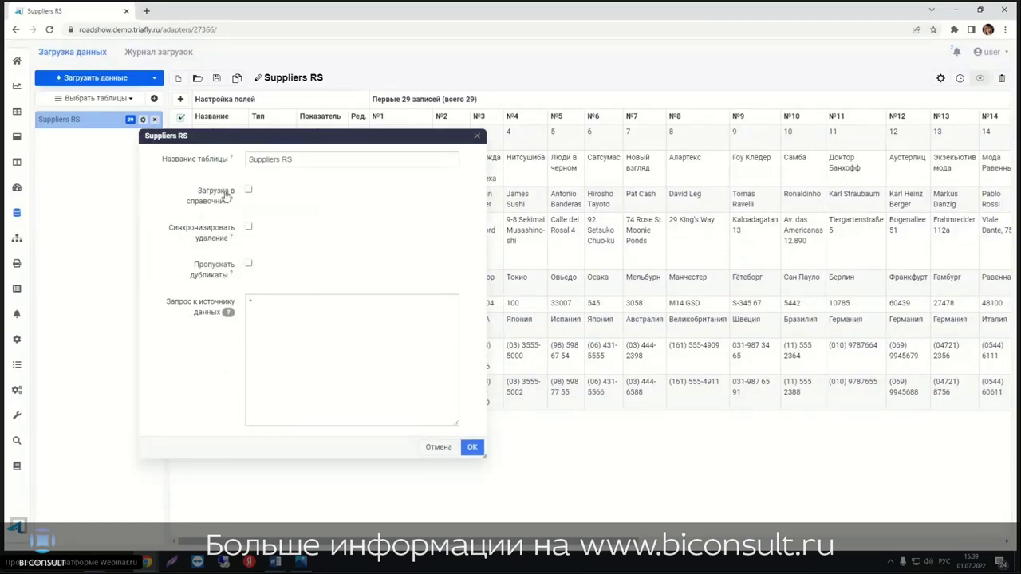
Step: Enable 'Загрузка в справочник' for Suppliers RS and save the connector
click(249, 190)
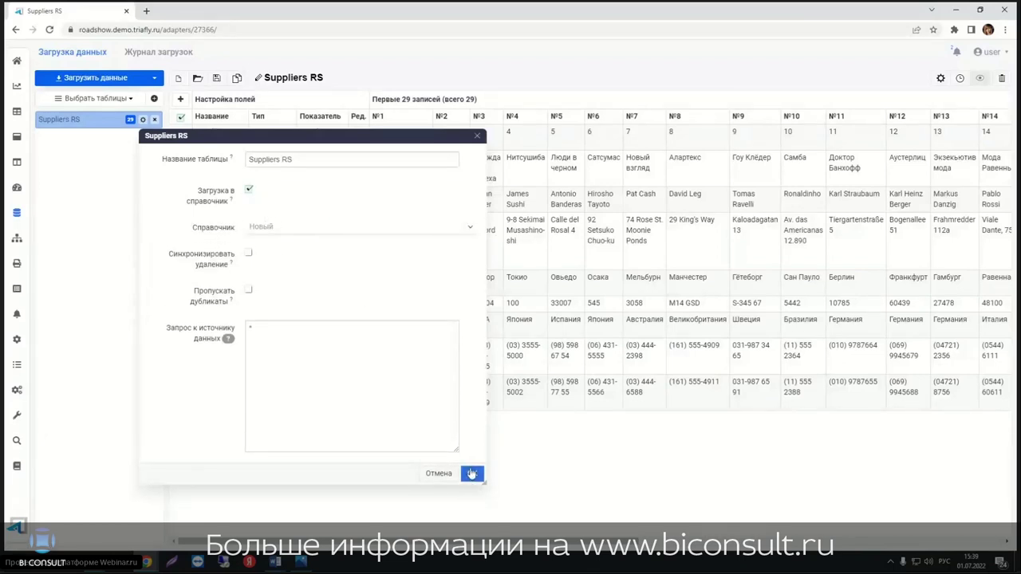
click(472, 474)
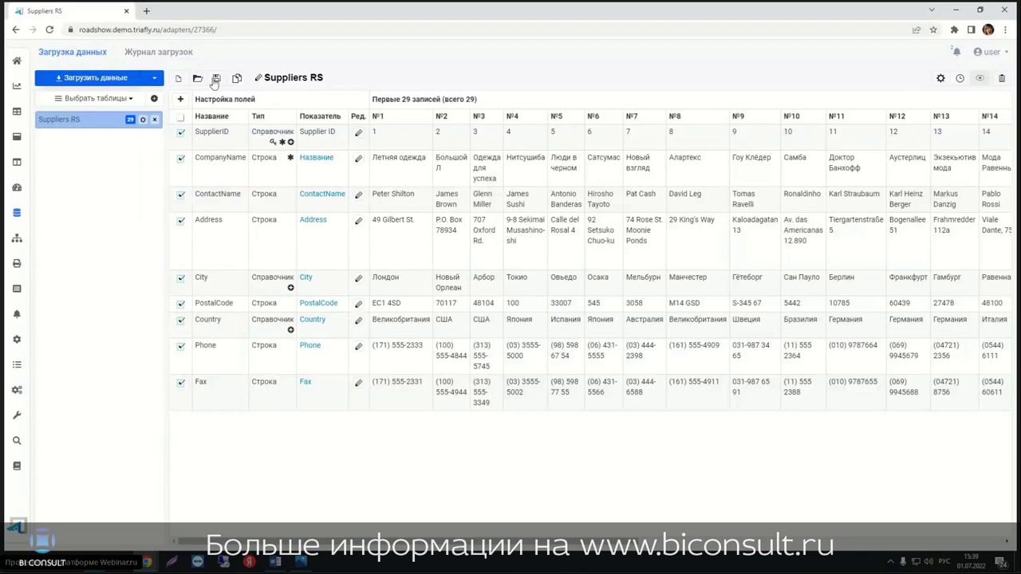
click(215, 79)
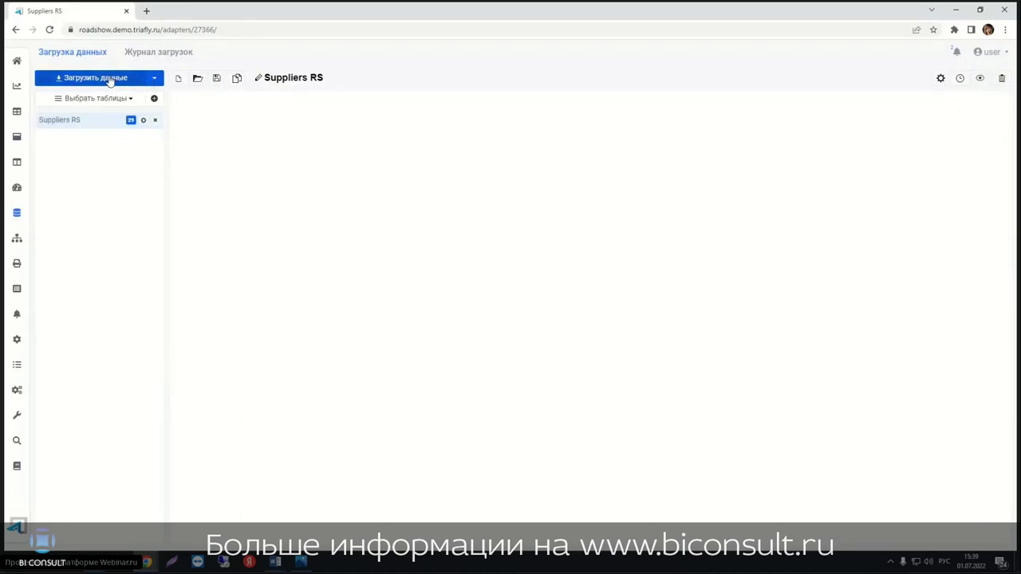
Step: Load only the Suppliers RS table, creating 29 directory records, and close the summary
click(155, 80)
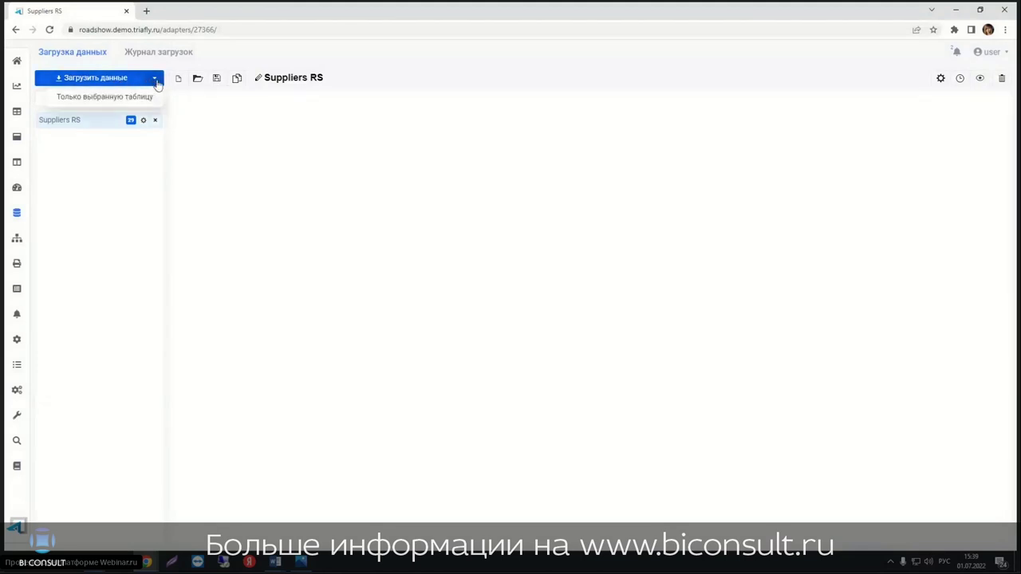
click(94, 130)
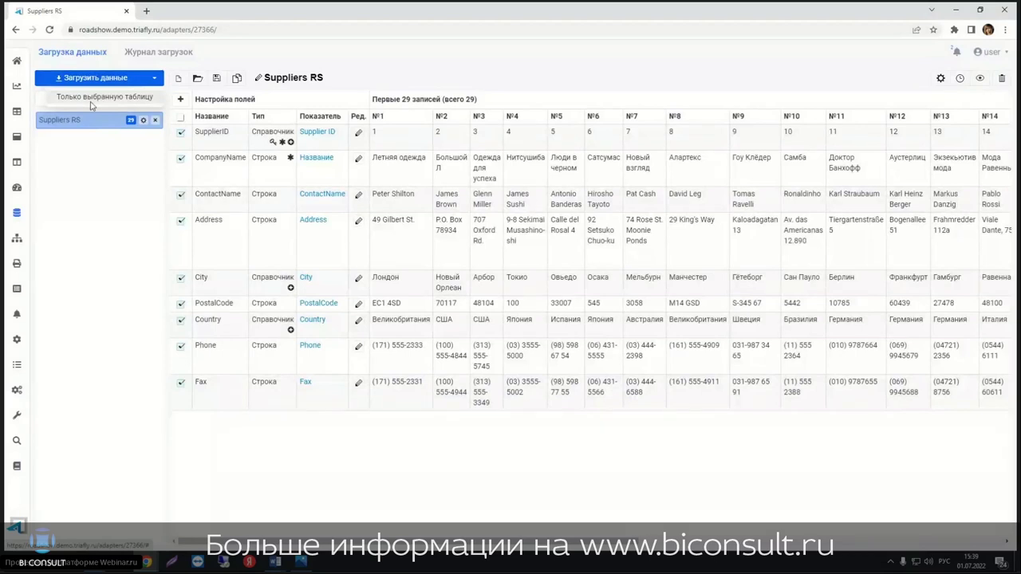
click(91, 101)
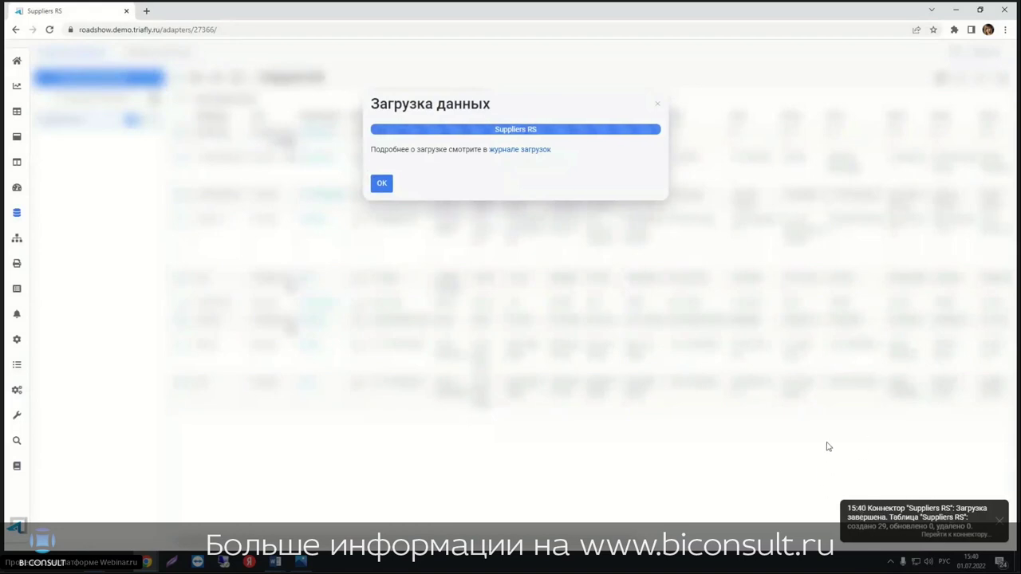
drag(429, 150, 543, 150)
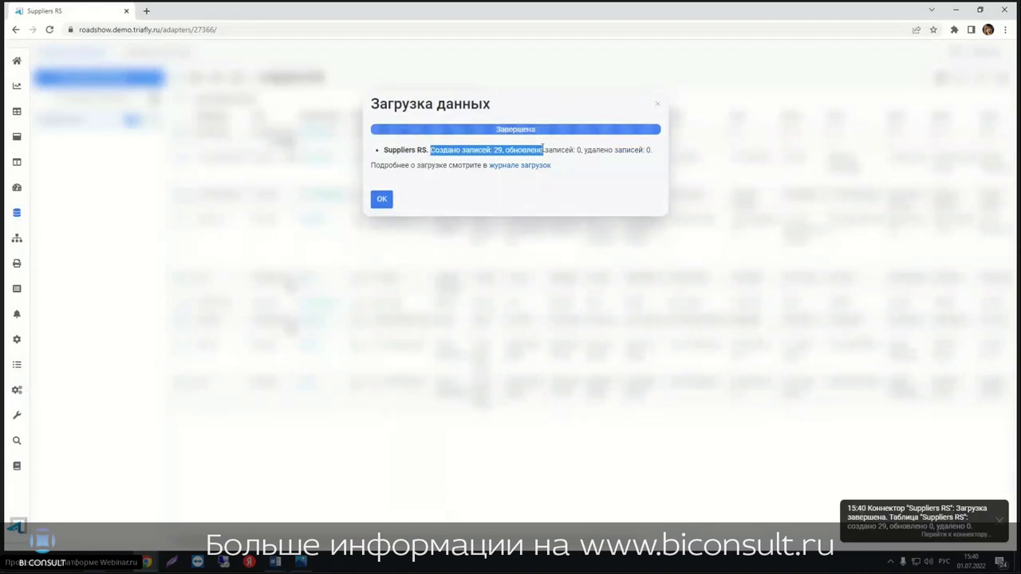
click(382, 201)
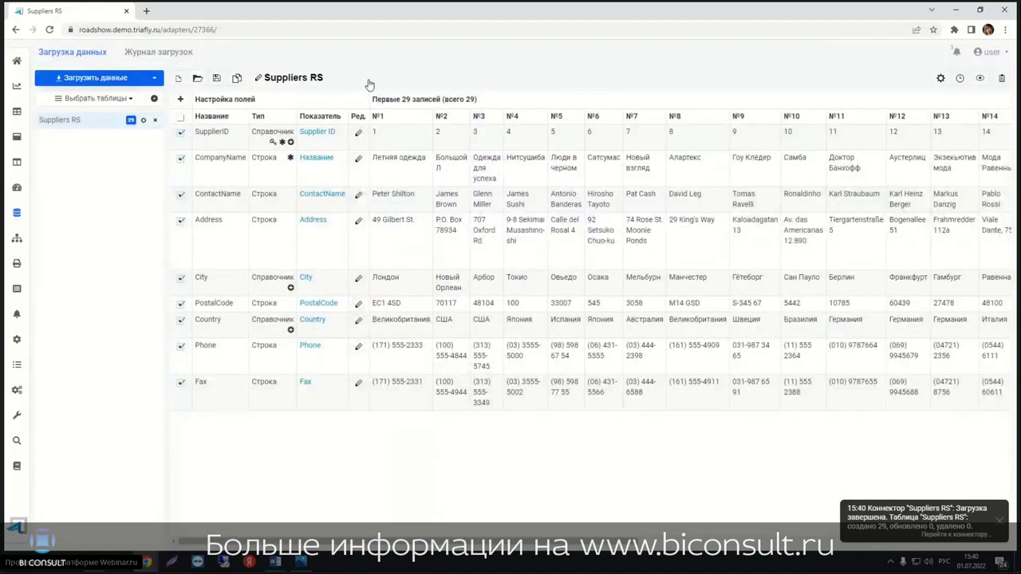
mouse_move(17, 289)
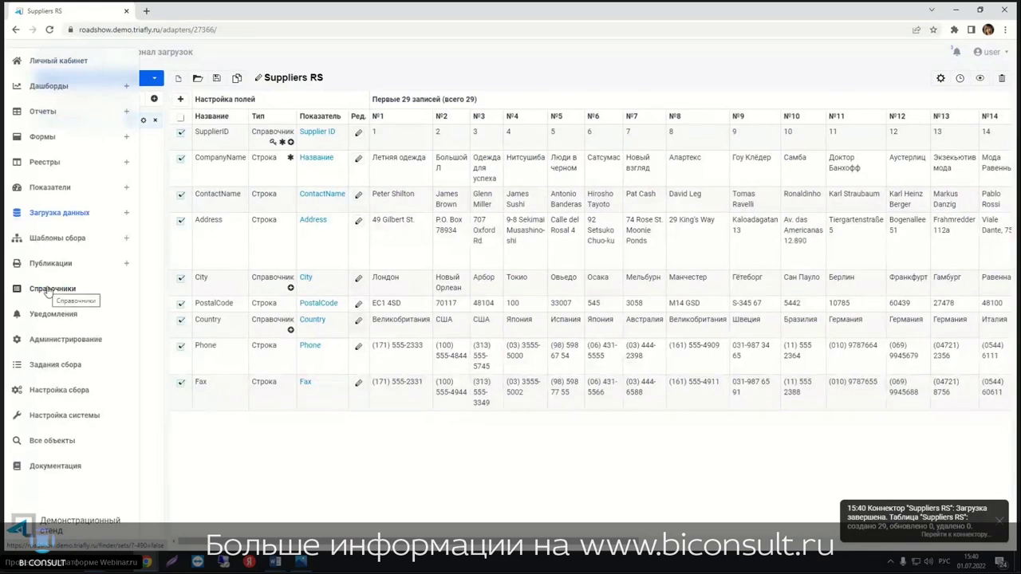
Step: Open Справочники in a new tab and filter it by 'Suppliers RS'
right_click(47, 291)
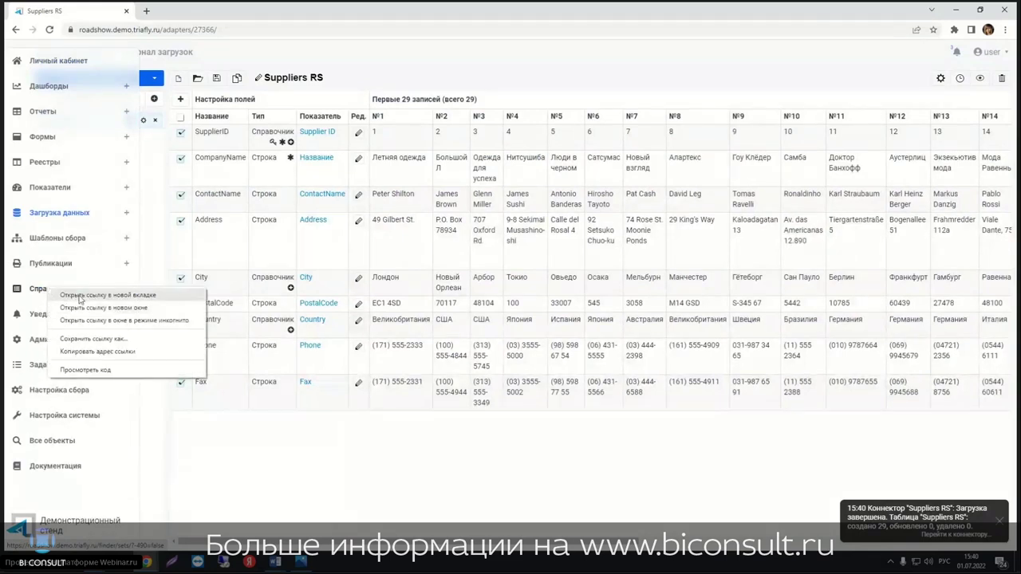
click(80, 296)
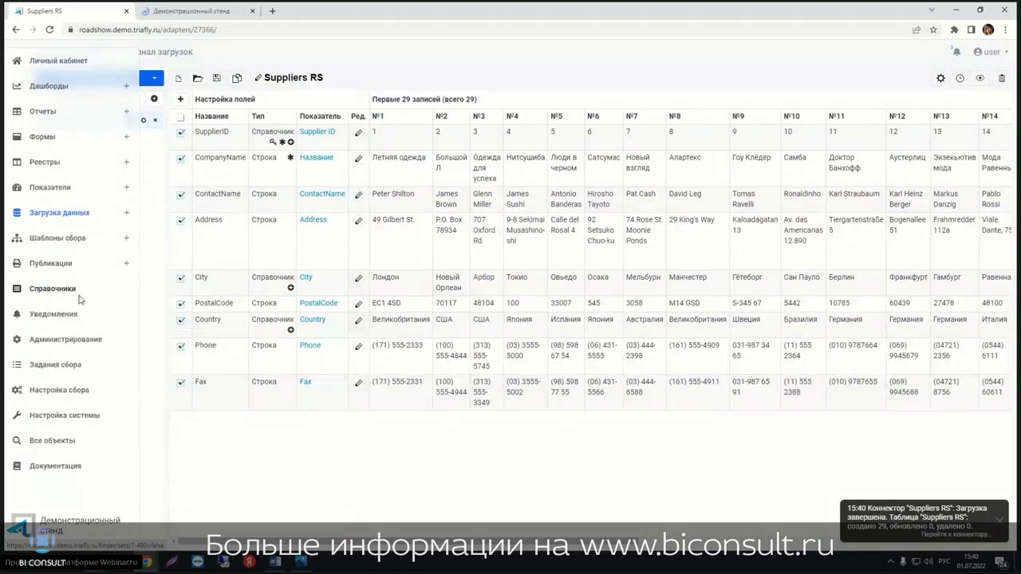
click(326, 79)
drag(325, 78, 265, 78)
key(ctrl+c)
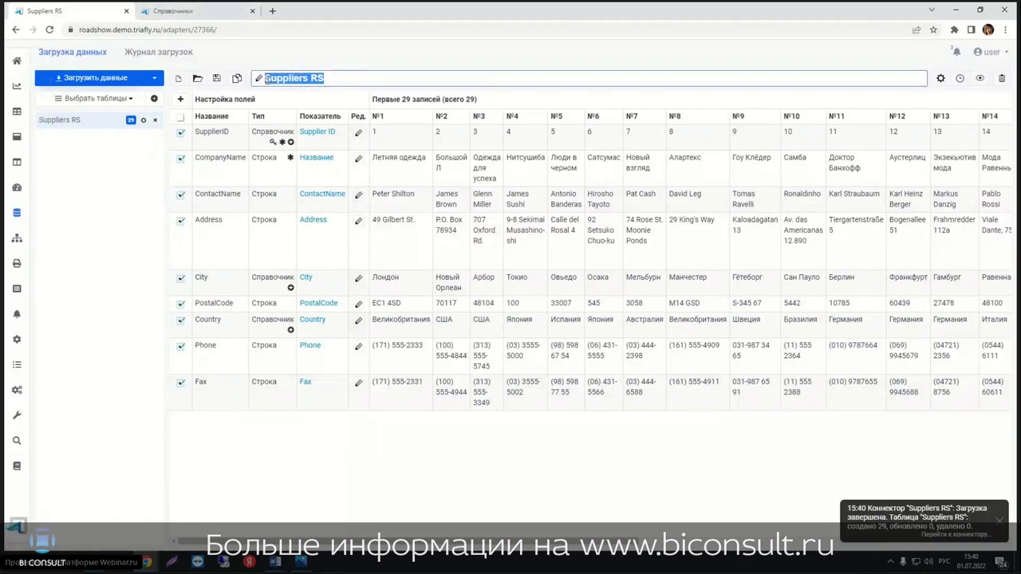
click(196, 14)
click(93, 109)
key(ctrl+v)
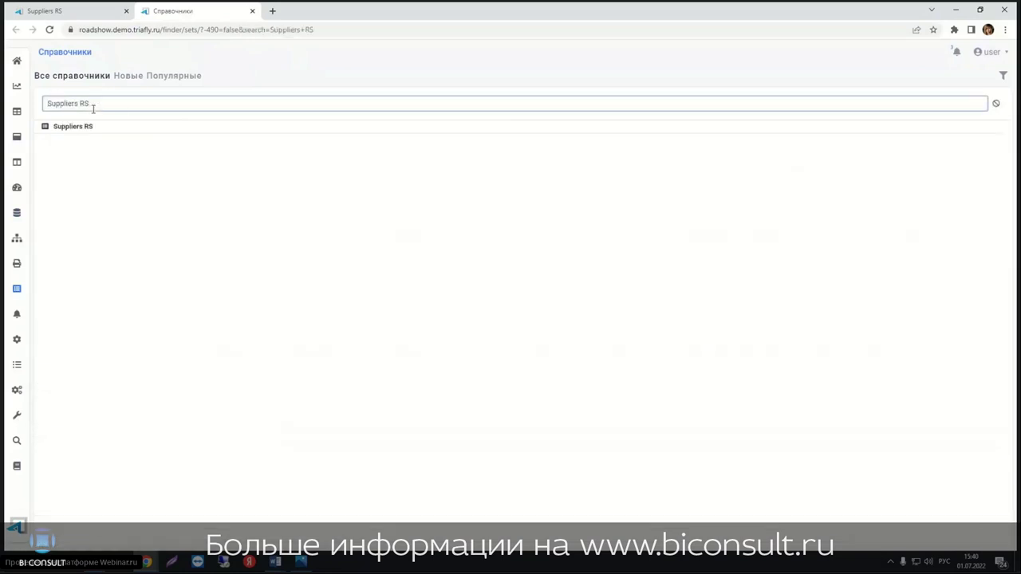
Step: Open the Suppliers RS directory and confirm it lists 29 supplier records
click(86, 128)
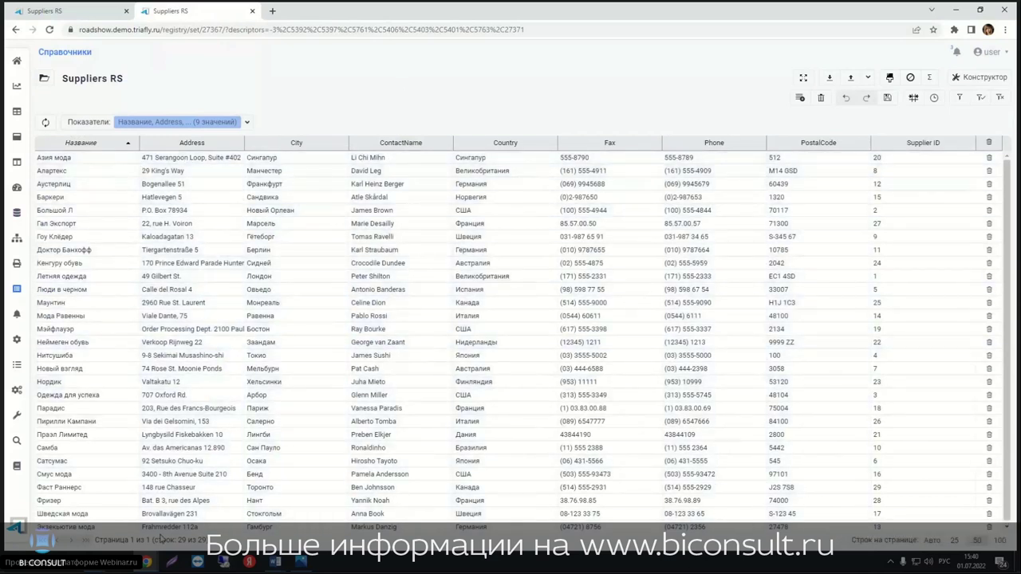
drag(166, 540, 230, 546)
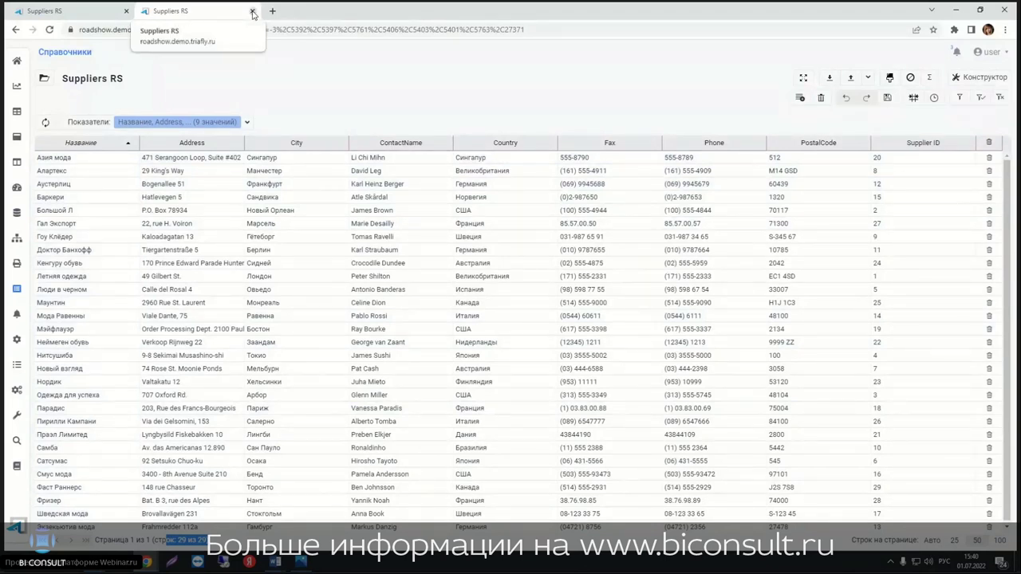
Step: Close the extra directory tab and start a new connector, typing then clearing the name Employee RS
click(252, 11)
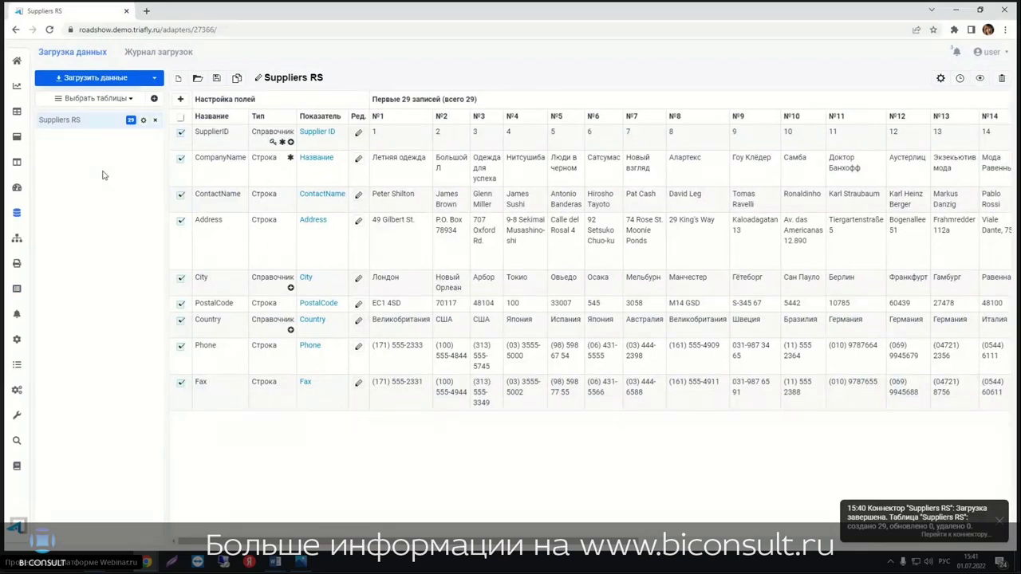
click(126, 213)
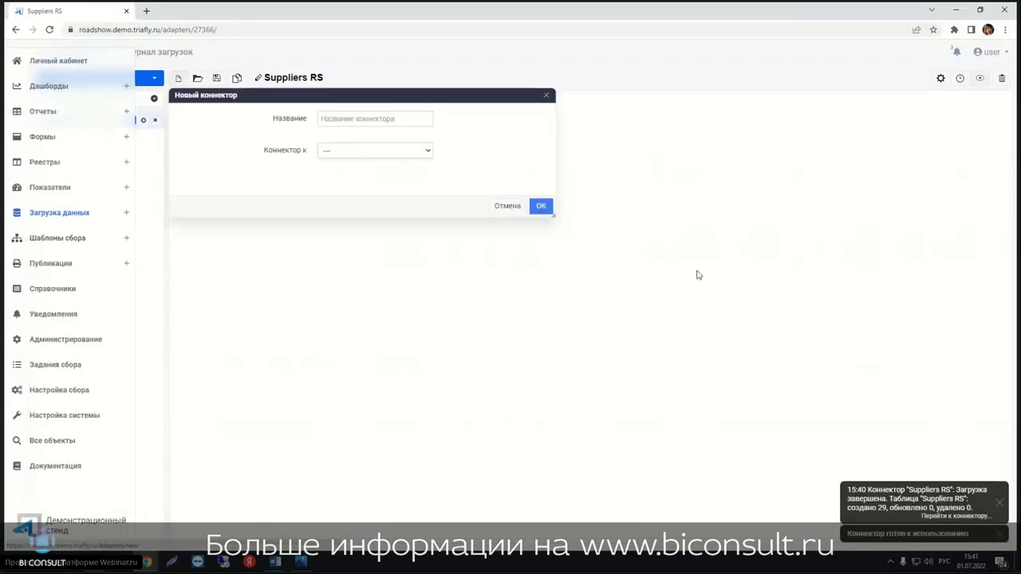
click(399, 120)
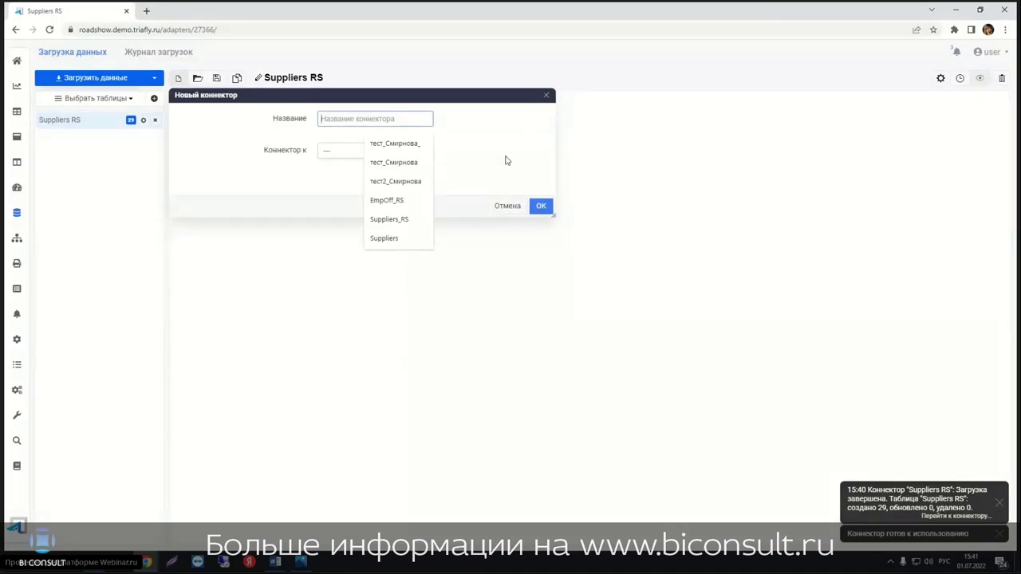
click(505, 161)
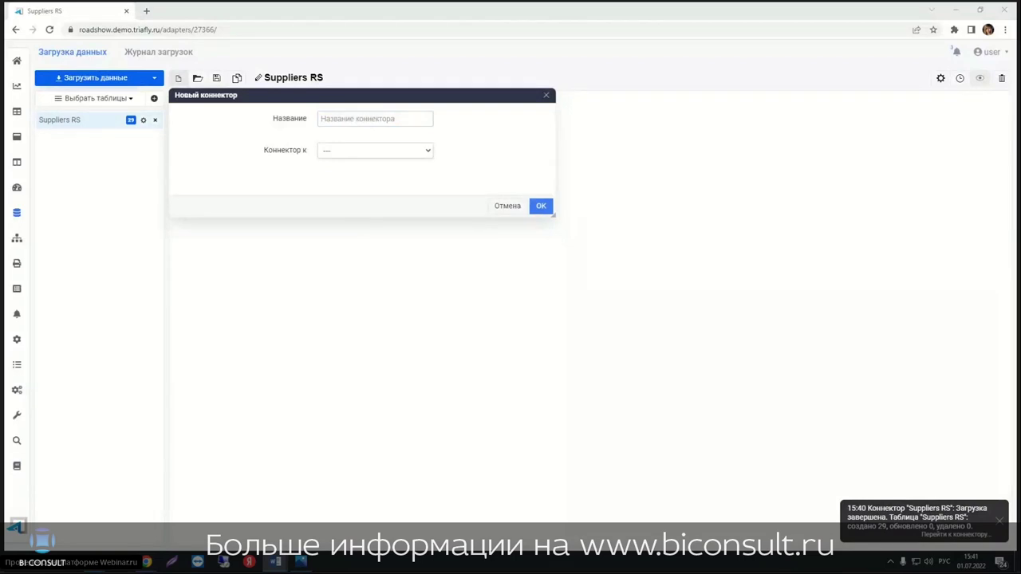
click(383, 120)
text(Employee RS)
drag(380, 120, 300, 121)
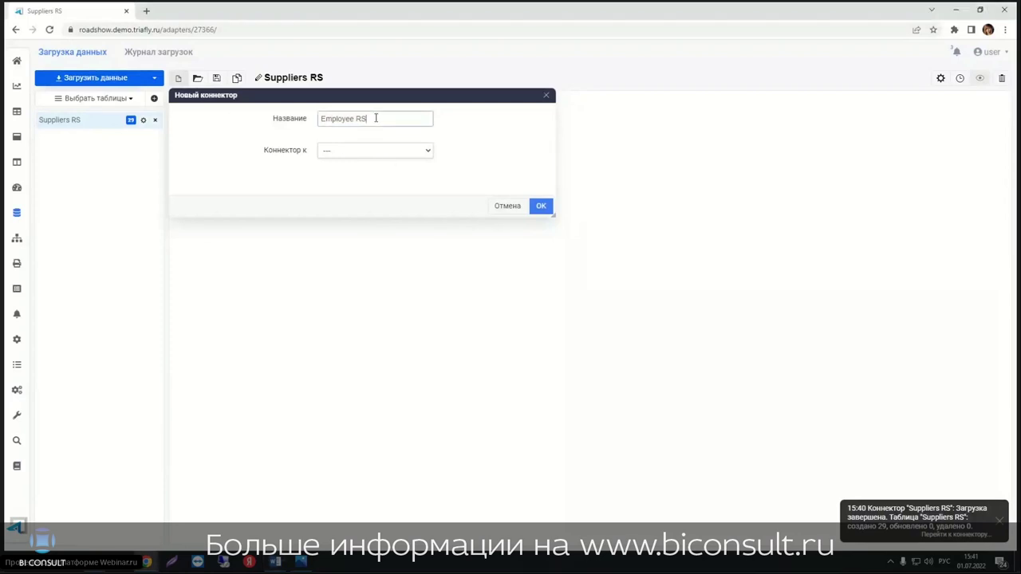
key(BackSpace)
Step: Name the connector EmpOff RS and set its source type to XLS, ODS, ODT
click(349, 118)
text(Ы)
text(г)
key(BackSpace)
key(BackSpace)
key(shift+alt)
text(Em)
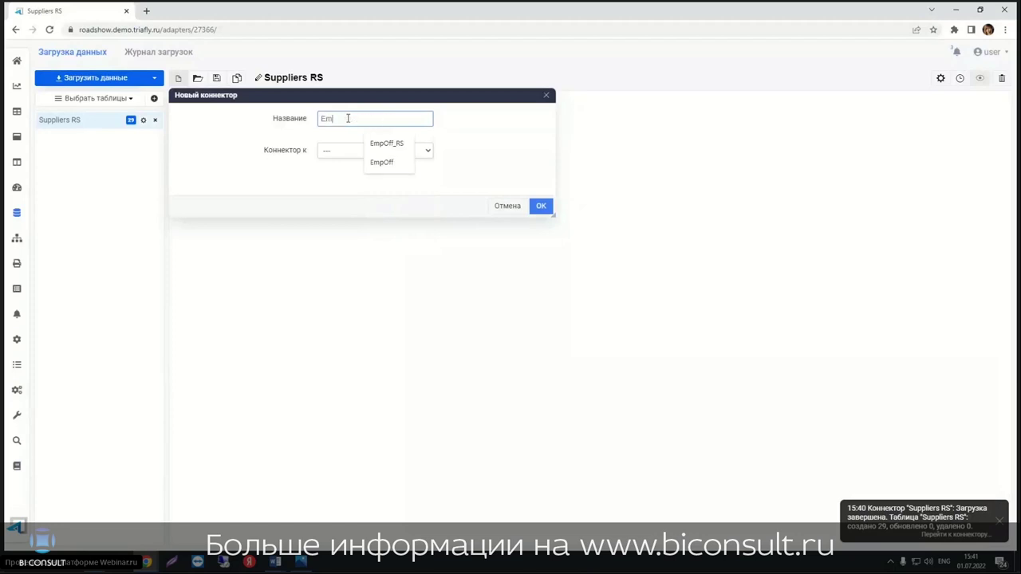
text(pOffRS)
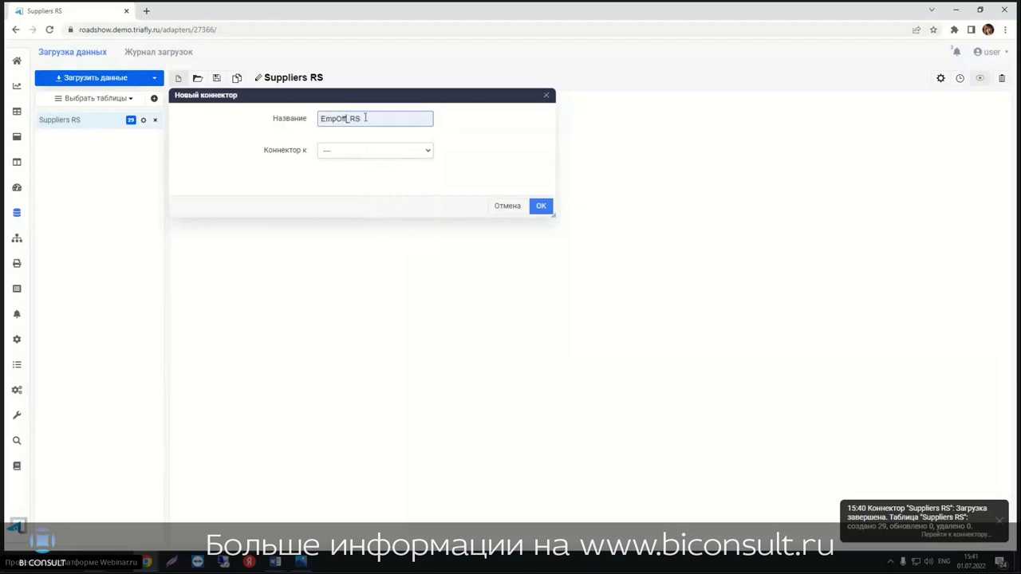
key(Left)
key(Left)
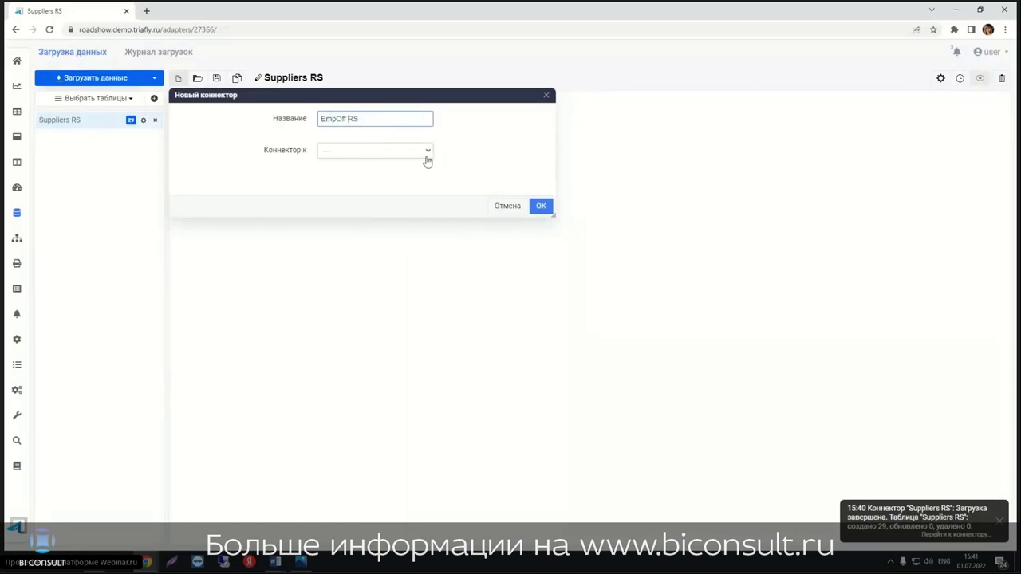
click(426, 151)
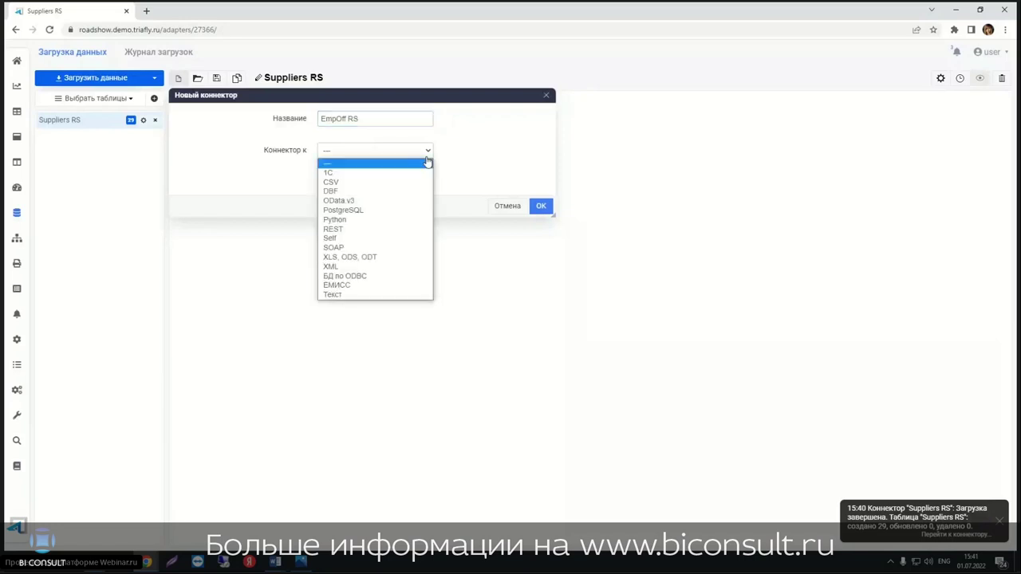
click(351, 258)
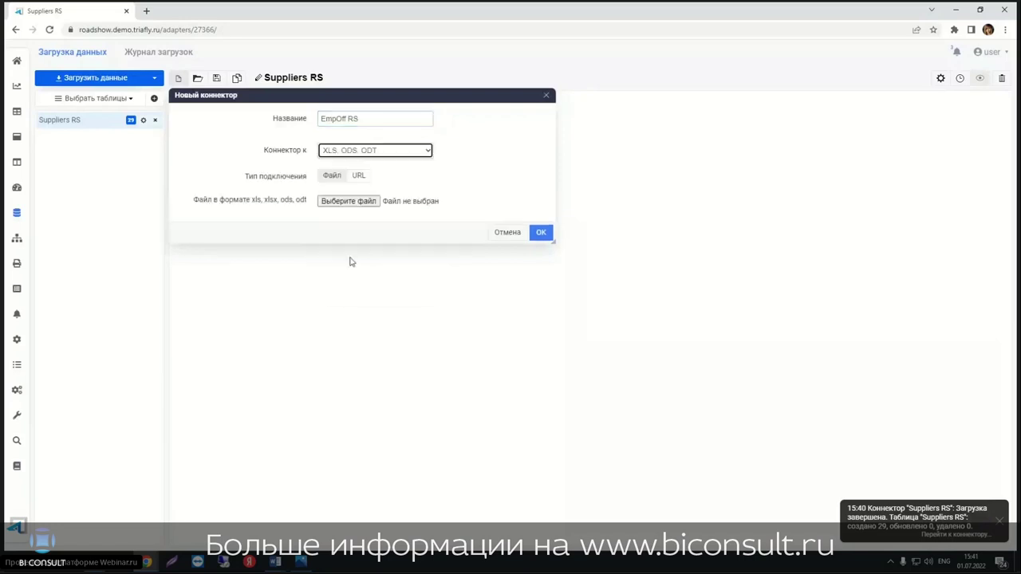
Step: Choose the EmpOff spreadsheet as the source file and create the EmpOff RS connector
click(347, 204)
click(122, 90)
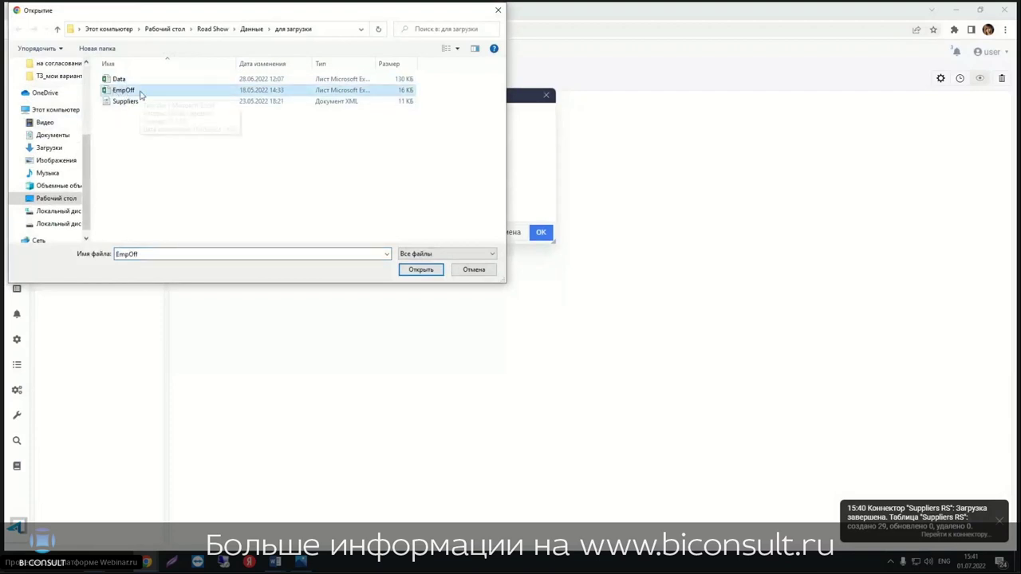
mouse_move(123, 90)
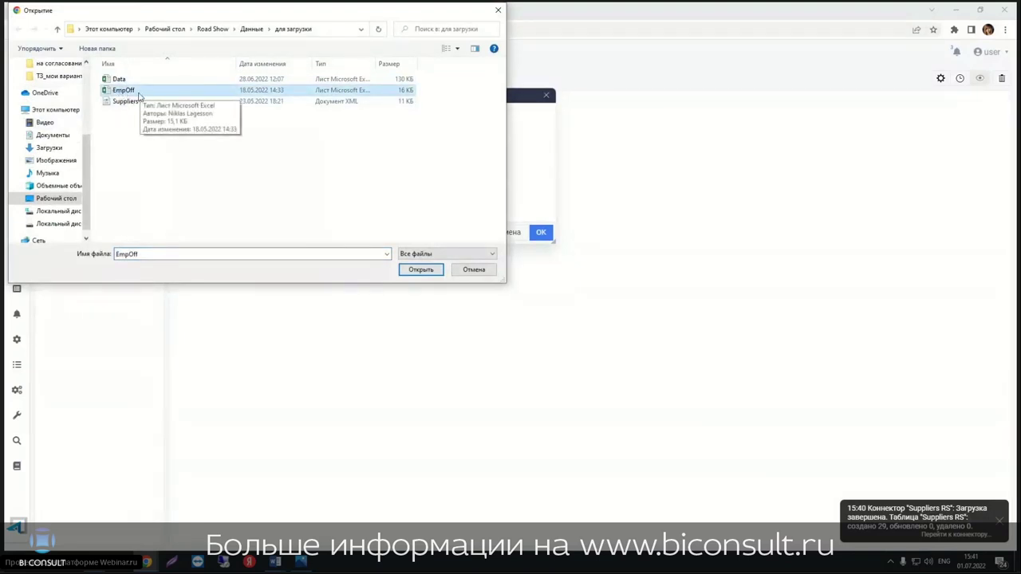
click(428, 275)
click(540, 246)
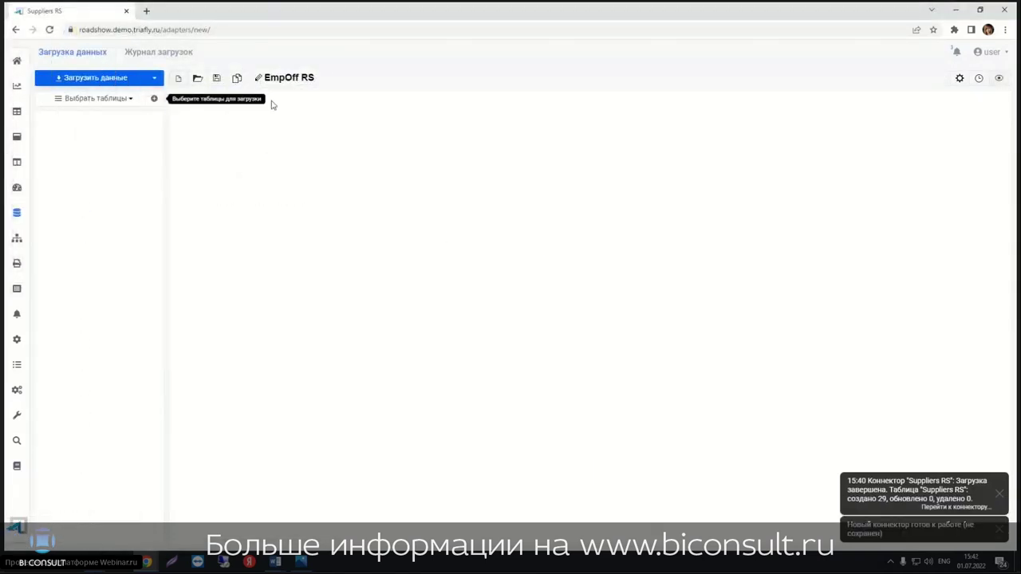
Step: Select the Office sheet from the EmpOff file's table list to preview its 5 records
click(132, 100)
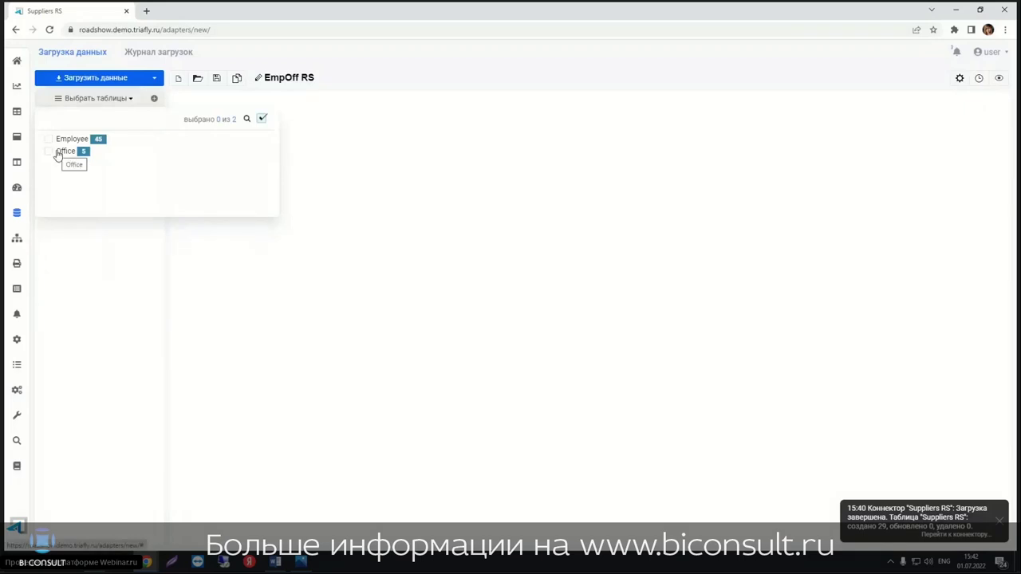
click(58, 155)
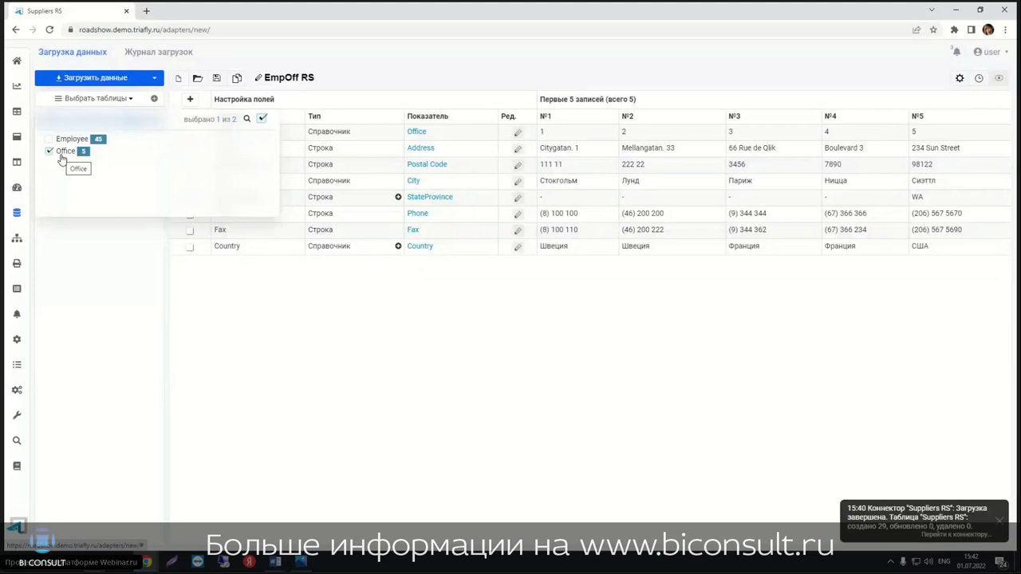
click(371, 346)
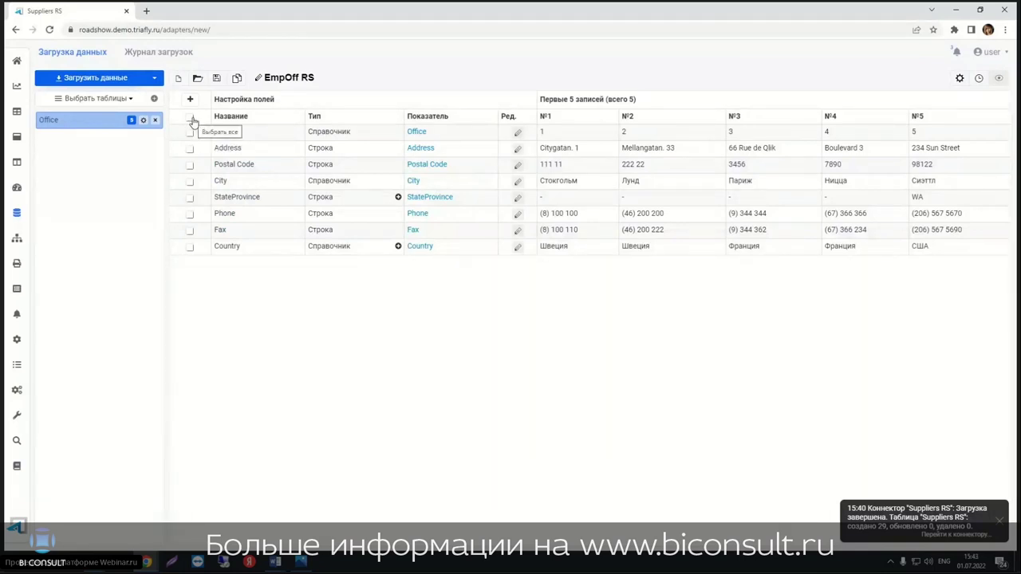
Step: Check all Office fields for loading and begin a new indicator for the Office field
click(191, 118)
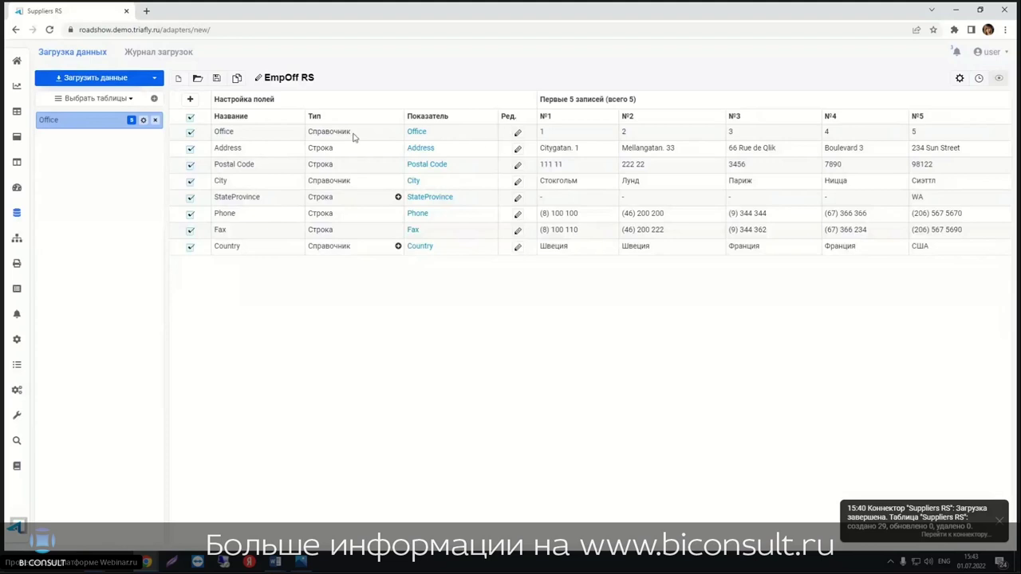
click(516, 133)
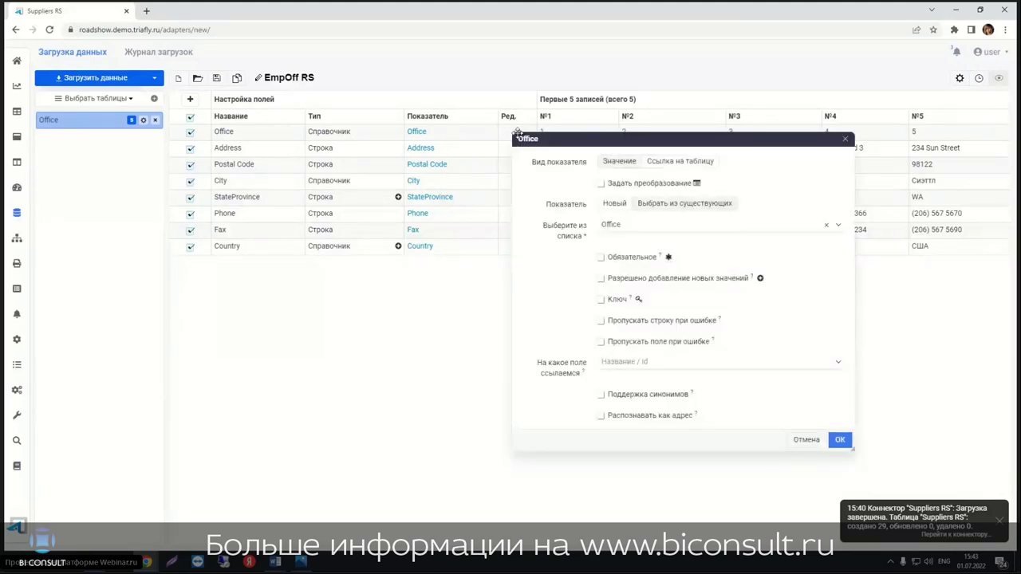
click(616, 204)
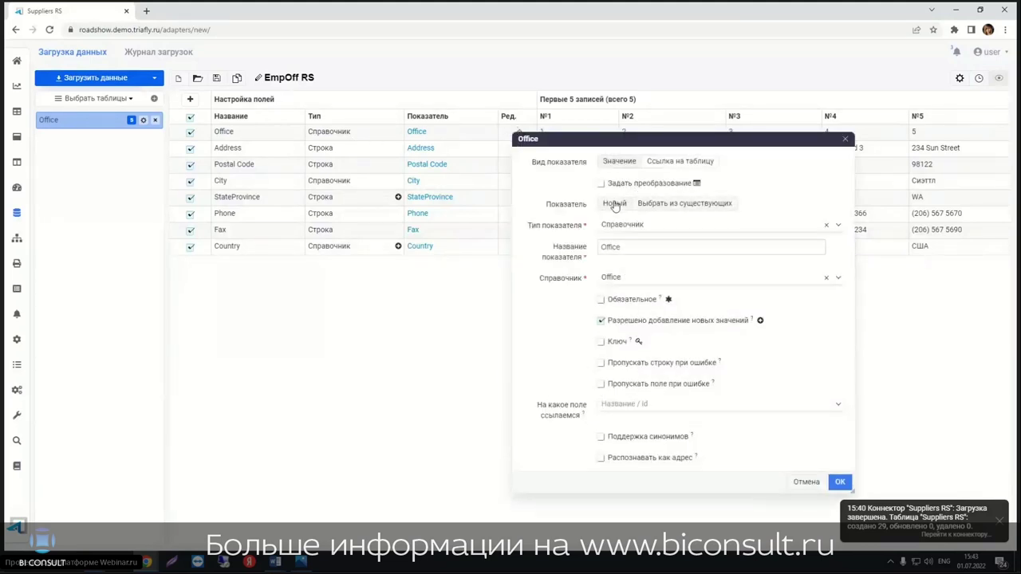
click(825, 278)
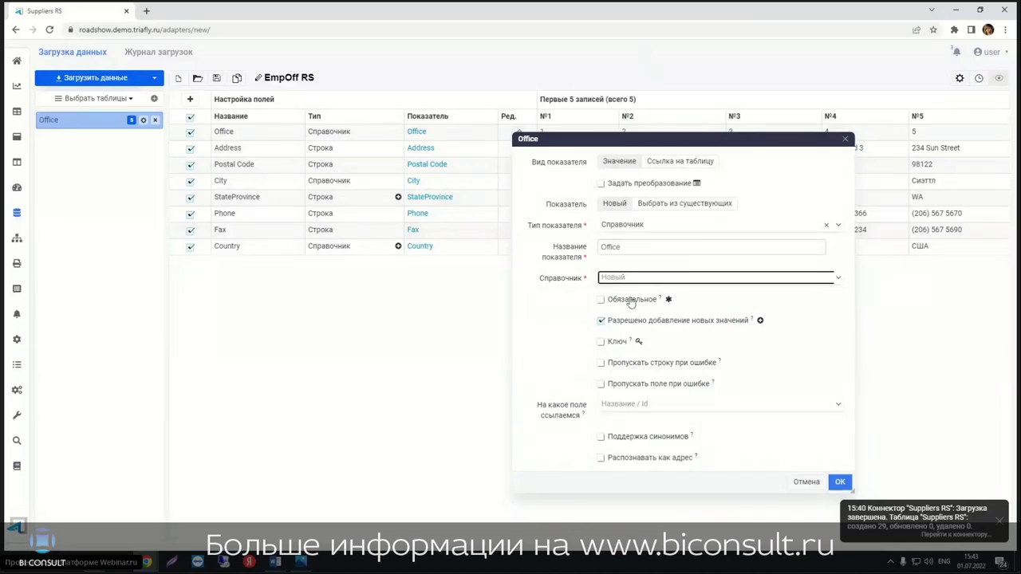
click(638, 247)
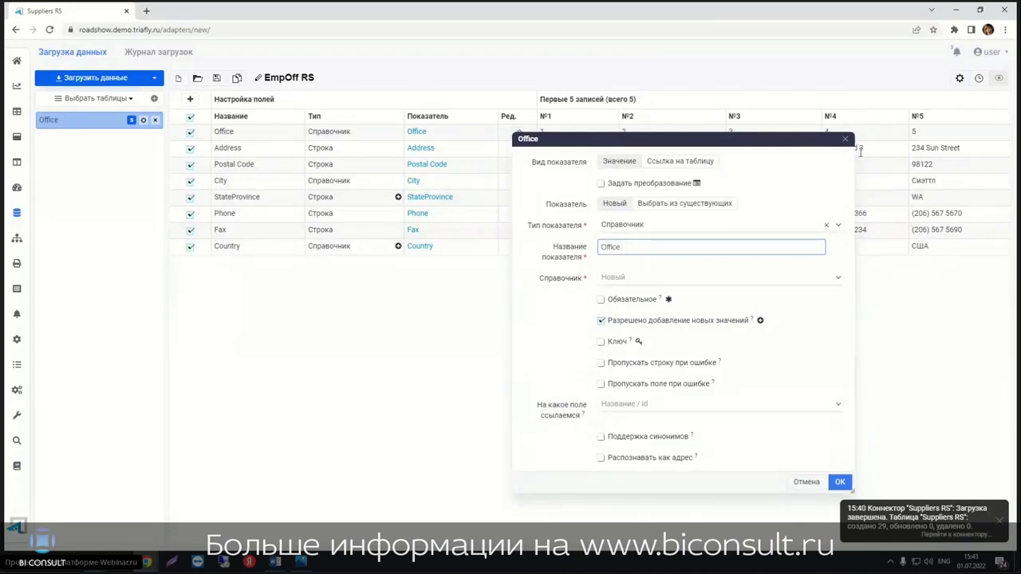
click(845, 140)
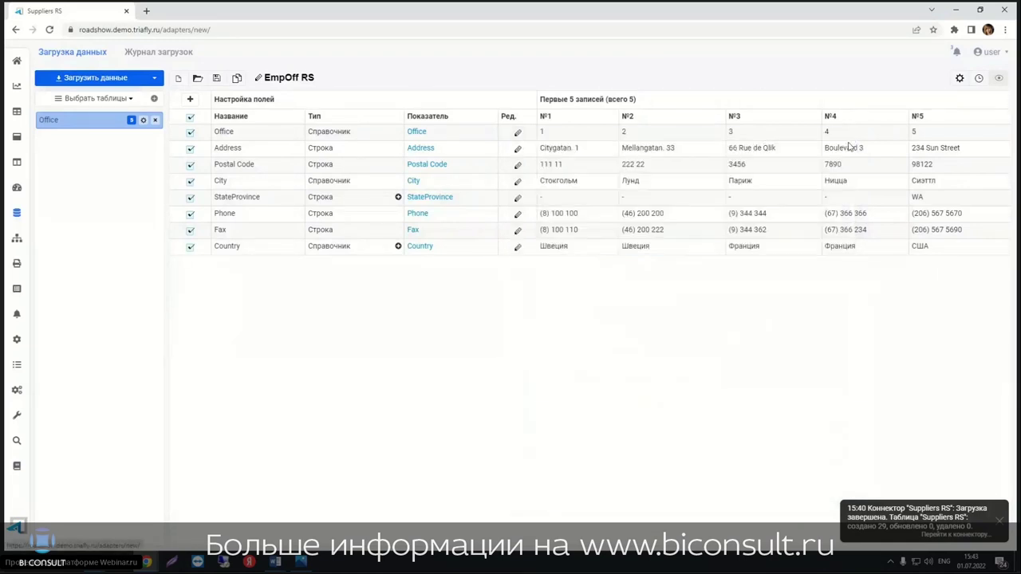
Step: Rename the loaded table to Office RS
click(143, 121)
click(307, 161)
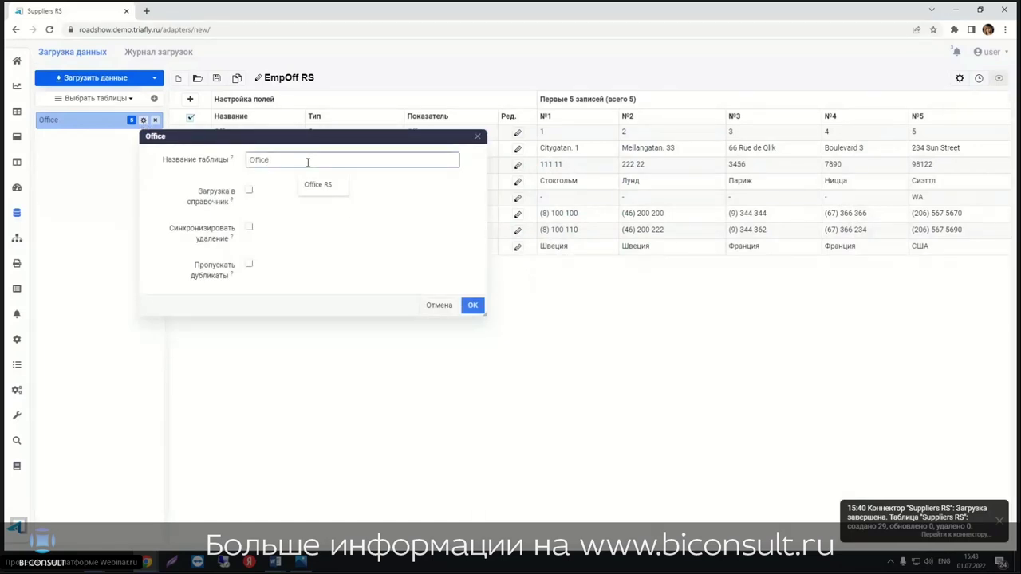
click(318, 186)
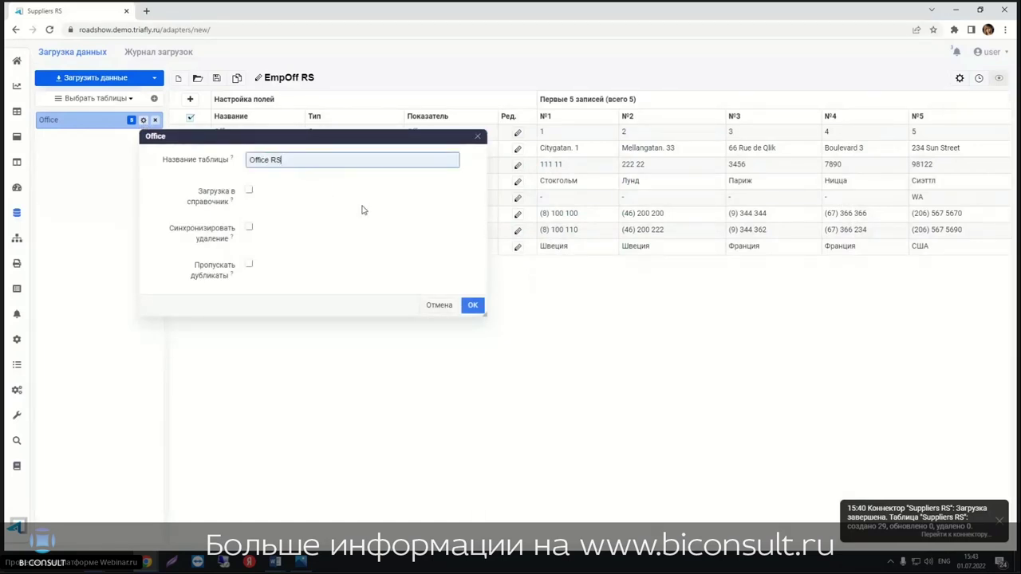
click(470, 305)
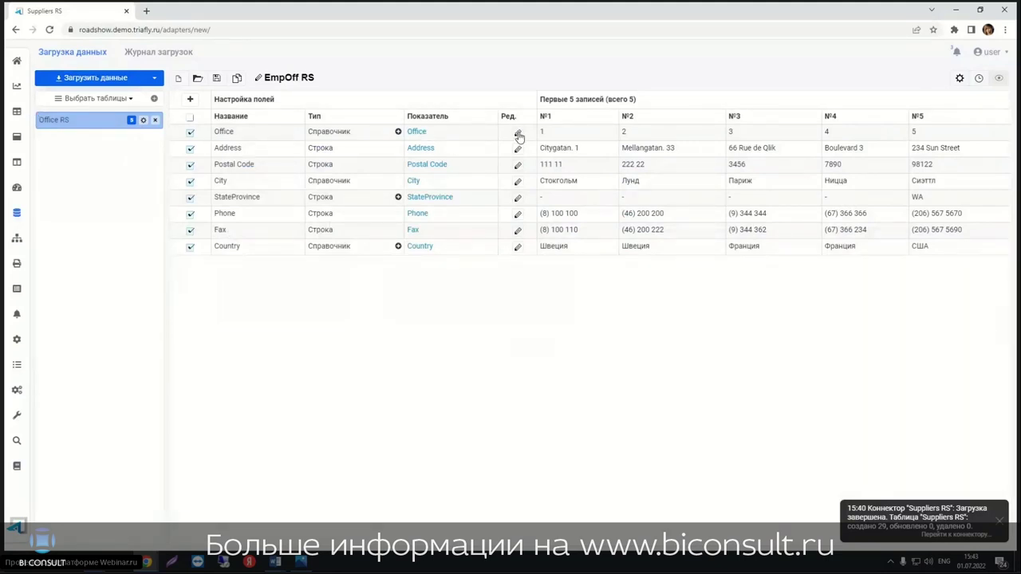
Step: Map the Office field to a new required key indicator named Office ID
click(518, 132)
click(618, 205)
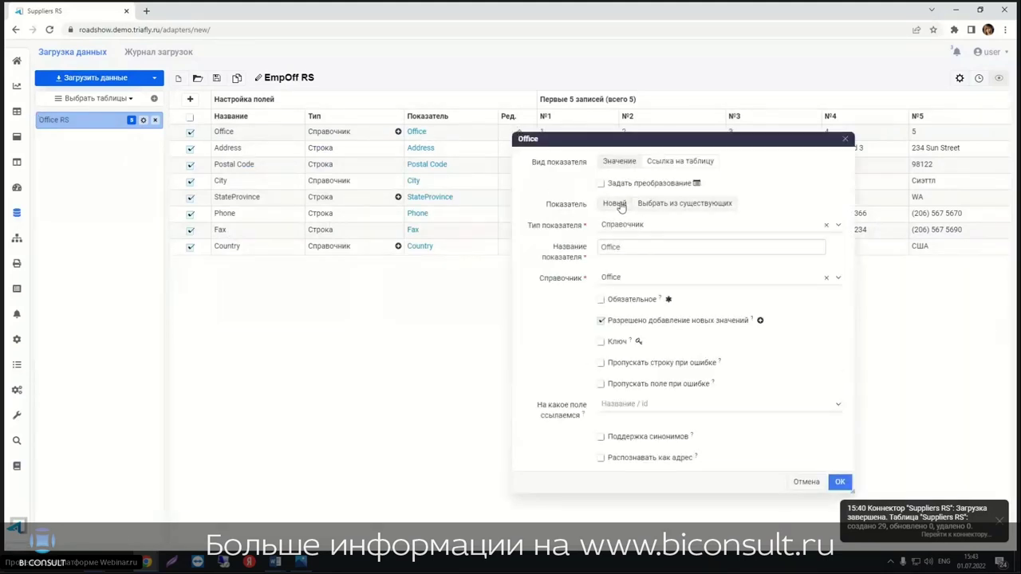
click(827, 277)
click(665, 247)
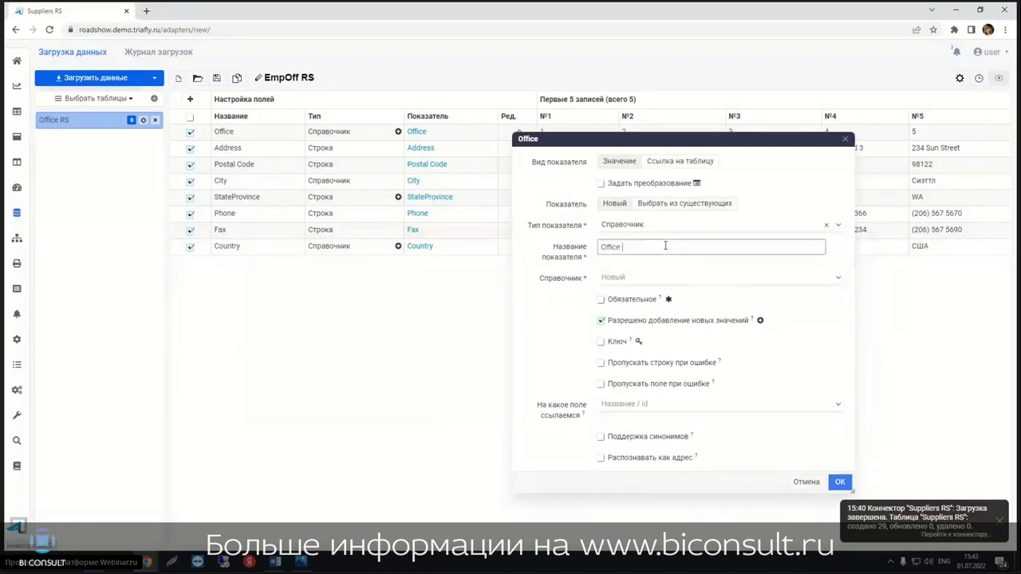
text(ID)
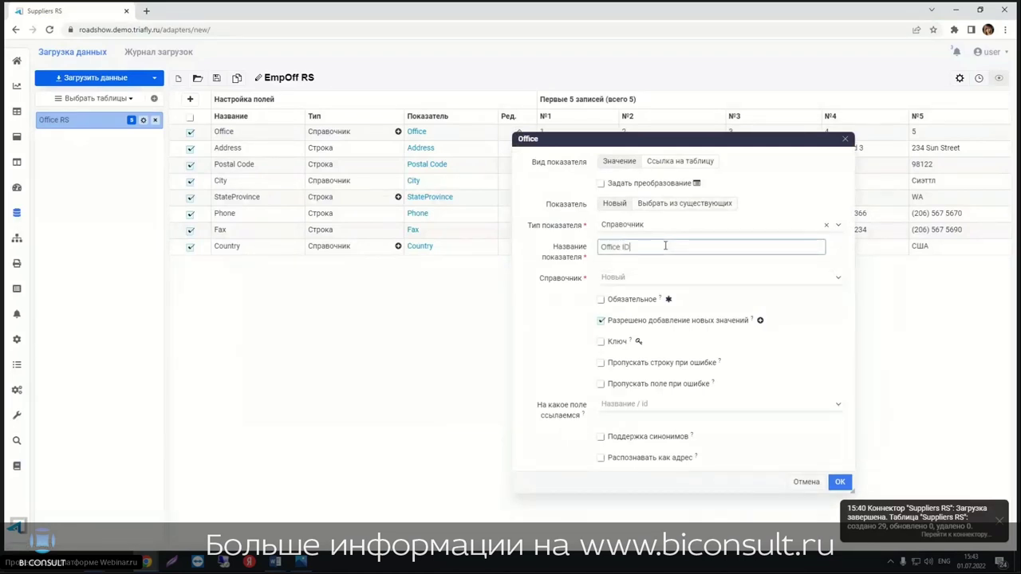
click(601, 299)
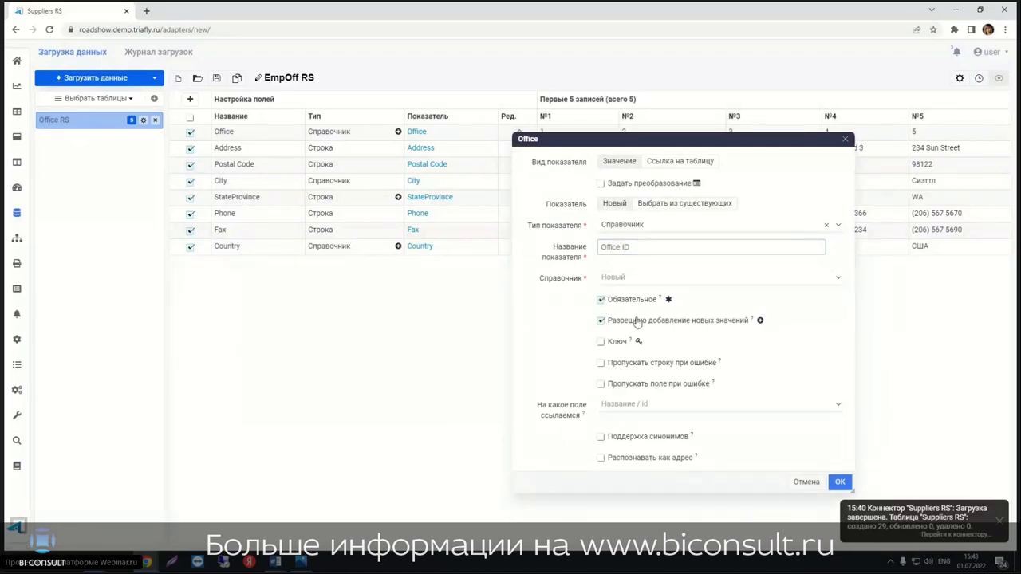
click(600, 342)
click(843, 484)
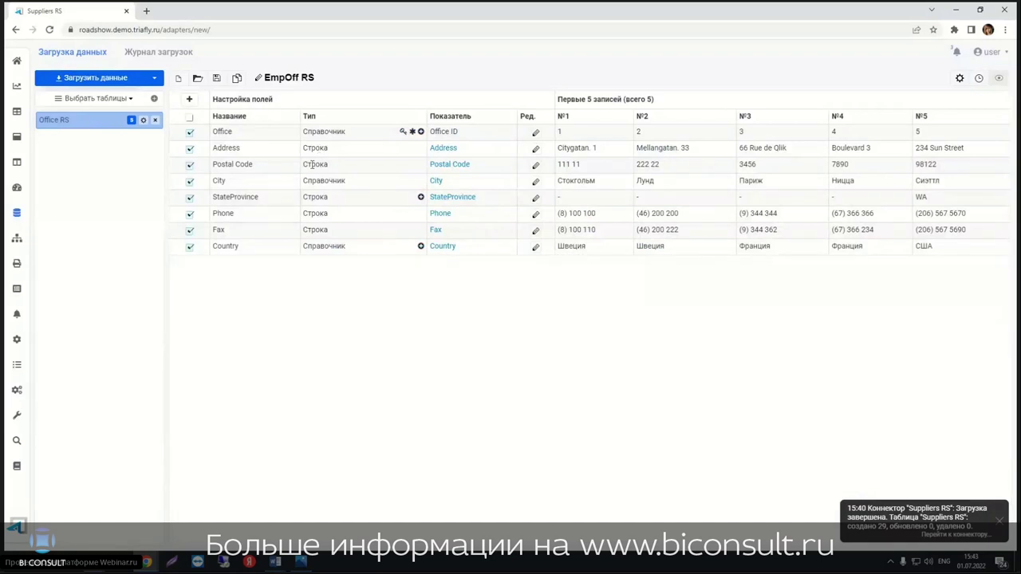
Step: Allow new City values to be added to its directory, leaving Country's settings unchanged
click(535, 181)
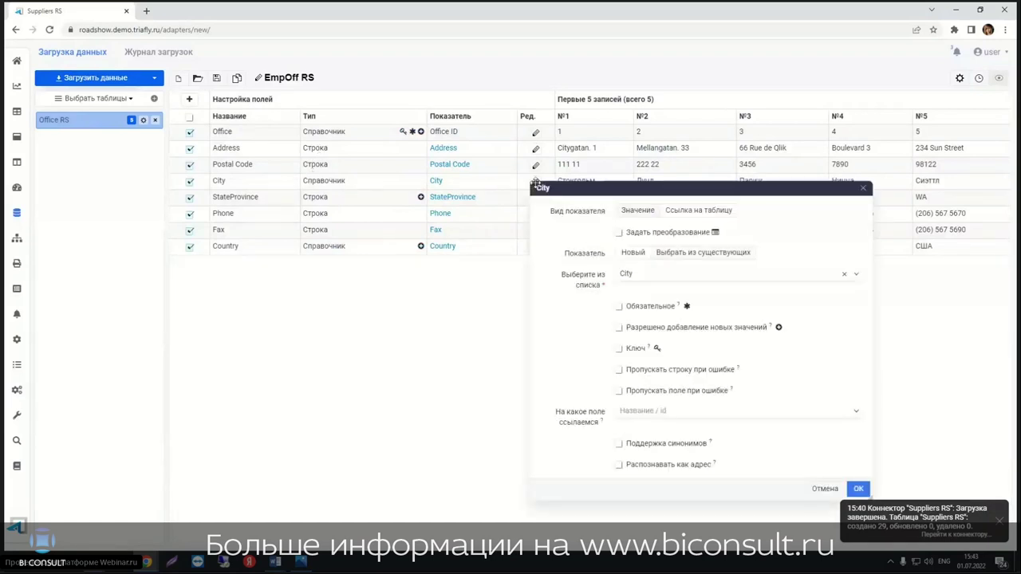
click(619, 328)
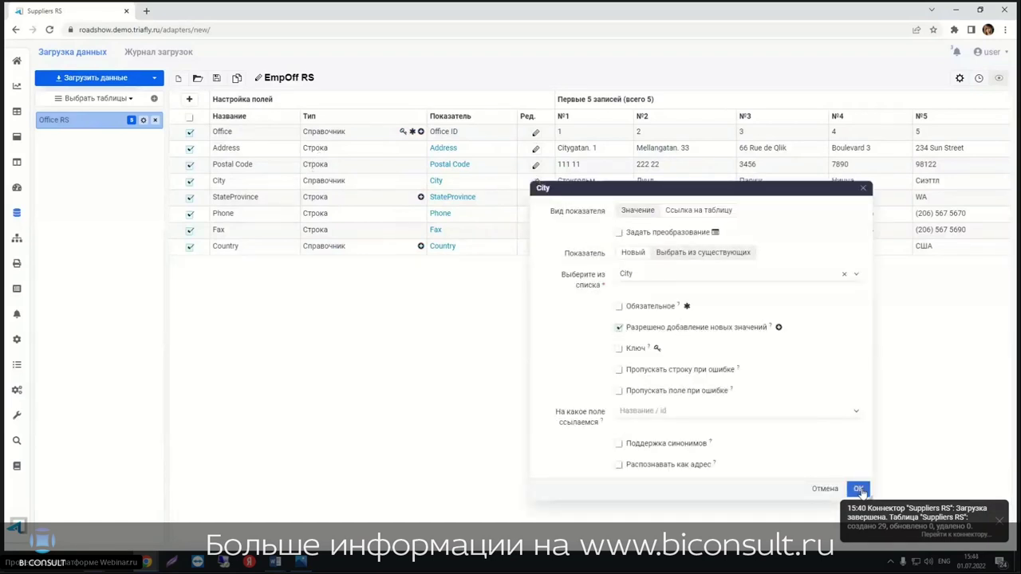
click(860, 490)
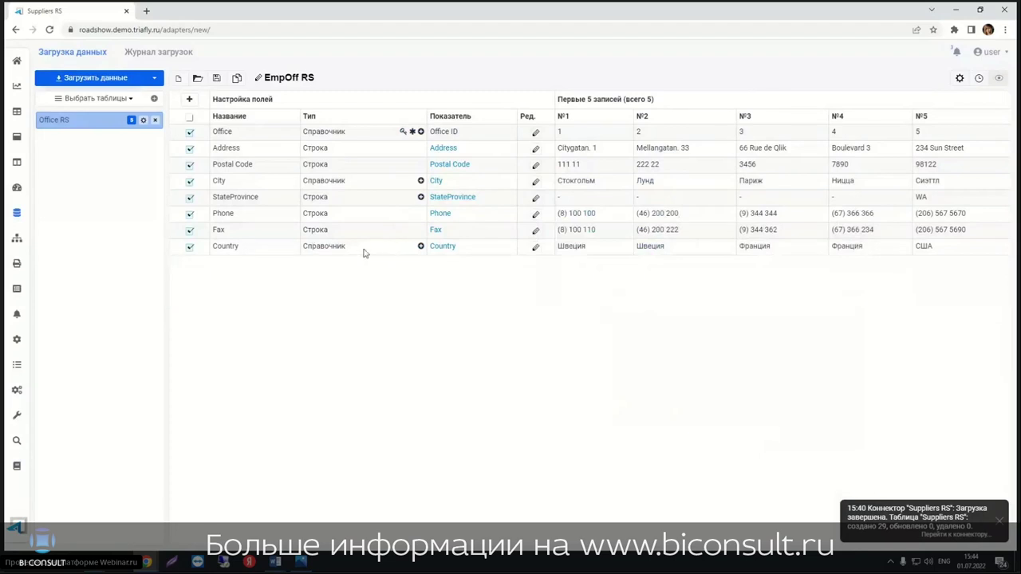
click(535, 248)
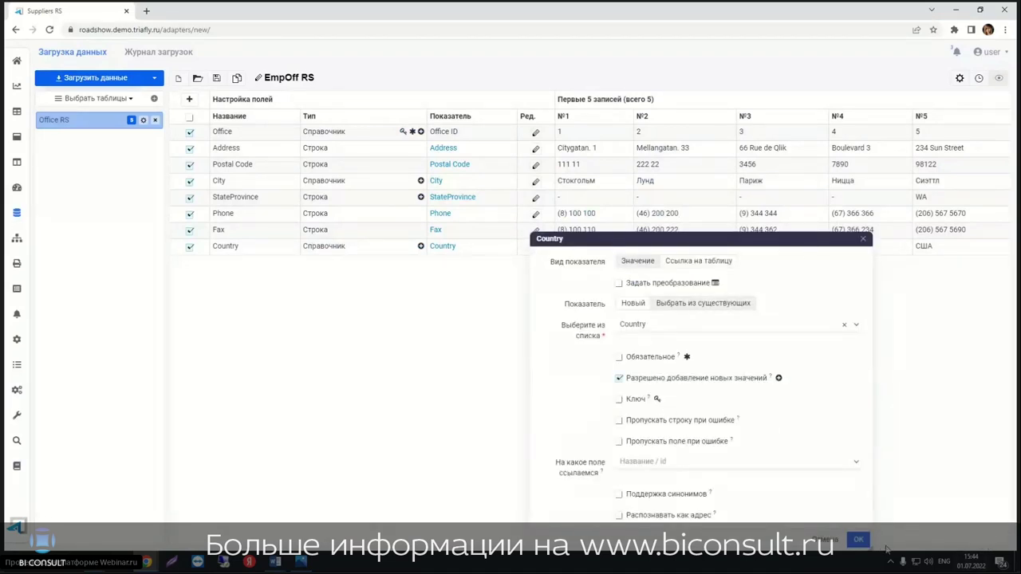
click(859, 540)
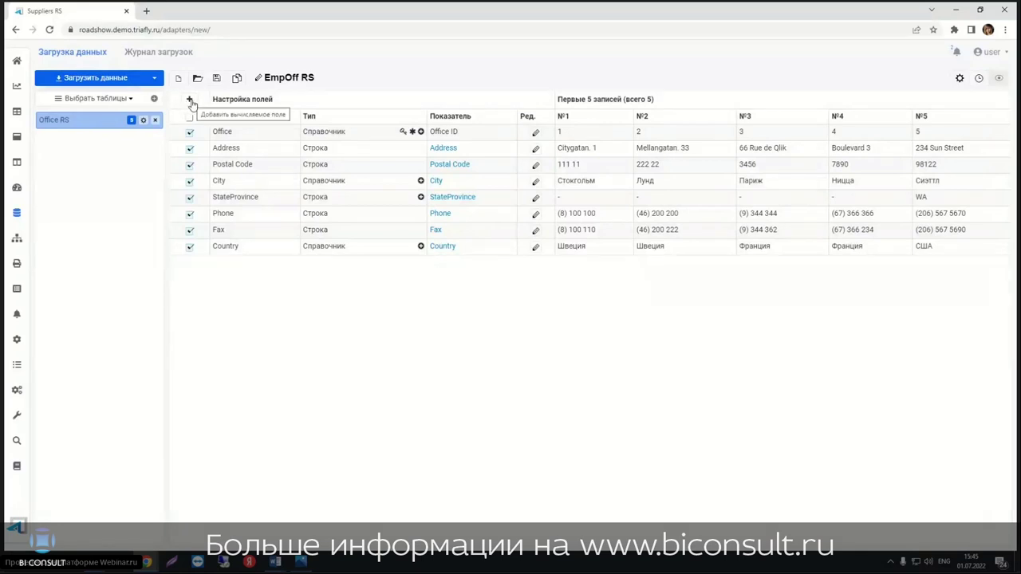
Step: Add a new calculated field and review the calculation program help
click(189, 101)
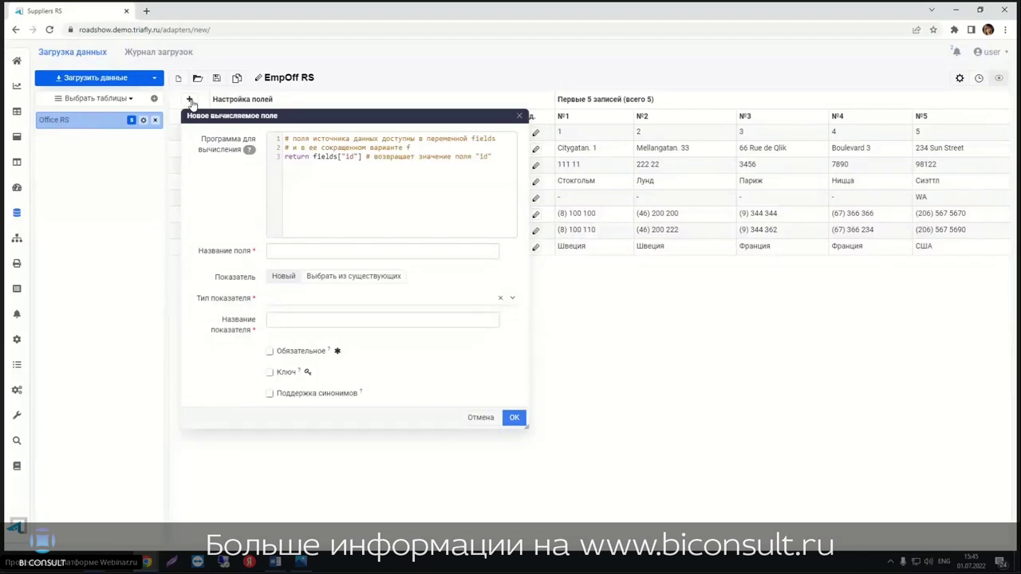
click(249, 152)
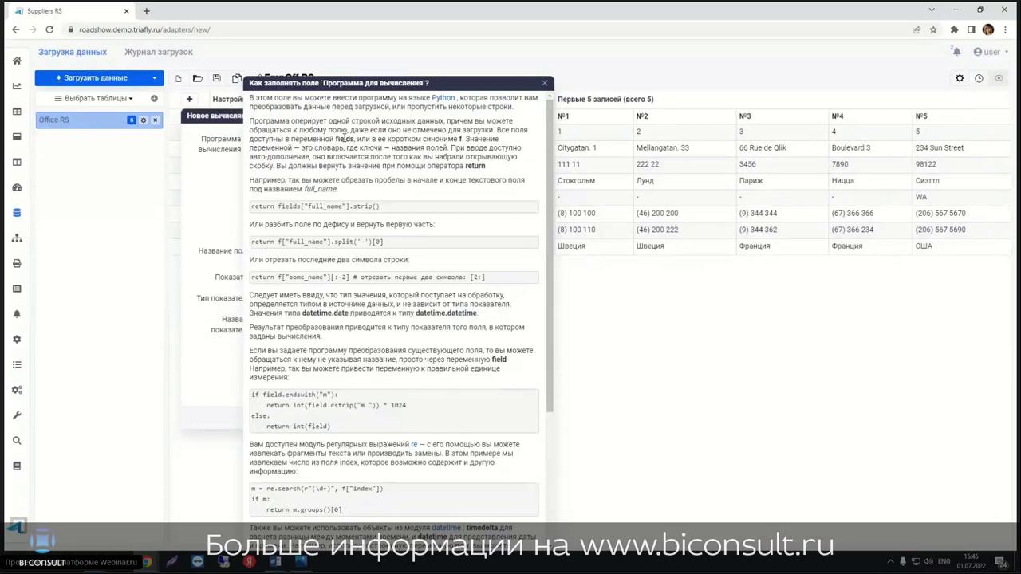
scroll(344, 137, down, 3)
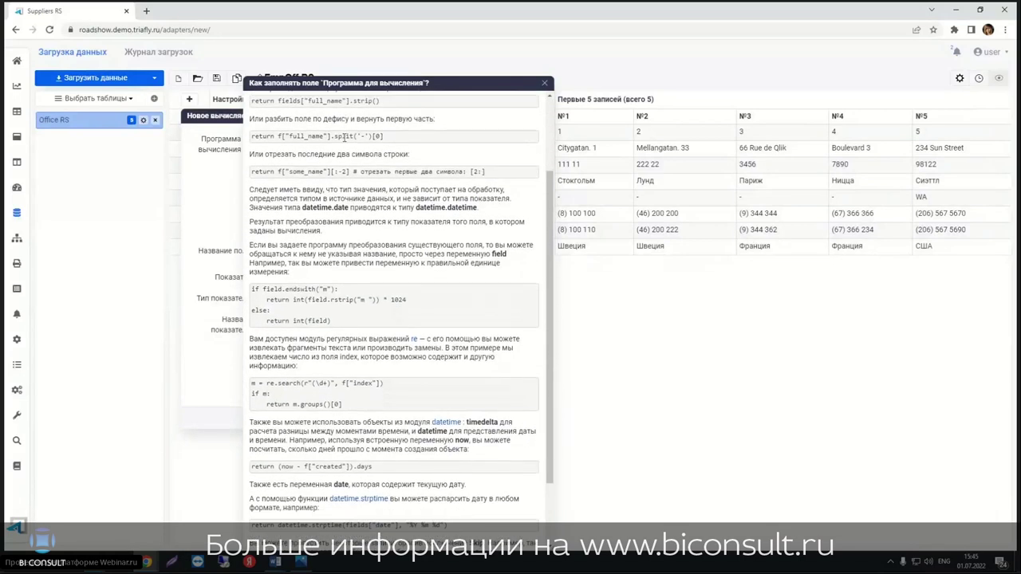
scroll(344, 137, down, 2)
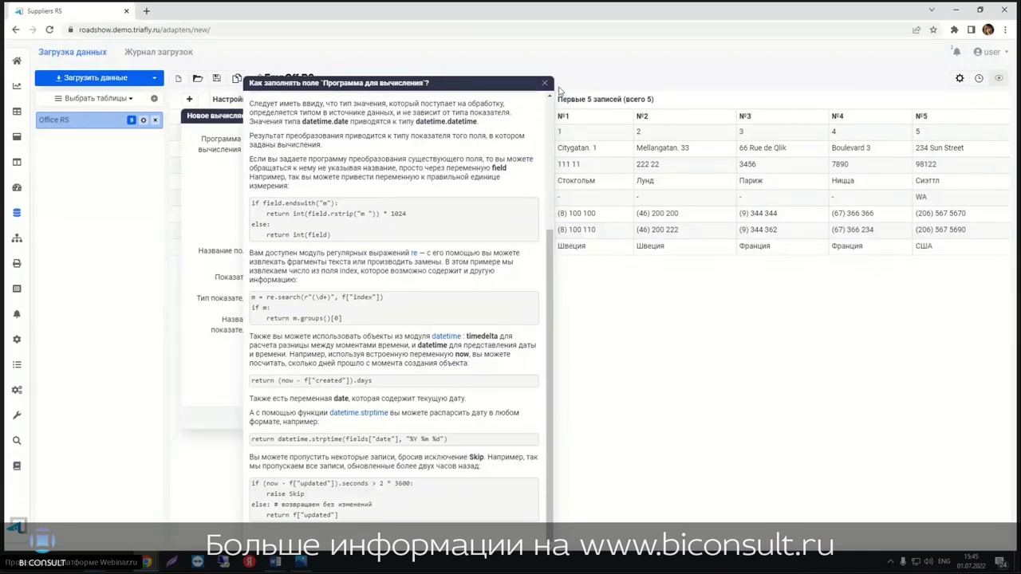
click(544, 83)
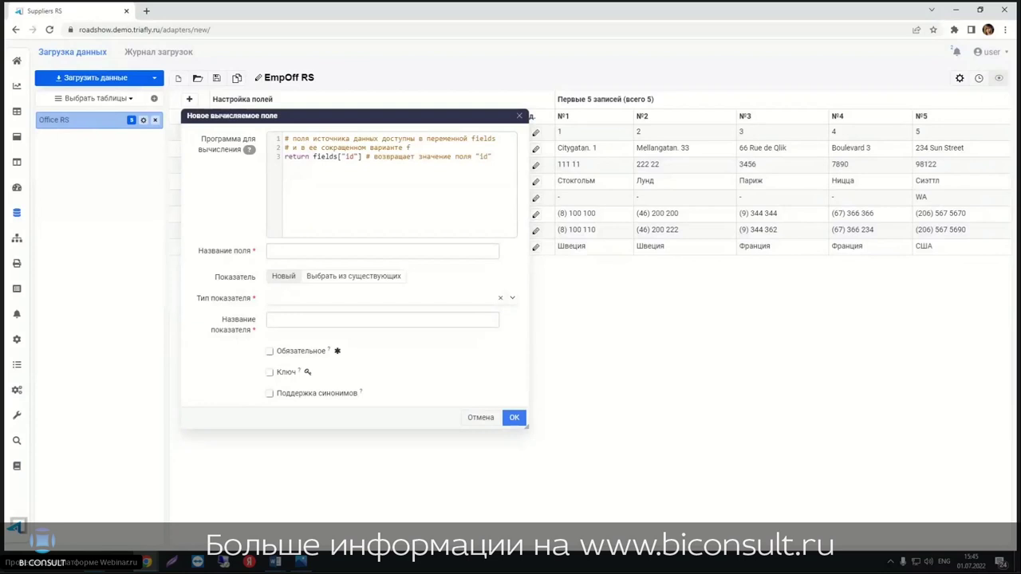
key(alt+Tab)
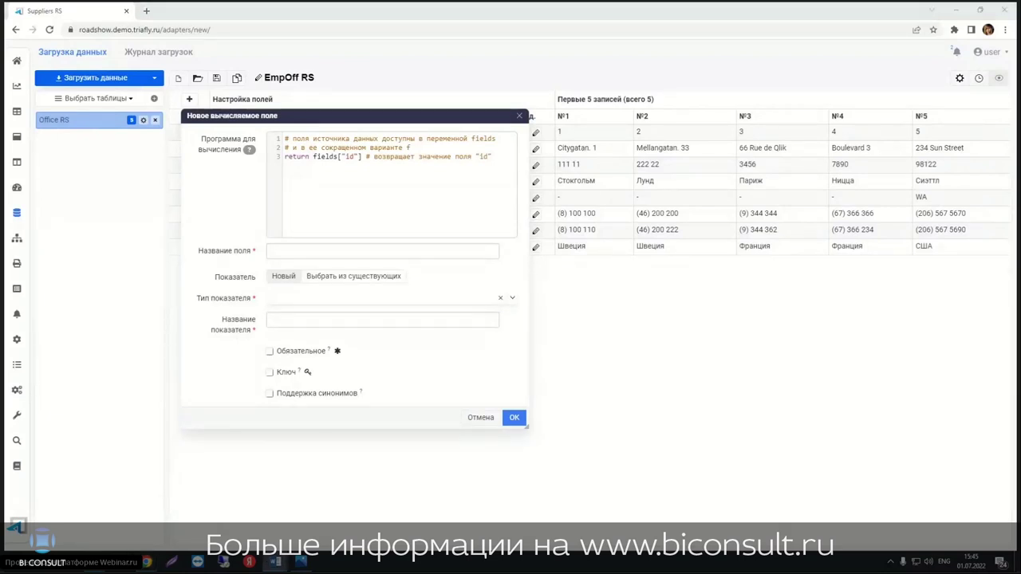
Step: Replace the default return expression with a formula joining Country and City
click(359, 157)
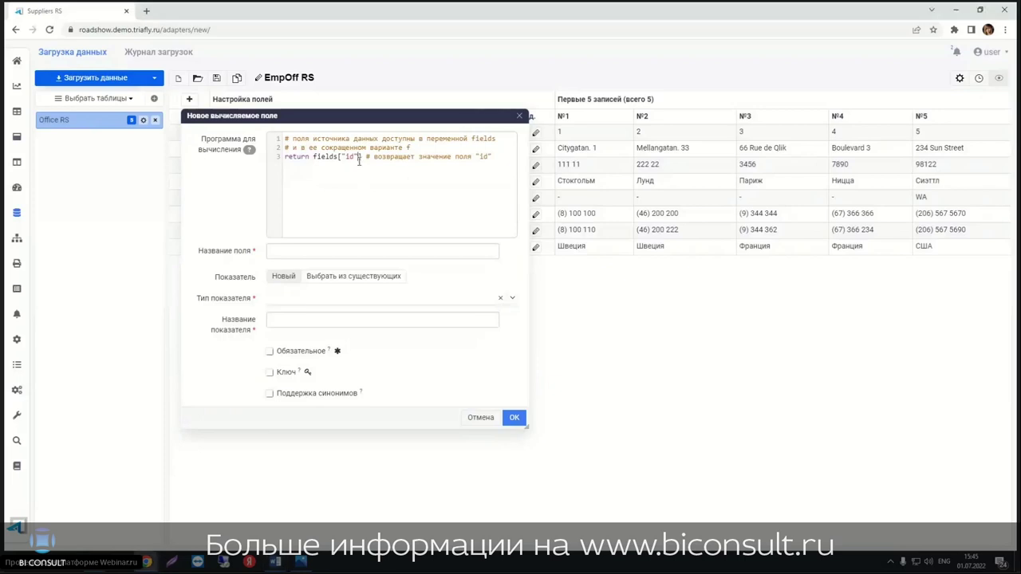
drag(360, 156, 285, 156)
text(return fields["Country"]+" "+fields["City"])
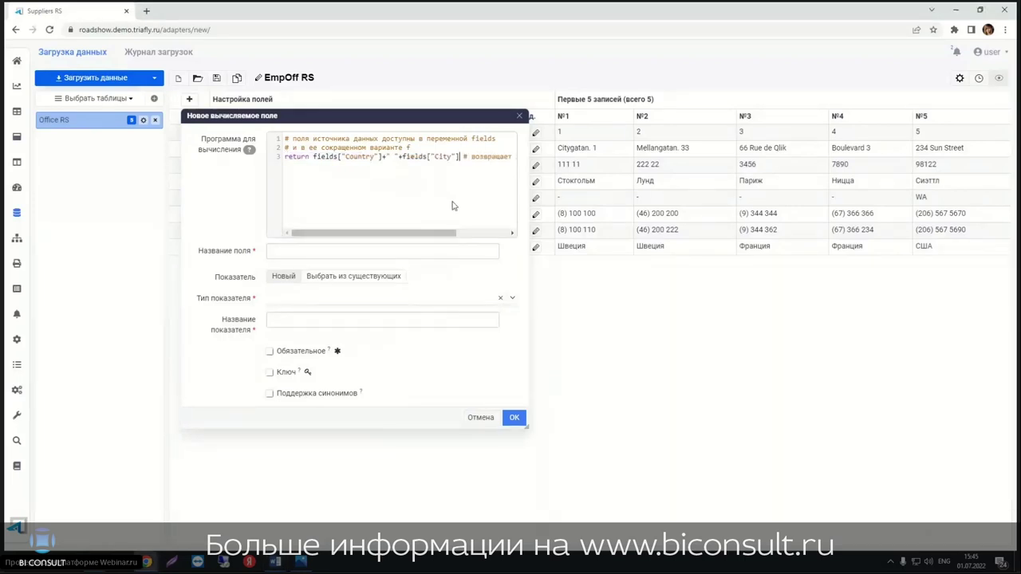
mouse_move(451, 116)
mouse_down()
mouse_move(618, 109)
mouse_move(660, 82)
mouse_up()
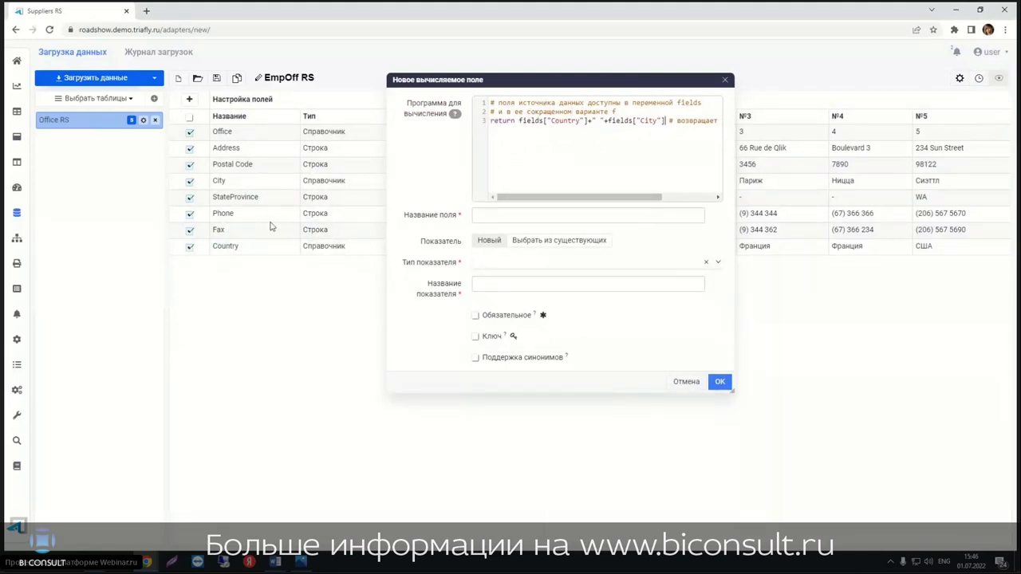
double_click(239, 248)
click(571, 121)
drag(592, 120, 612, 120)
mouse_move(587, 121)
mouse_down()
mouse_move(607, 122)
mouse_move(594, 121)
mouse_up()
click(594, 122)
Step: Name the calculated field Office Name
click(482, 217)
key(alt+Tab)
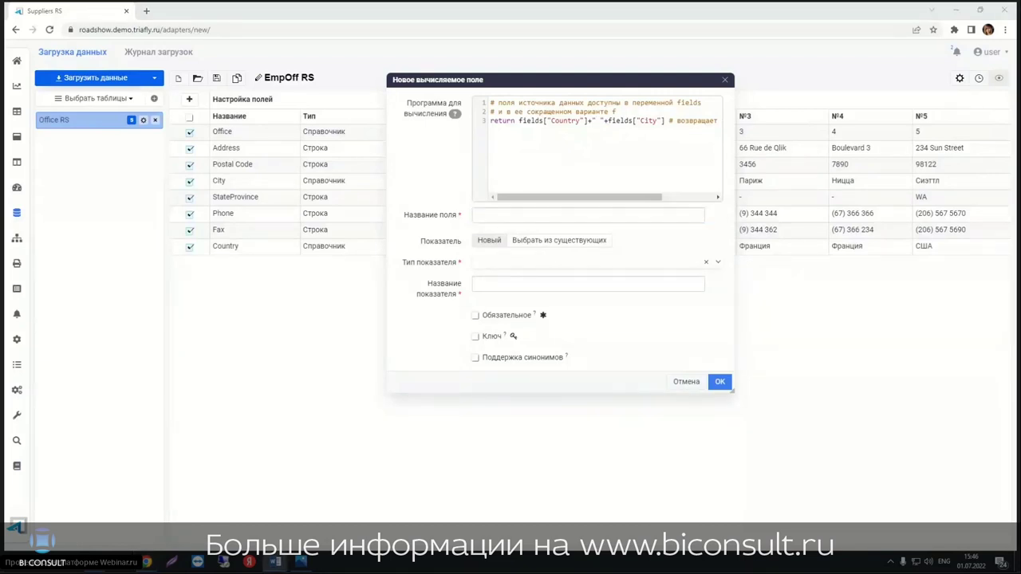
click(512, 216)
text(Office Name)
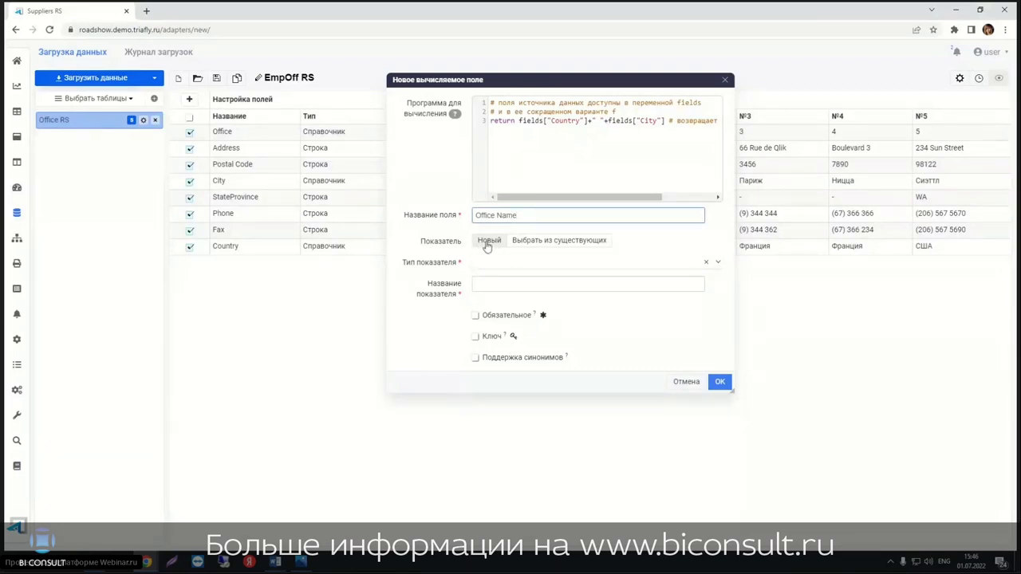
Step: Link Office Name to the existing Название indicator, make it required, and add the field
click(563, 244)
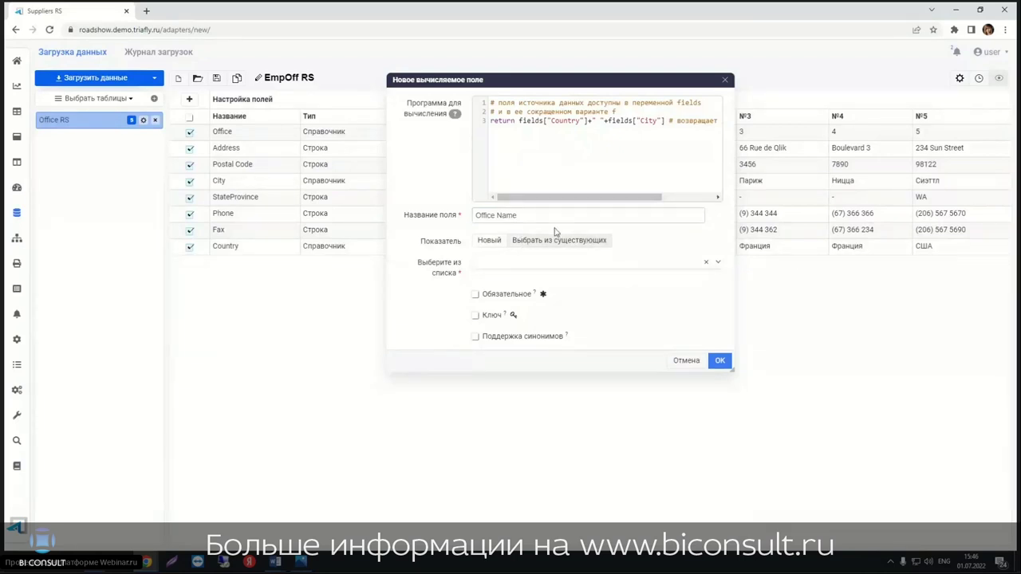
click(645, 264)
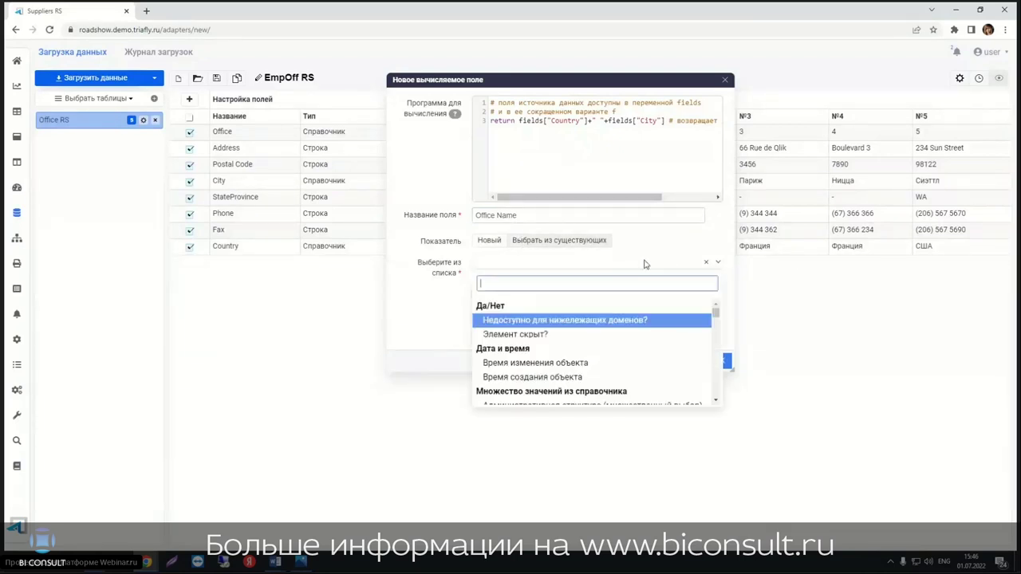
key(alt+shift)
text(на)
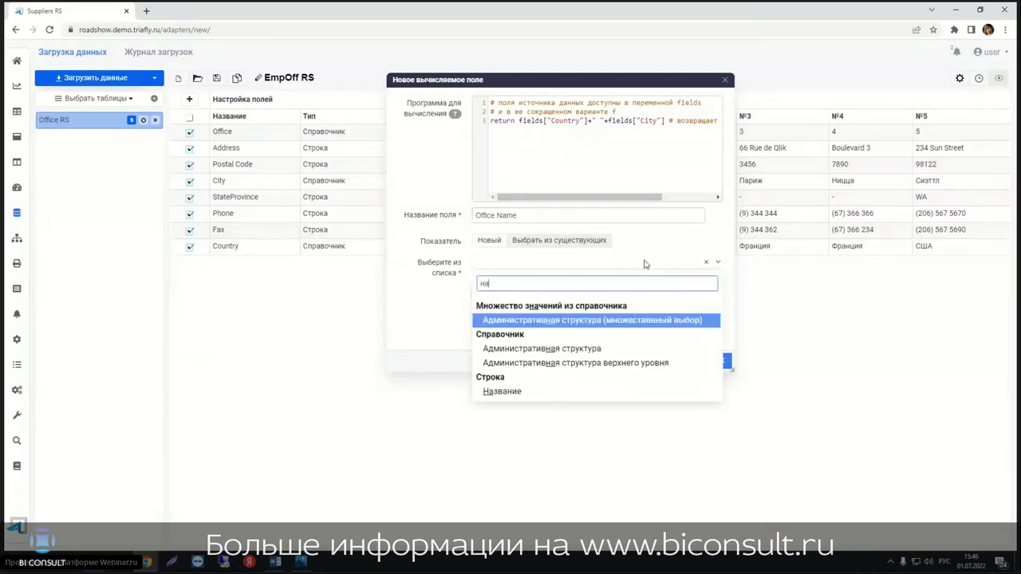
text(з)
click(514, 320)
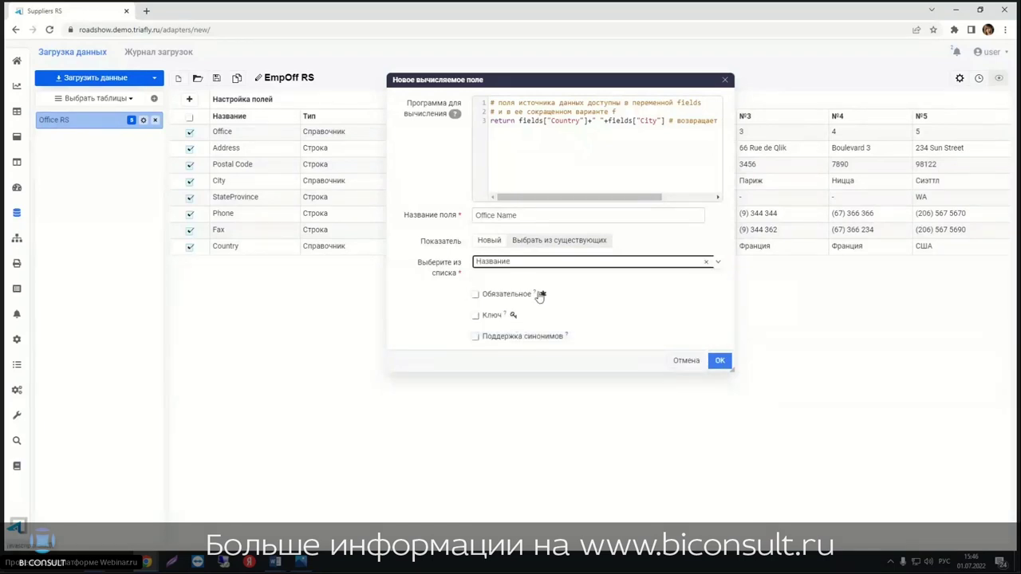
click(492, 295)
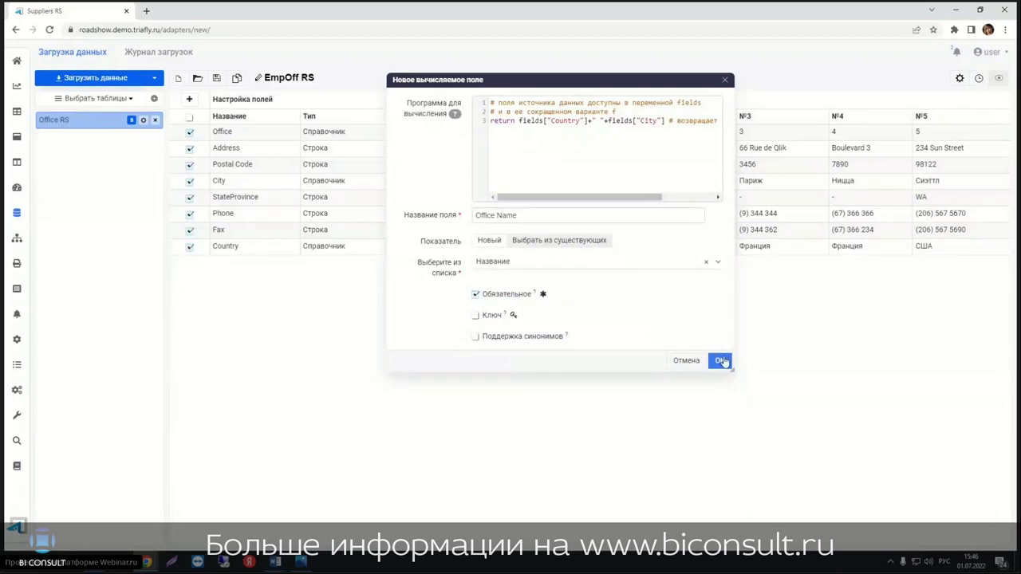
click(721, 361)
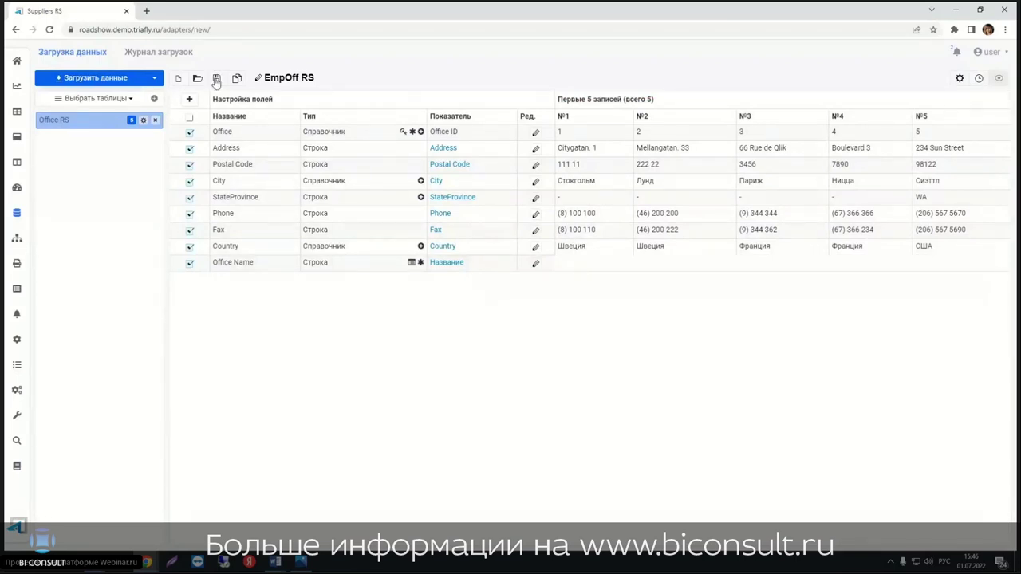
Step: Save the EmpOff RS connector, check Office Name shows Швеция Стокгольм, and open Office RS settings
click(216, 81)
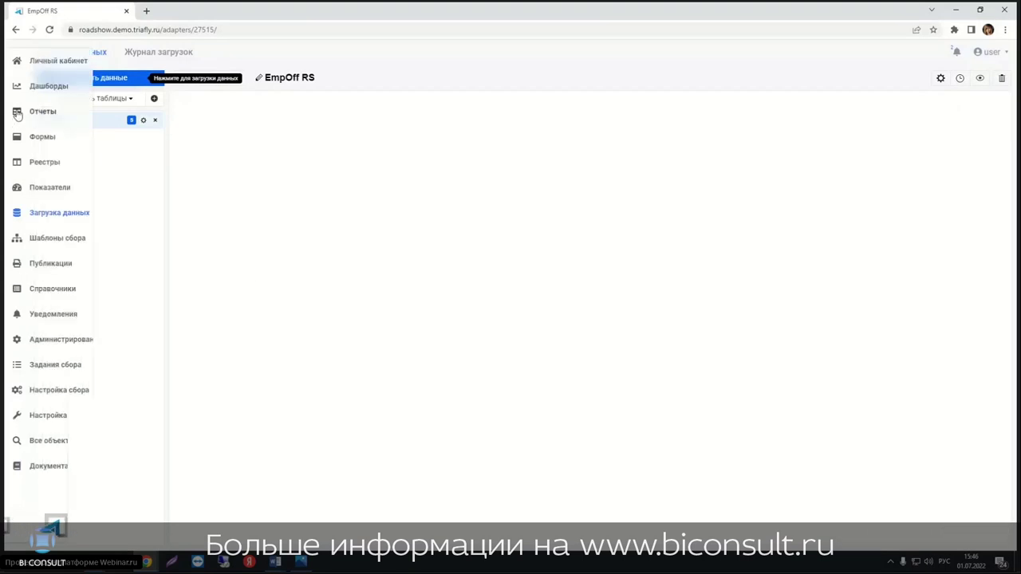
click(79, 121)
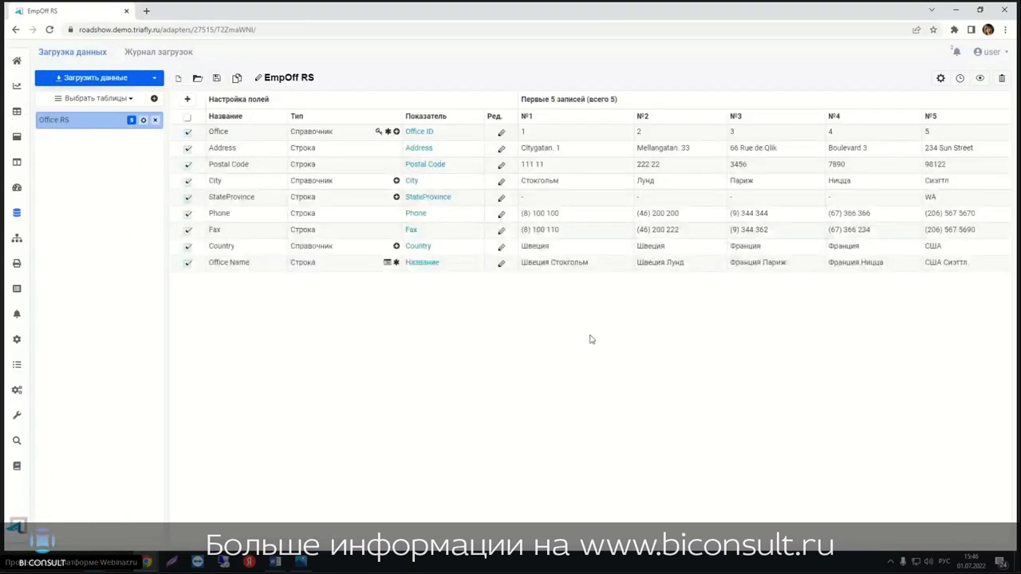
drag(522, 263, 589, 263)
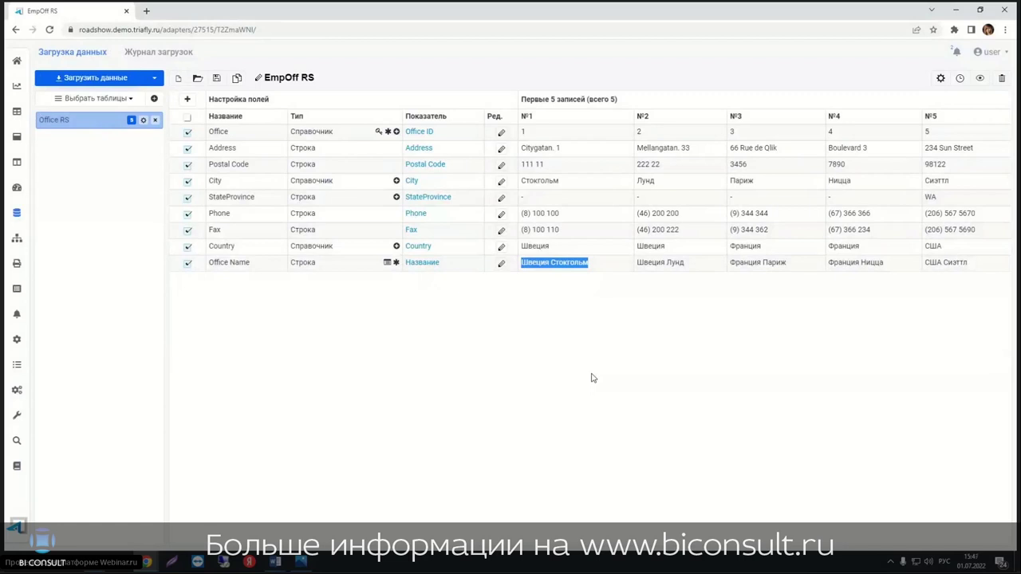
click(156, 78)
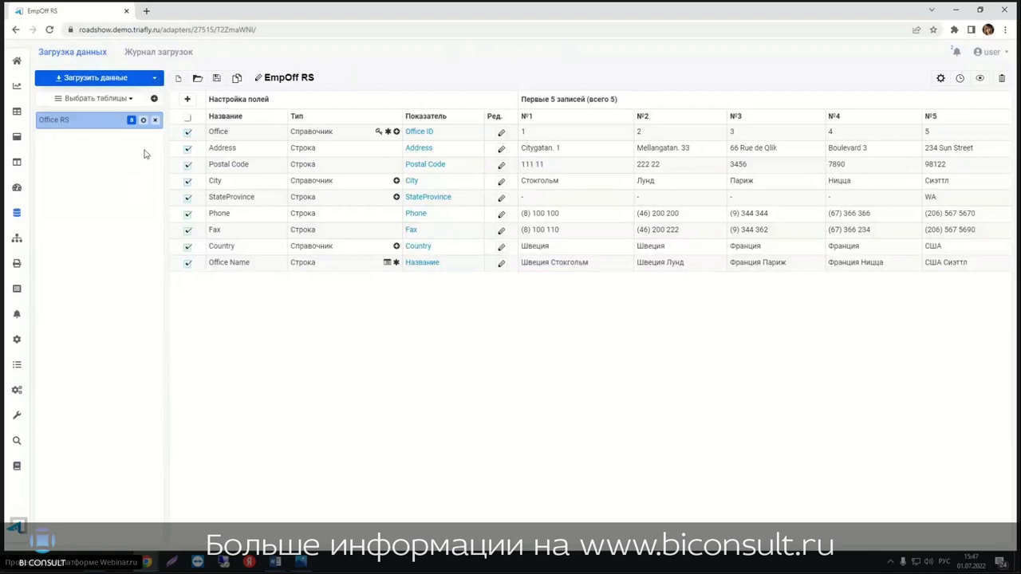
click(143, 119)
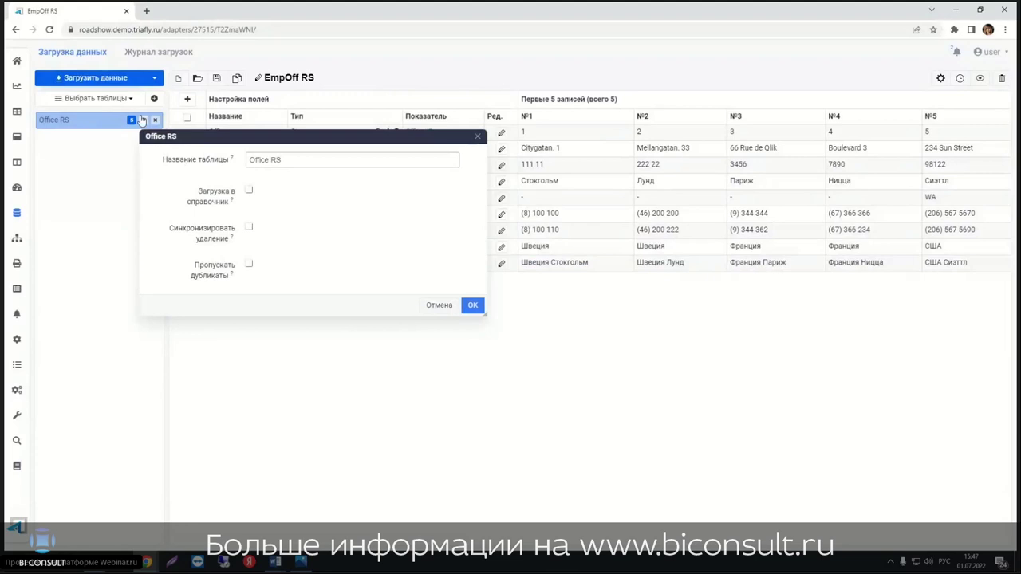
Step: Enable directory loading for Office RS and load only that table, creating 5 records
click(249, 191)
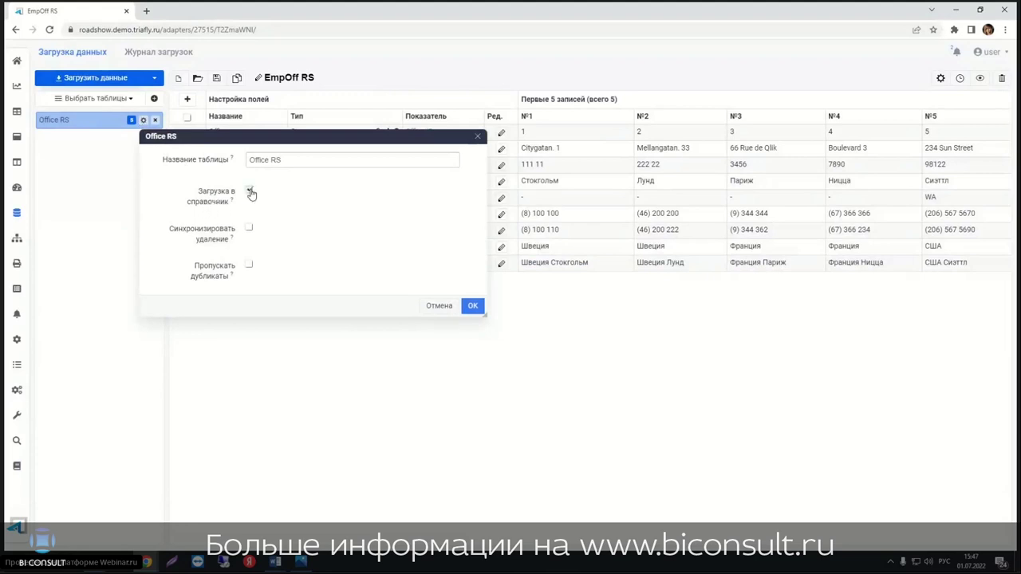
click(470, 332)
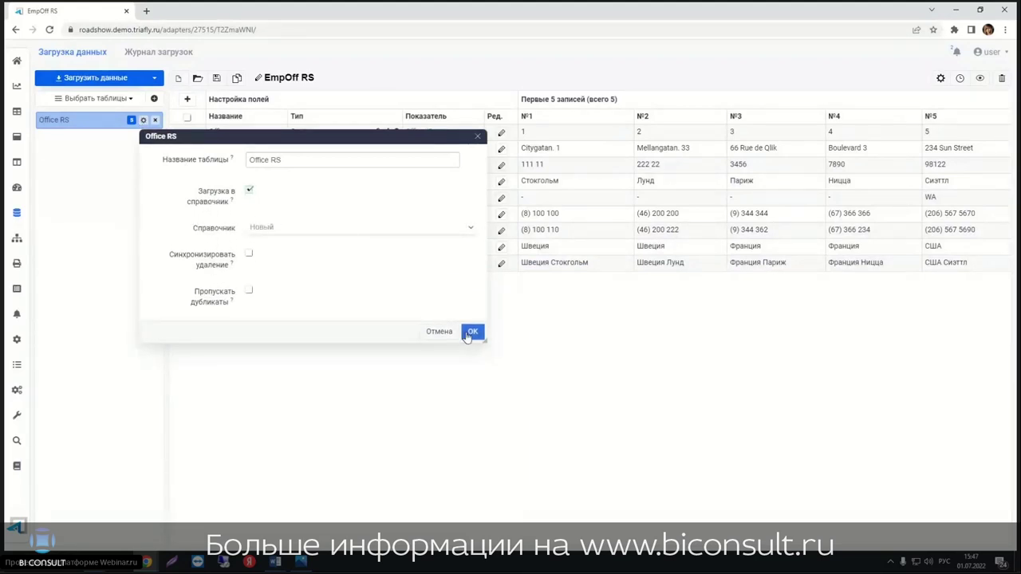
click(154, 77)
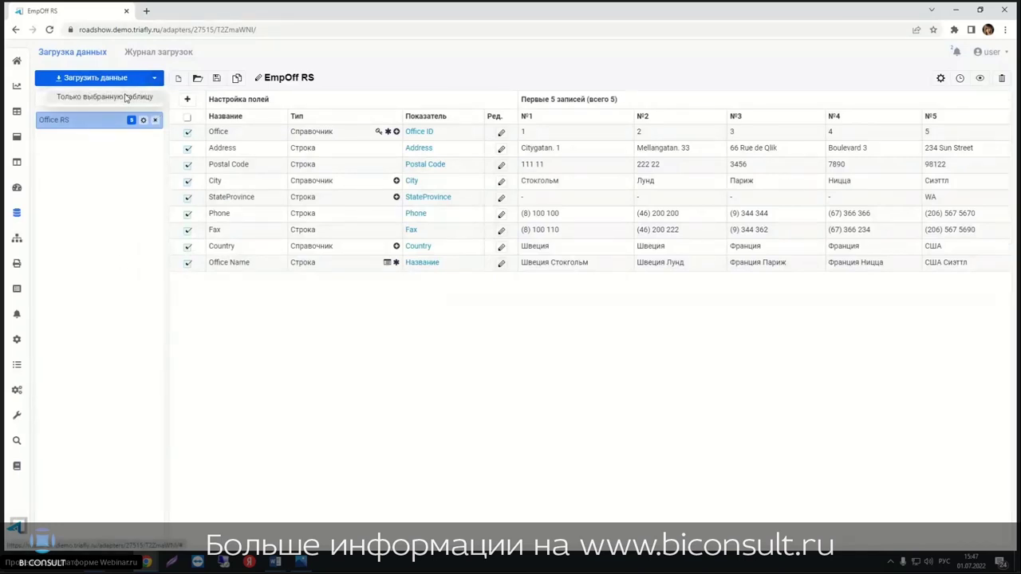
click(125, 97)
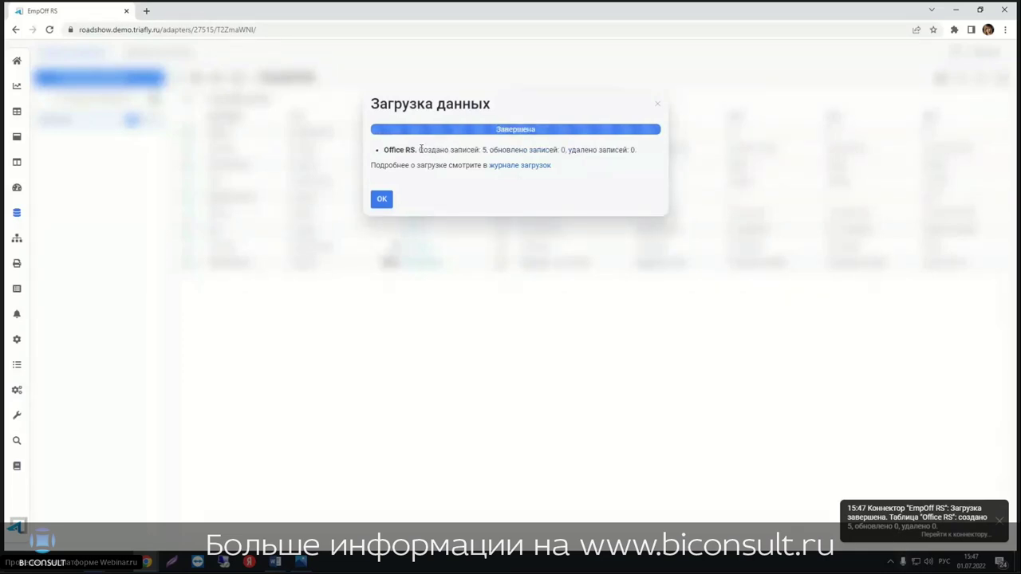
drag(419, 149, 488, 150)
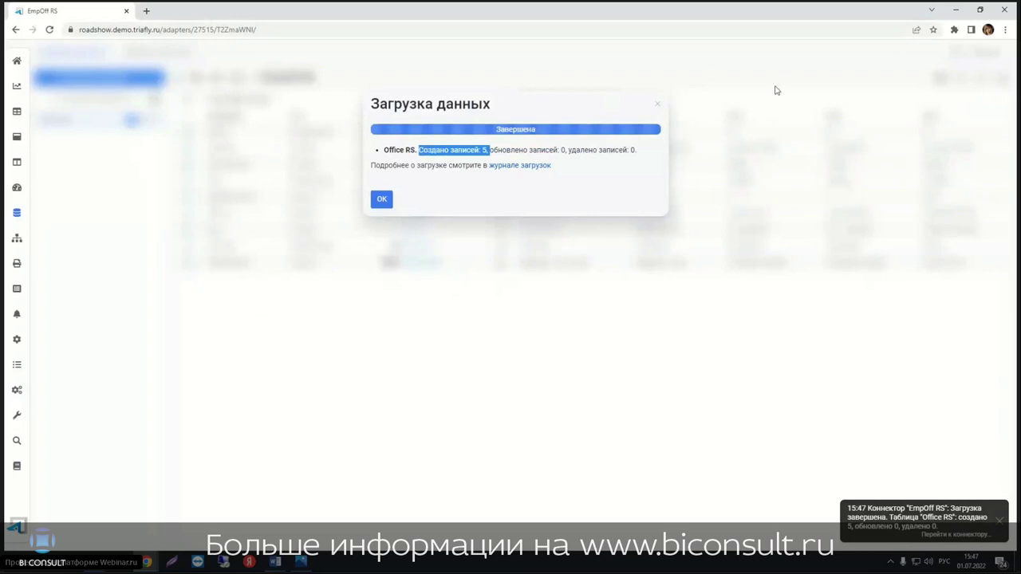
click(660, 109)
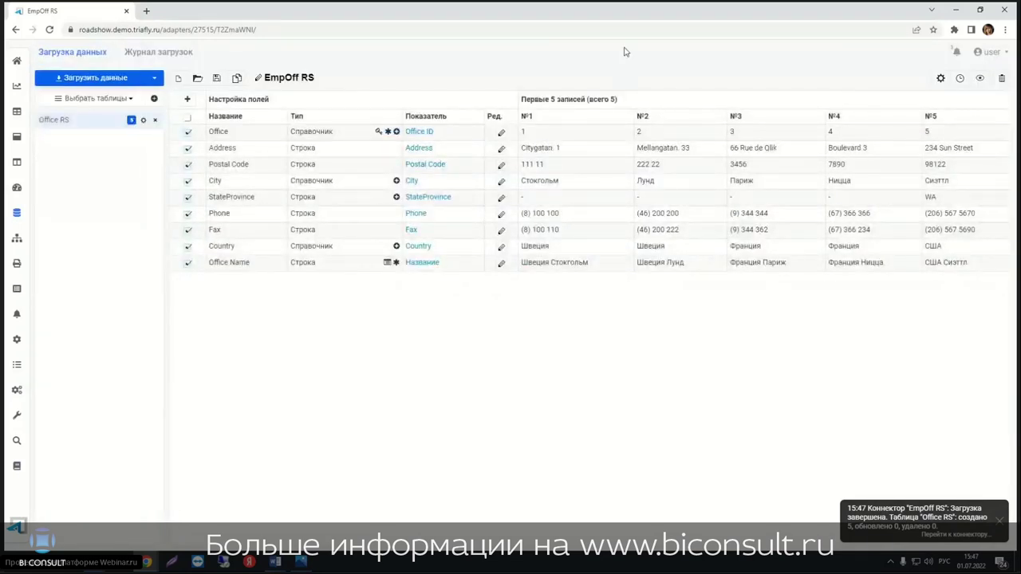
click(1001, 525)
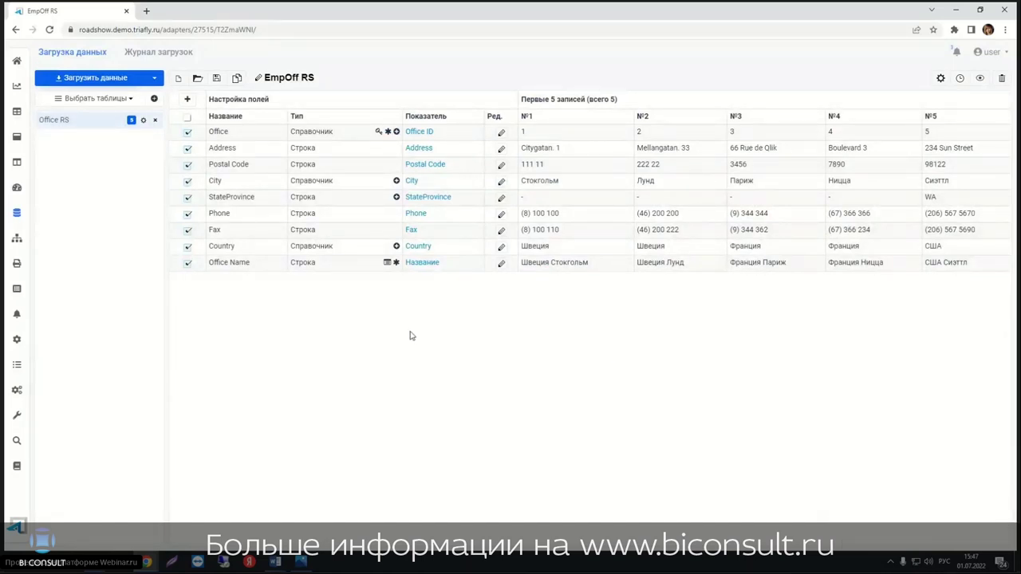
Step: Add the Employee sheet (45 records) to the connector and check all nine fields for loading
click(130, 99)
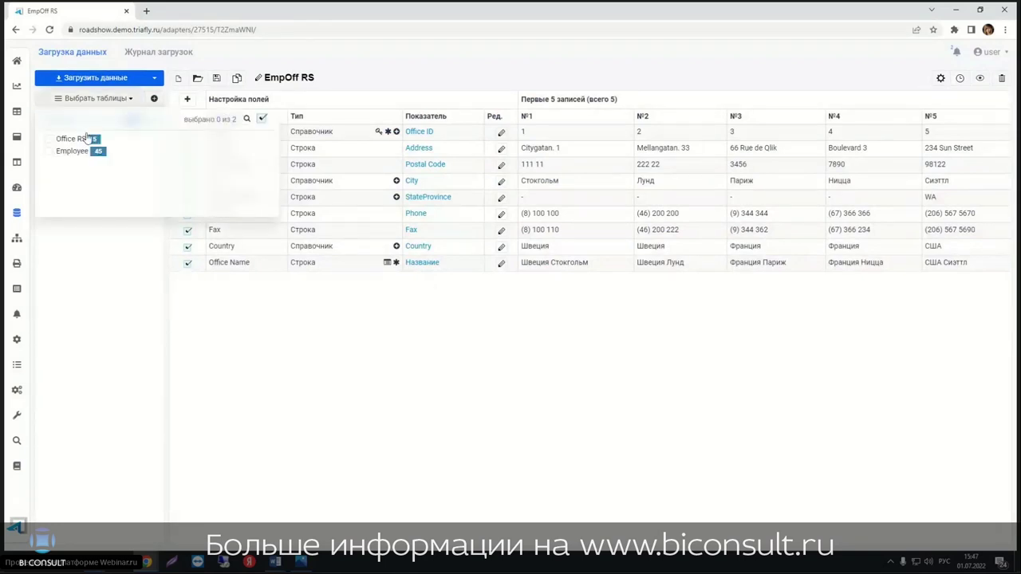
click(49, 155)
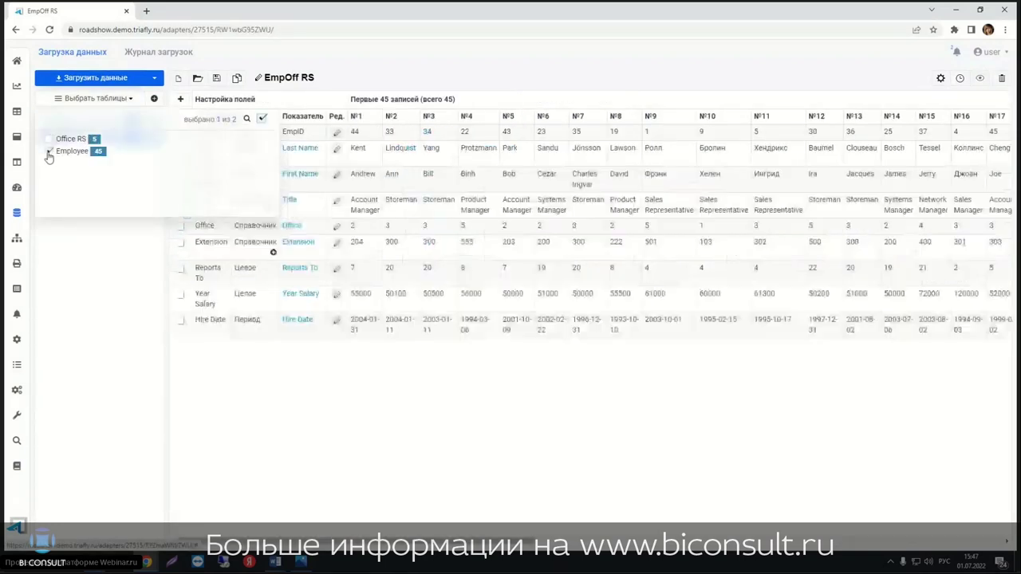
click(68, 241)
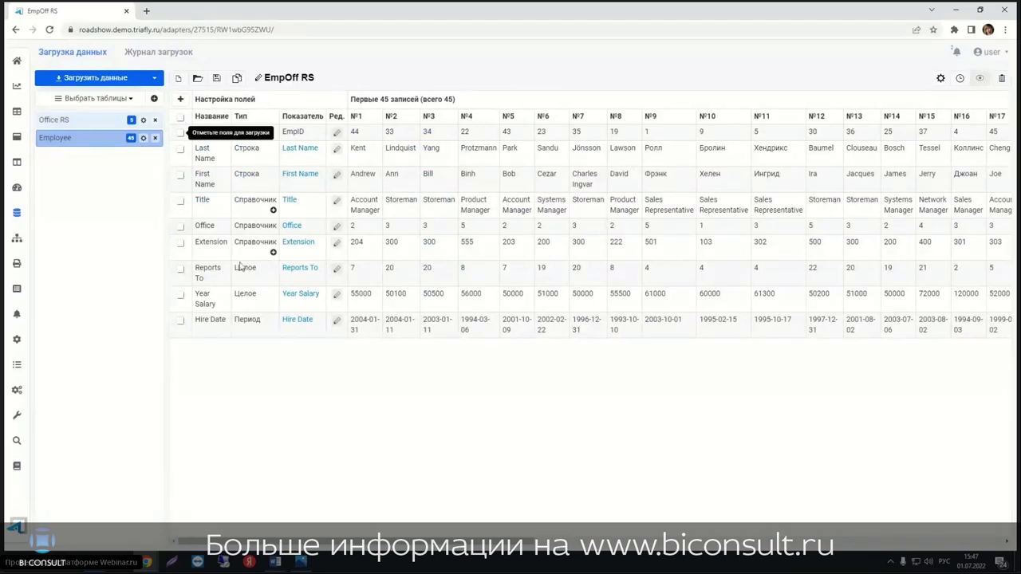
drag(196, 227, 232, 229)
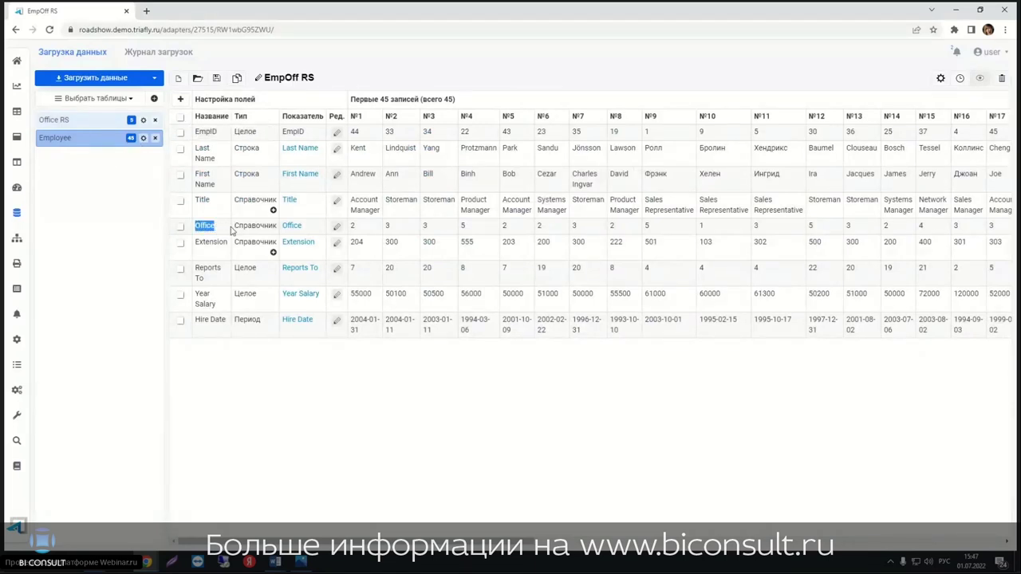
click(232, 230)
click(181, 120)
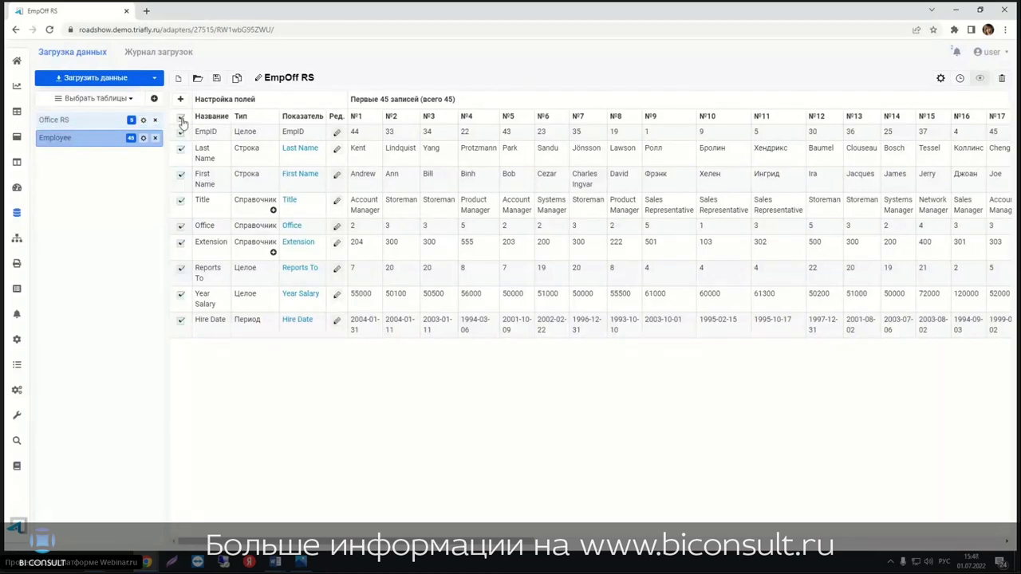
click(337, 133)
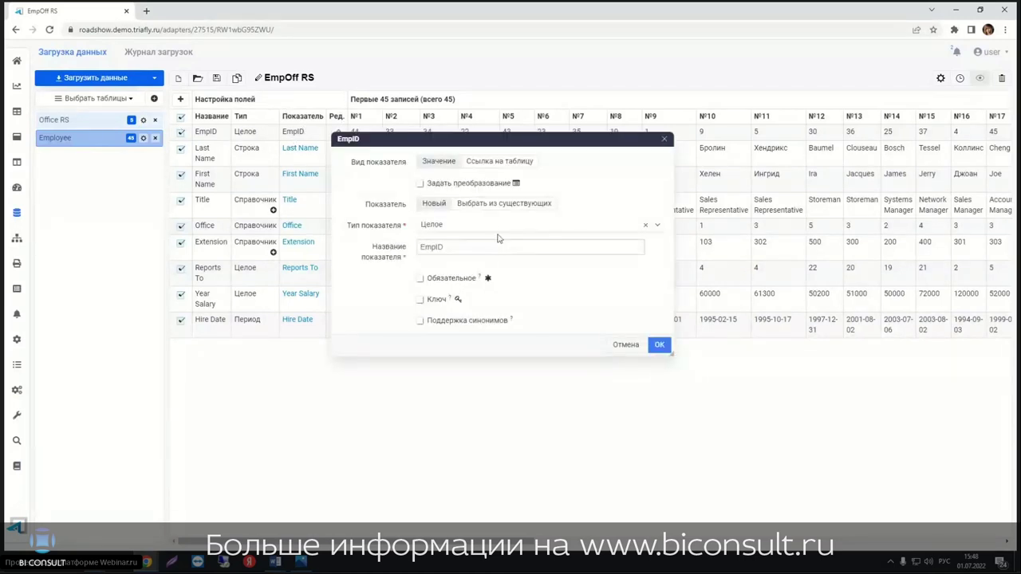
click(461, 228)
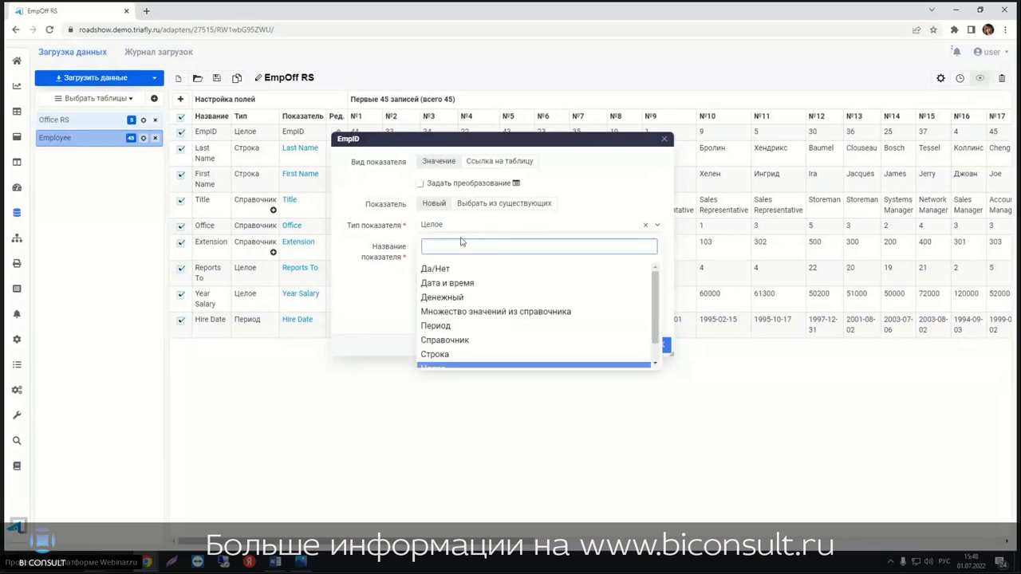
click(448, 340)
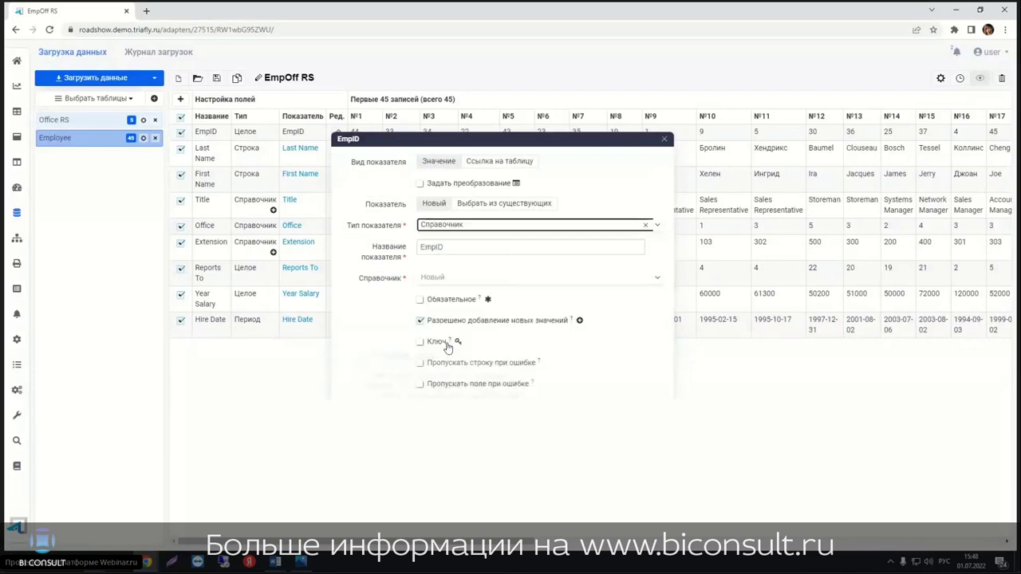
click(436, 206)
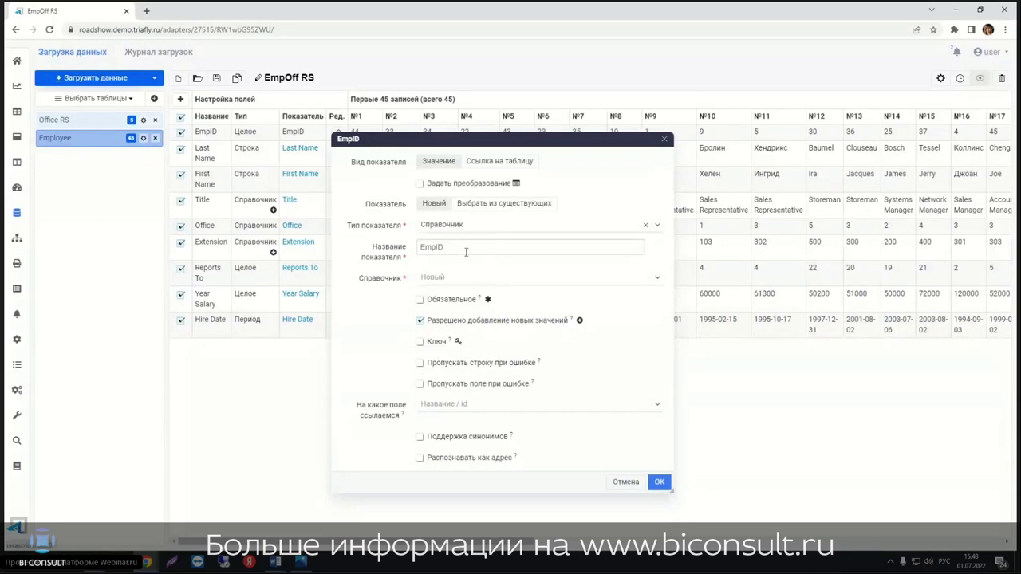
click(437, 246)
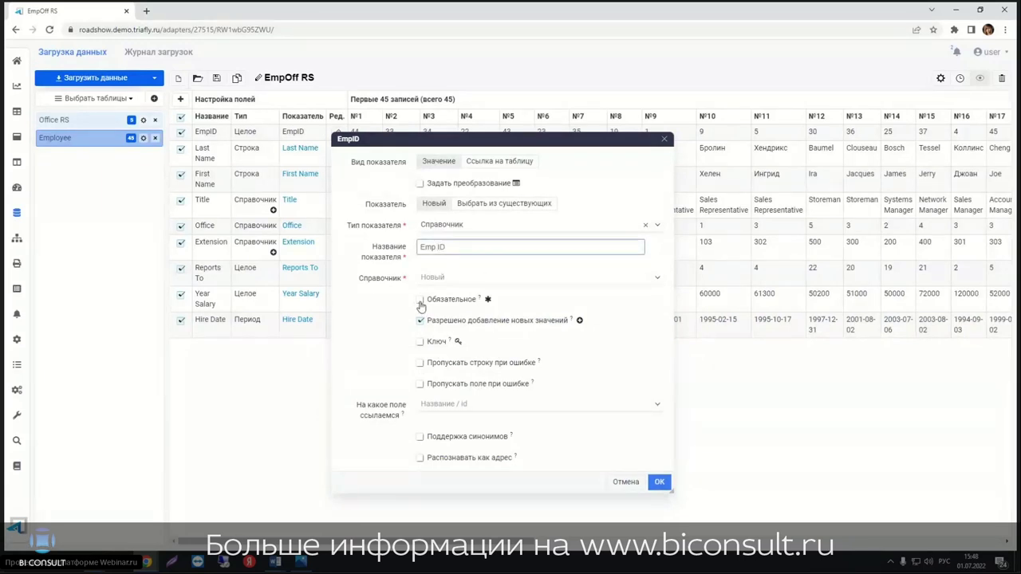
click(420, 300)
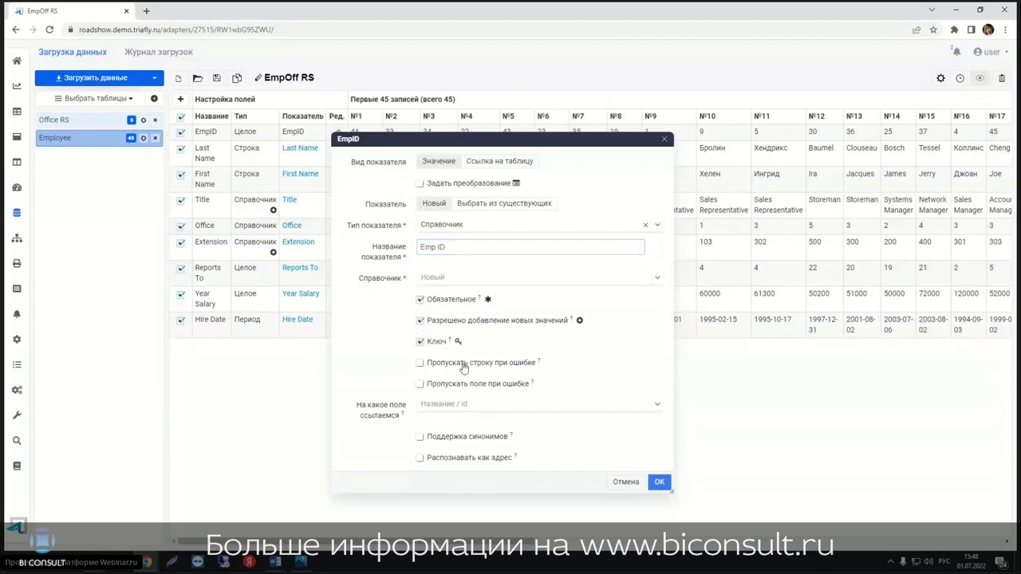
click(660, 481)
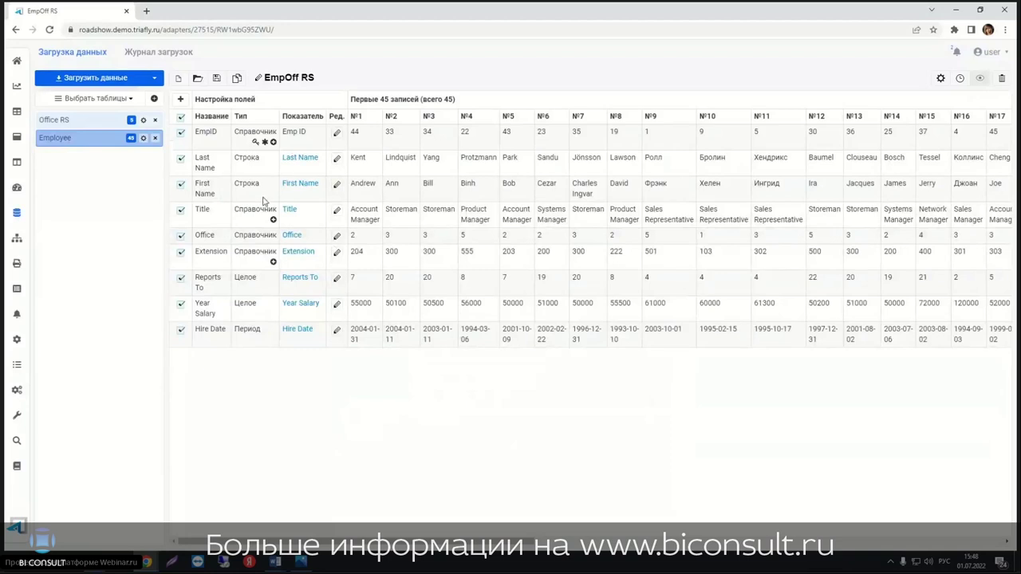
click(337, 210)
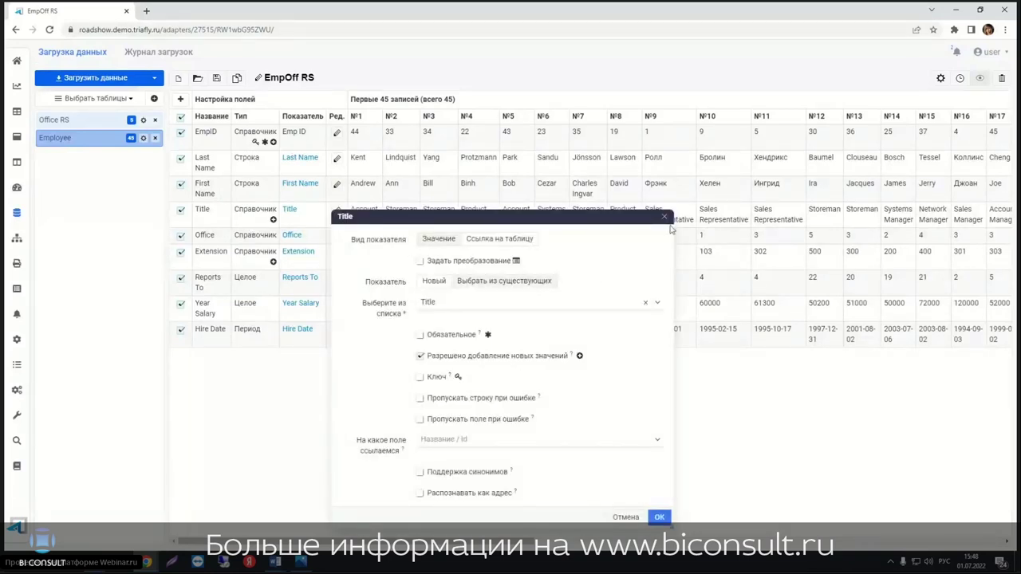
click(664, 217)
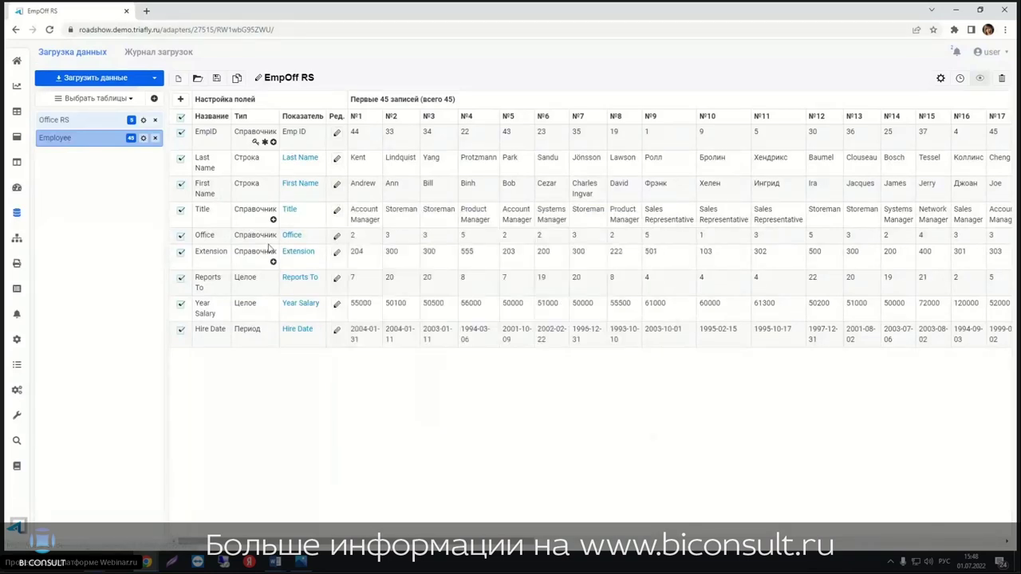
click(336, 253)
Step: Rename the Employee table to 'Employee RS' in its table settings
click(665, 238)
click(144, 139)
click(289, 177)
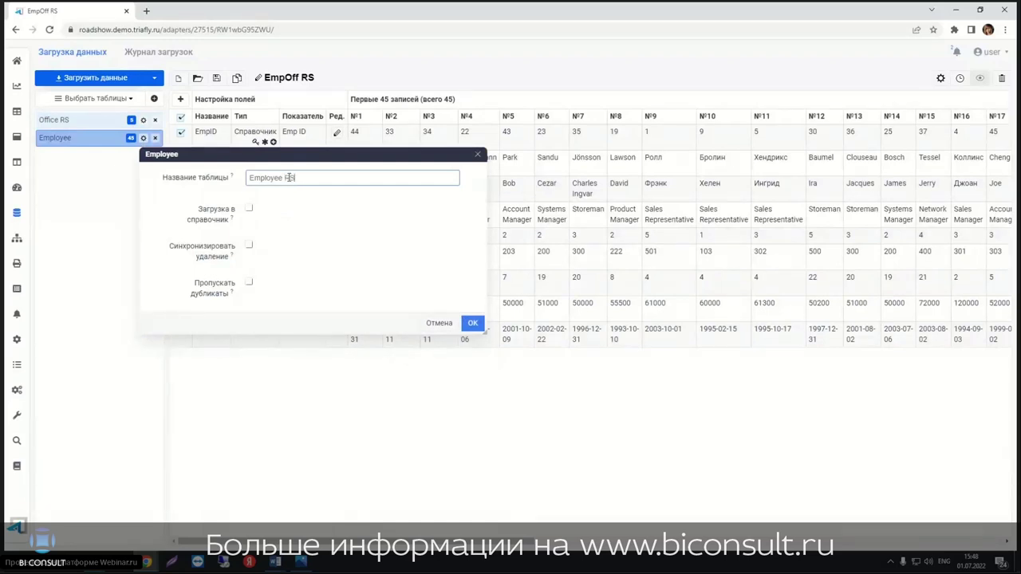
click(472, 324)
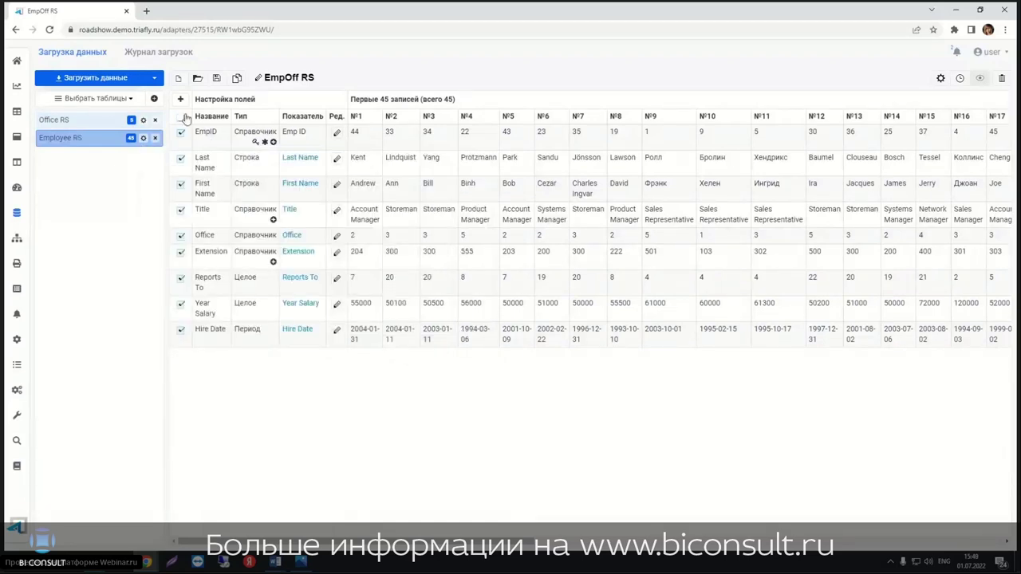
Step: Add a calculated field named 'Emp Name' whose formula joins last and first names
click(180, 99)
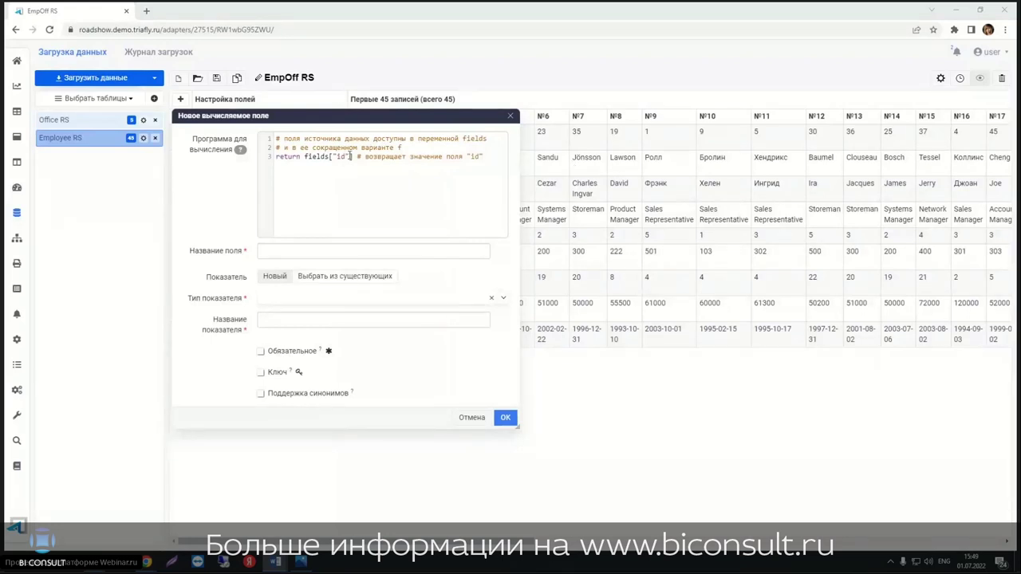
drag(351, 156, 283, 157)
text(return fields["Last Name"]+" "+fields["First Name"])
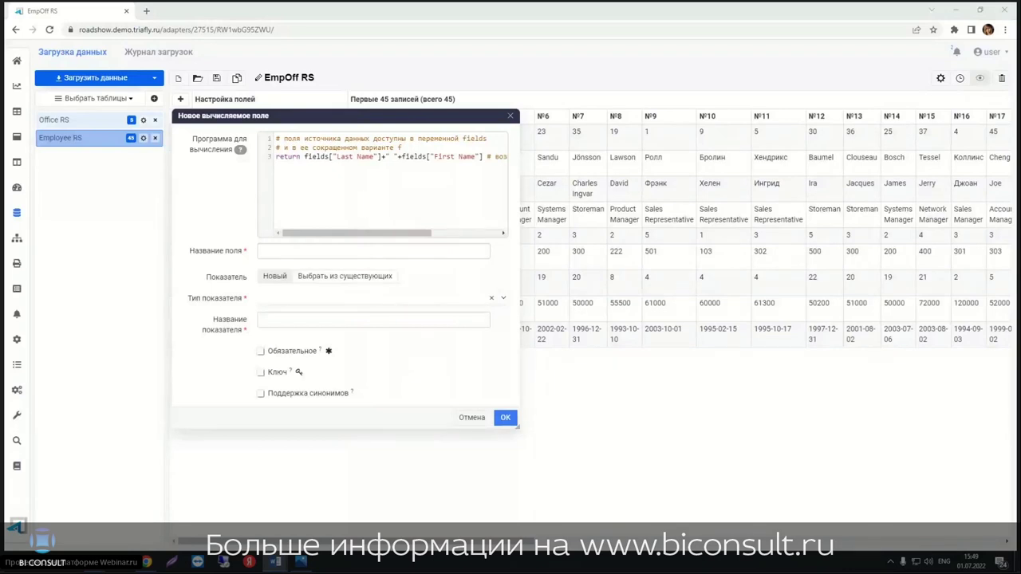
click(293, 251)
text(Emp Name)
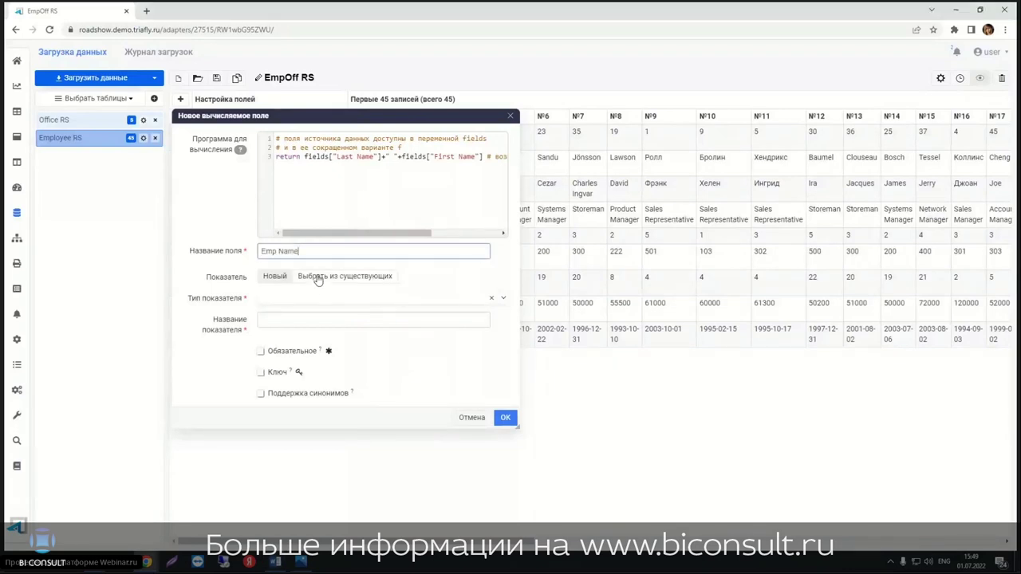
Step: Link Emp Name to the existing Название indicator, confirm it, and save the connector
click(317, 277)
click(320, 302)
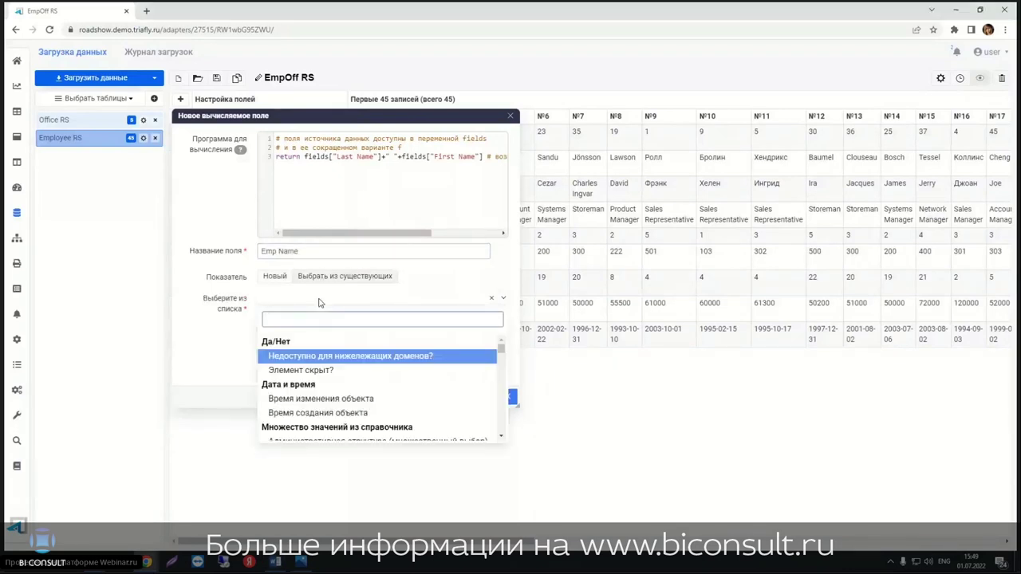
text(наз)
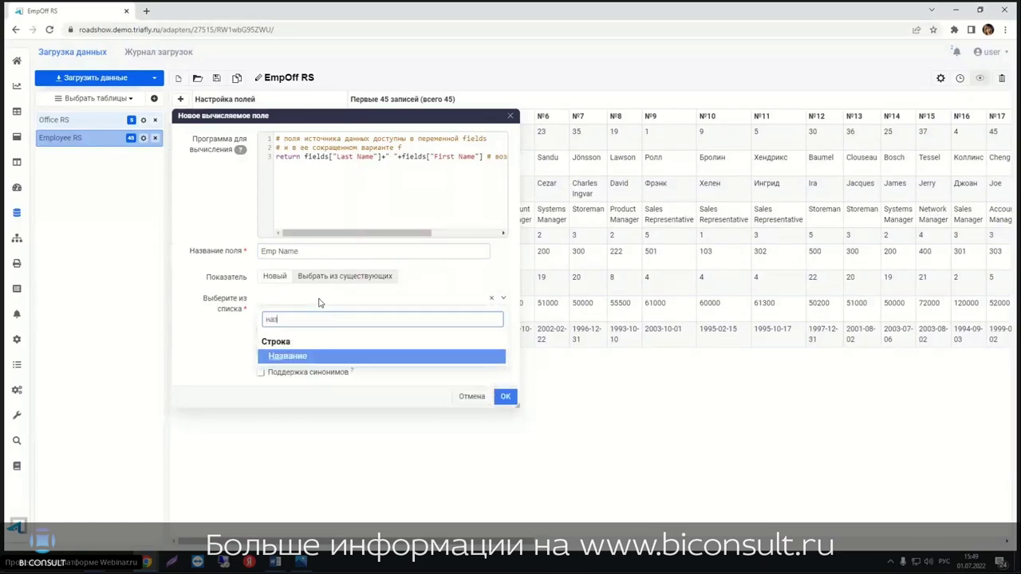
click(304, 357)
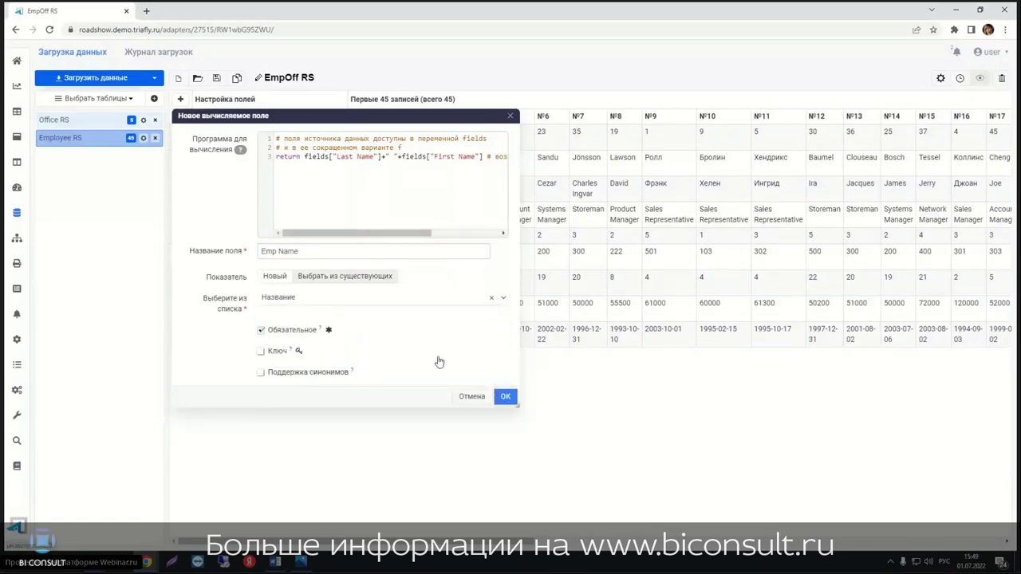
click(506, 397)
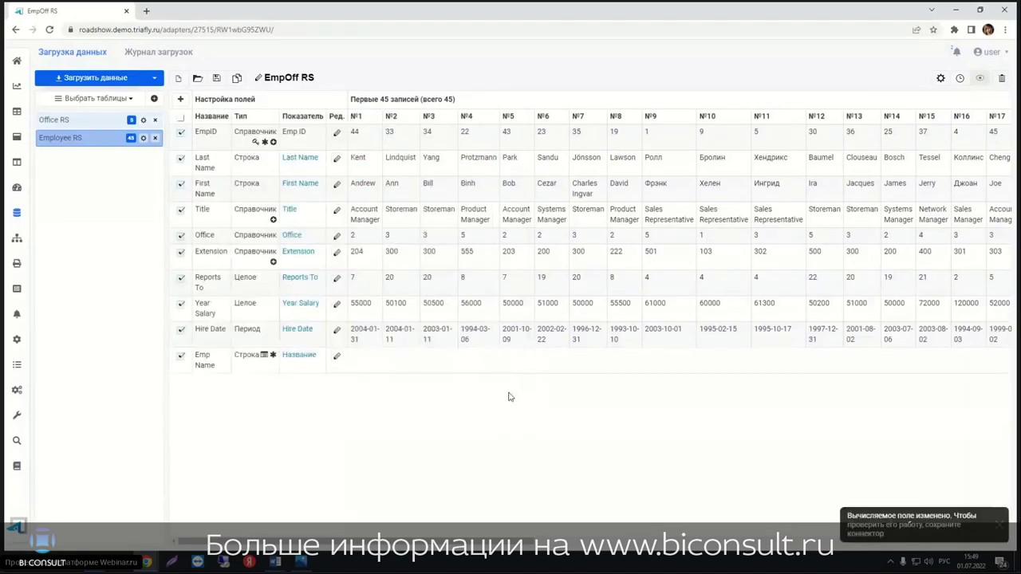
click(216, 78)
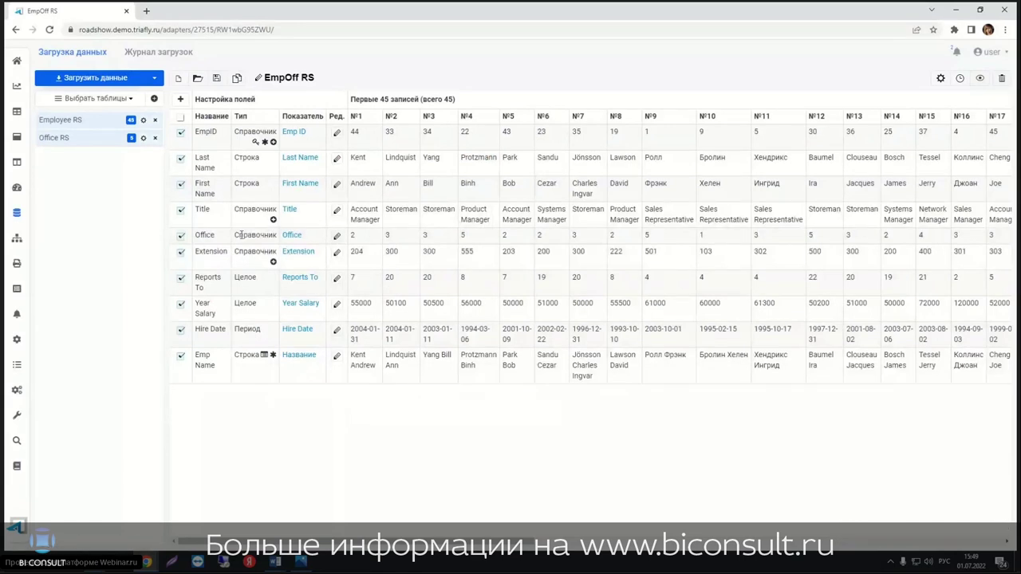
Step: Link the Office field to the Office RS directory and mark it required (Обязательное)
click(337, 237)
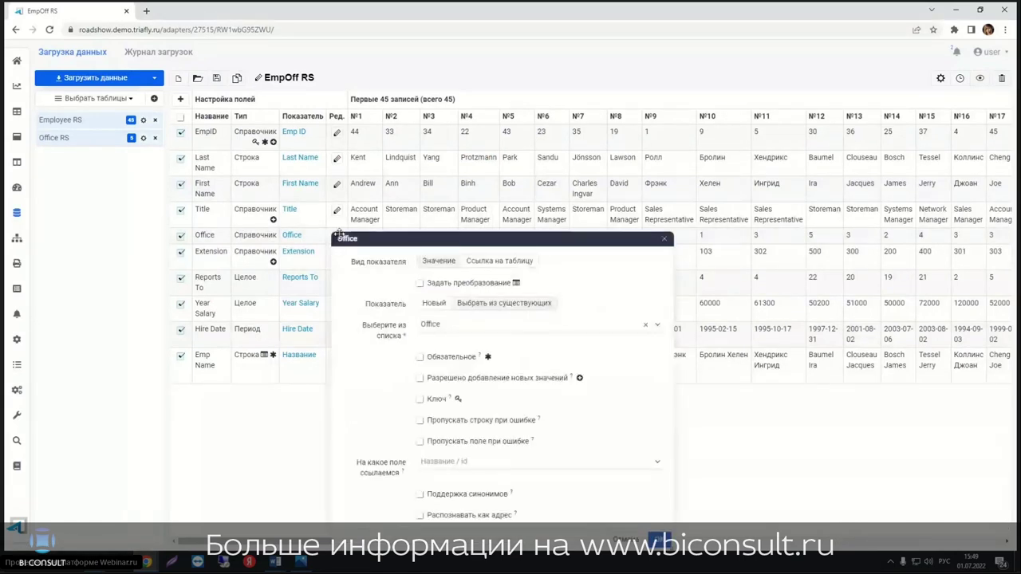
click(493, 330)
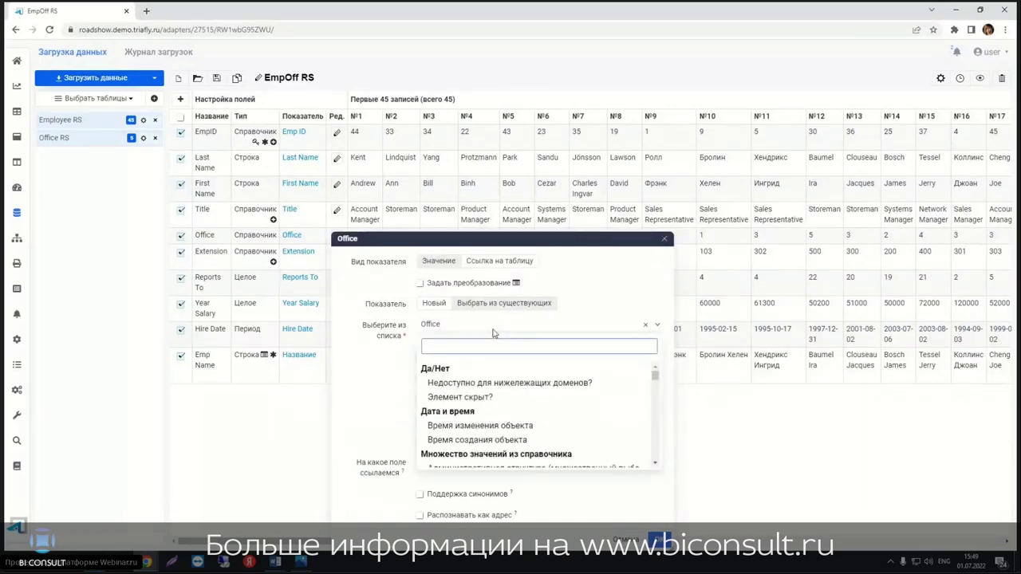
text(off)
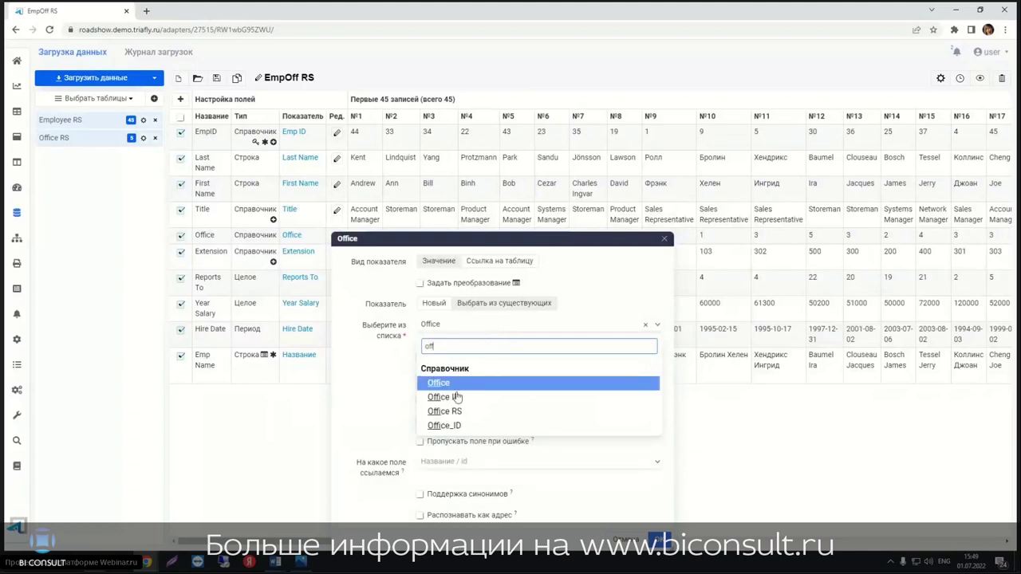
click(468, 412)
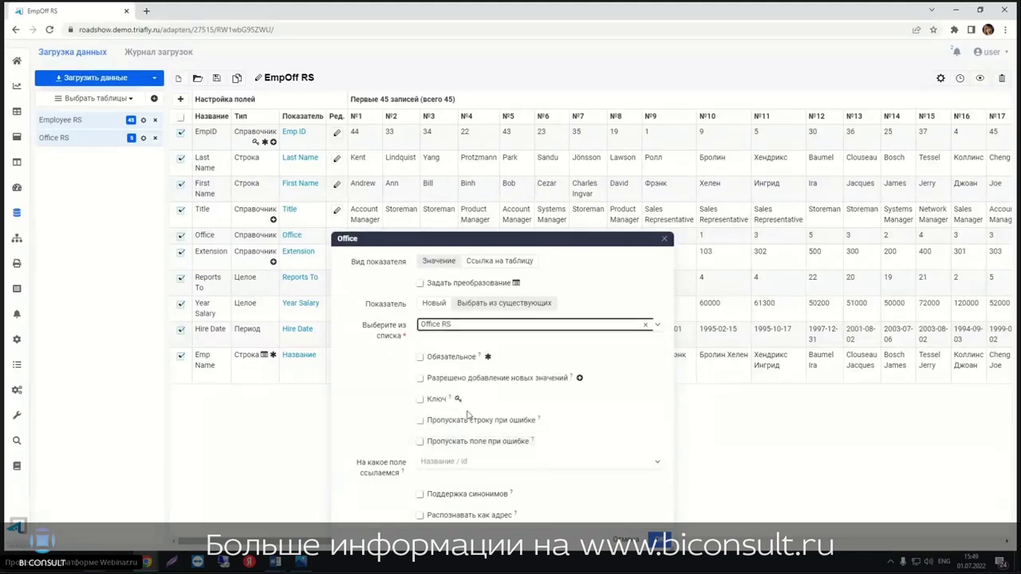
click(420, 357)
Step: Set the Office field's referenced field to Office ID and confirm its settings
drag(555, 233, 562, 119)
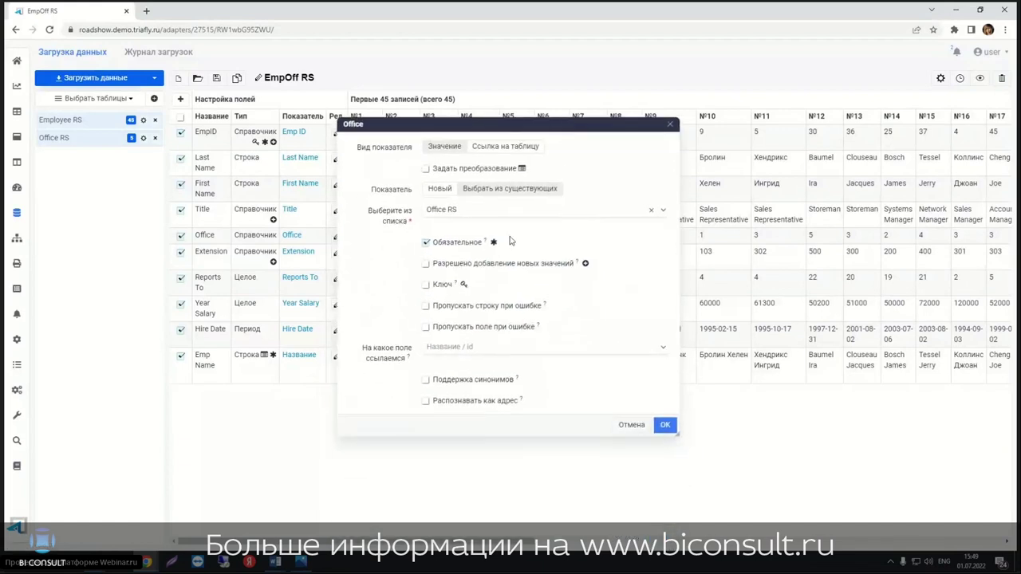
click(548, 349)
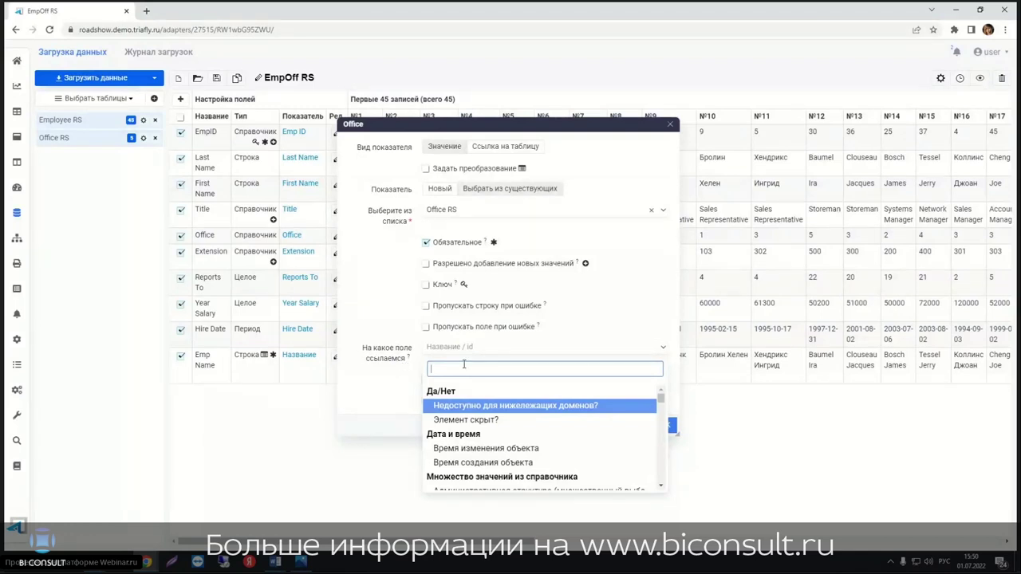
key(alt+shift)
text(o)
text(ff)
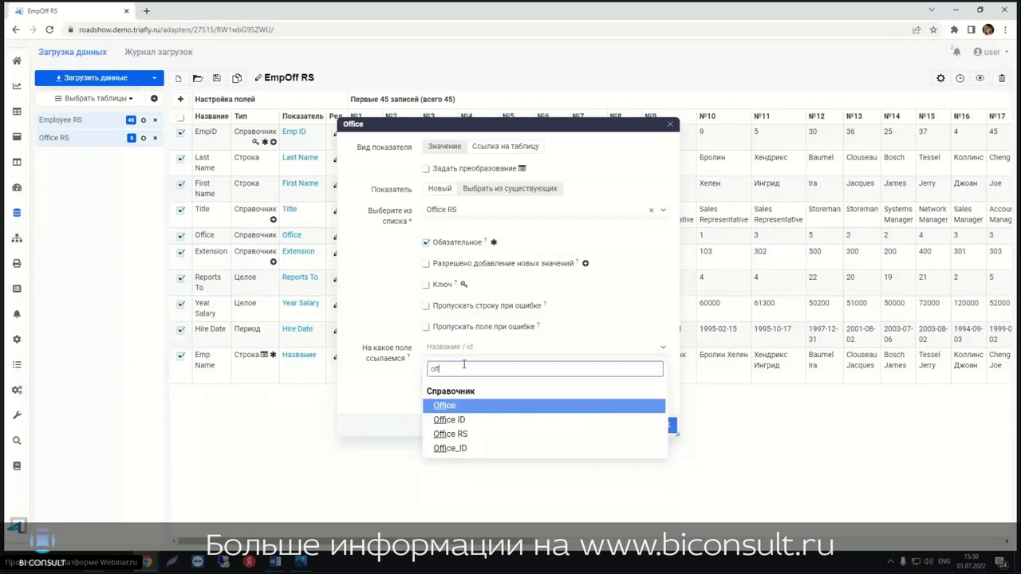
click(457, 423)
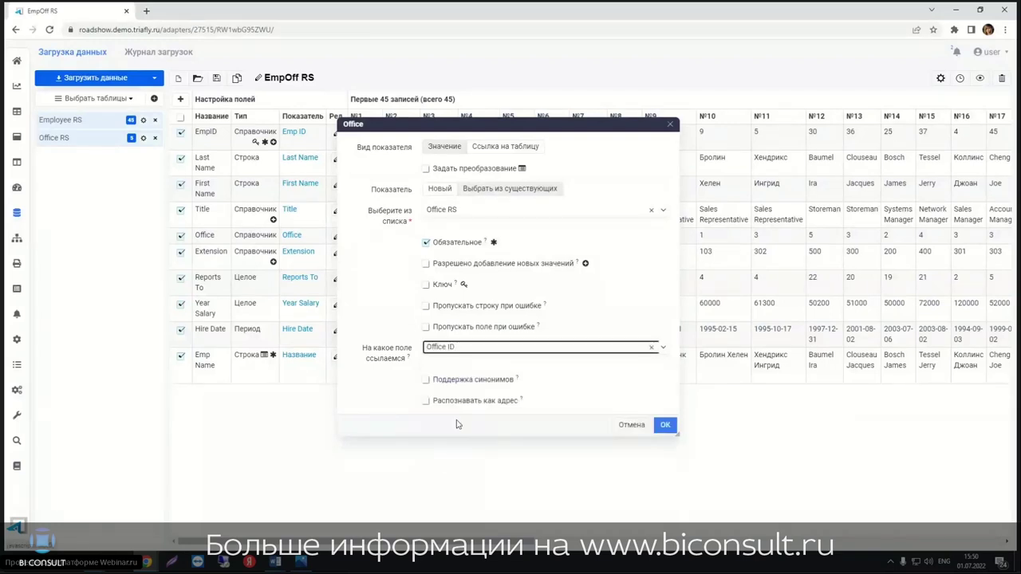
drag(485, 126, 164, 279)
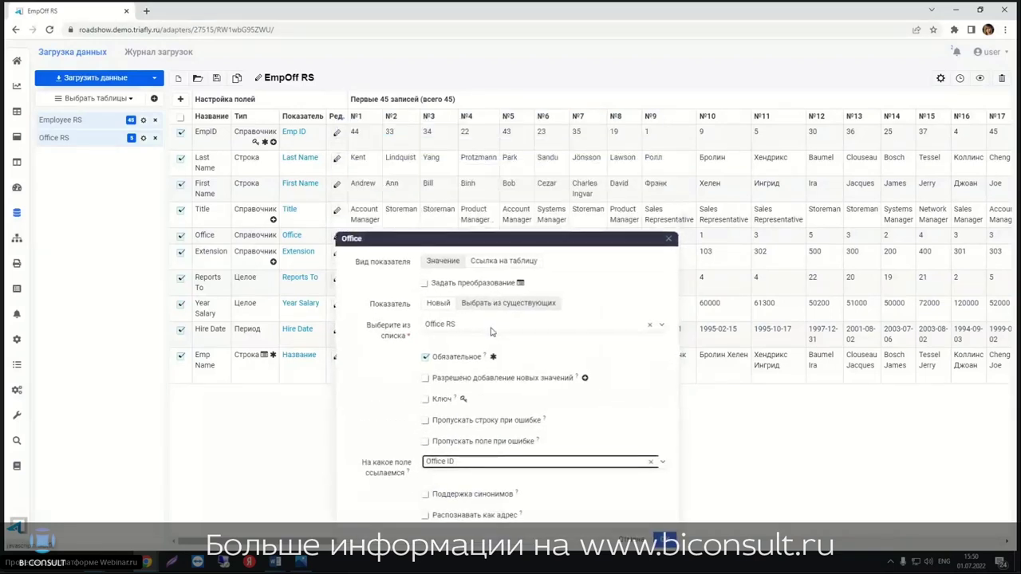
drag(119, 238, 635, 238)
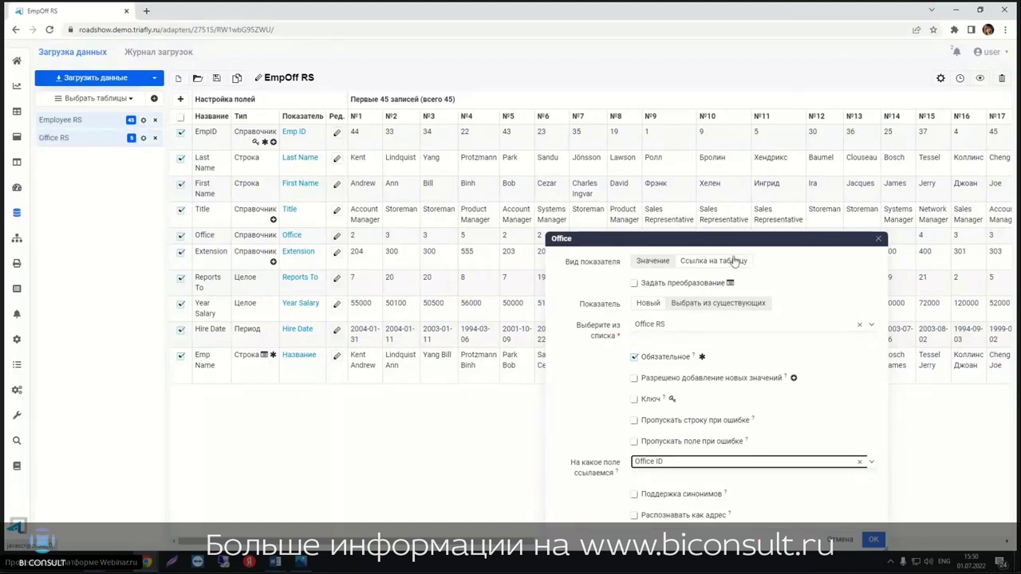
drag(718, 239, 569, 73)
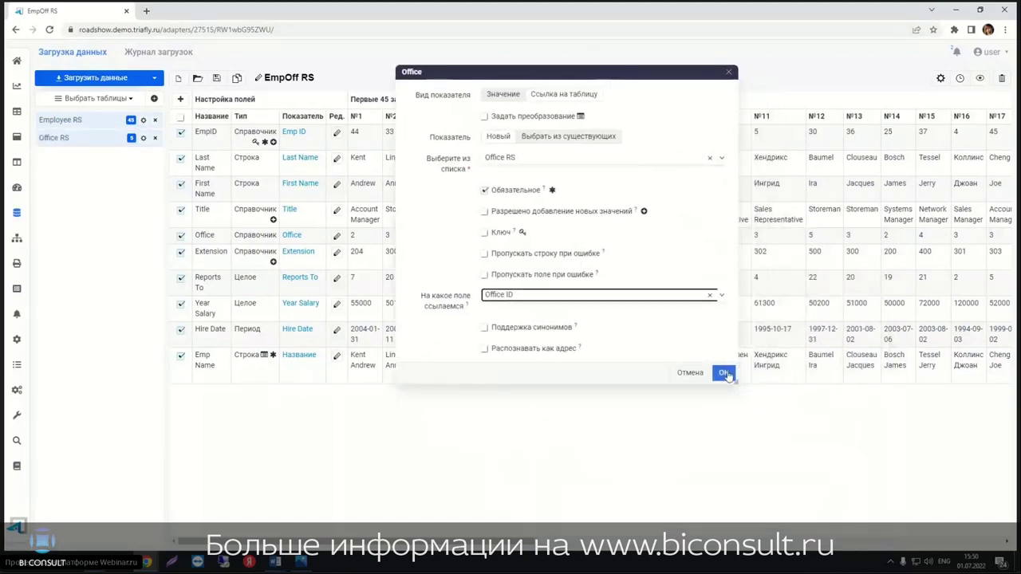
click(724, 374)
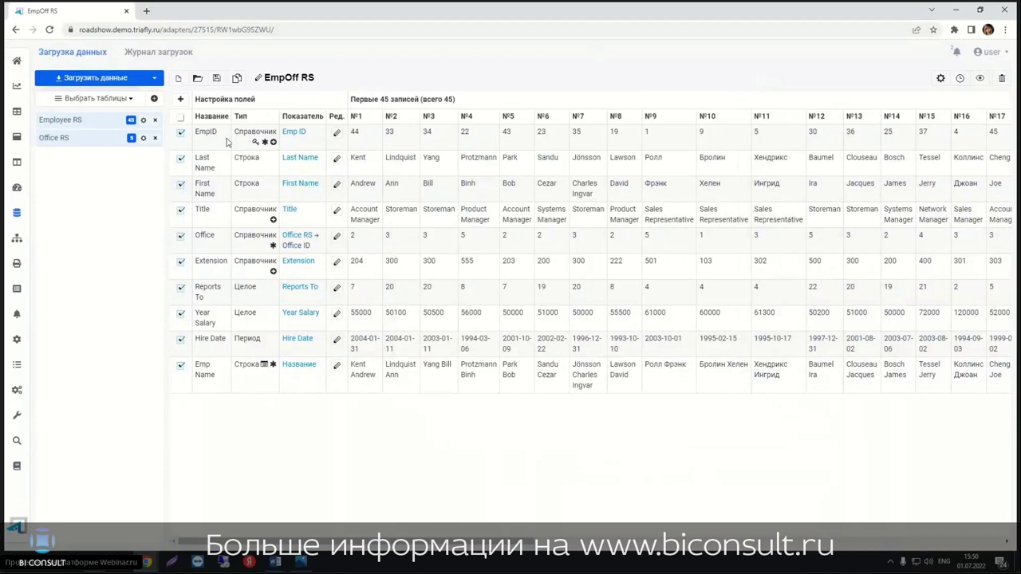
Step: Save the connector and load only the Employee RS table, creating 45 records
click(216, 77)
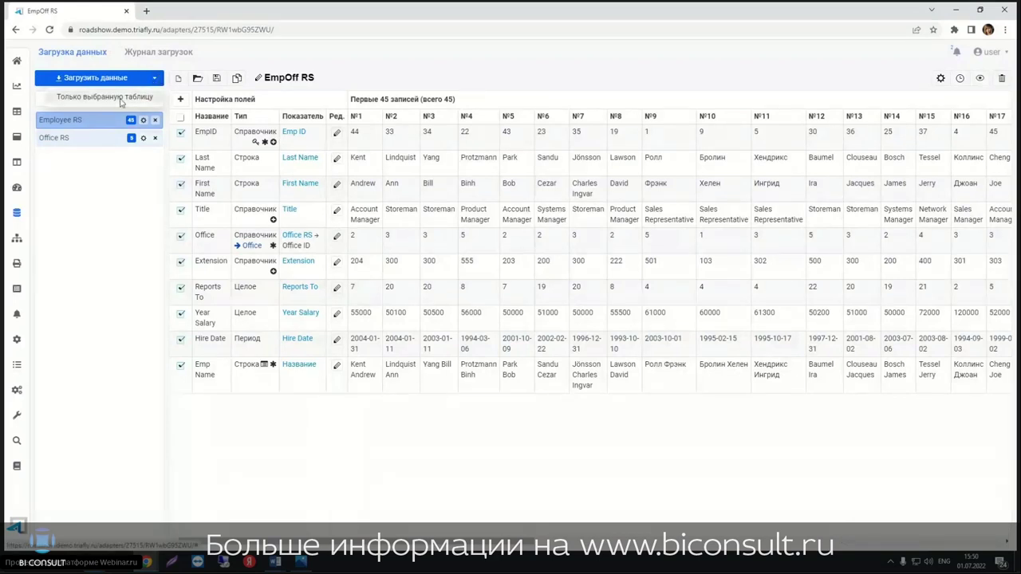
click(120, 98)
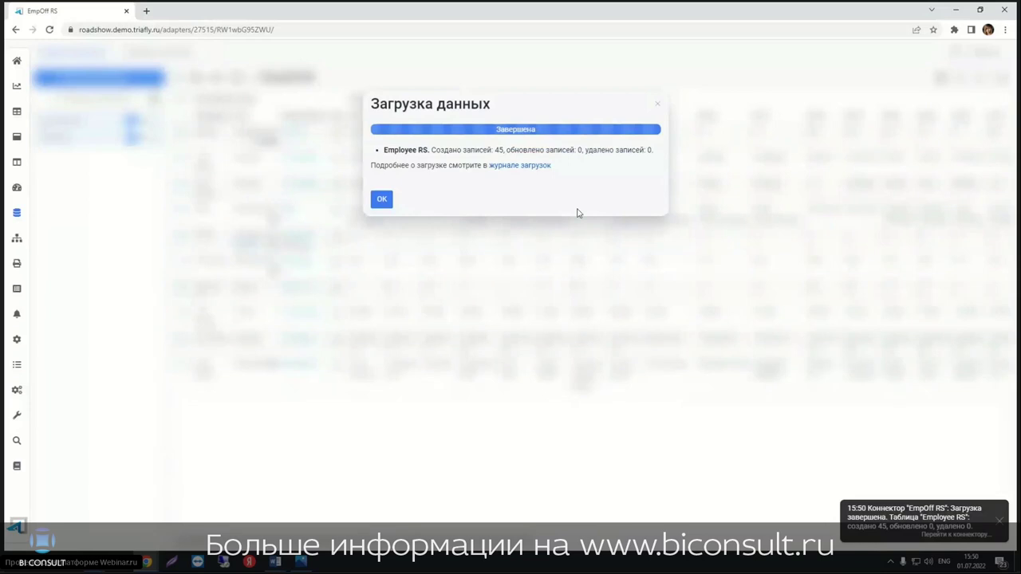
drag(431, 150, 507, 165)
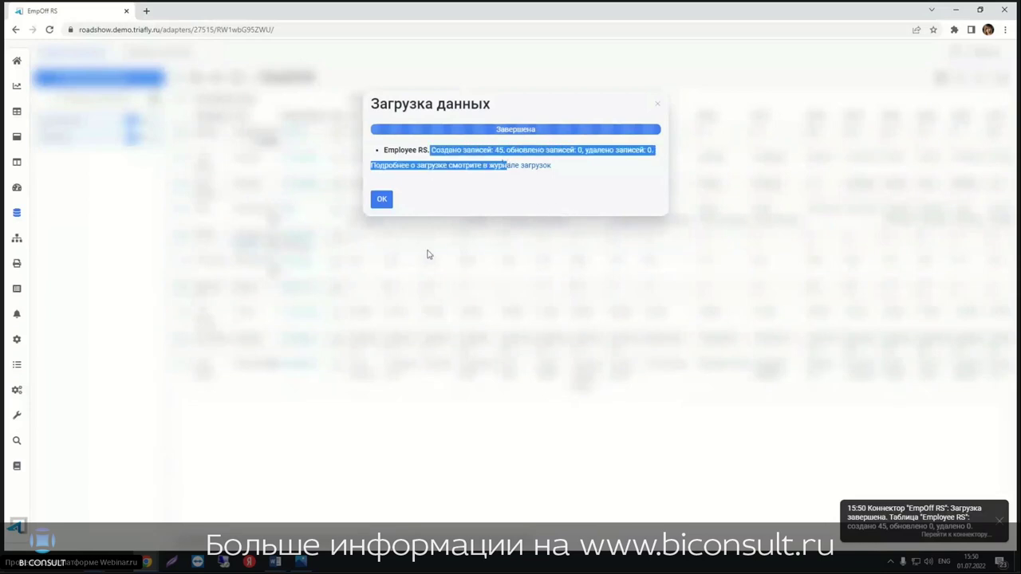
click(658, 104)
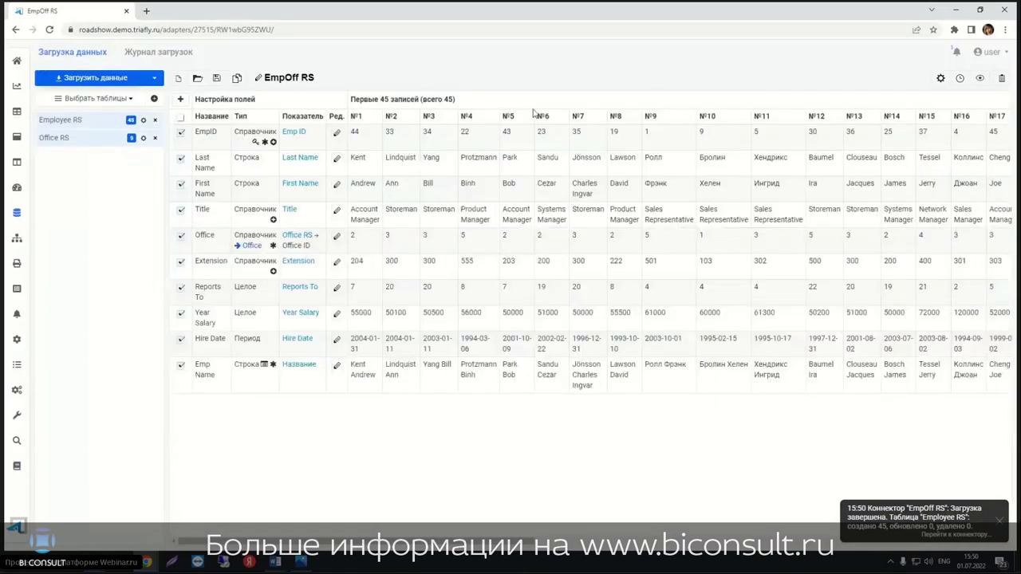
drag(354, 98, 494, 101)
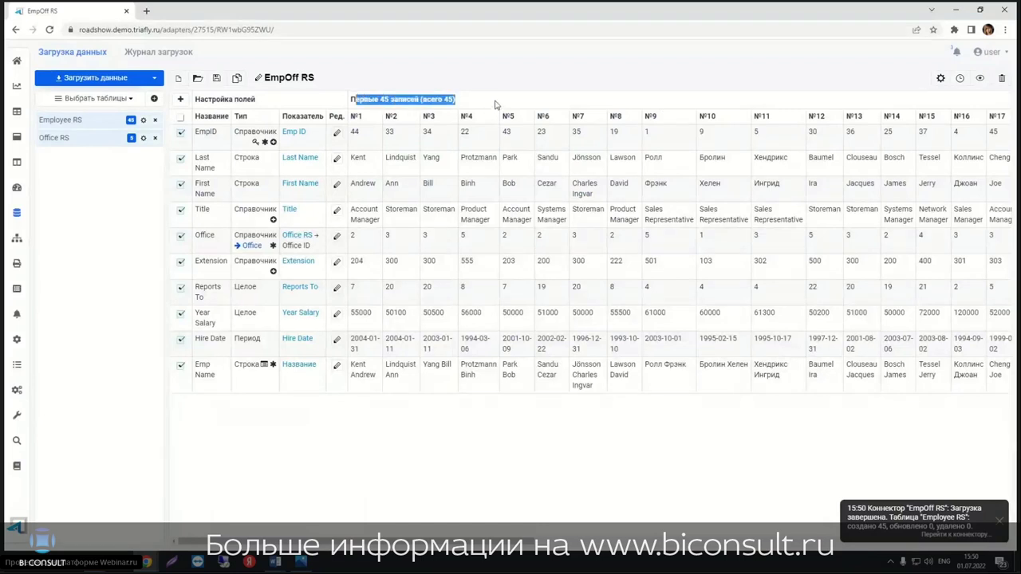
click(495, 102)
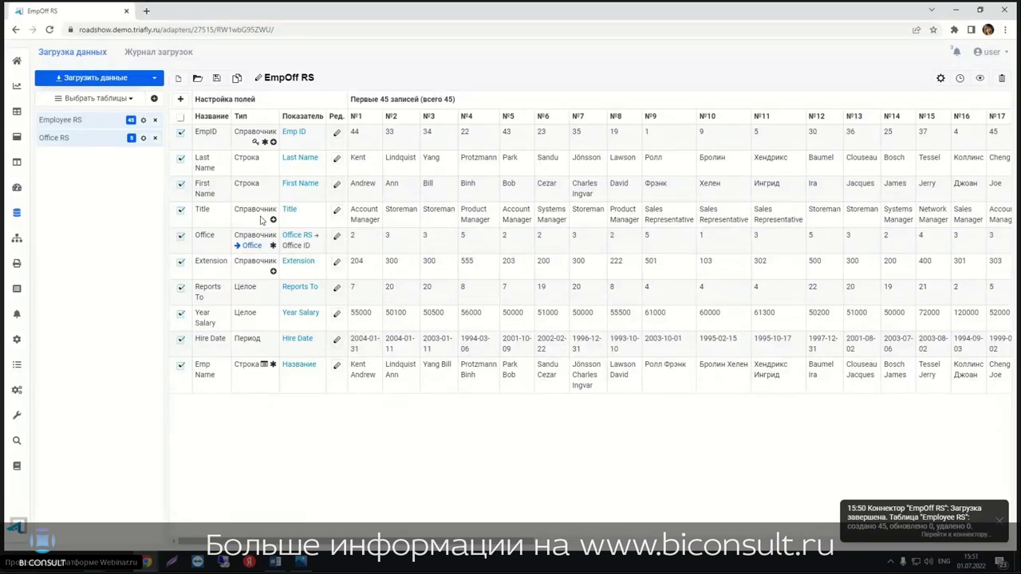
mouse_move(17, 212)
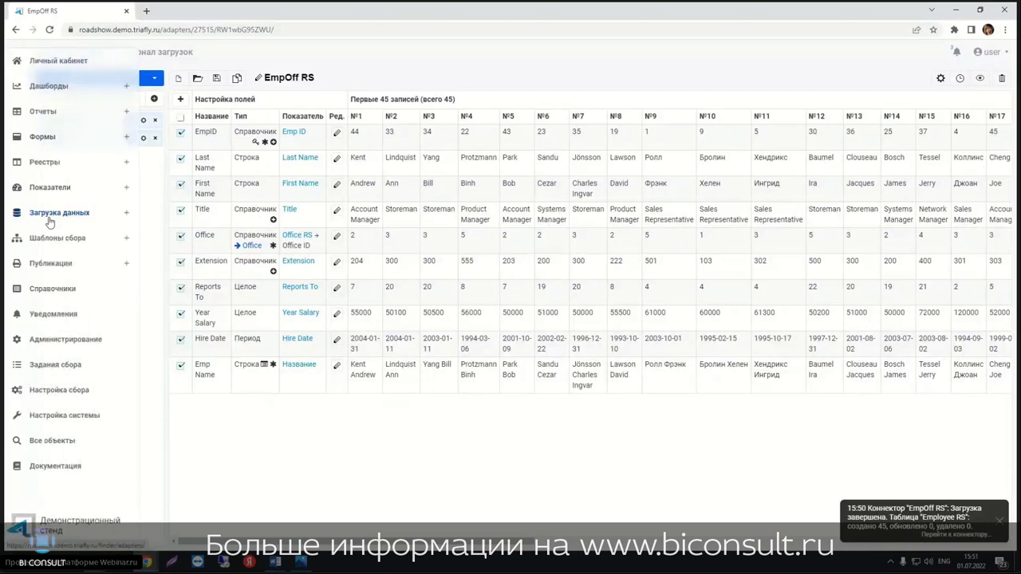
Step: Open the RS_Data connector's Order table and review its list of source tables
click(49, 217)
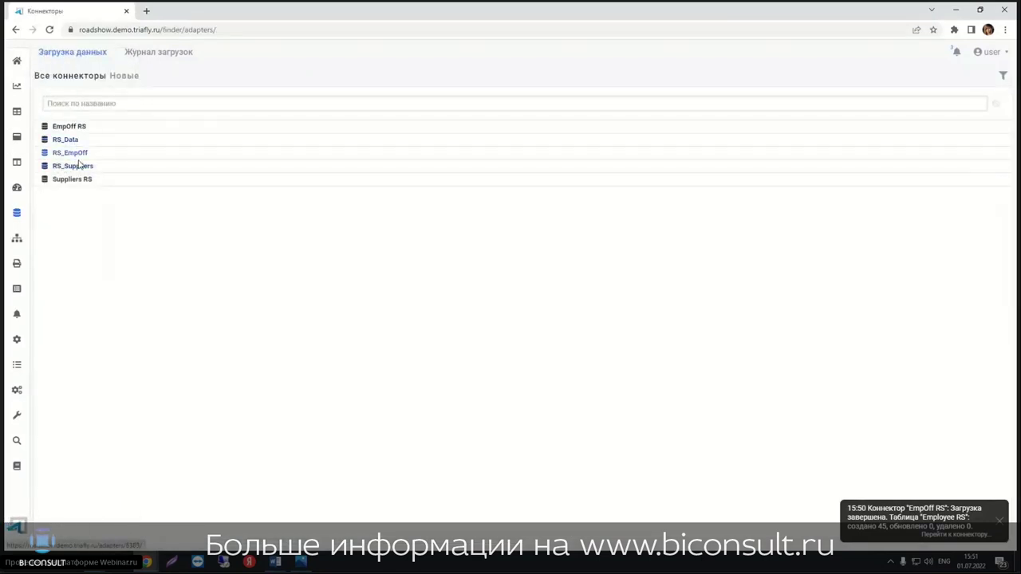
click(69, 138)
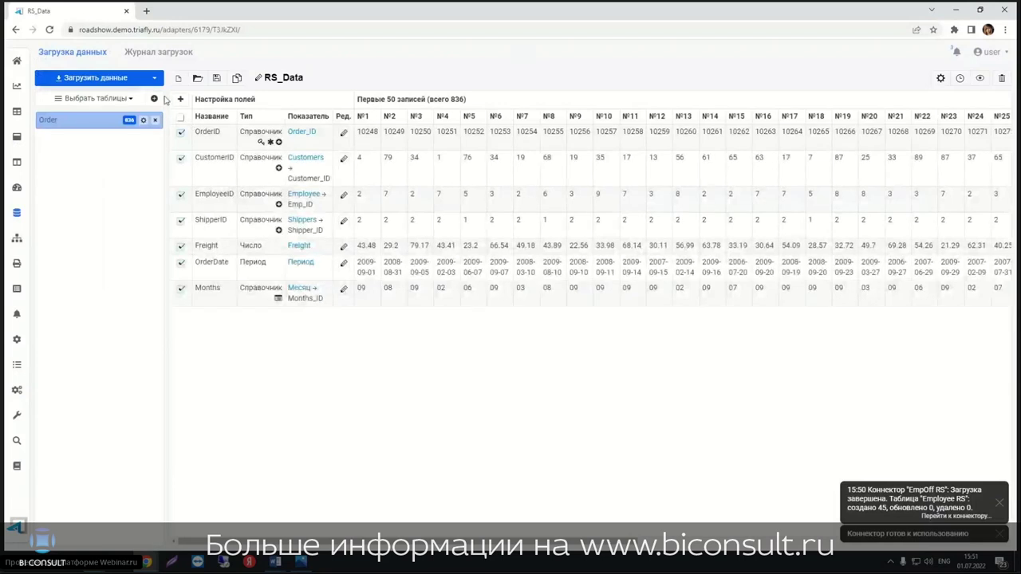
click(61, 102)
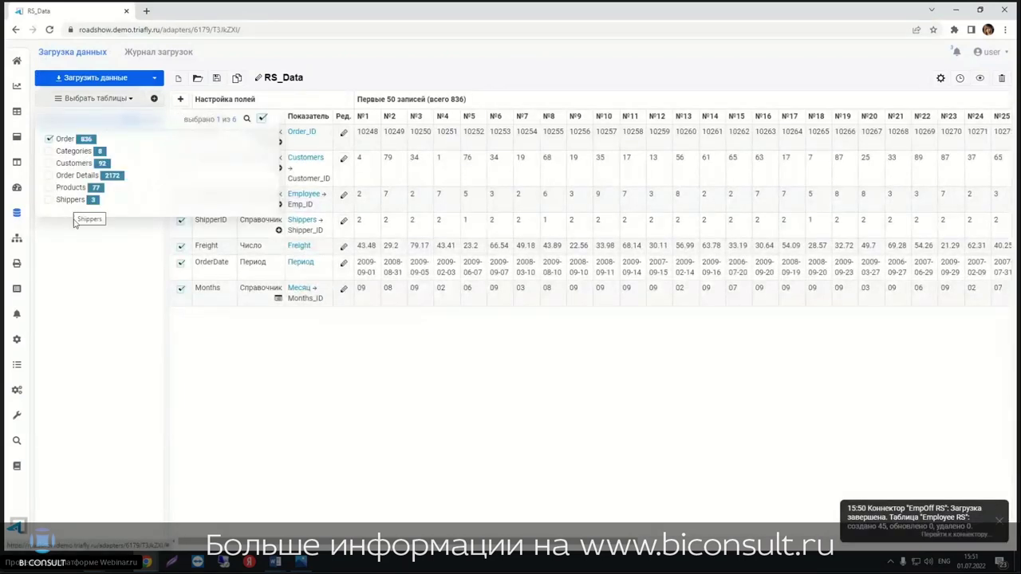
click(295, 212)
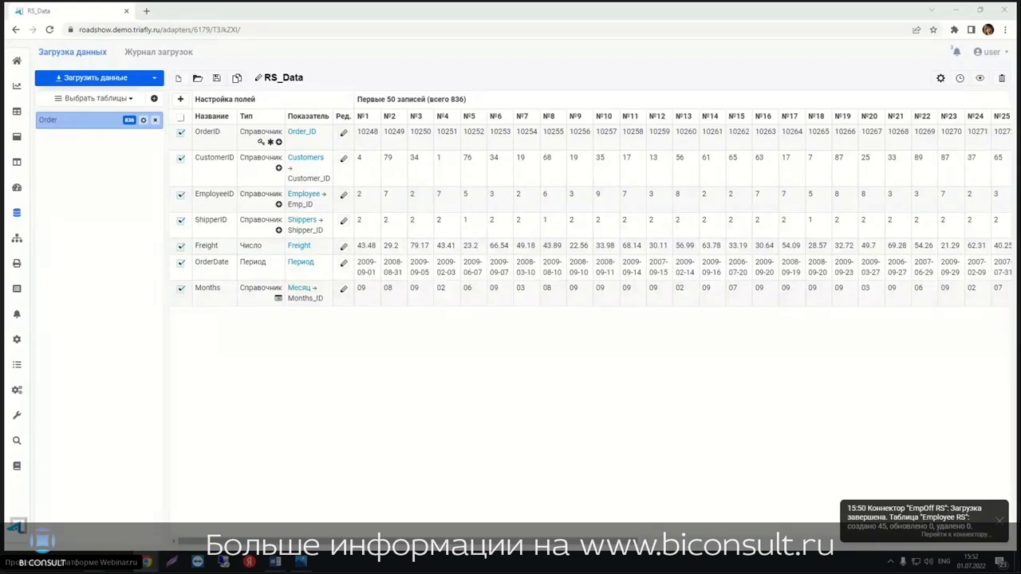
mouse_move(16, 112)
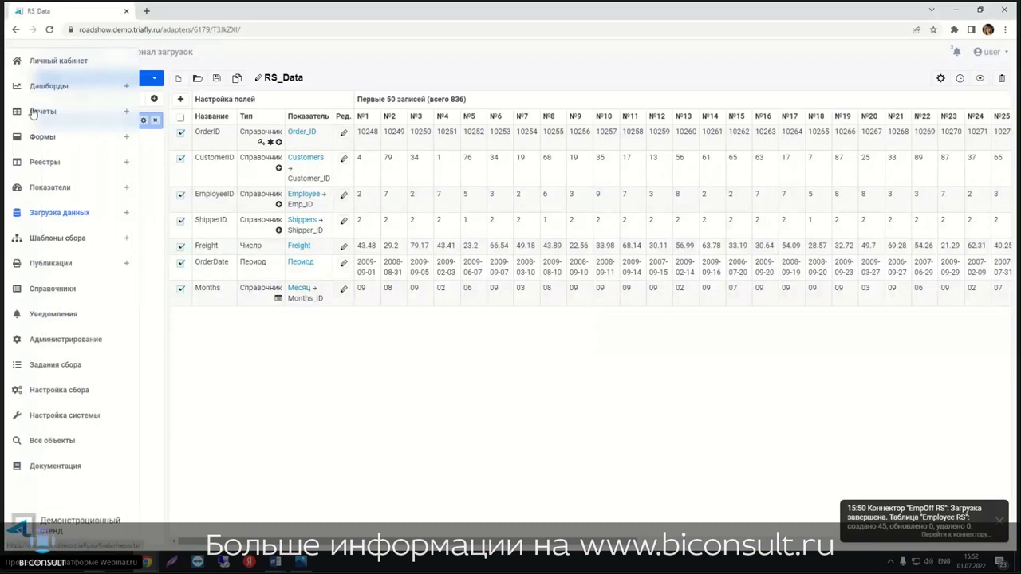
Step: Dismiss the load-finished notification and create a new, empty report
click(1000, 521)
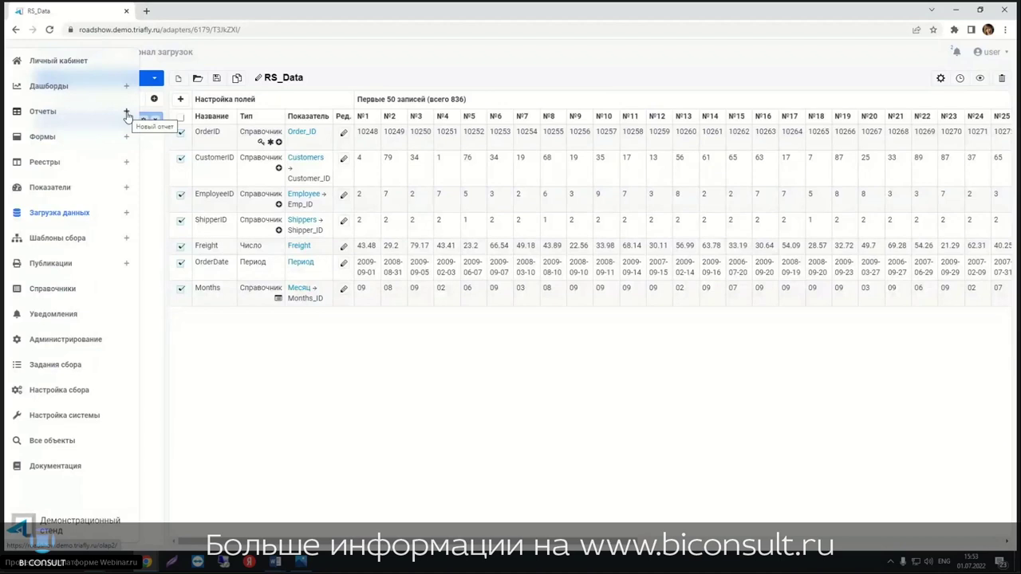
click(126, 114)
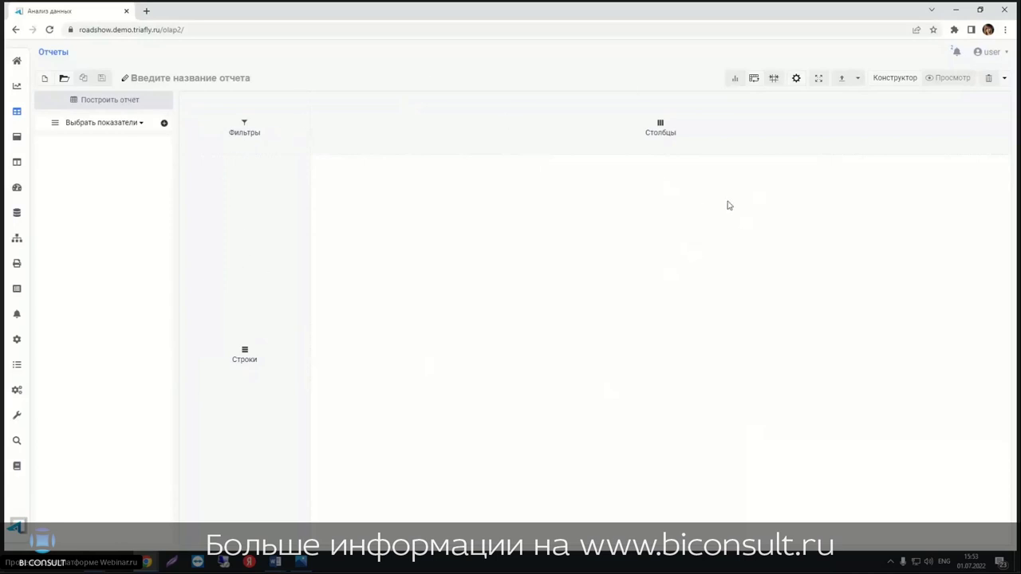
Step: Switch the report to the constructor and title it 'Ключевые показатели по странам и поставщикам RS'
click(902, 86)
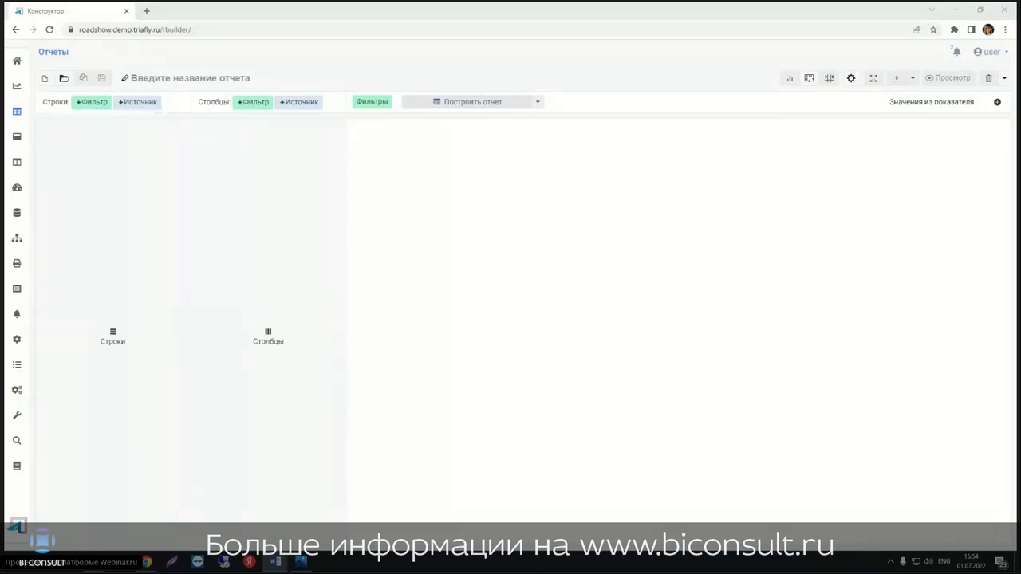
click(217, 82)
click(239, 196)
text(Ключевые показатели по странам и поставщикам RS)
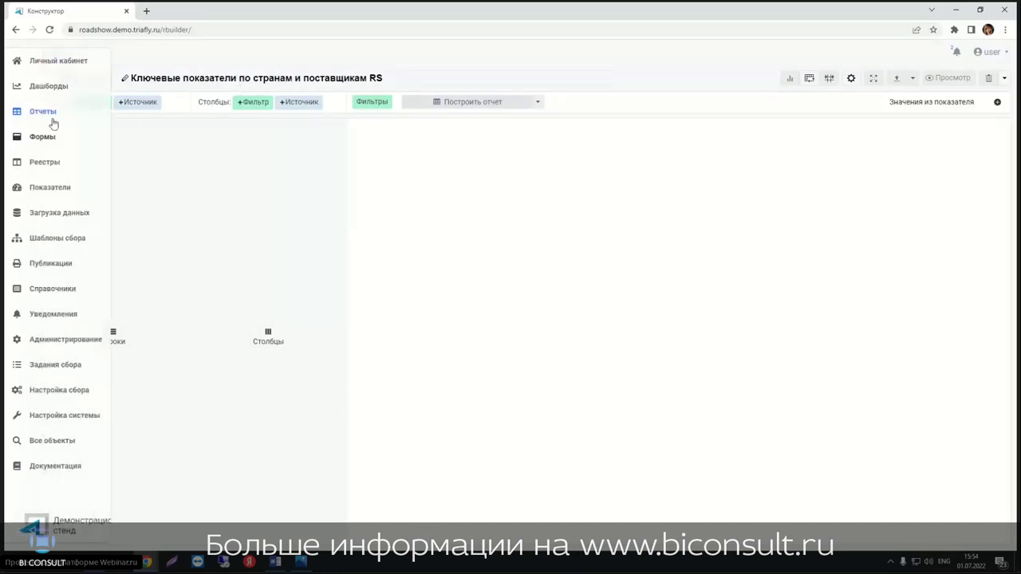
Step: Add a Country row filter with all 26 countries selected
click(93, 103)
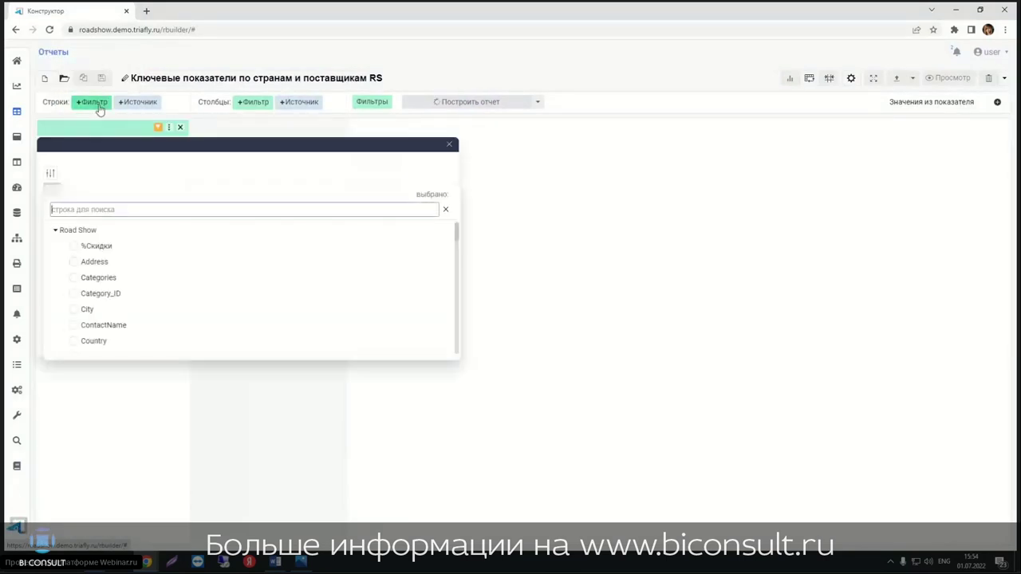
click(77, 345)
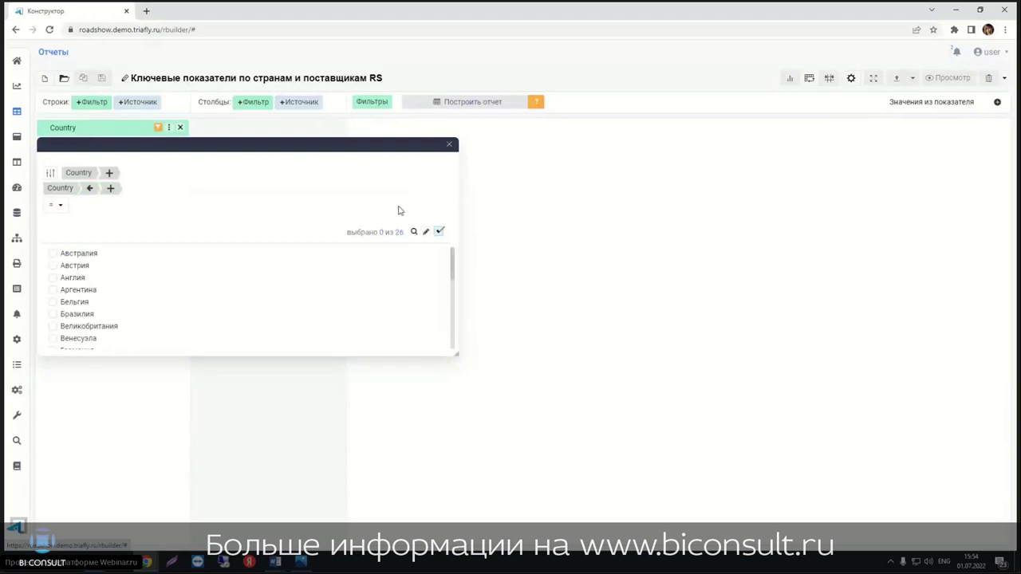
click(439, 231)
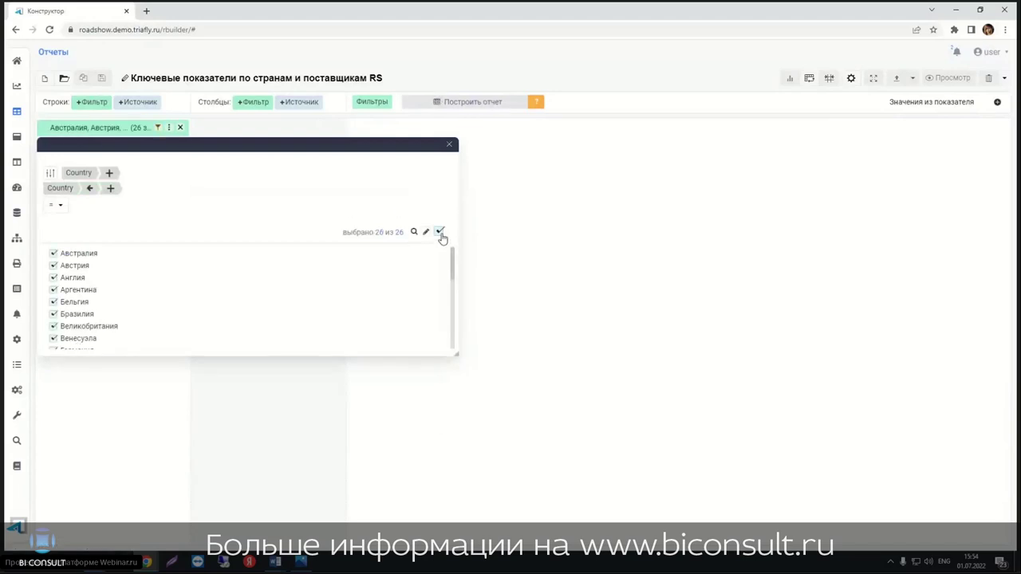
click(74, 255)
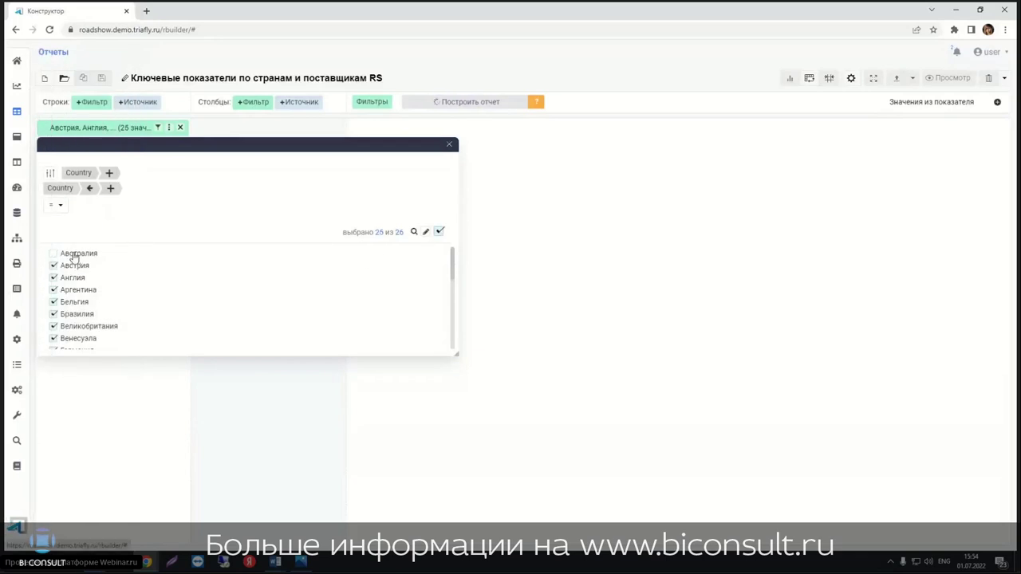
click(74, 254)
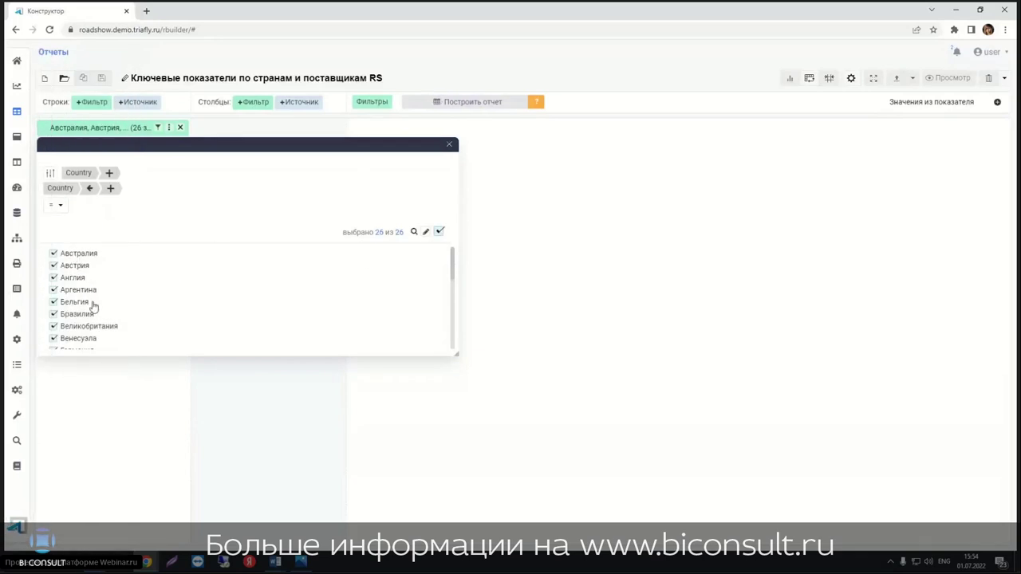
Step: Review the Country filter's settings, close it, and start a second row filter
click(50, 173)
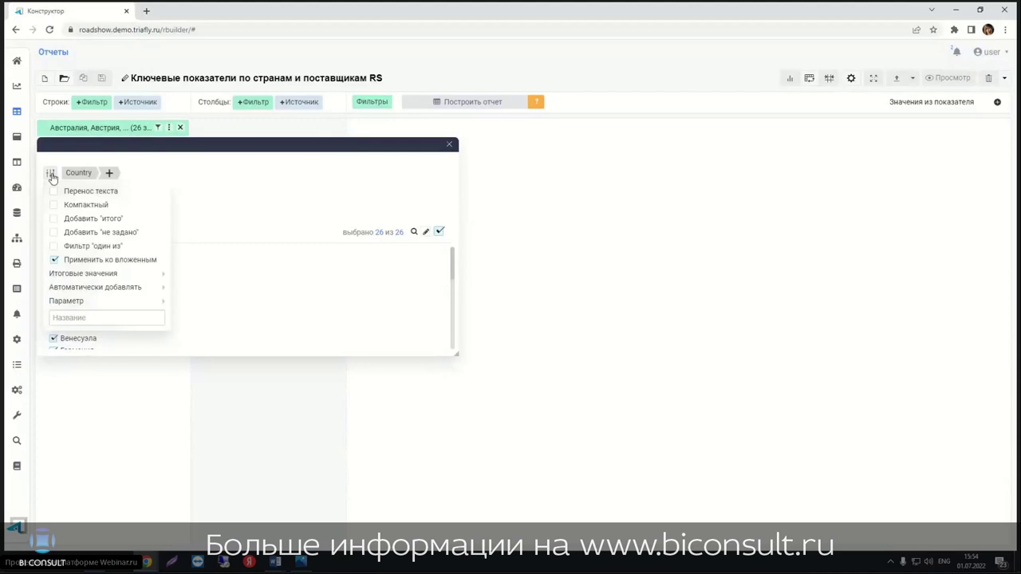
mouse_move(67, 300)
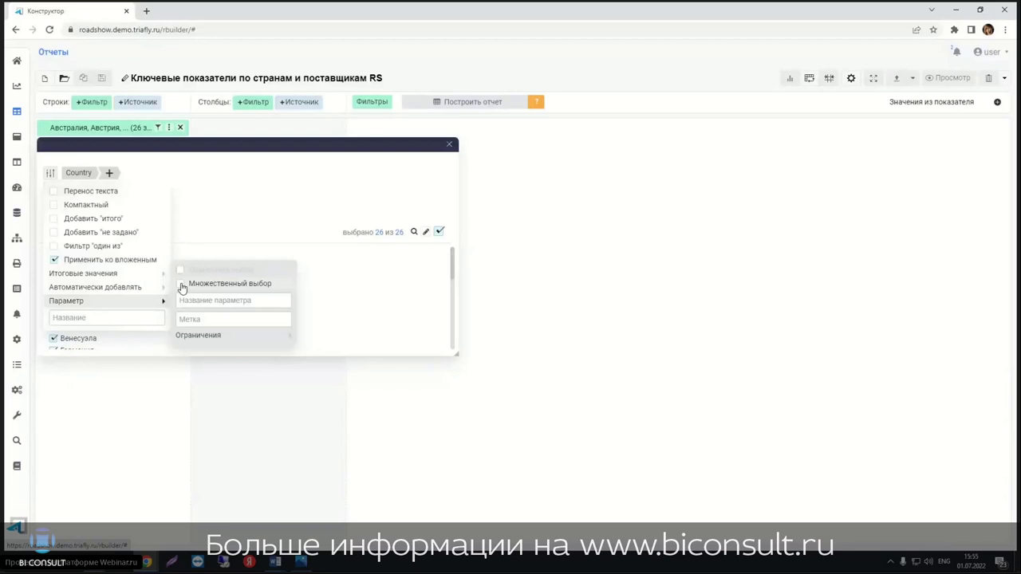
click(181, 284)
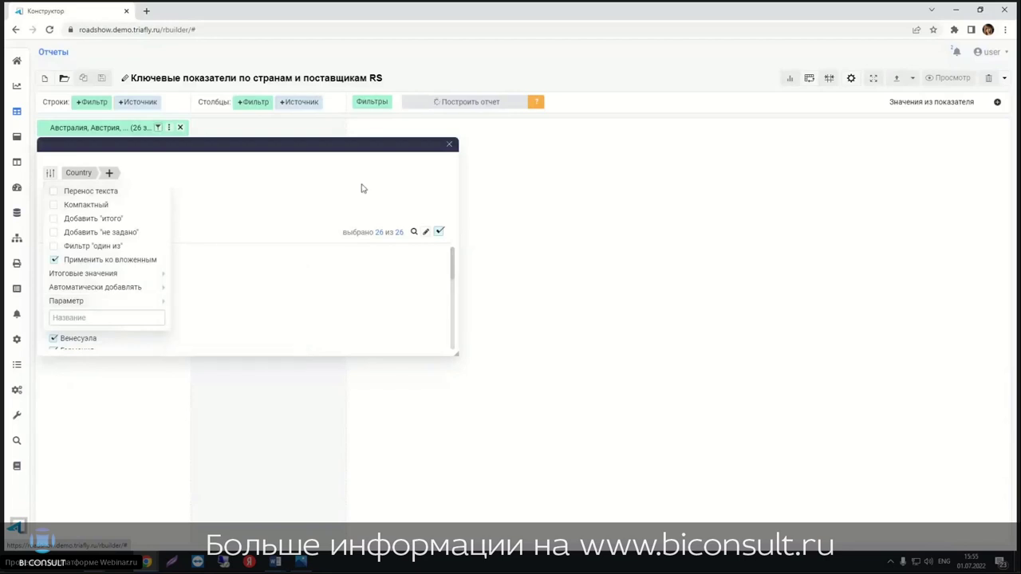
click(323, 187)
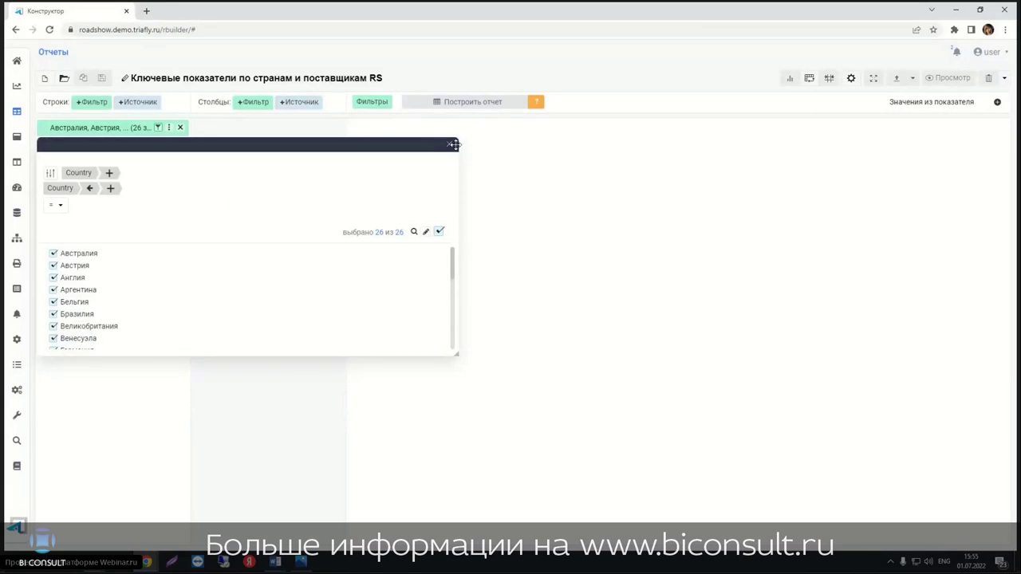
click(449, 145)
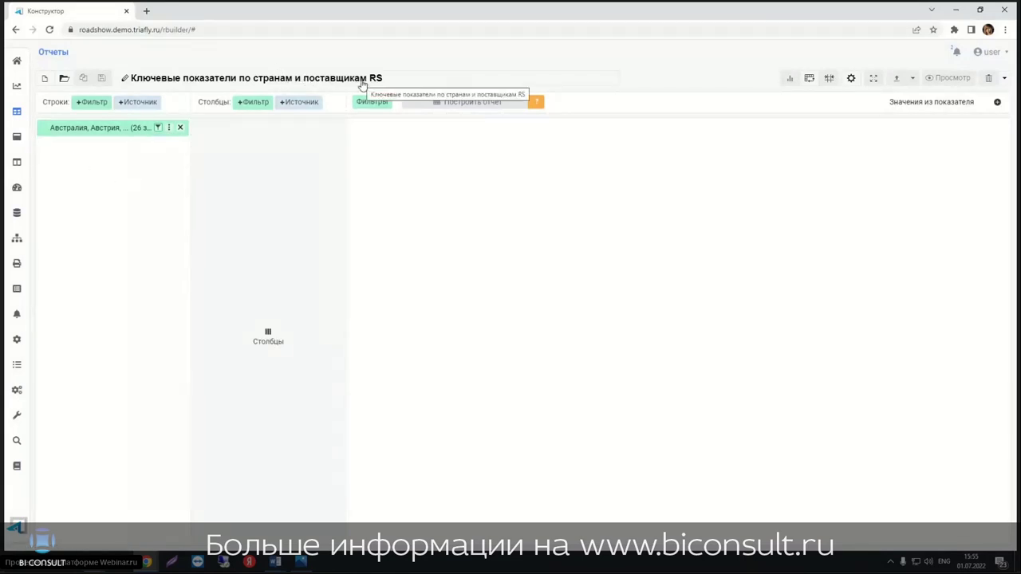
click(92, 102)
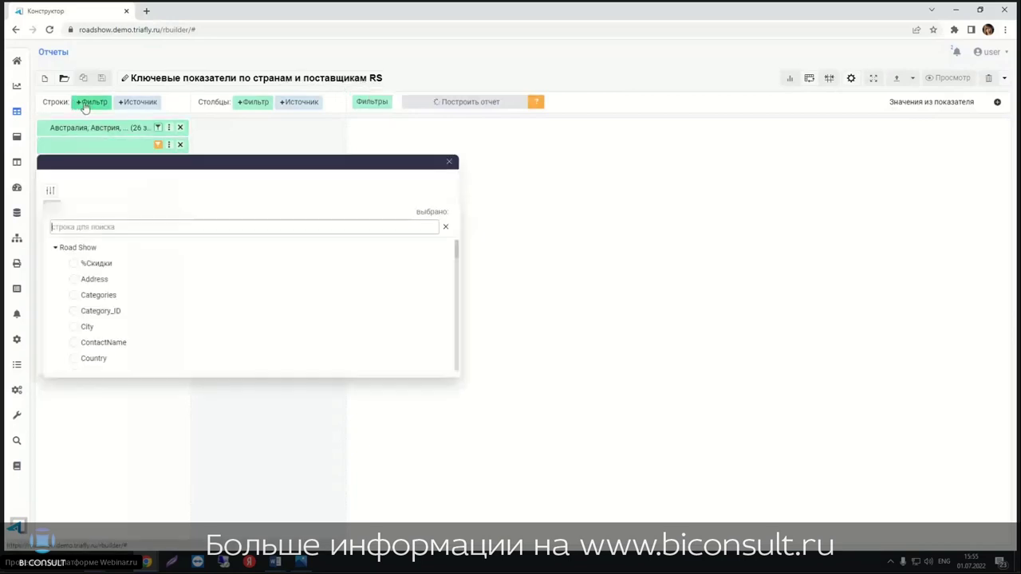
Step: Choose Customers as the second row filter and select all 92 customers
scroll(119, 351, down, 1)
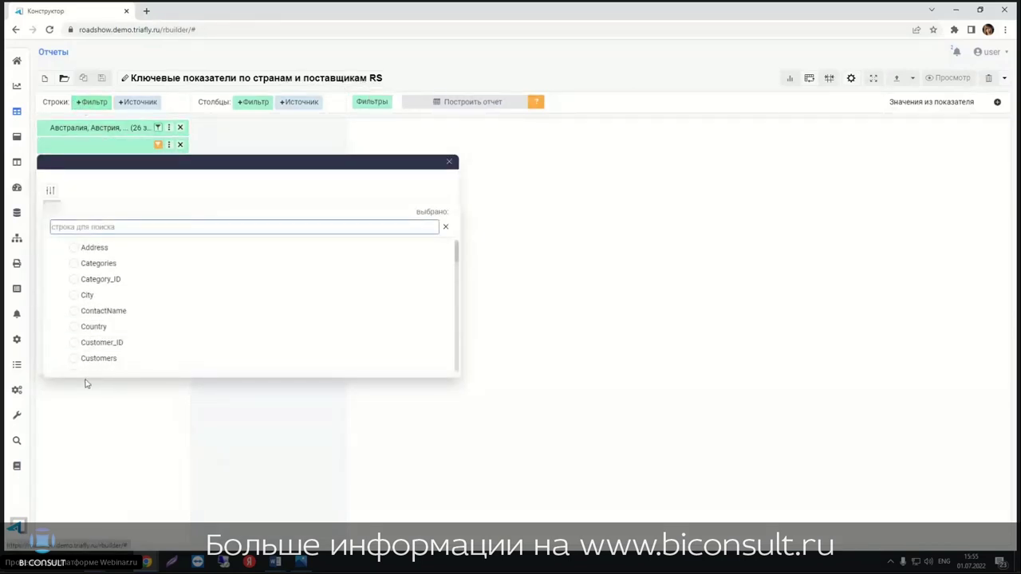
click(79, 357)
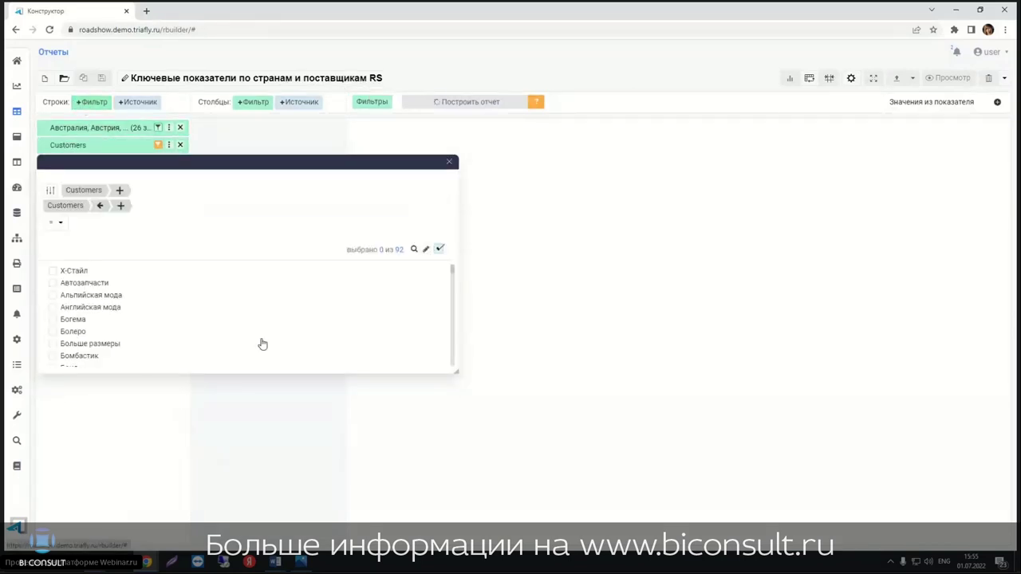
click(438, 250)
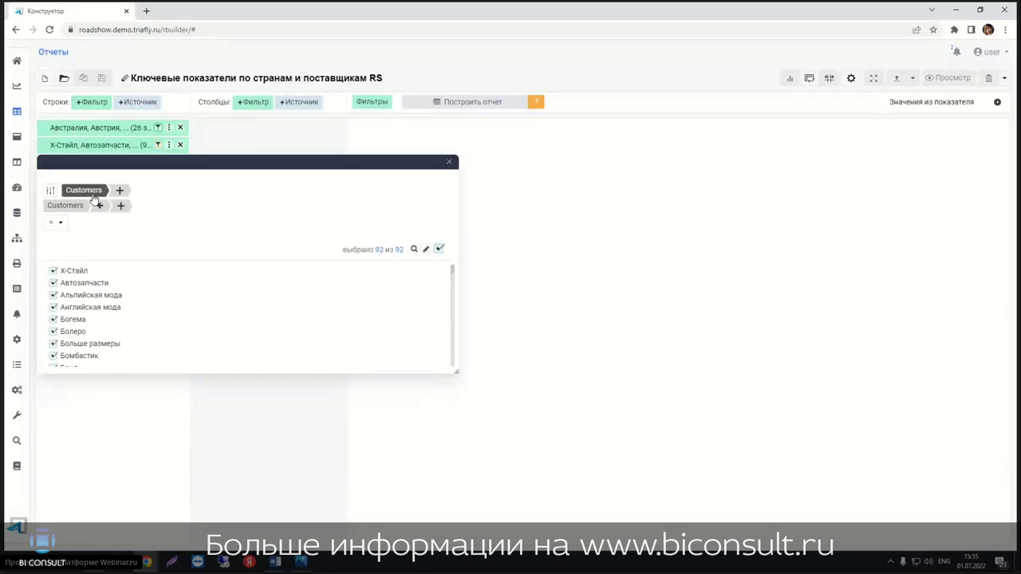
click(50, 190)
mouse_move(66, 318)
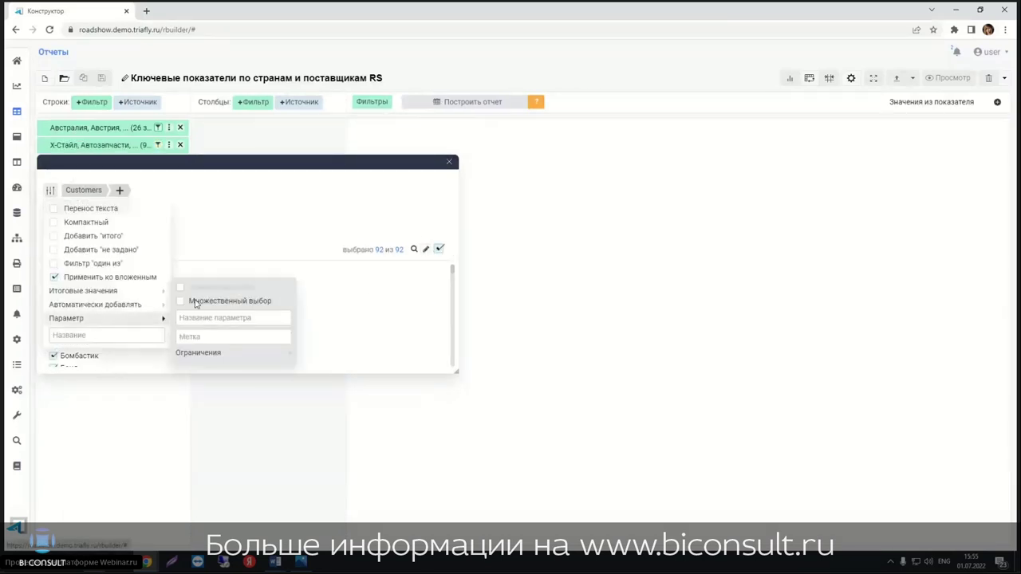
click(449, 162)
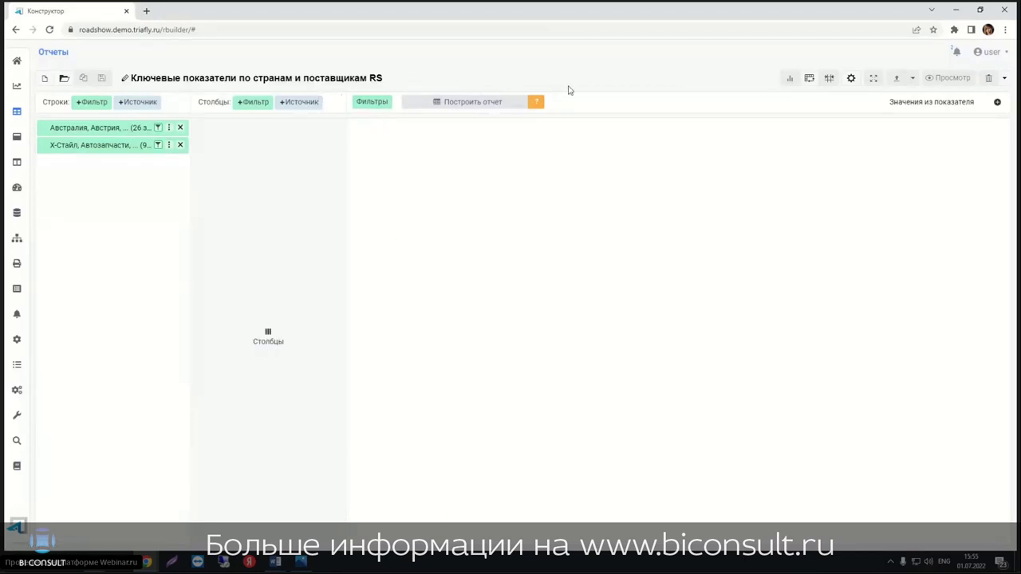
Step: Drop the Customers filter onto the 26-country Country filter in Строки so it nests beneath
mouse_move(102, 145)
mouse_down()
mouse_move(110, 127)
mouse_move(105, 145)
mouse_up()
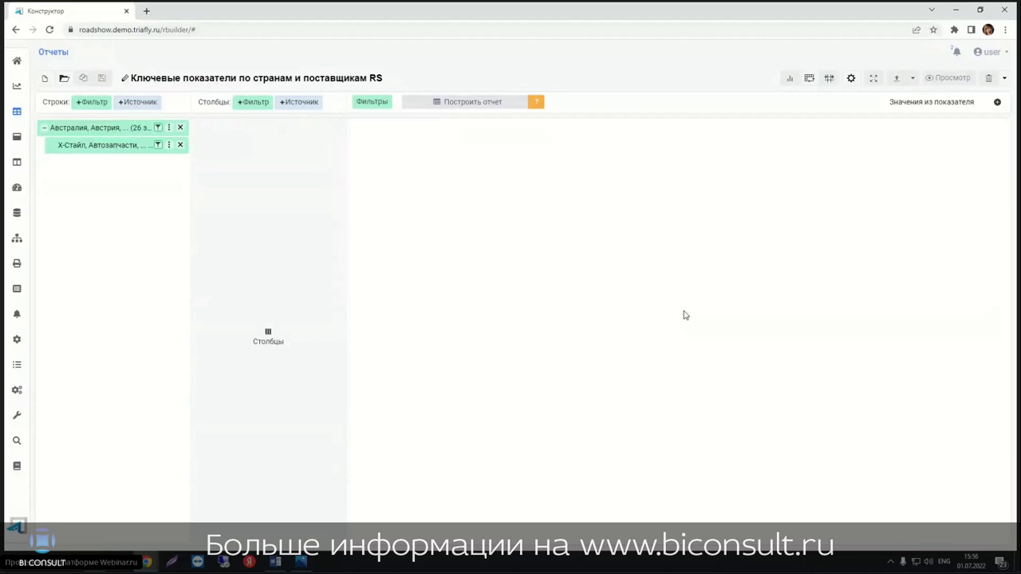
click(374, 103)
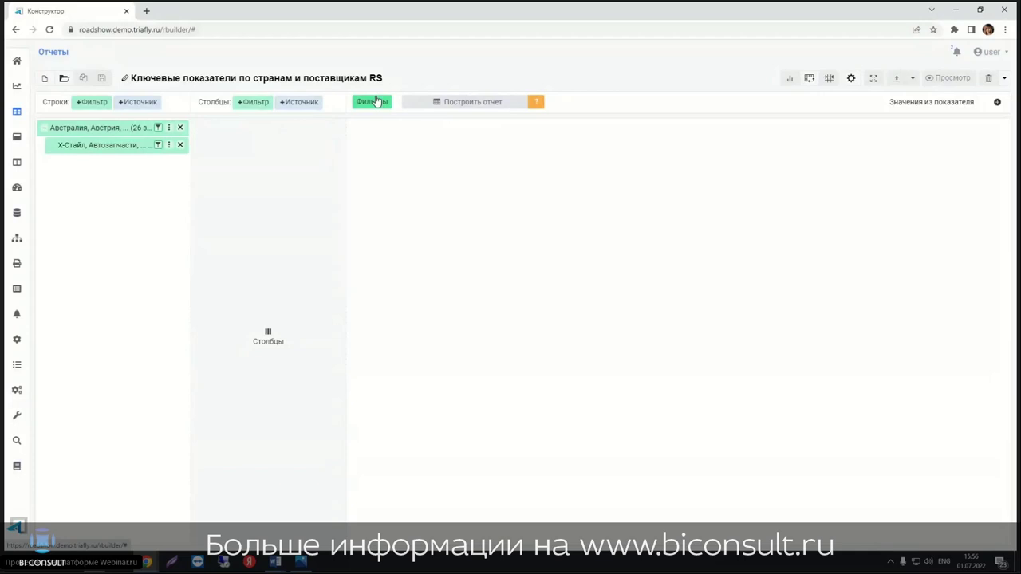
Step: Add a new general report filter on the Период field
click(376, 100)
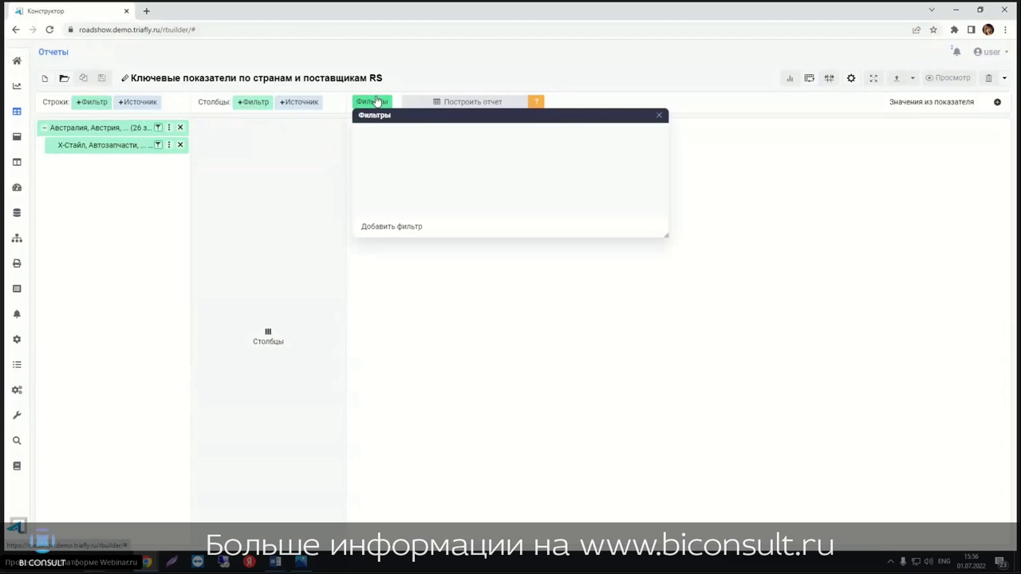
click(390, 228)
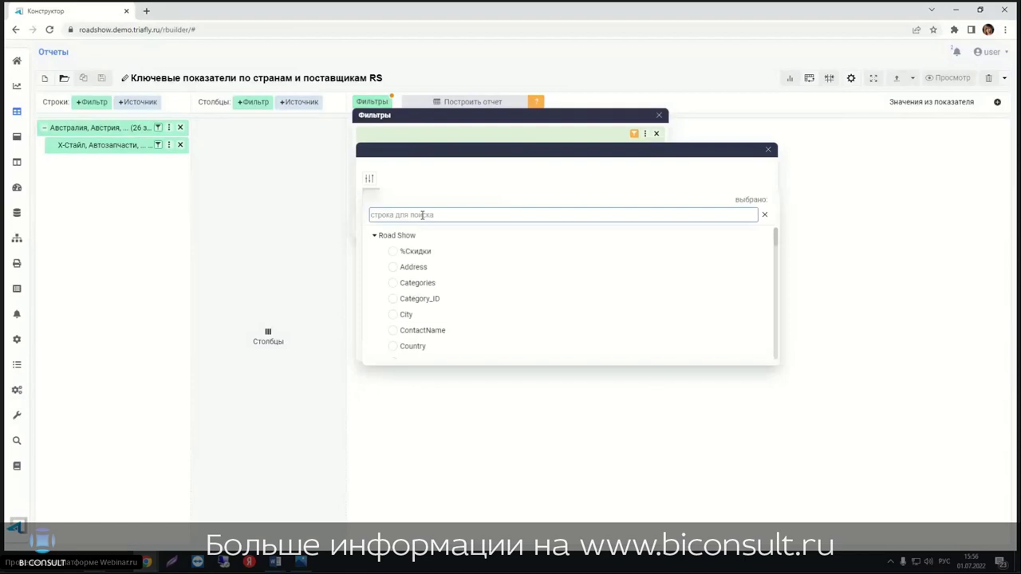
text(пер)
click(414, 271)
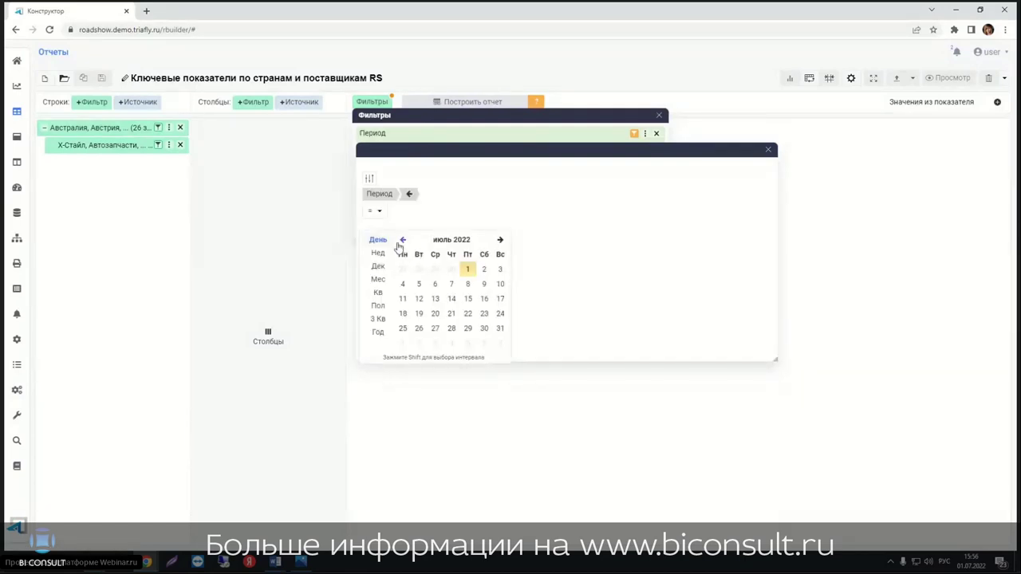
Step: Allow multiple selection on the Период filter and pick the years 2006 through 2009
click(369, 177)
mouse_move(384, 223)
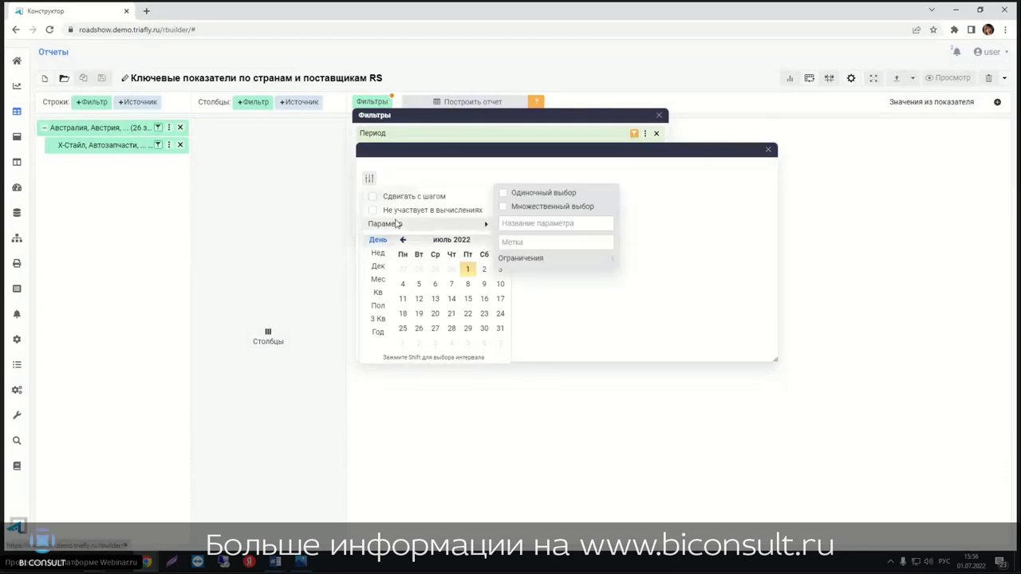
click(514, 209)
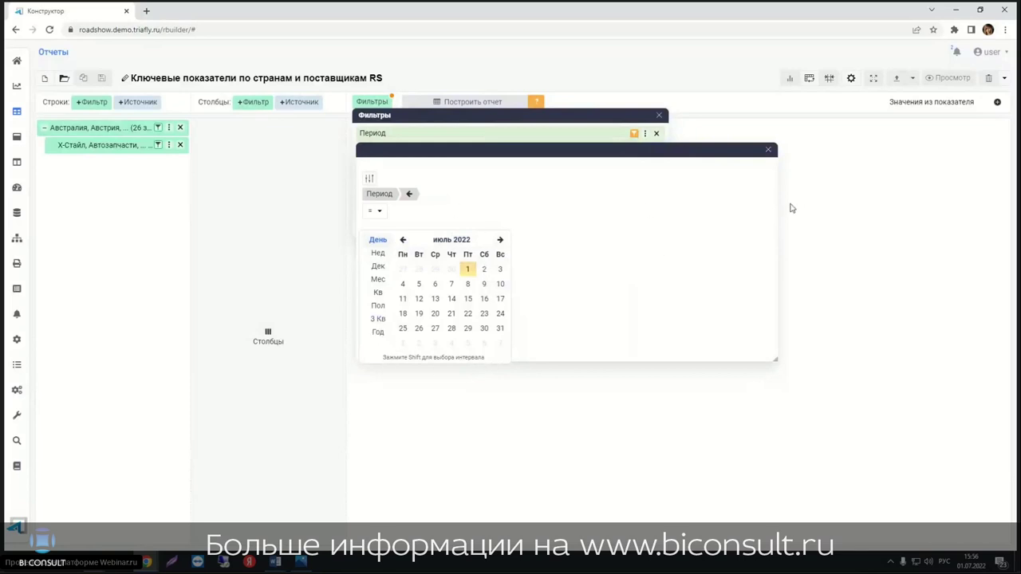
click(379, 338)
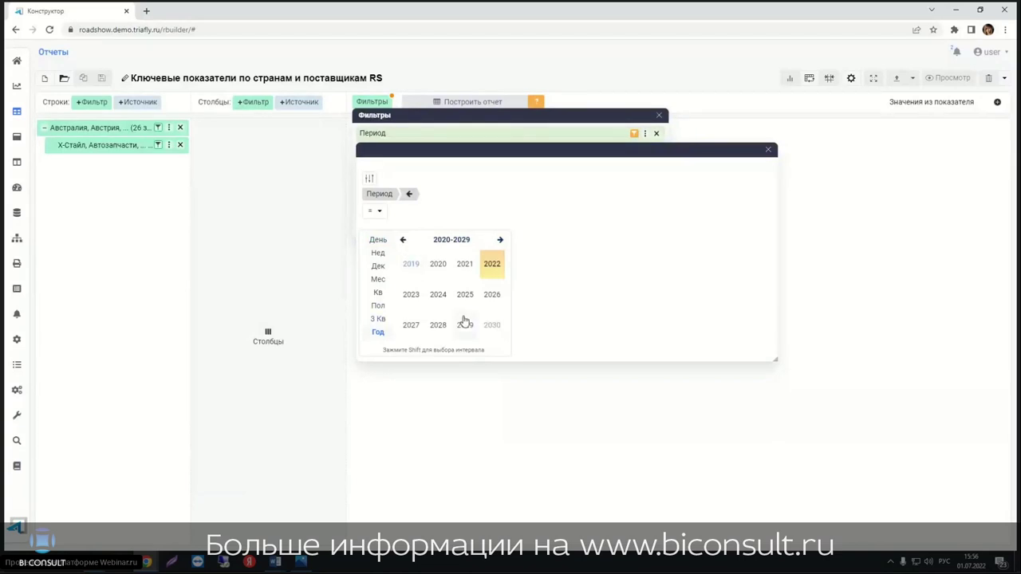
click(404, 240)
click(492, 295)
shift+click(466, 326)
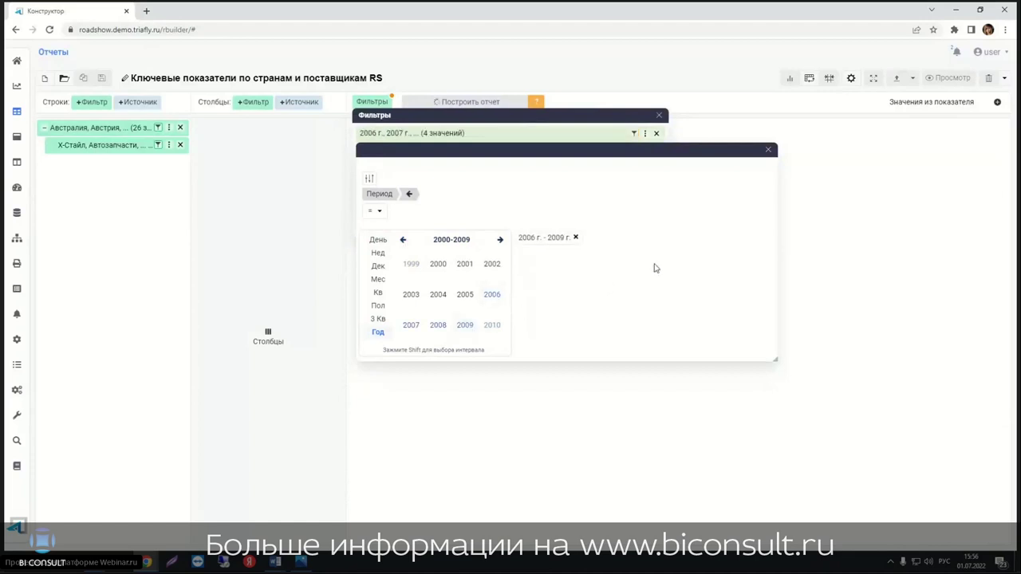
click(768, 152)
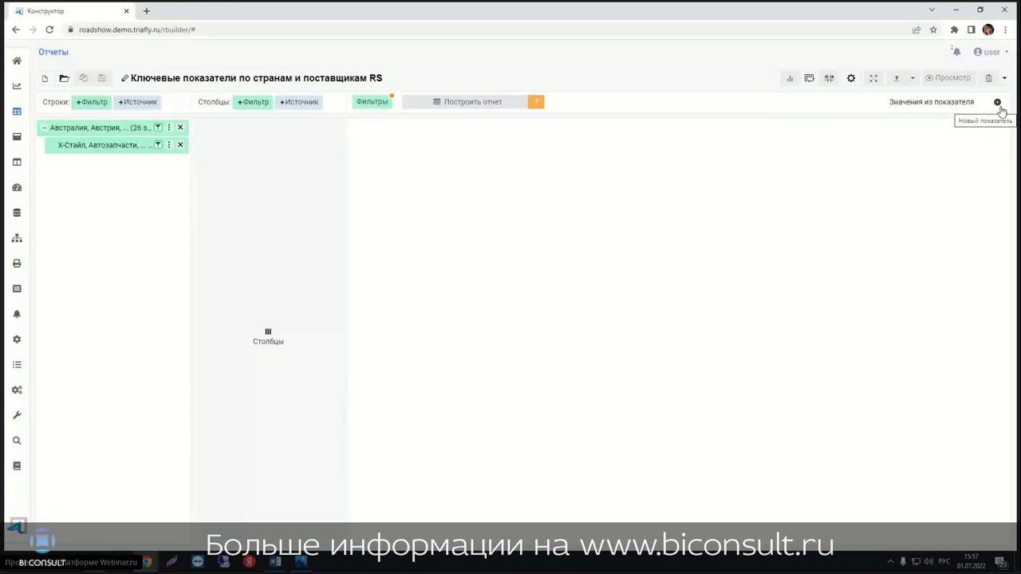
Step: Create a new indicator named ПродажиRS, expand its formula and select argument A
click(998, 103)
click(580, 156)
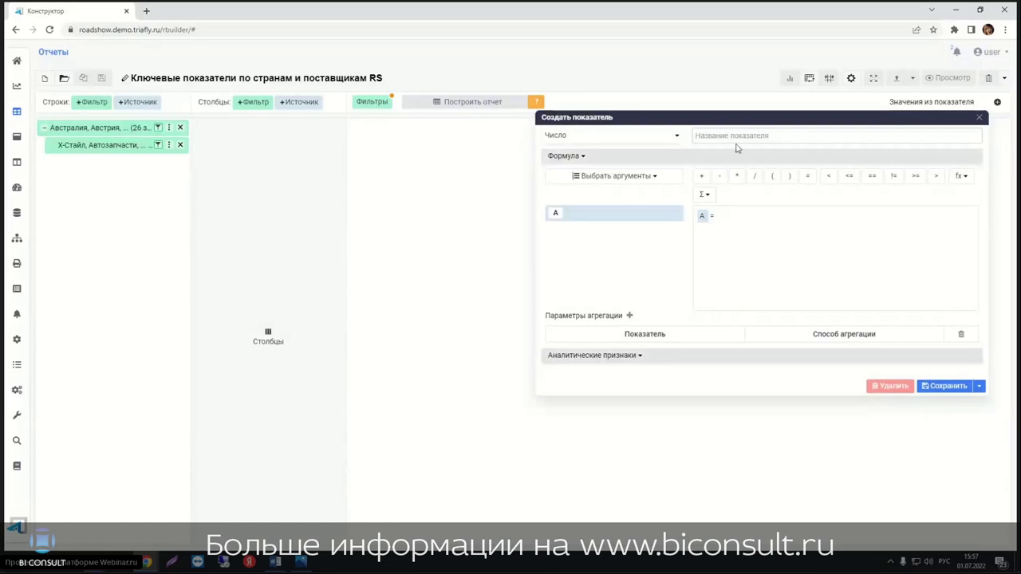
key(alt+Tab)
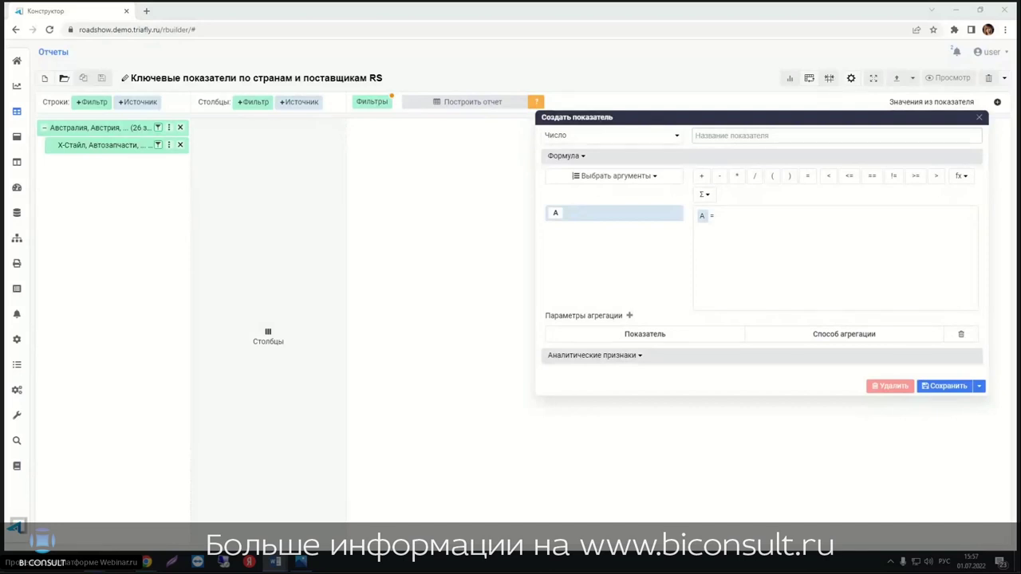
click(720, 136)
text(ПродажиRS)
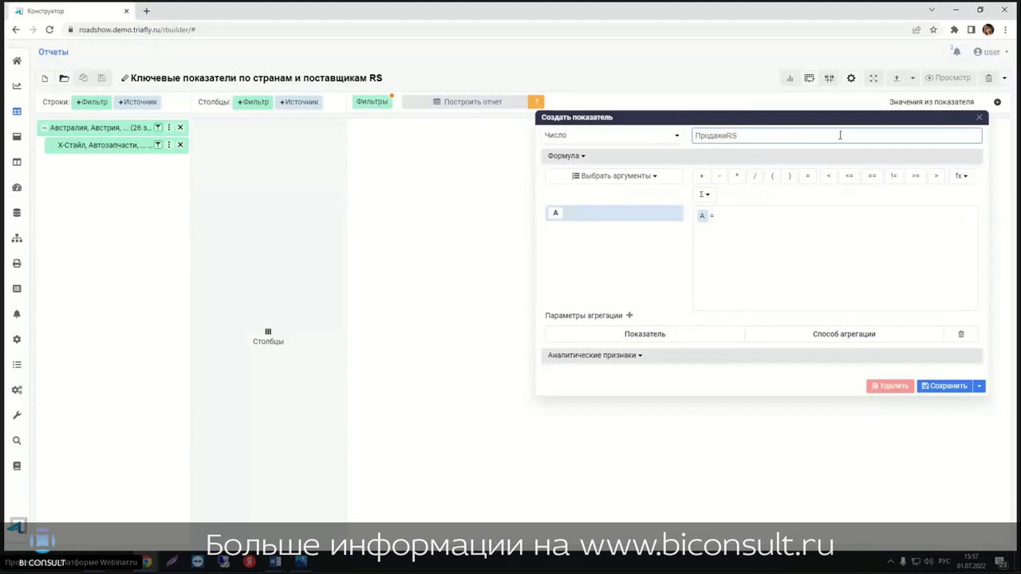
click(559, 215)
Step: Add UnitPrice as B and Quantity as C, then build the formula A = B * C
click(655, 178)
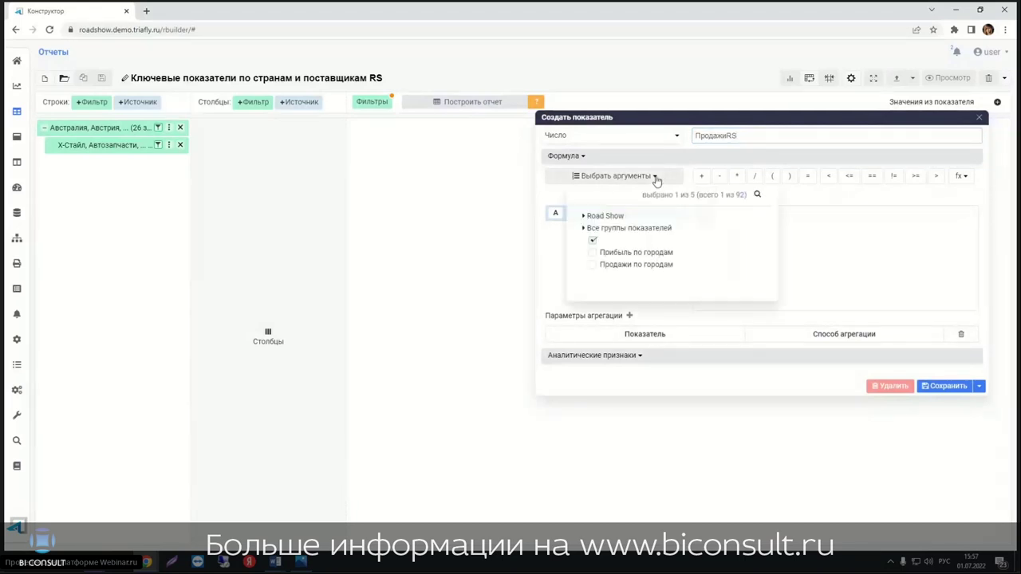
click(758, 195)
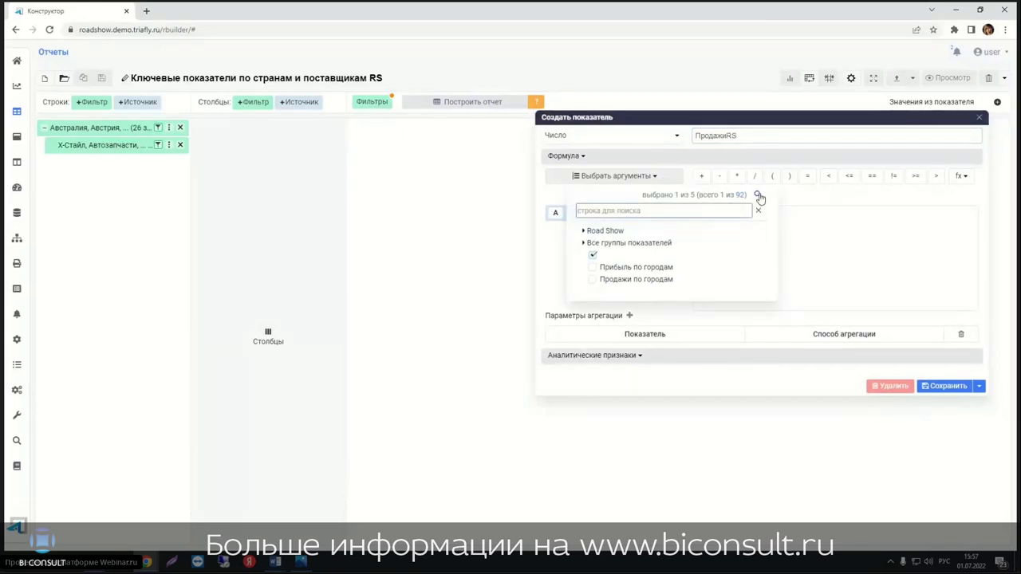
key(alt+shift)
text(uni)
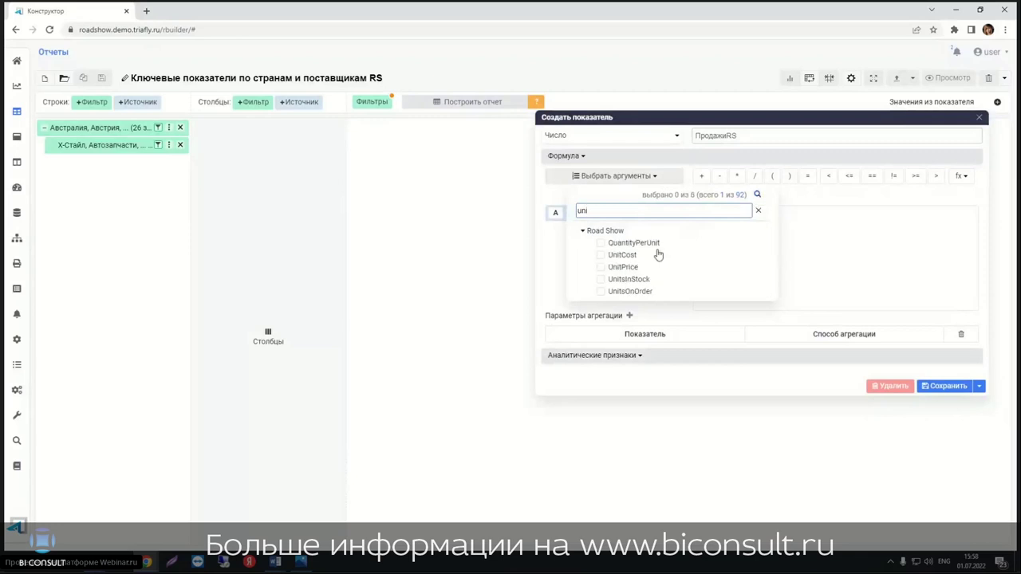
click(634, 269)
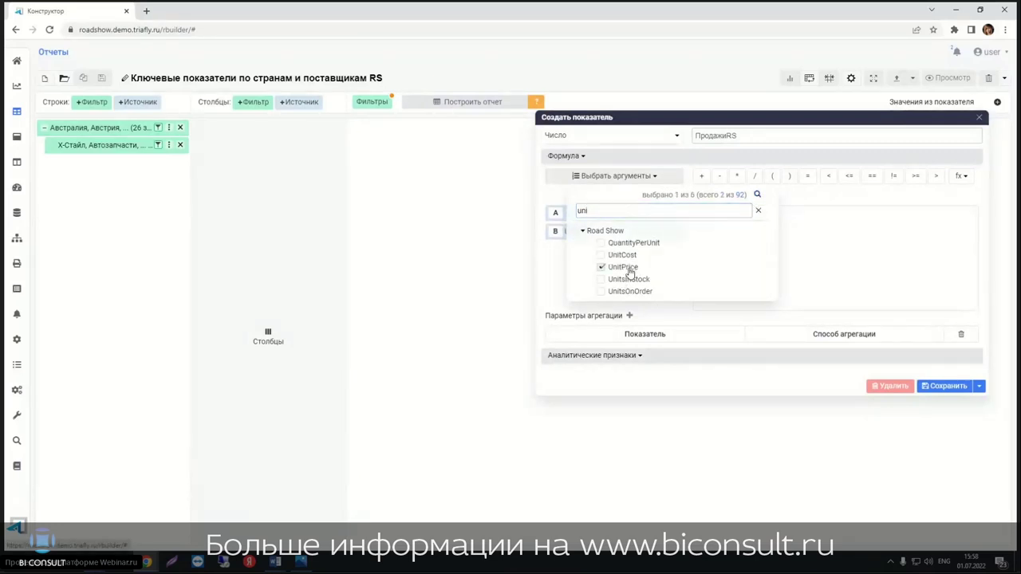
text(q)
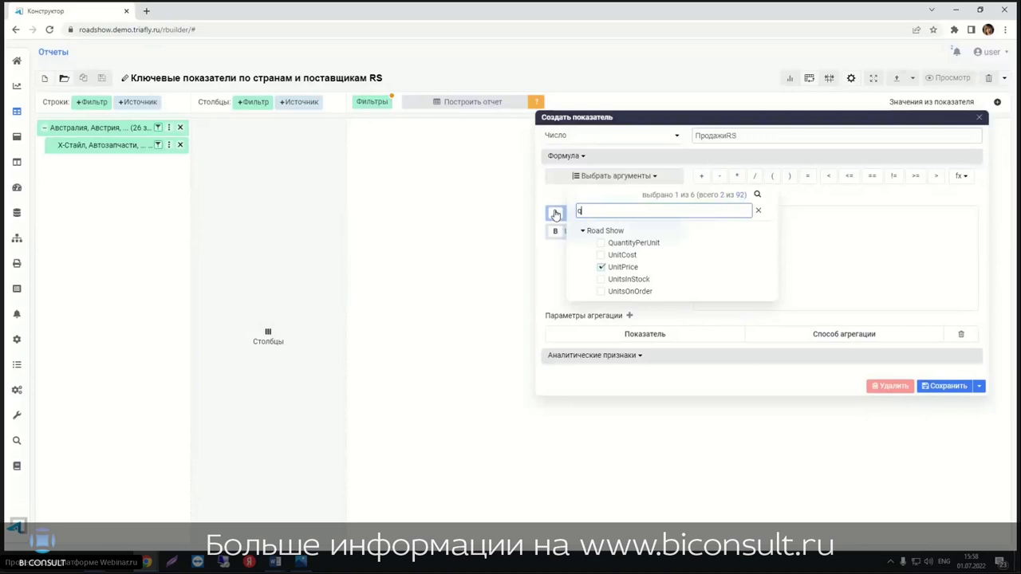
text(ua)
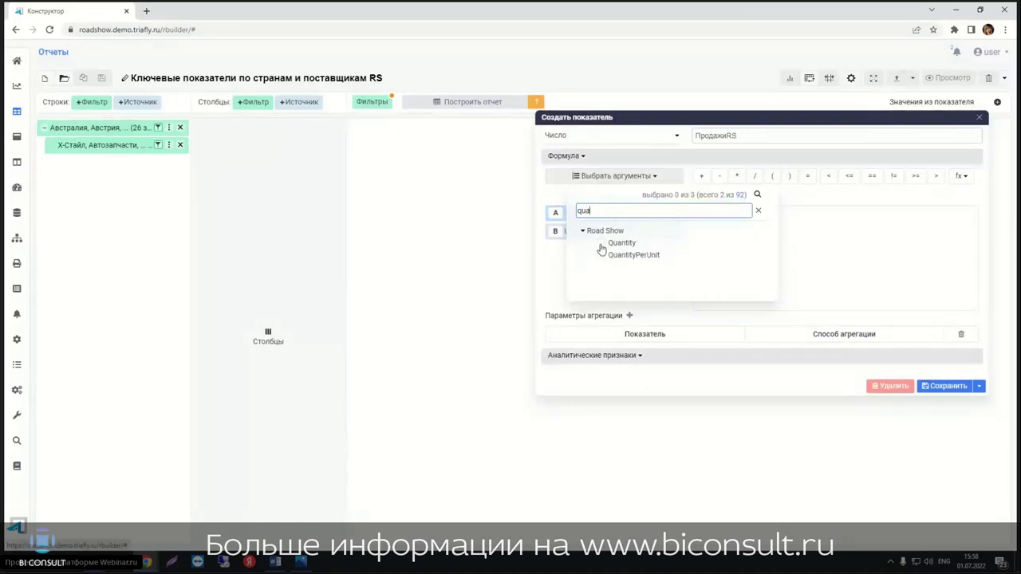
click(601, 242)
click(857, 232)
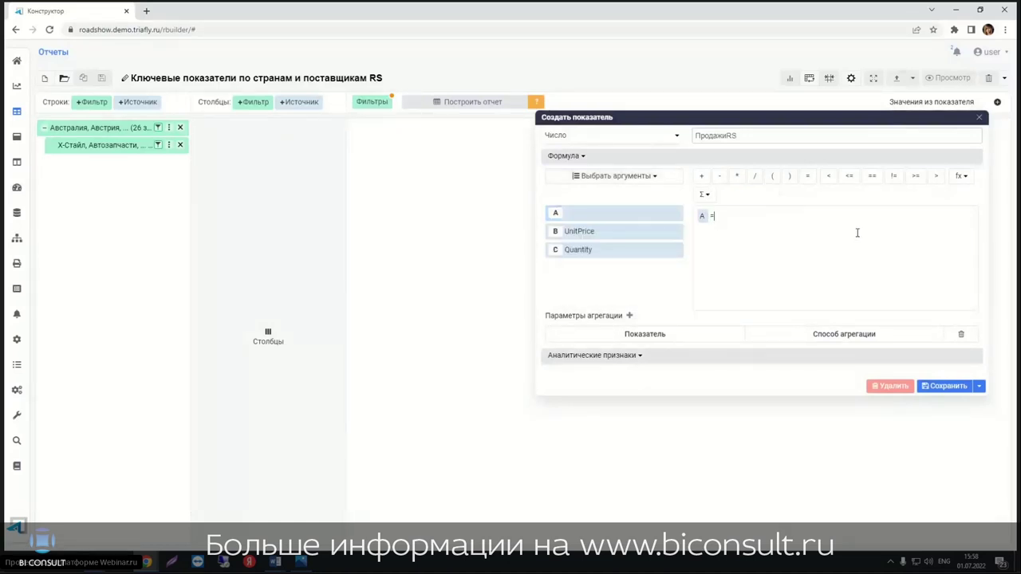
click(555, 233)
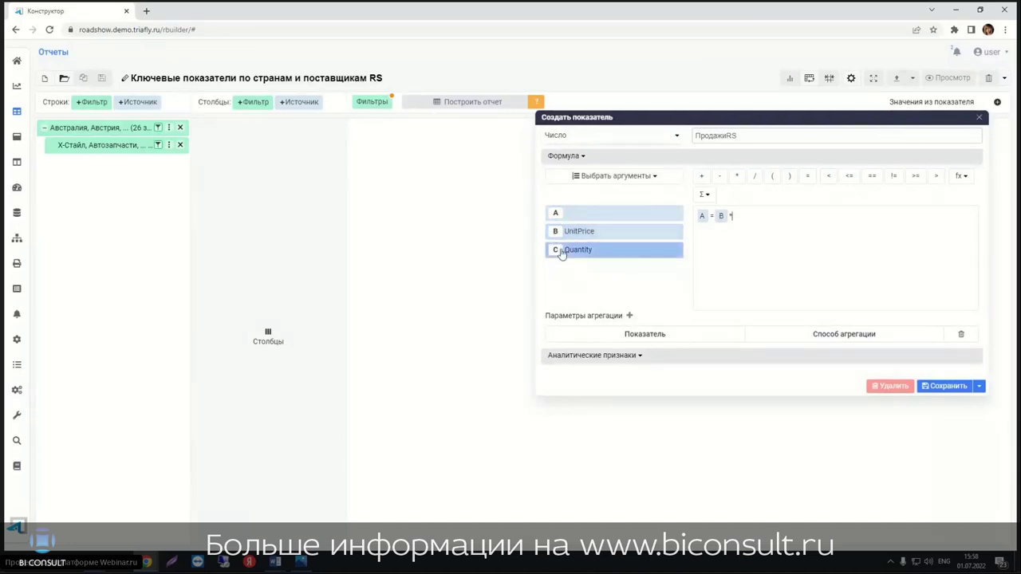
click(556, 249)
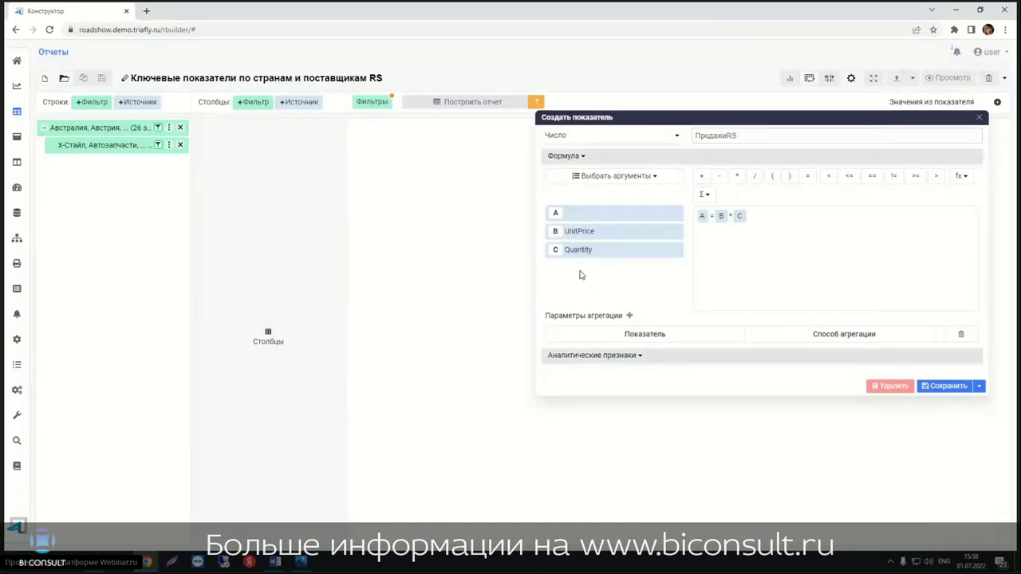
Step: Rewrite the ПродажиRS formula after the equals sign as сумма( B )*сумма( C )
click(716, 216)
text(cevv)
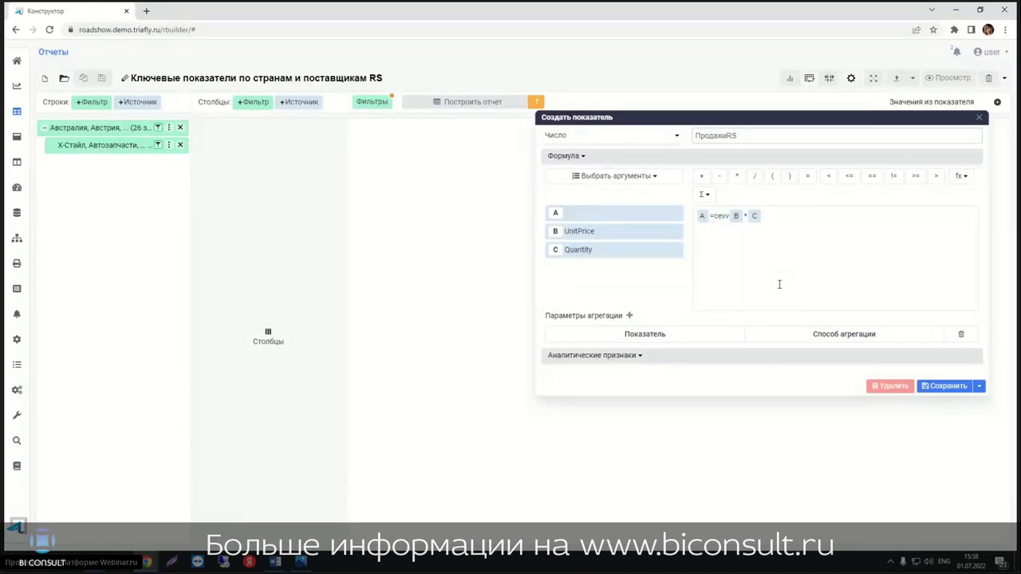
text(f)
key(BackSpace)
key(BackSpace)
key(BackSpace)
key(BackSpace)
key(BackSpace)
key(alt+shift)
text(сумма( B ))
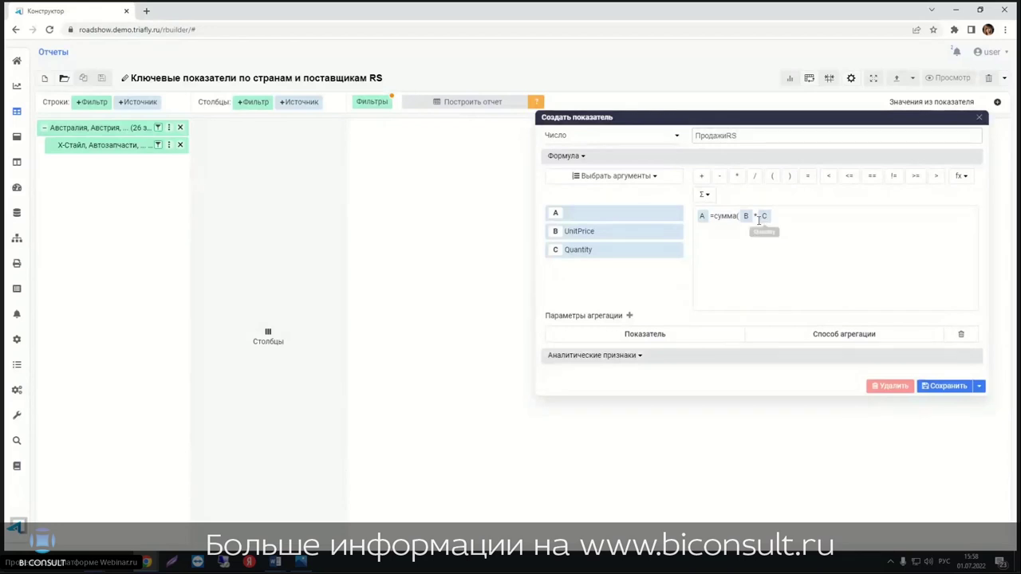
text(*)
text(сумма( C )
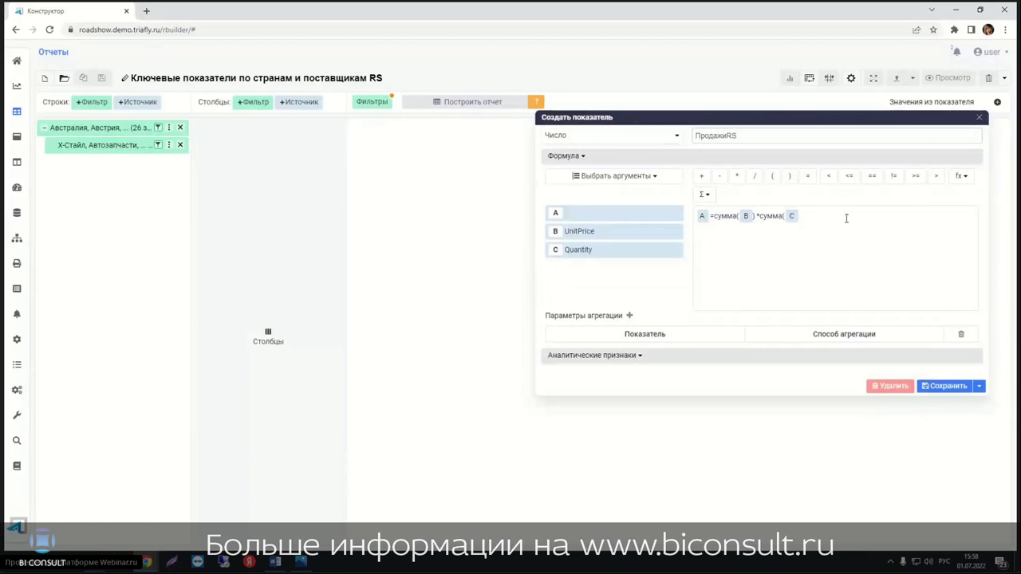
text())
Step: Browse the fx formula functions and the Σ aggregation function lists
click(961, 175)
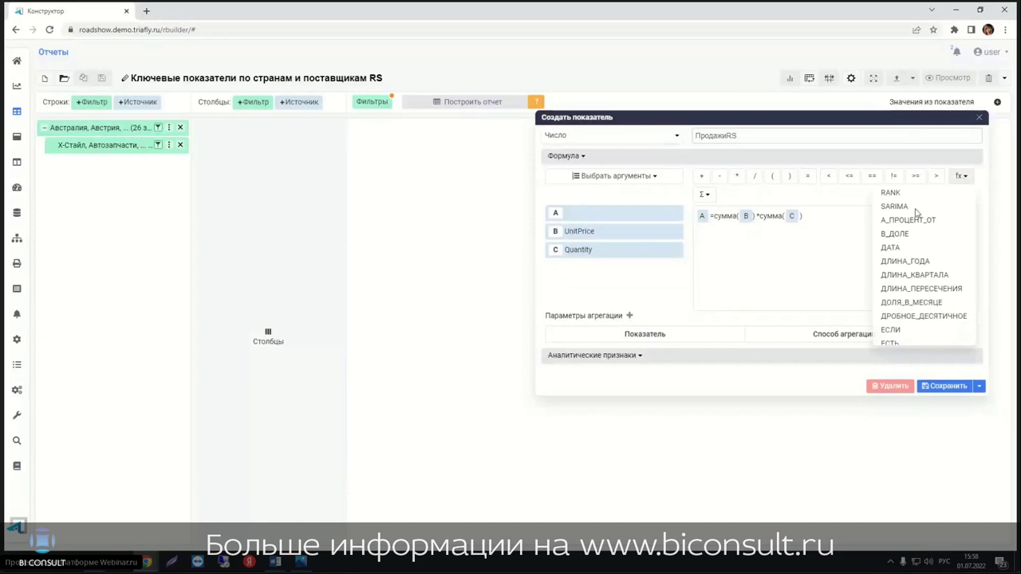
scroll(917, 219, down, 1)
scroll(919, 231, down, 1)
scroll(920, 243, down, 1)
scroll(923, 255, down, 1)
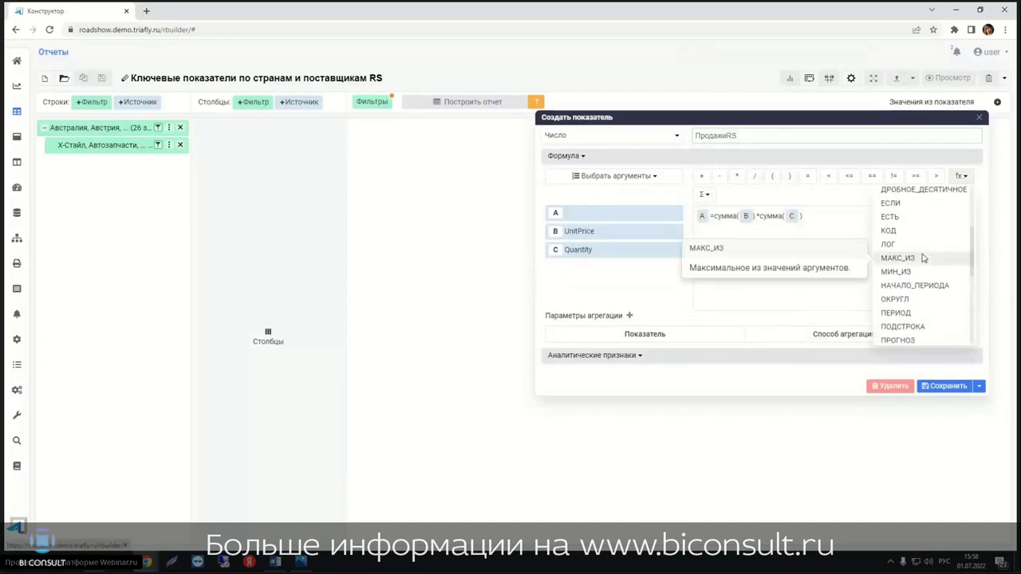
scroll(923, 258, down, 2)
scroll(922, 258, down, 2)
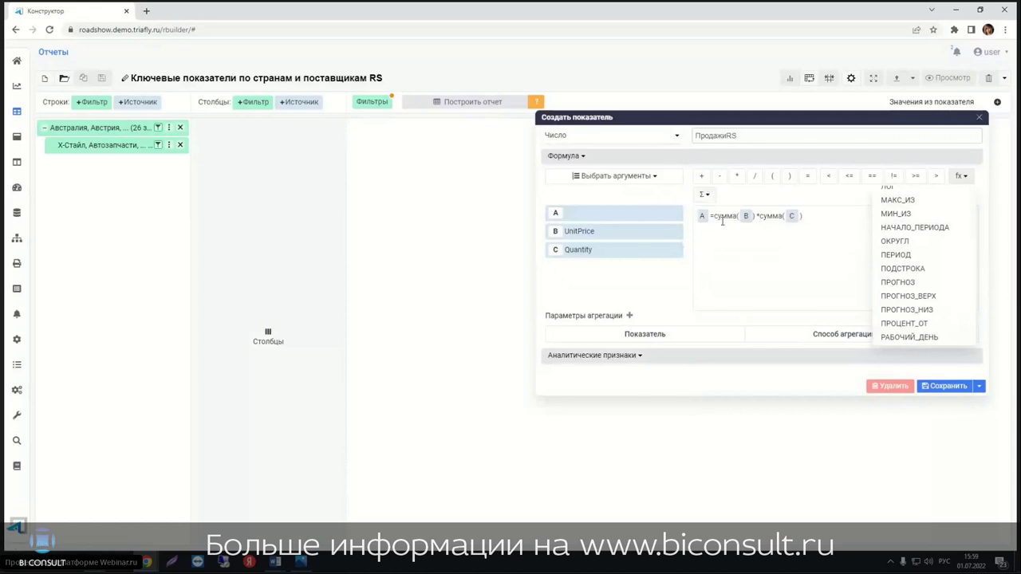
click(704, 194)
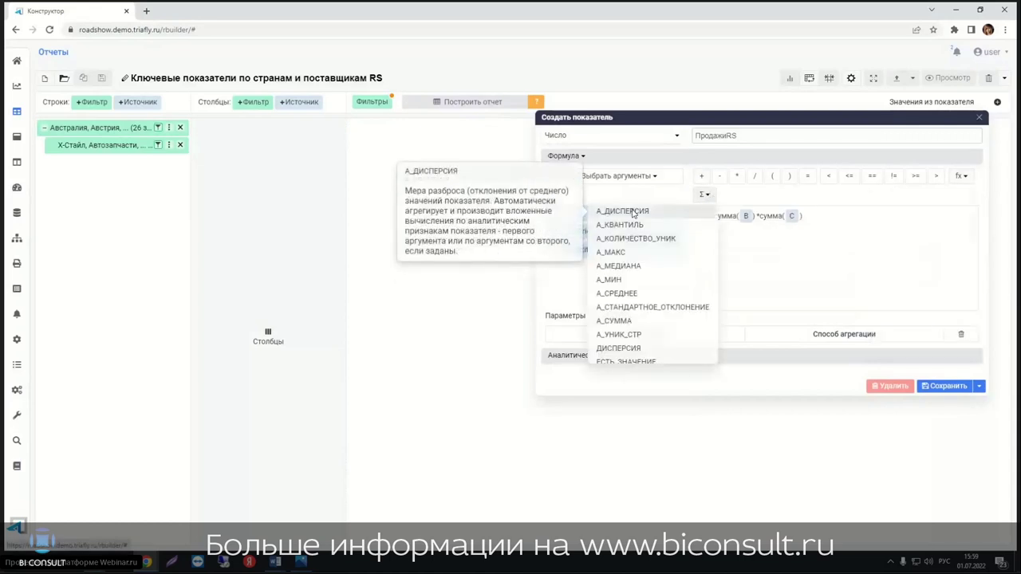
scroll(618, 287, down, 2)
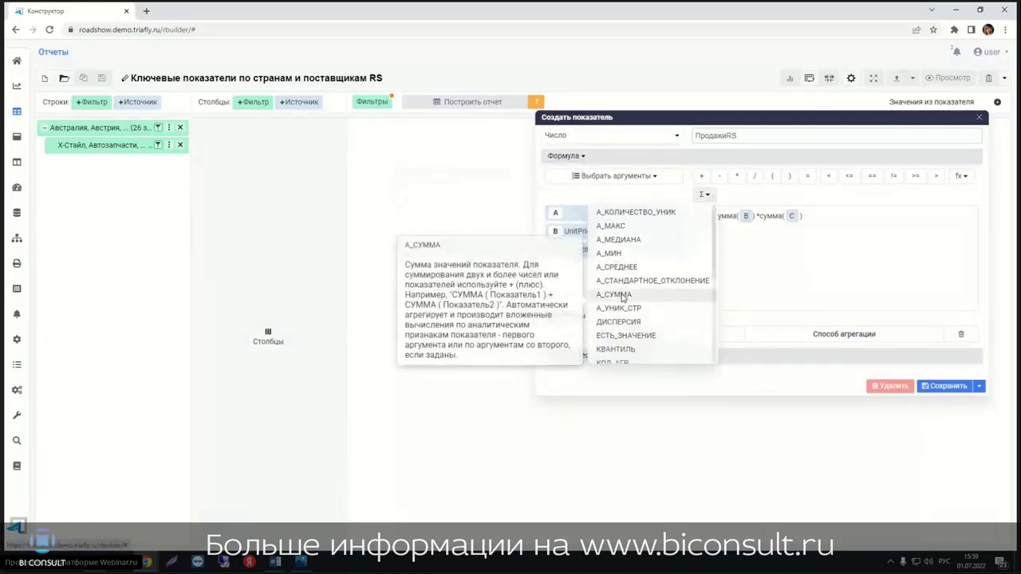
scroll(623, 298, down, 1)
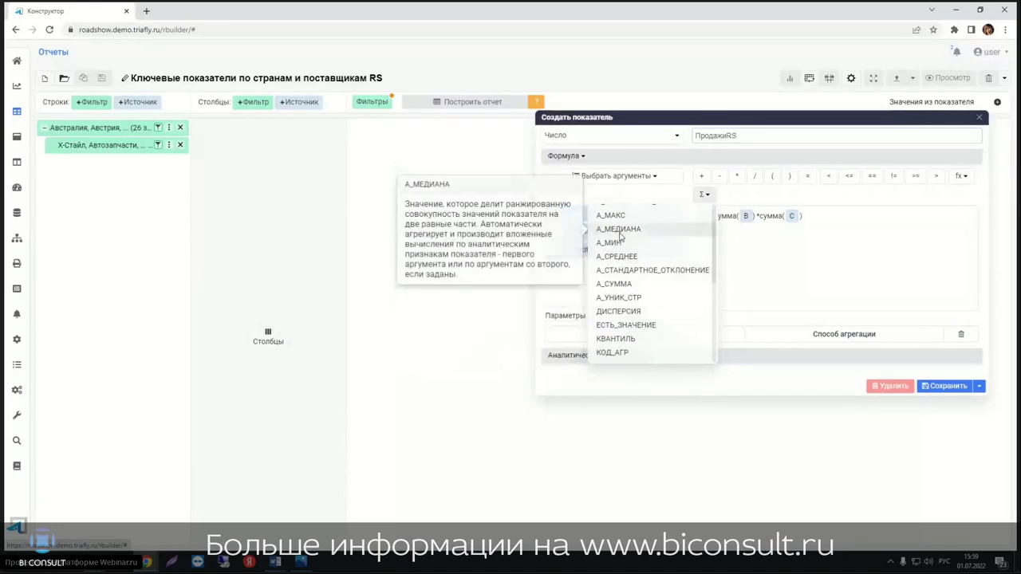
click(839, 220)
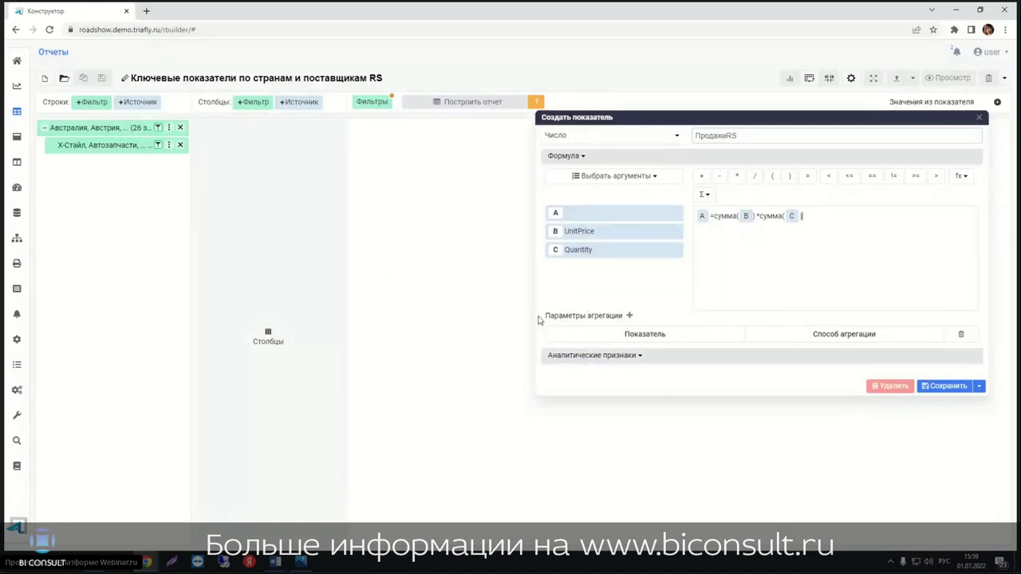
Step: Add an aggregation parameter row aggregating Период with the Сумма method
drag(545, 316, 644, 316)
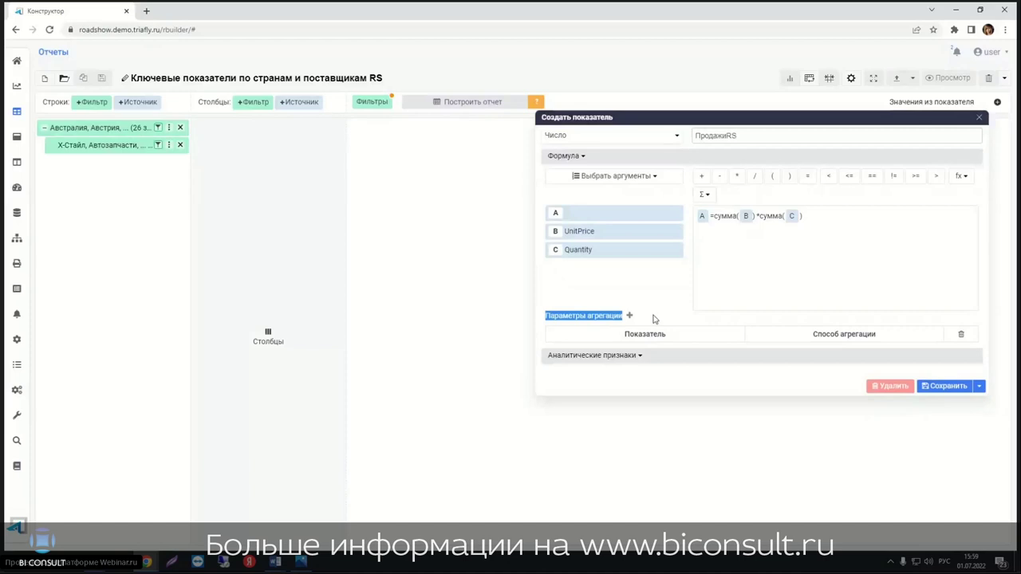
click(655, 317)
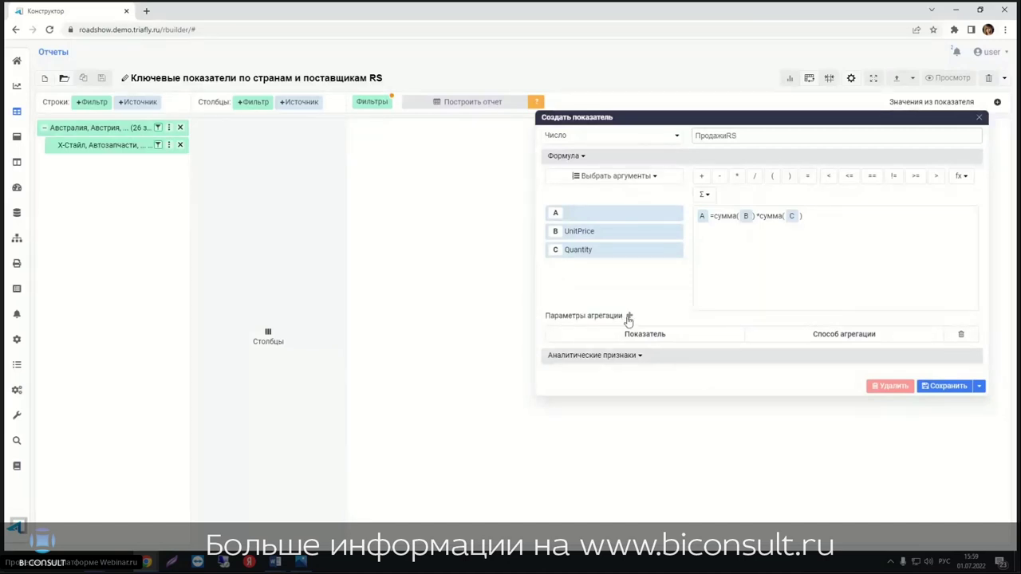
click(629, 317)
click(640, 349)
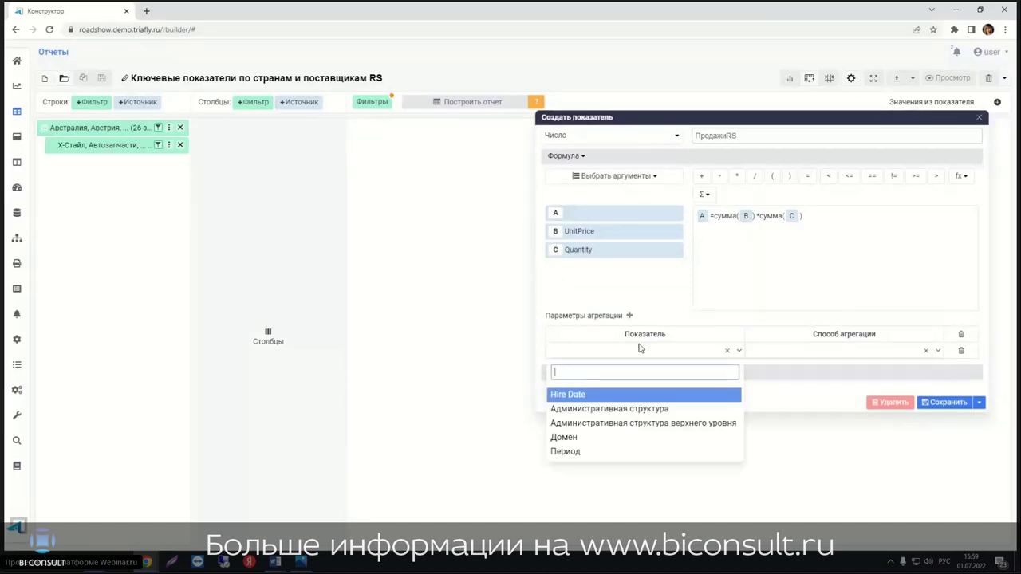
click(582, 453)
click(861, 351)
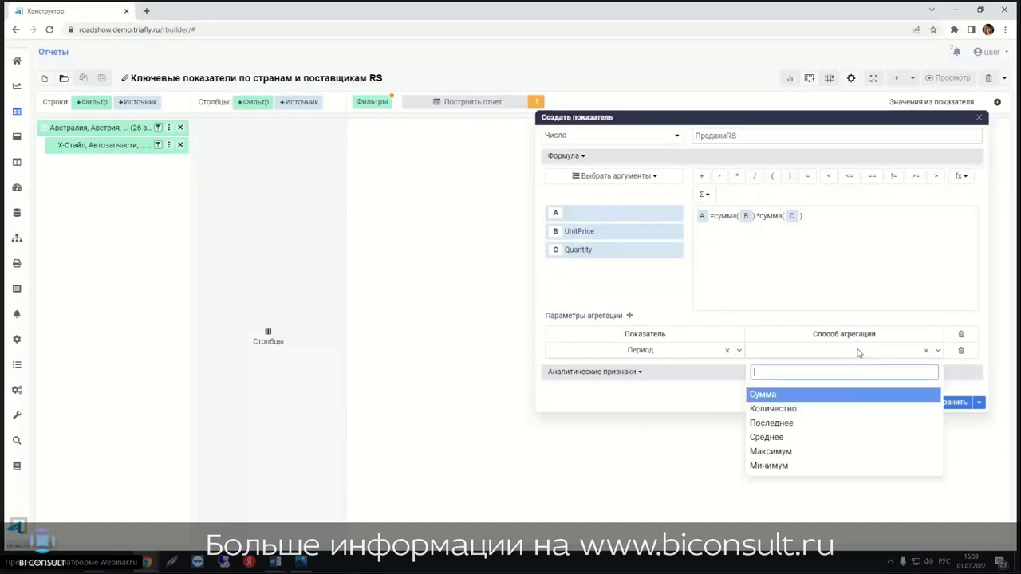
click(767, 395)
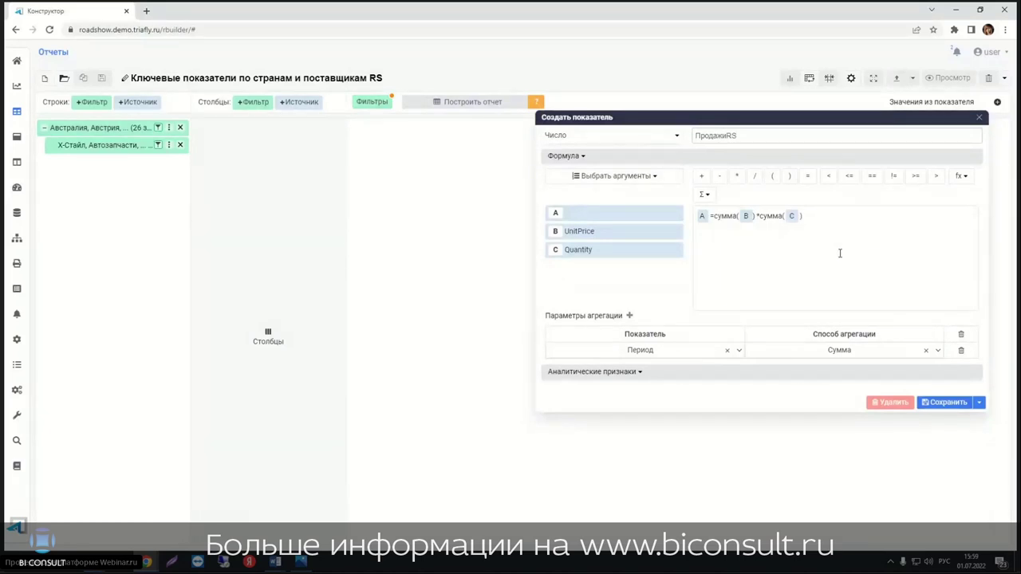
Step: Add a Country filter to formula argument A, bound to the variable x
click(702, 217)
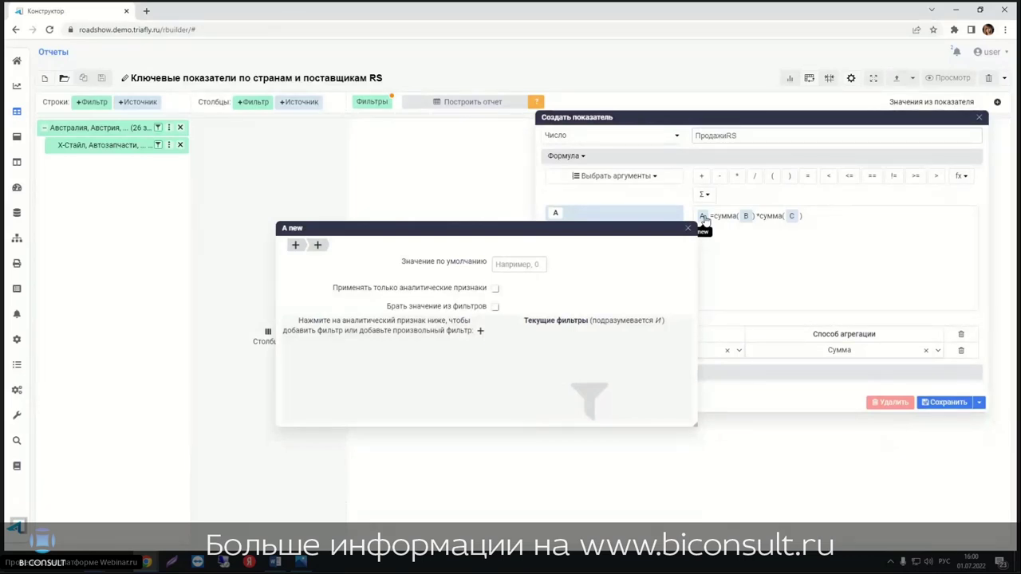
click(481, 332)
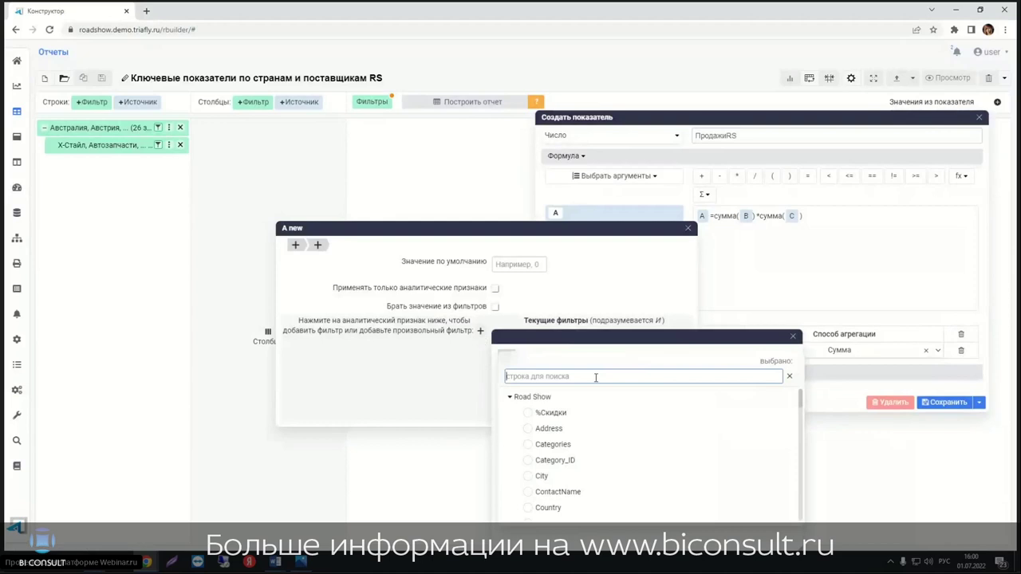
click(530, 509)
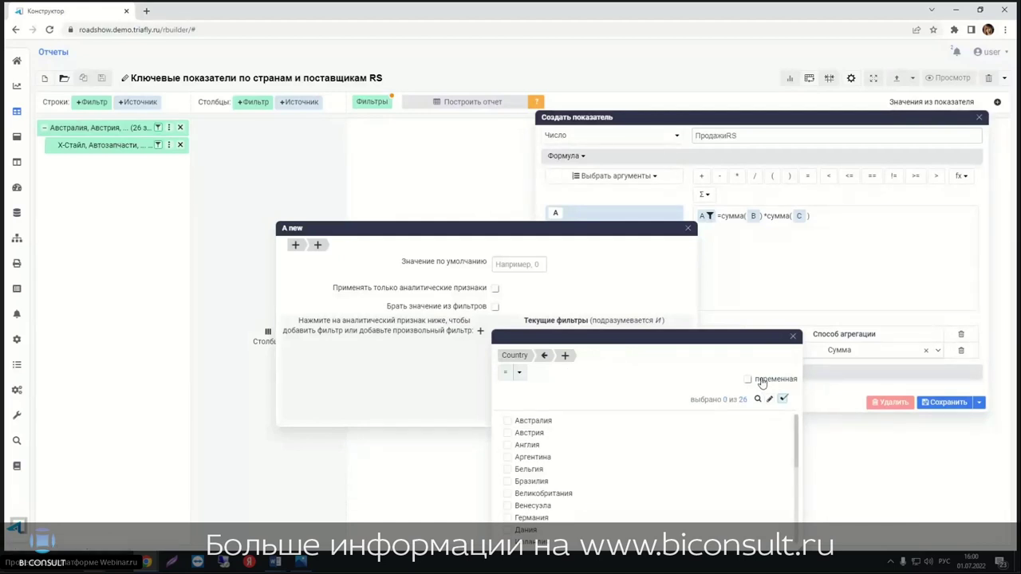
click(748, 380)
click(596, 373)
click(585, 398)
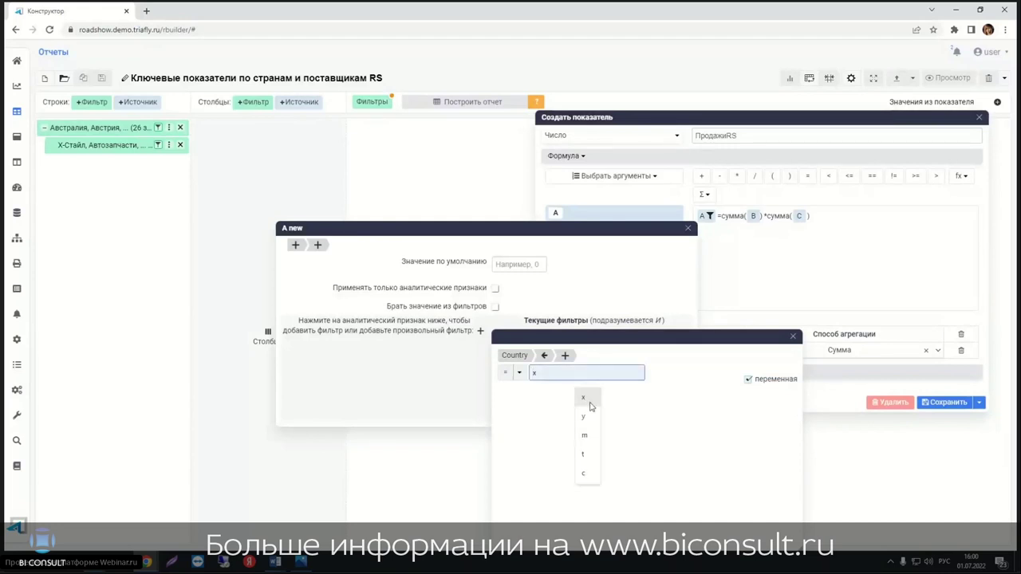
click(590, 405)
drag(660, 339, 664, 286)
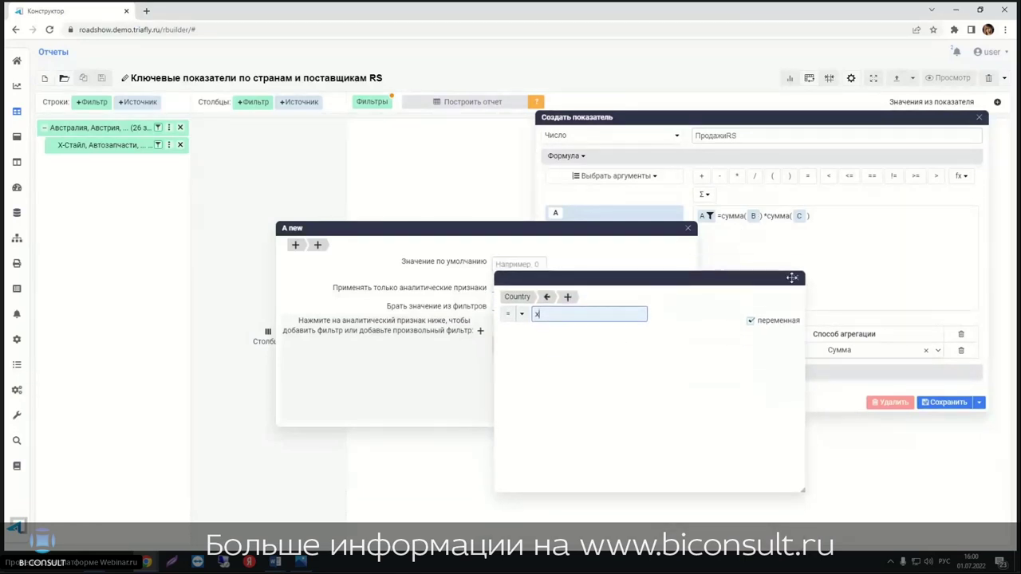
click(796, 278)
Step: Add a Customers filter to argument A, bound to the variable m
click(480, 330)
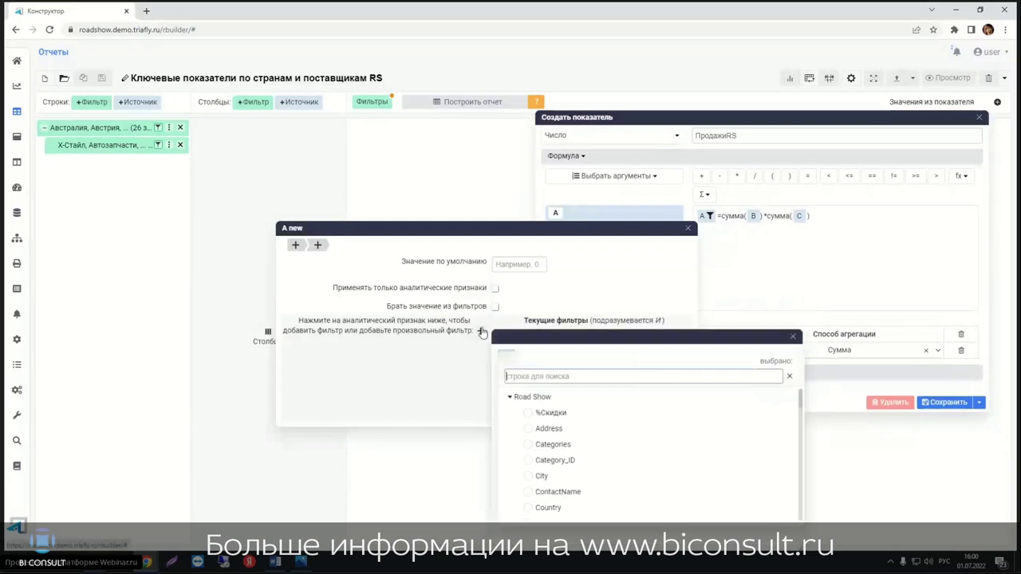
scroll(551, 490, down, 2)
scroll(550, 491, down, 1)
scroll(550, 495, down, 2)
click(551, 497)
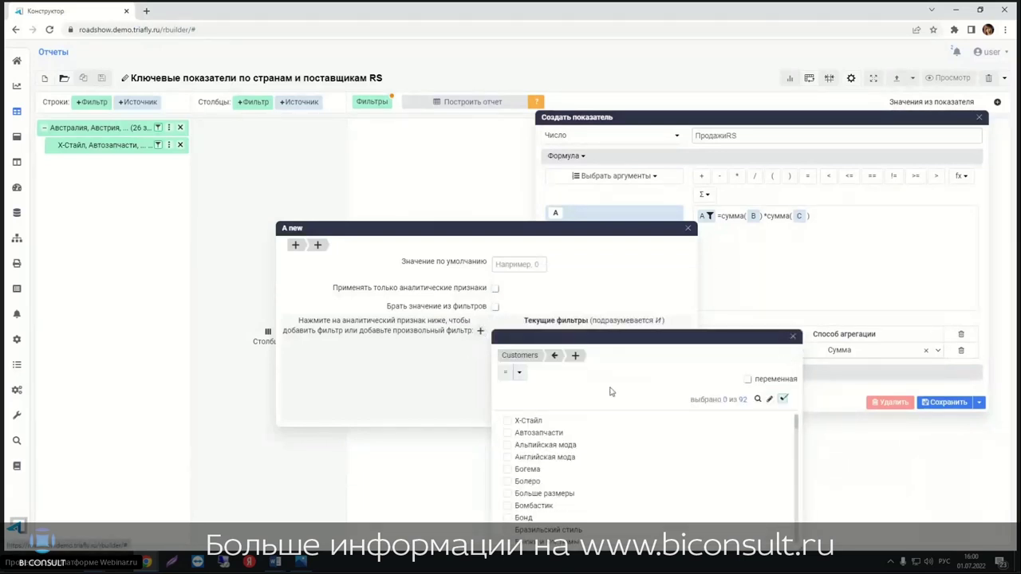
click(748, 379)
click(590, 372)
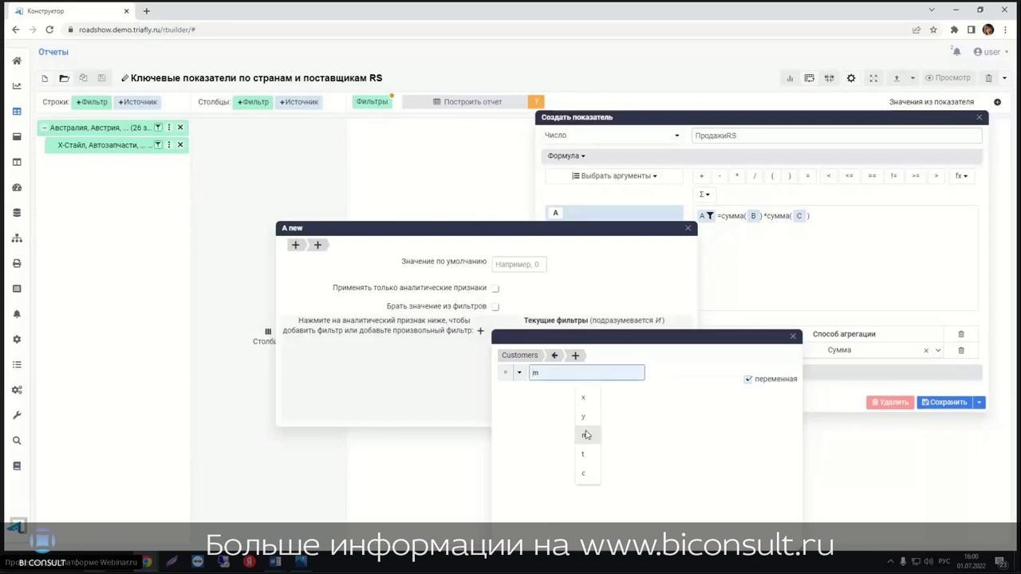
click(586, 434)
click(793, 336)
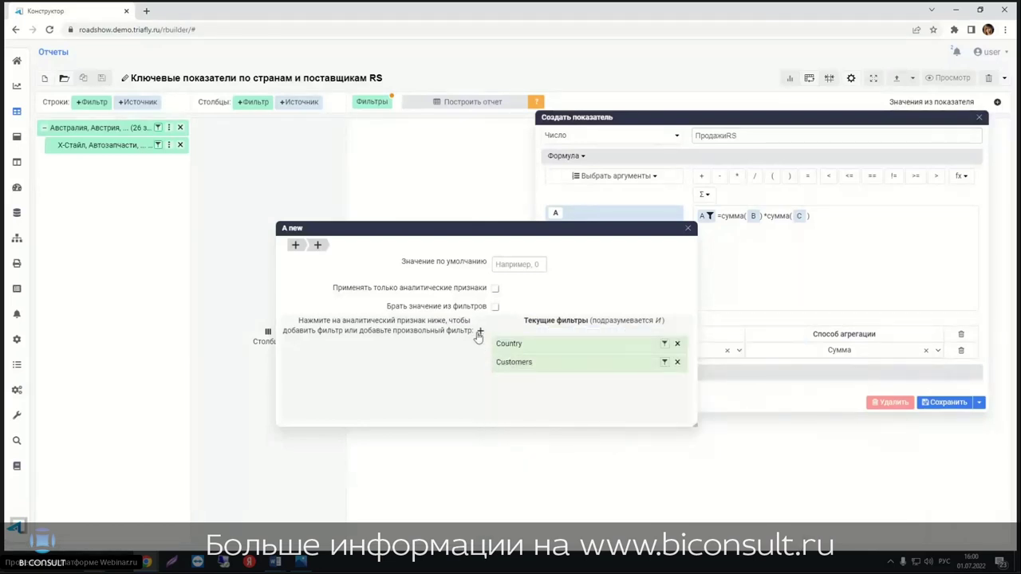
Step: Add a Период filter bound to the variable t and close argument A's settings
click(480, 331)
text(gth)
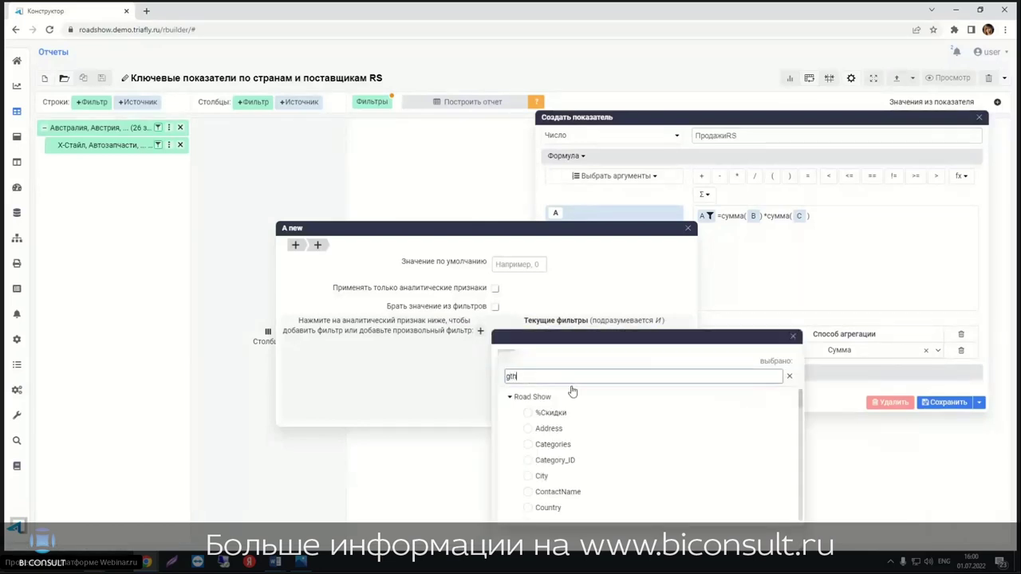
key(BackSpace)
key(BackSpace)
key(BackSpace)
key(alt+shift)
text(пери)
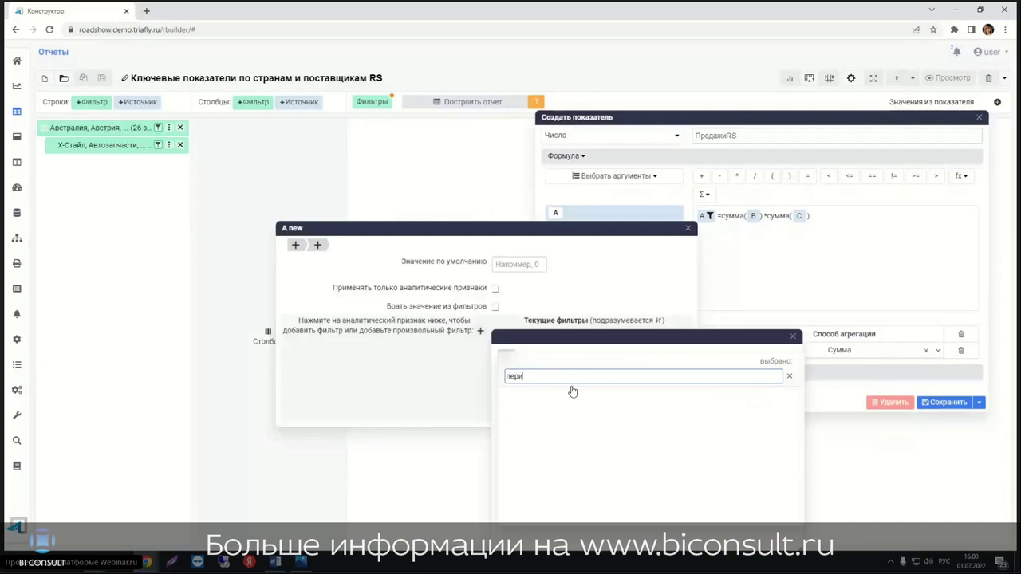
click(562, 430)
click(763, 378)
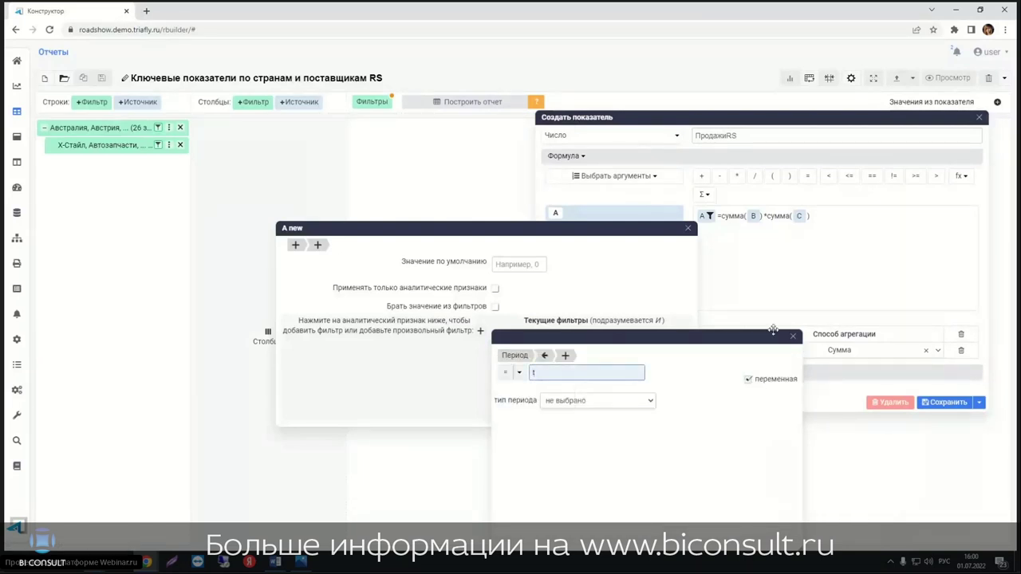
click(793, 335)
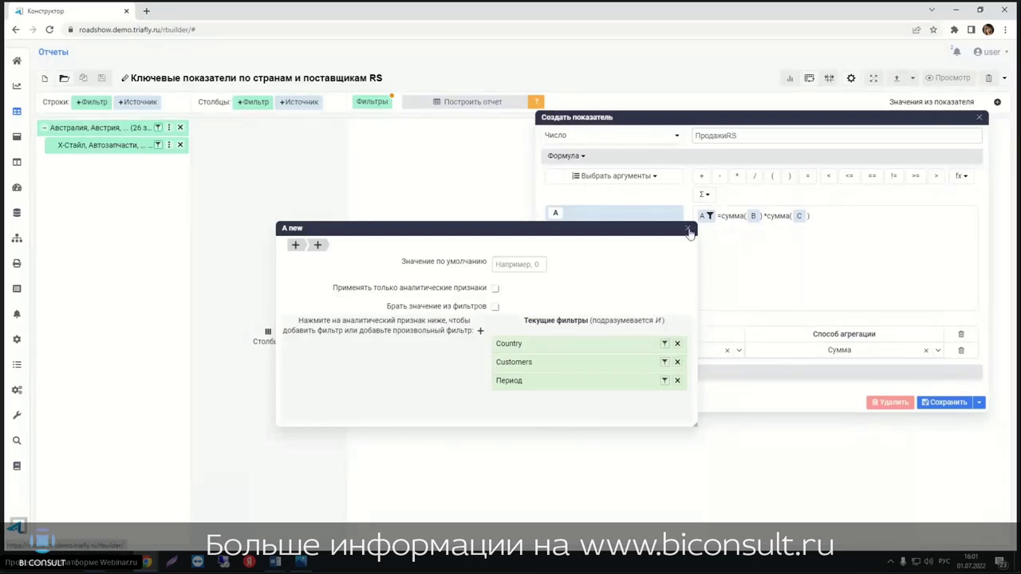
click(689, 232)
mouse_move(752, 216)
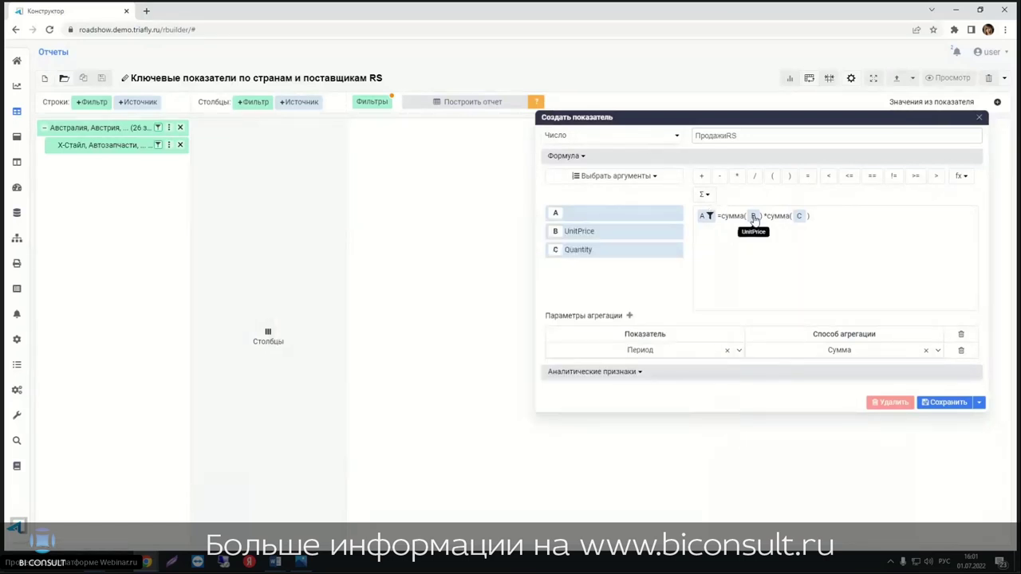
Step: Filter argument B (UnitPrice) by Order > Customers > Country, using the variable x
click(752, 217)
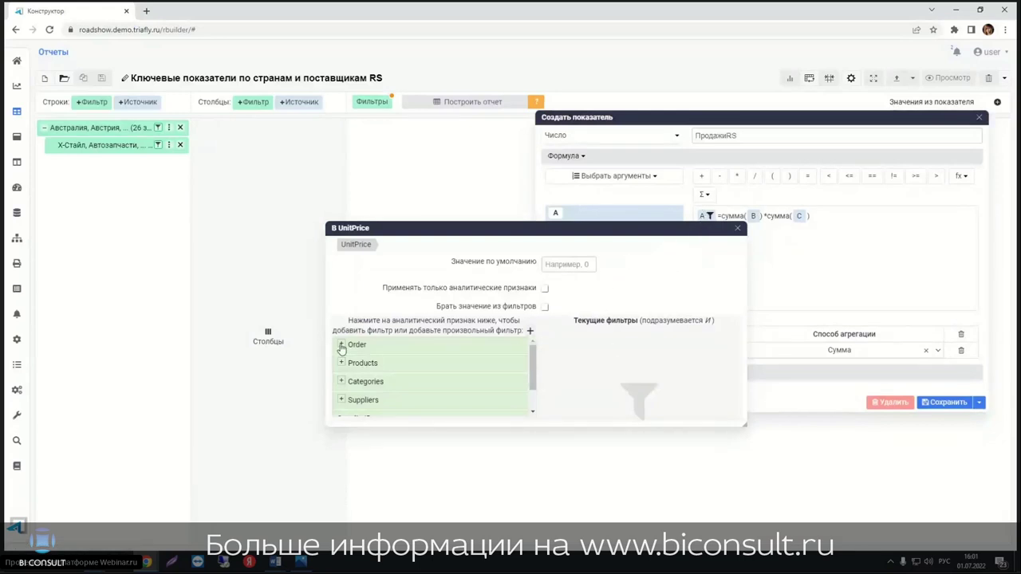
click(341, 345)
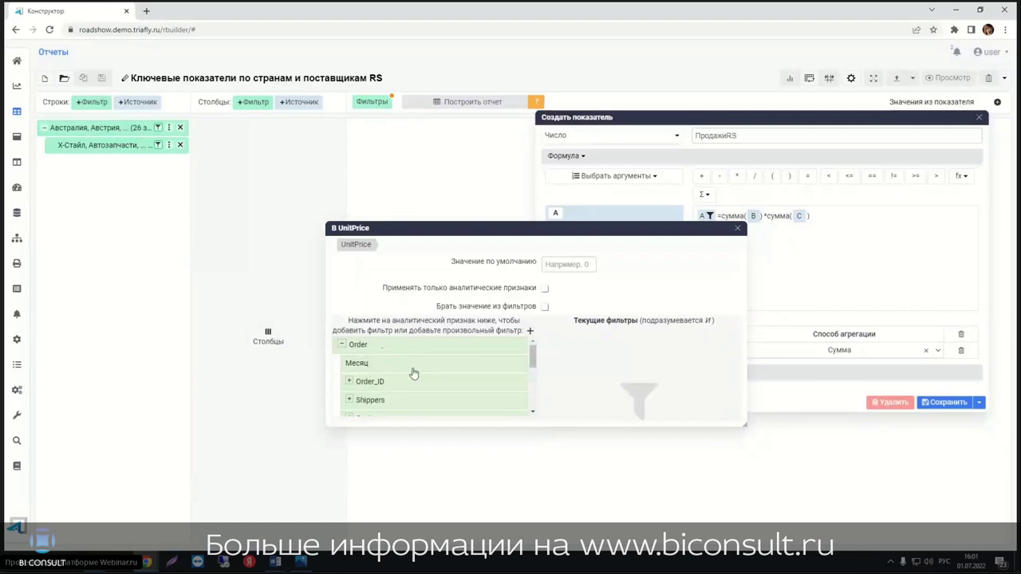
scroll(413, 373, down, 2)
scroll(391, 382, up, 1)
scroll(367, 371, down, 2)
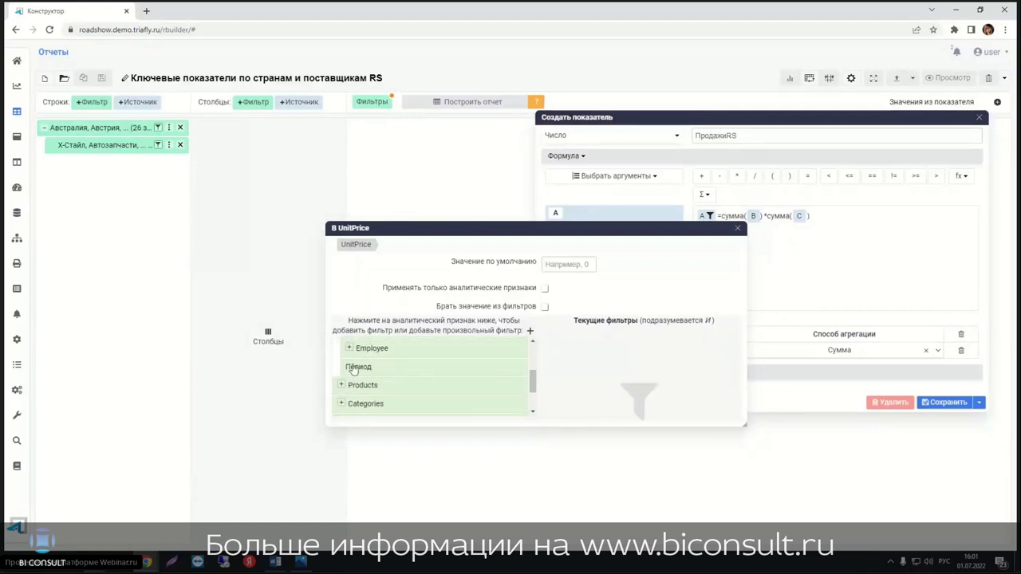
scroll(351, 375, up, 2)
click(349, 384)
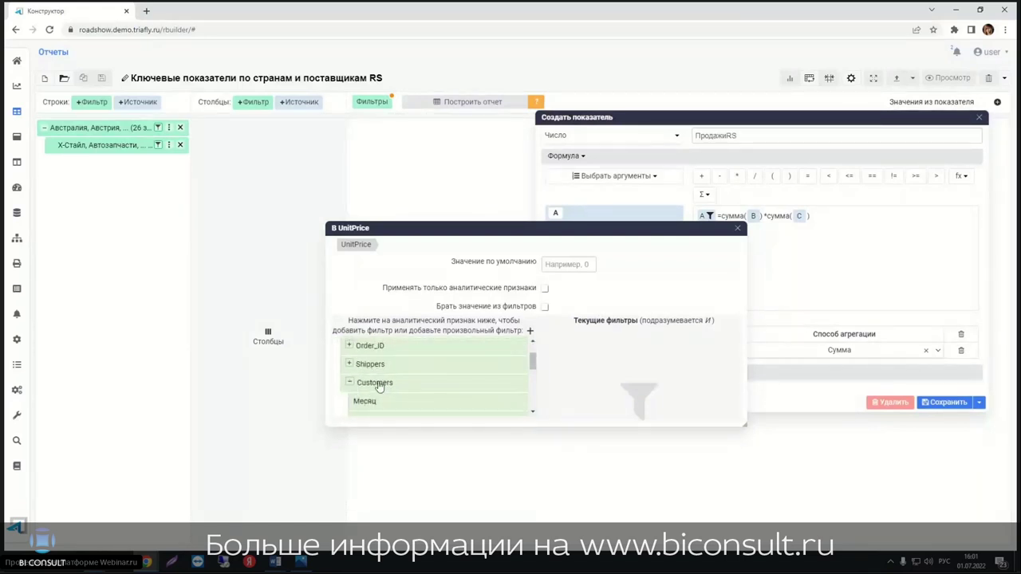
scroll(382, 386, down, 1)
scroll(384, 386, down, 1)
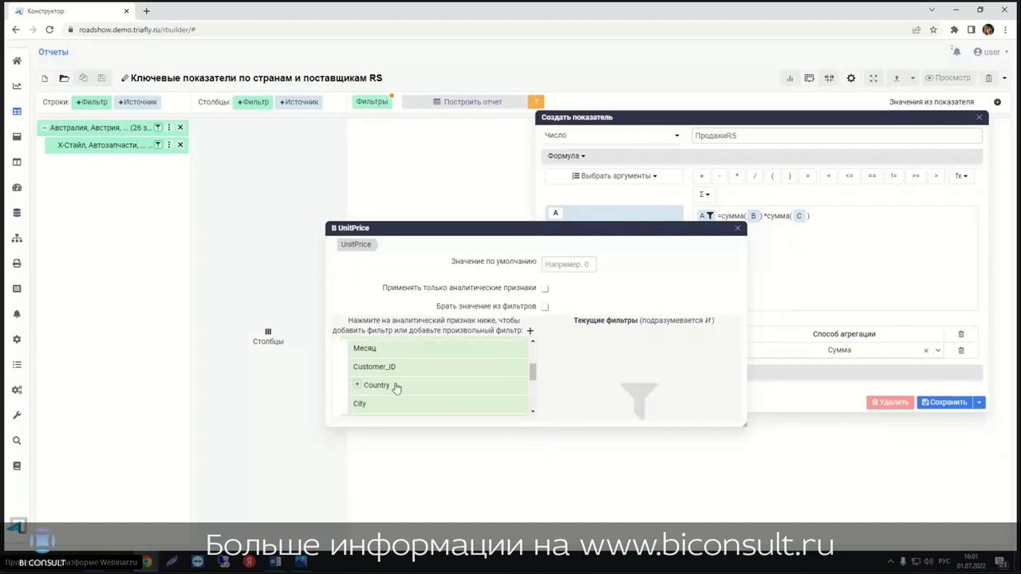
click(391, 385)
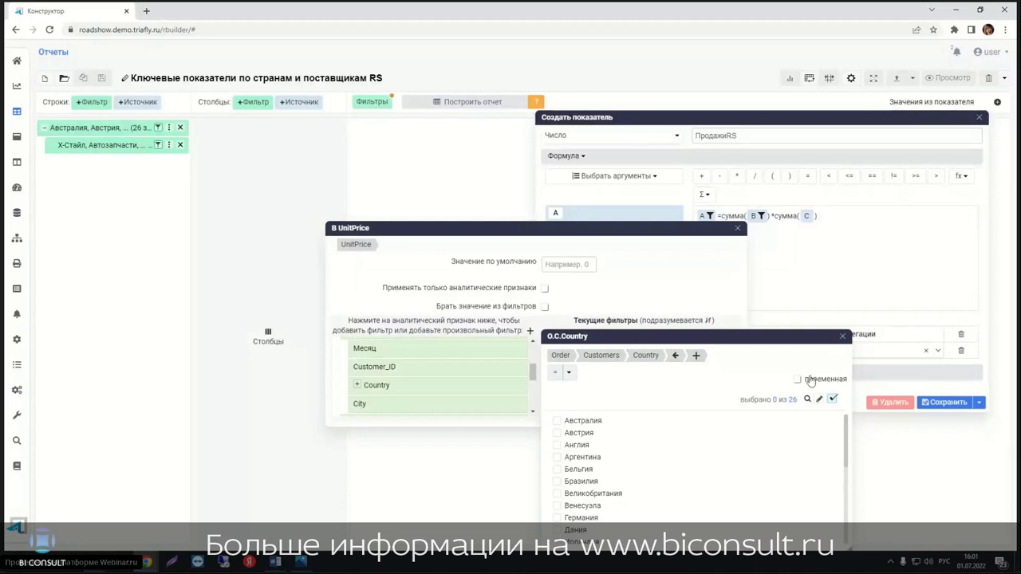
click(817, 382)
click(623, 373)
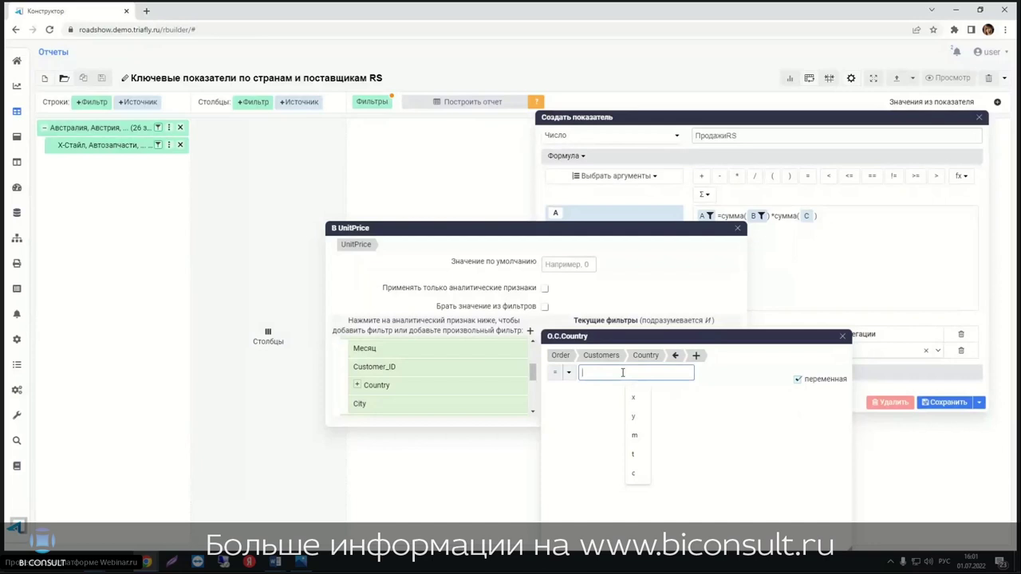
click(634, 397)
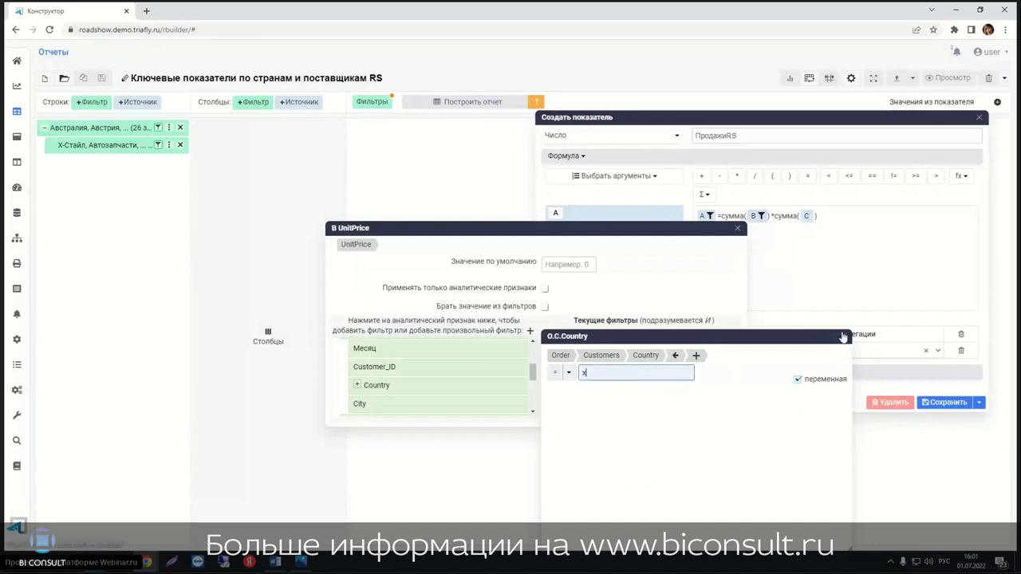
click(843, 338)
Step: Add an O.Customers filter to argument B, bound to the variable y
scroll(373, 373, up, 2)
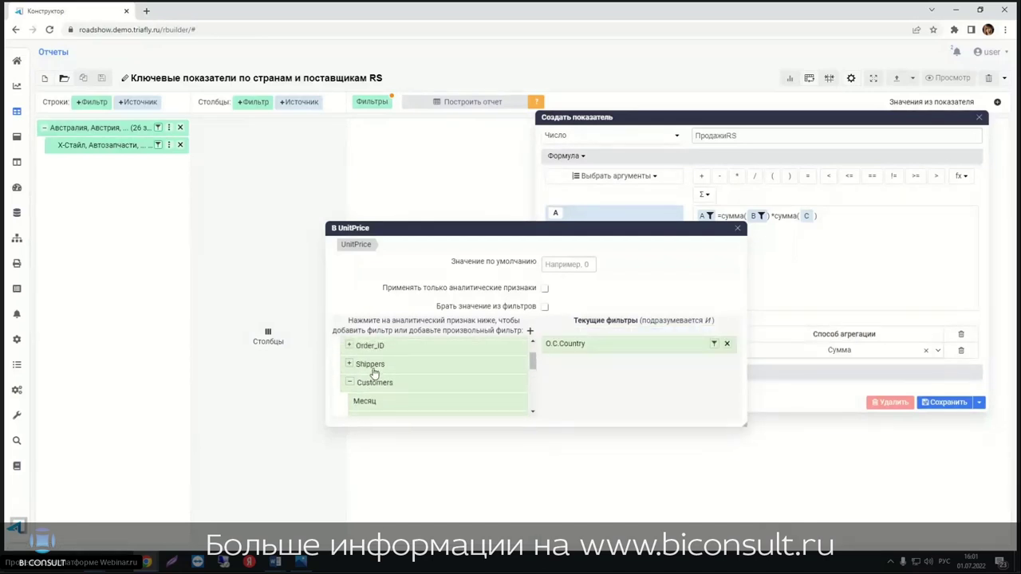
scroll(373, 372, up, 1)
scroll(372, 375, down, 1)
scroll(370, 385, up, 2)
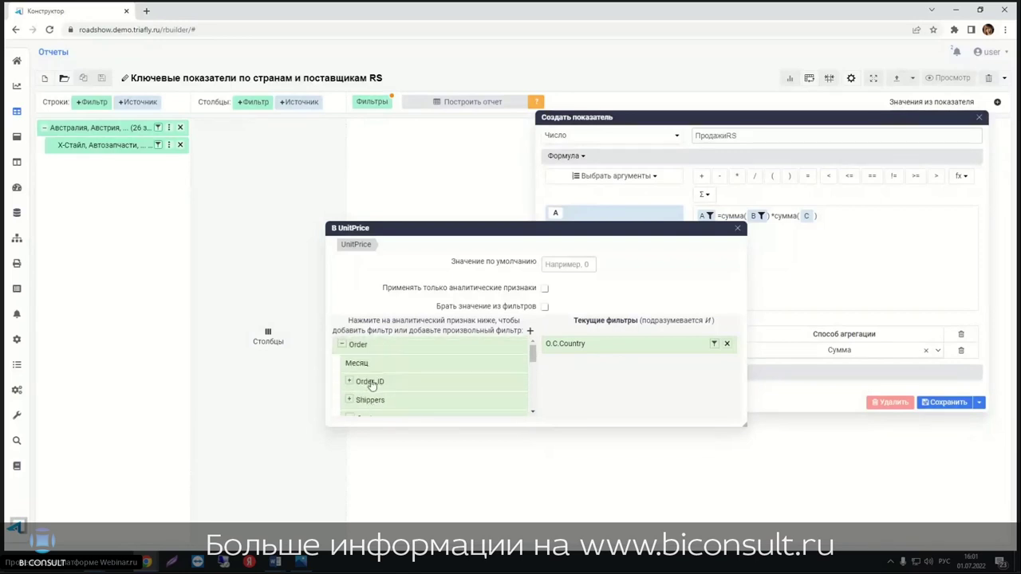
scroll(371, 383, down, 3)
scroll(371, 371, down, 2)
scroll(375, 375, up, 2)
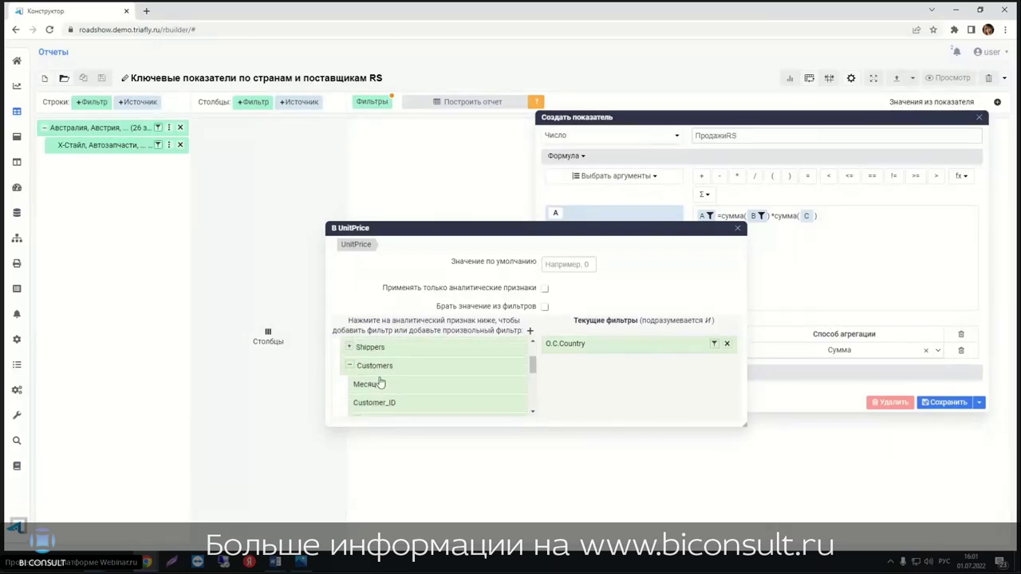
click(380, 383)
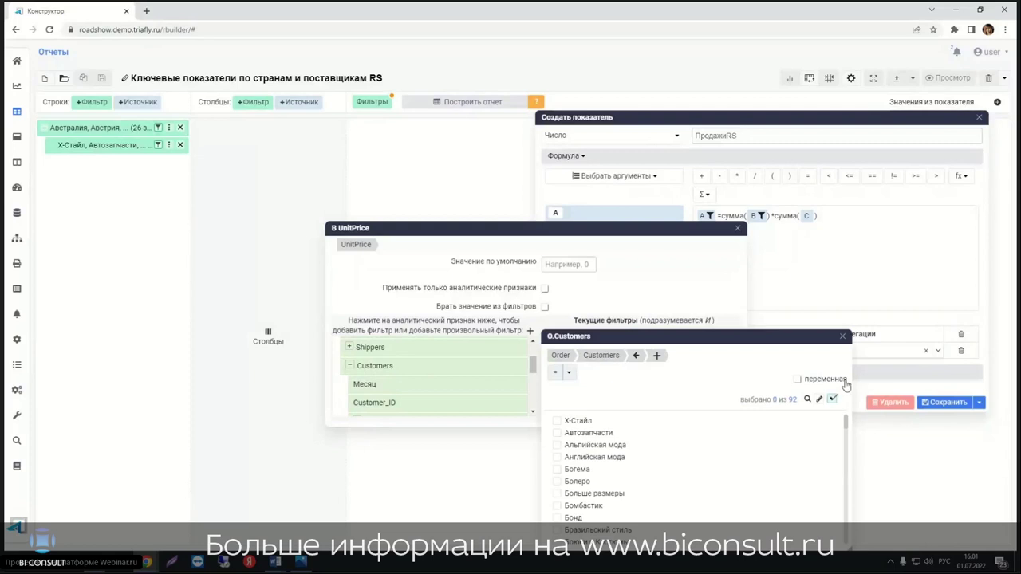
click(845, 383)
text(y)
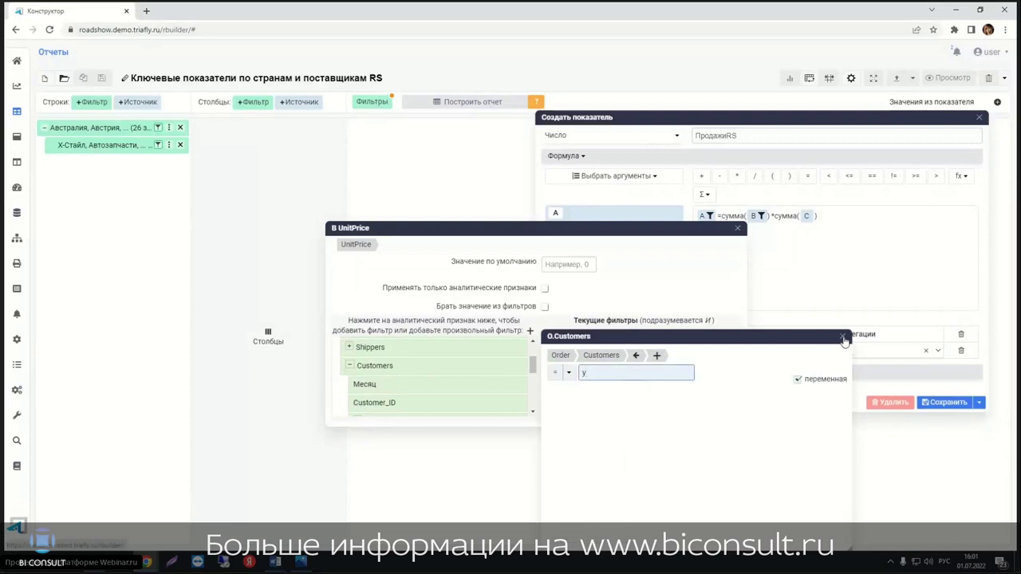
click(844, 338)
Step: Add an O.Период filter bound to the variable t and review B's filters
scroll(397, 379, up, 1)
scroll(396, 379, down, 1)
scroll(399, 378, up, 1)
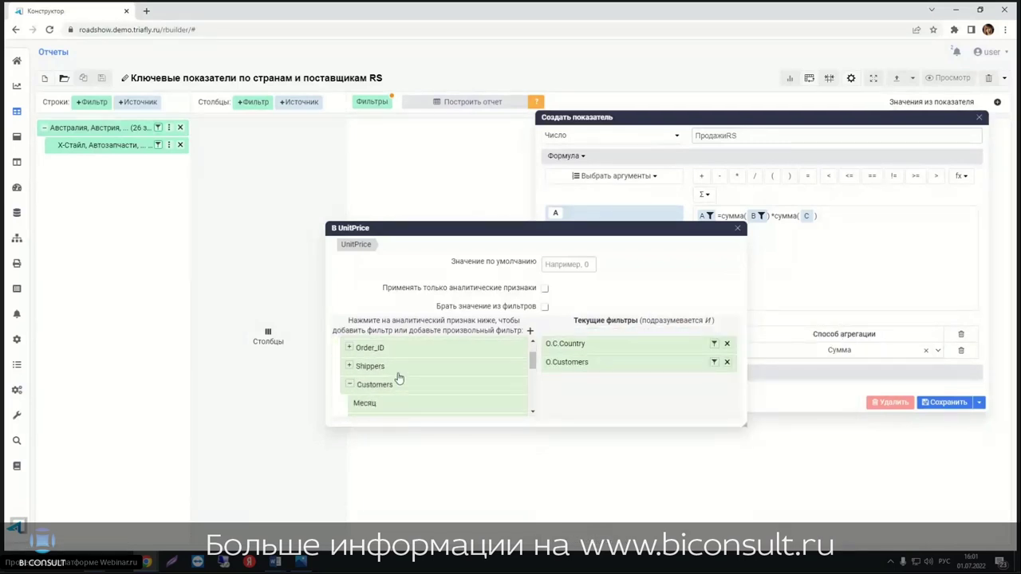
scroll(399, 378, up, 1)
scroll(395, 375, up, 1)
scroll(384, 383, down, 5)
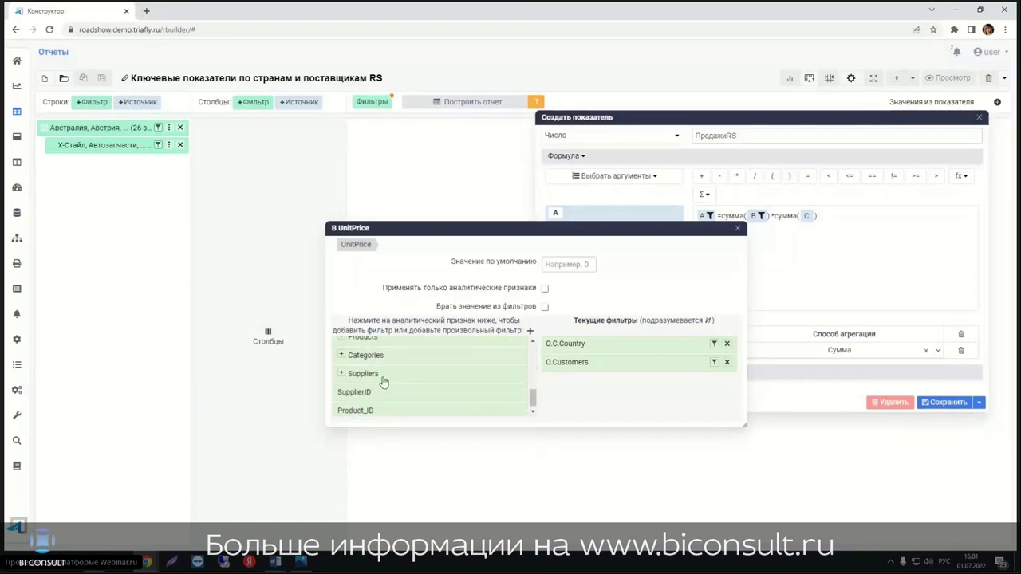
scroll(384, 383, up, 3)
scroll(381, 383, down, 1)
scroll(373, 381, down, 1)
click(367, 373)
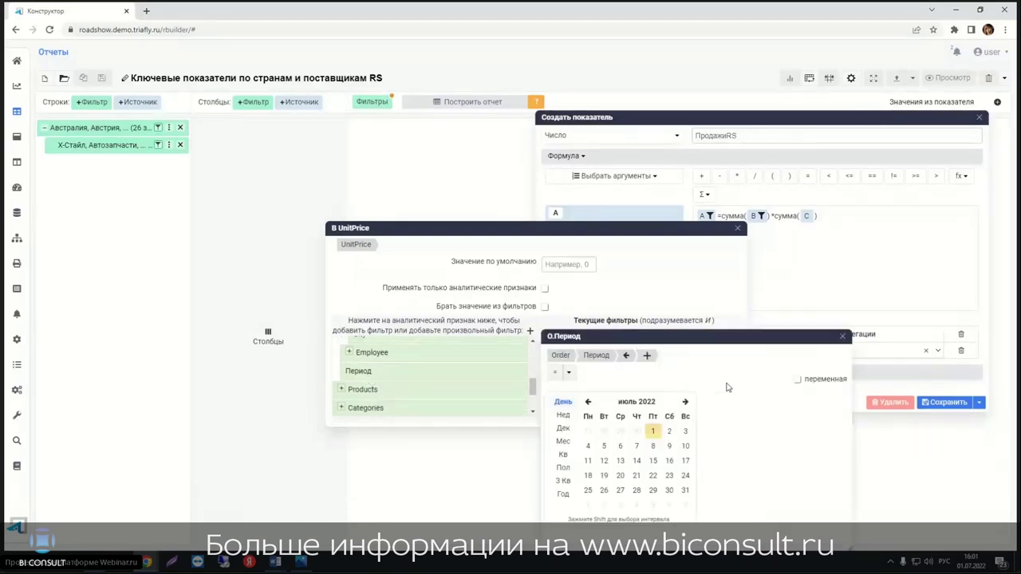
click(799, 379)
click(636, 372)
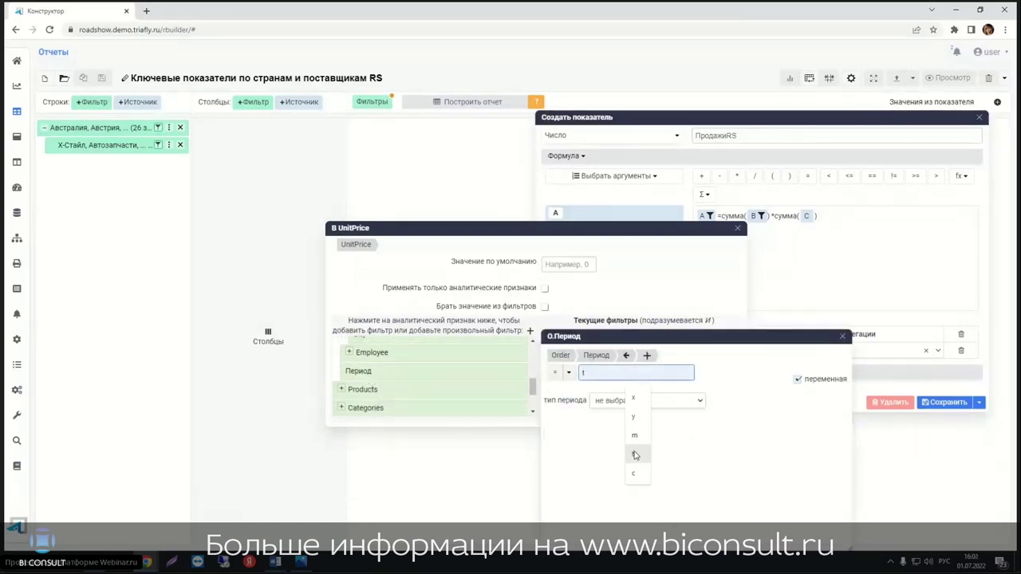
click(636, 455)
click(843, 335)
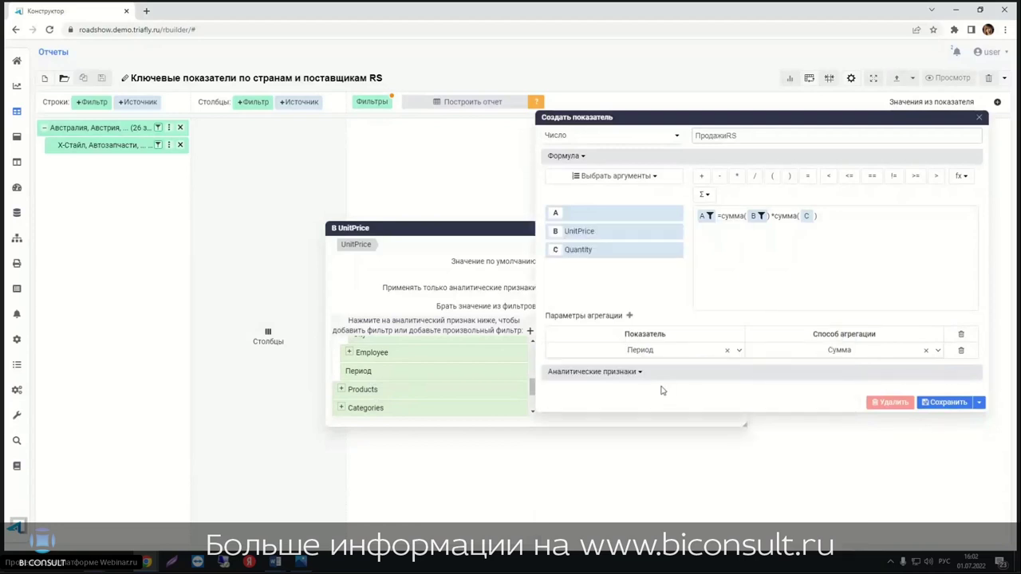
click(456, 227)
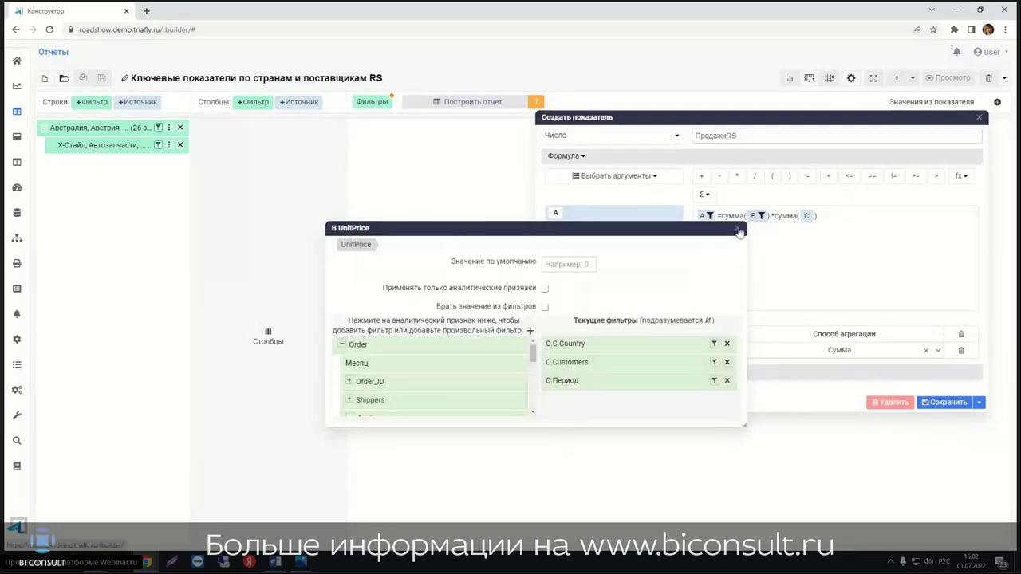
click(737, 229)
Step: Add an O.C.Country filter to argument C (Quantity), bound to the variable x
click(804, 217)
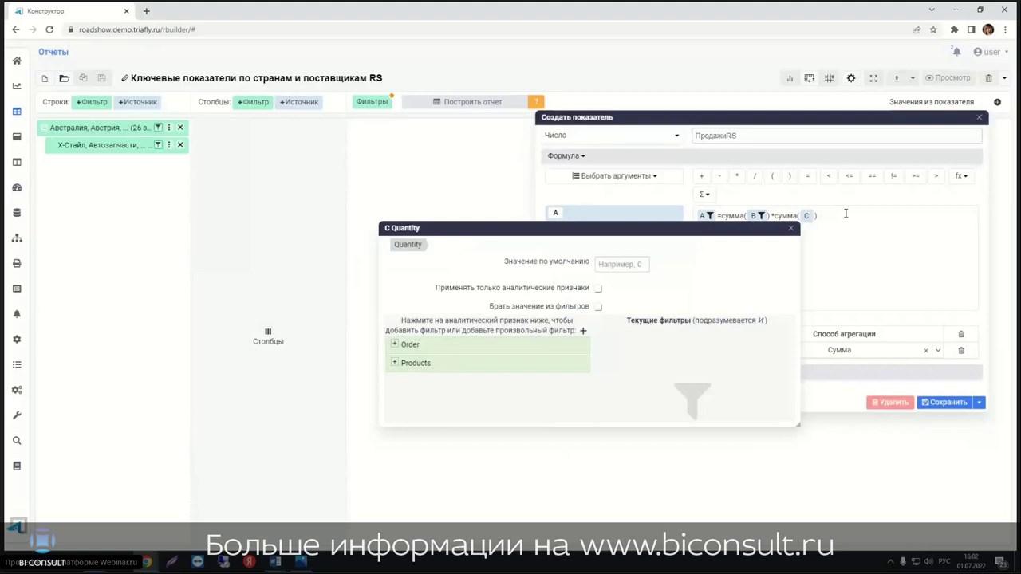
click(399, 345)
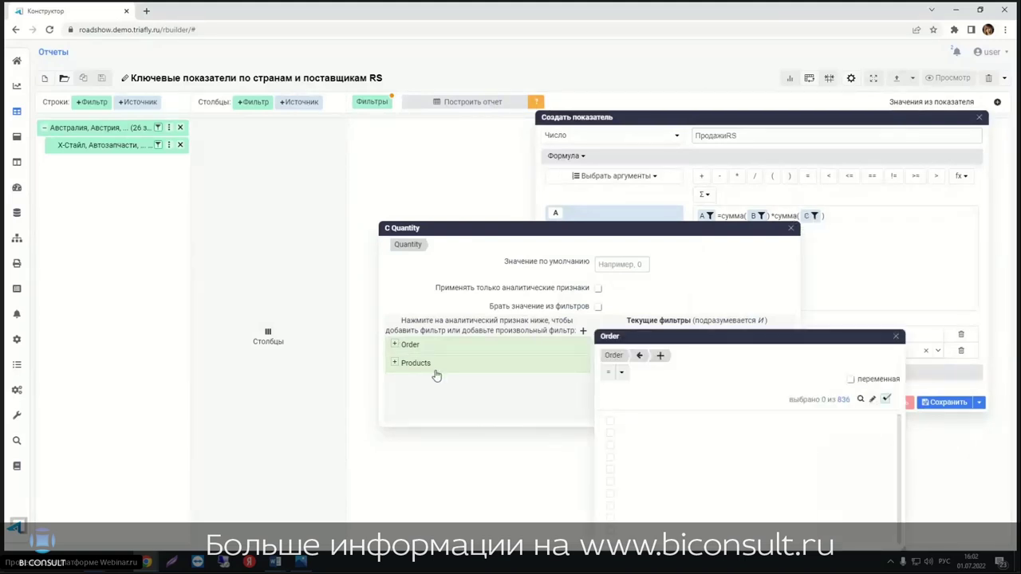
click(895, 337)
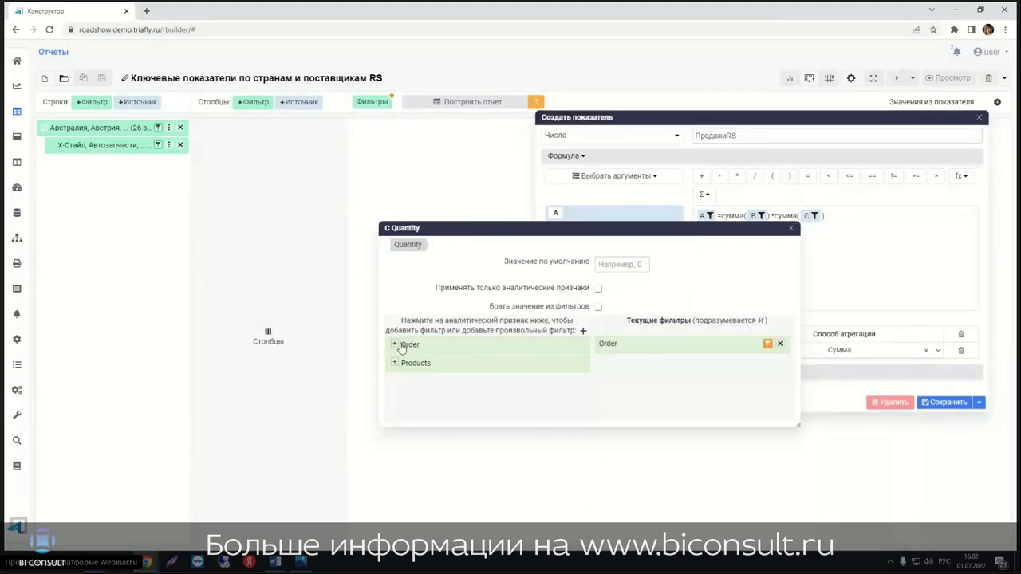
click(779, 344)
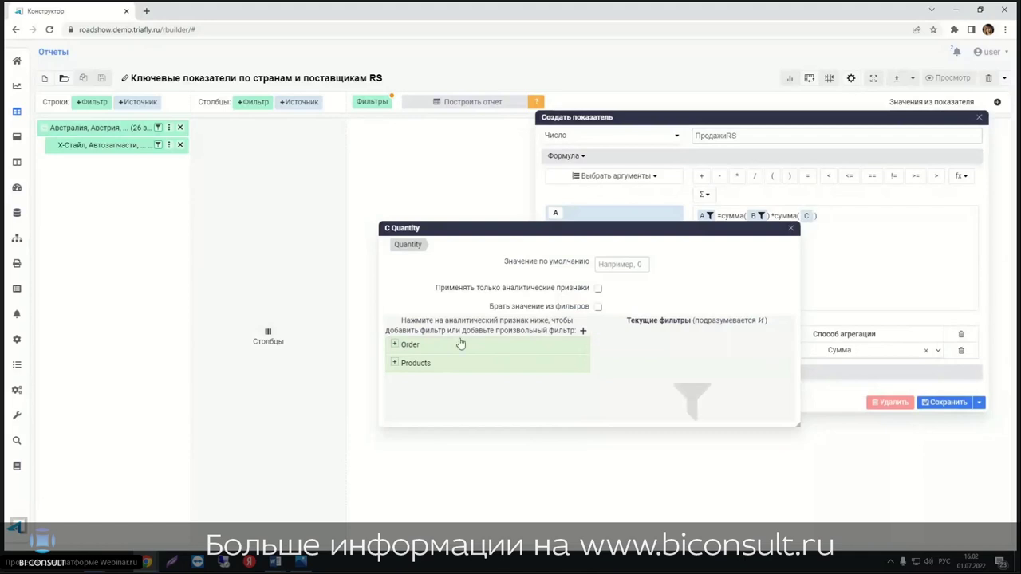
click(397, 345)
scroll(399, 367, down, 3)
click(407, 351)
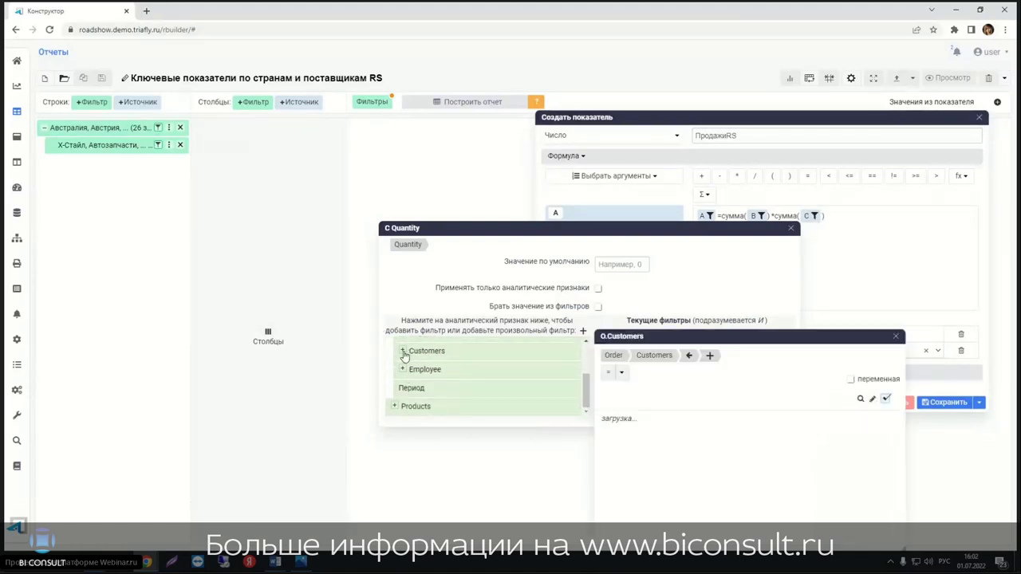
click(896, 337)
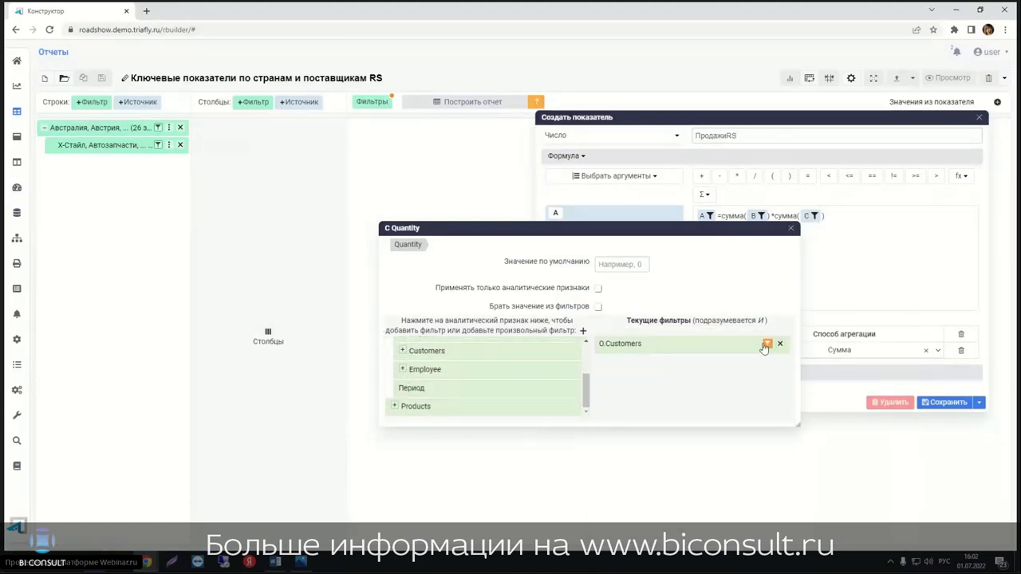
click(779, 344)
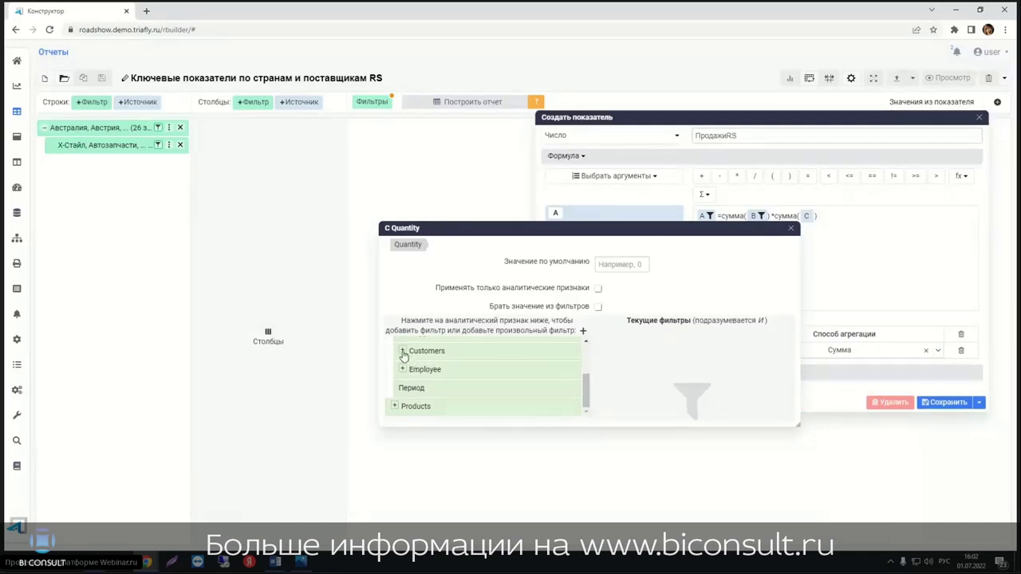
click(402, 350)
scroll(428, 365, down, 2)
click(429, 355)
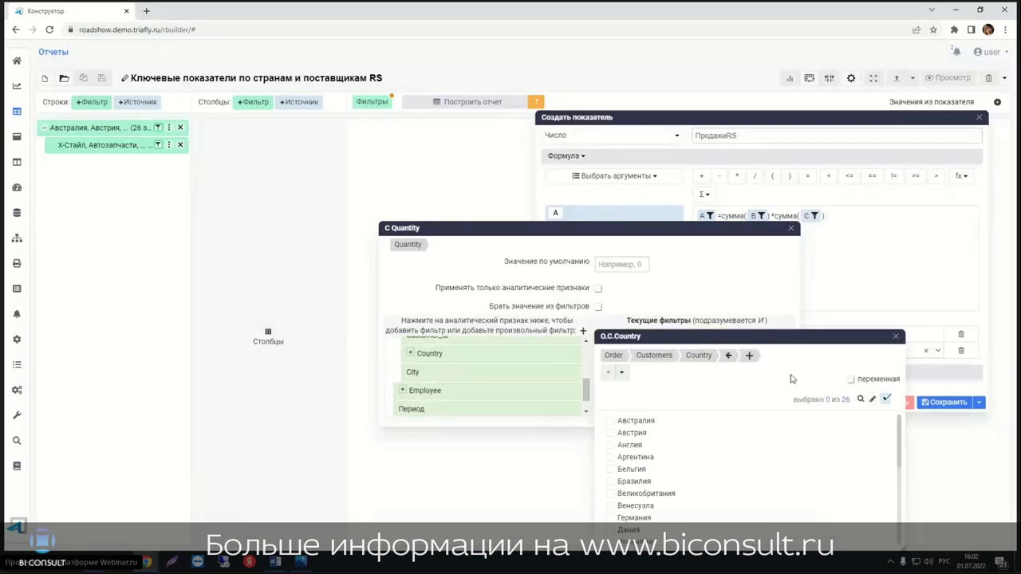
click(882, 381)
text(x)
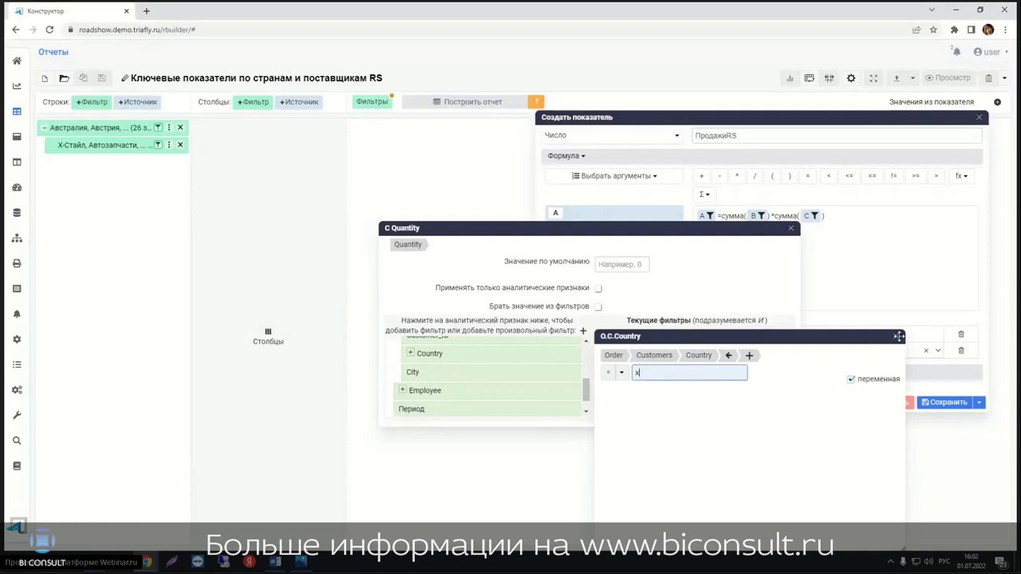
click(897, 338)
Step: Add an O.Customers filter to argument C, bound to the variable y
scroll(427, 375, up, 3)
scroll(425, 378, up, 3)
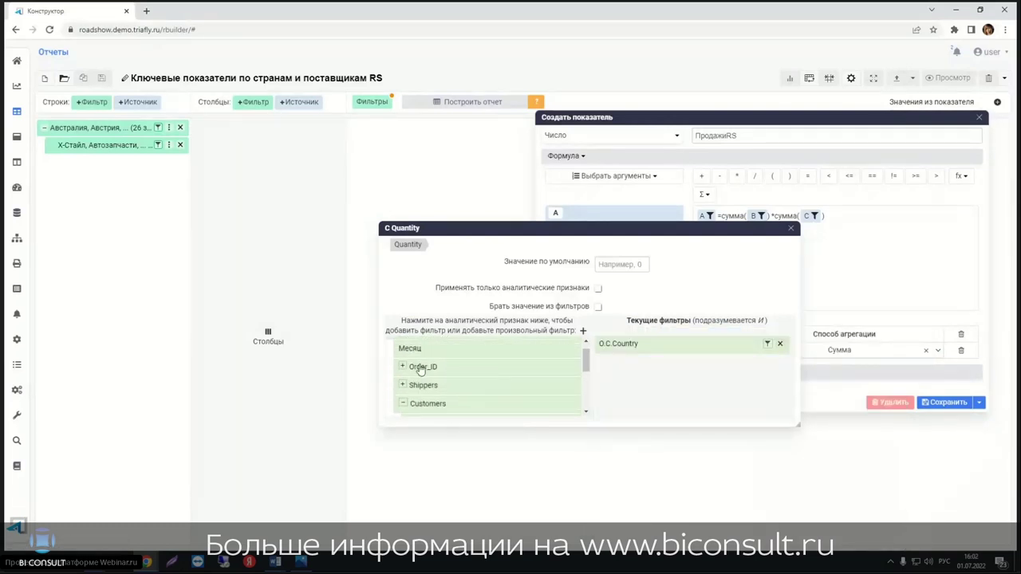
scroll(425, 375, up, 2)
scroll(429, 361, up, 2)
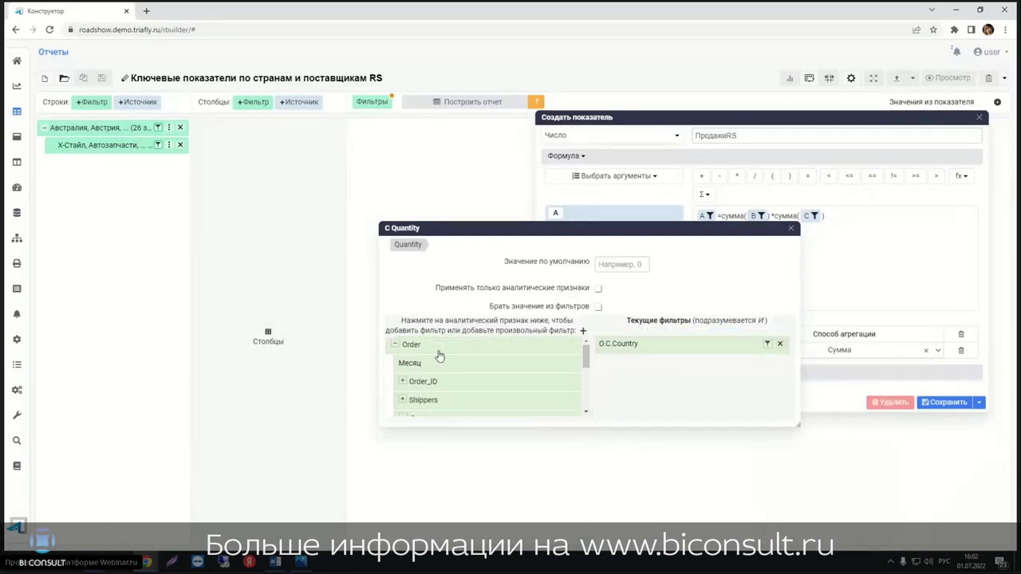
scroll(429, 360, down, 2)
click(428, 366)
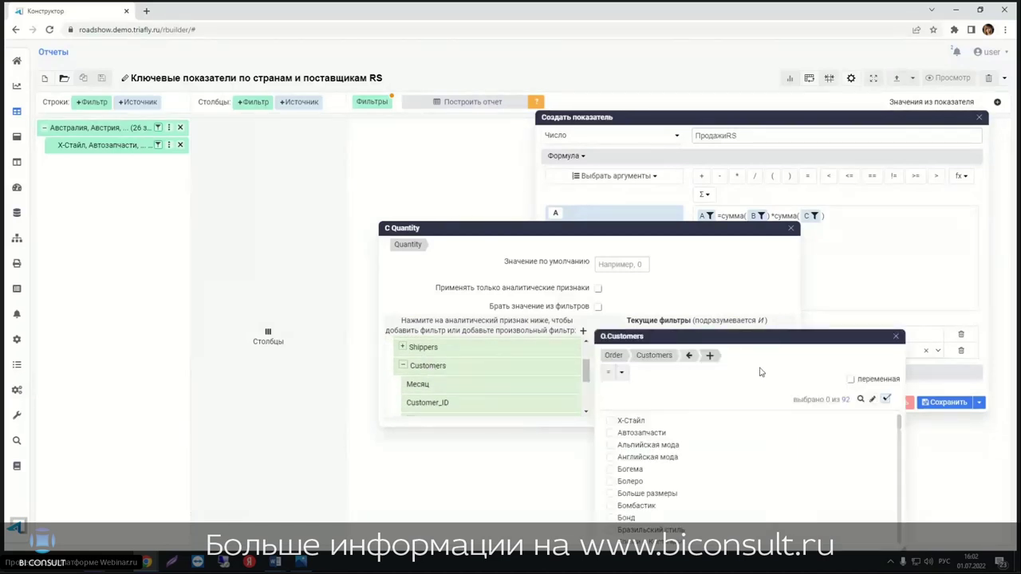
click(851, 379)
text(y)
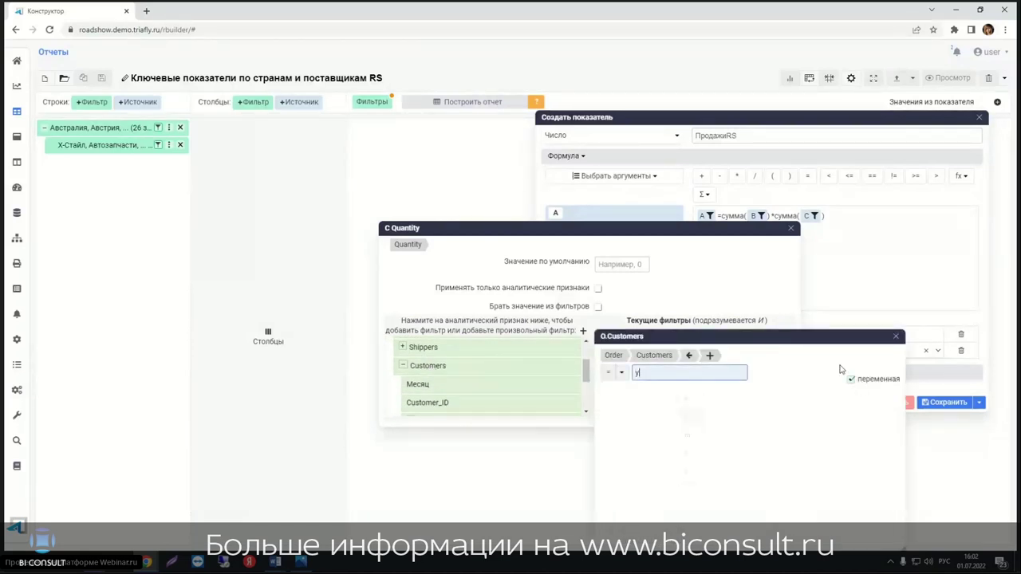
click(894, 337)
Step: Add an O.Период filter to argument C, bound to the variable t
scroll(446, 372, up, 2)
scroll(446, 372, up, 1)
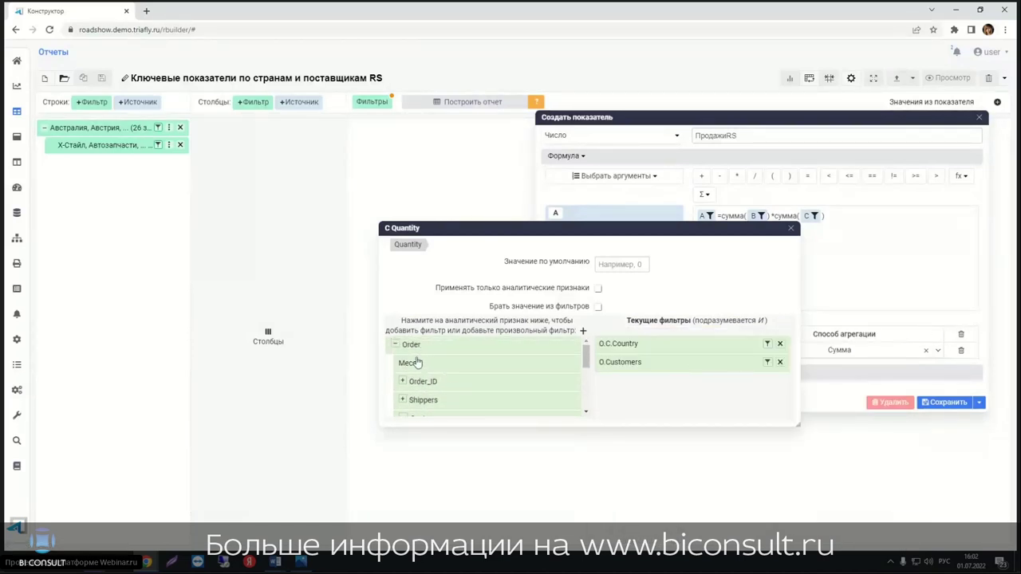
scroll(458, 386, down, 2)
scroll(423, 394, down, 1)
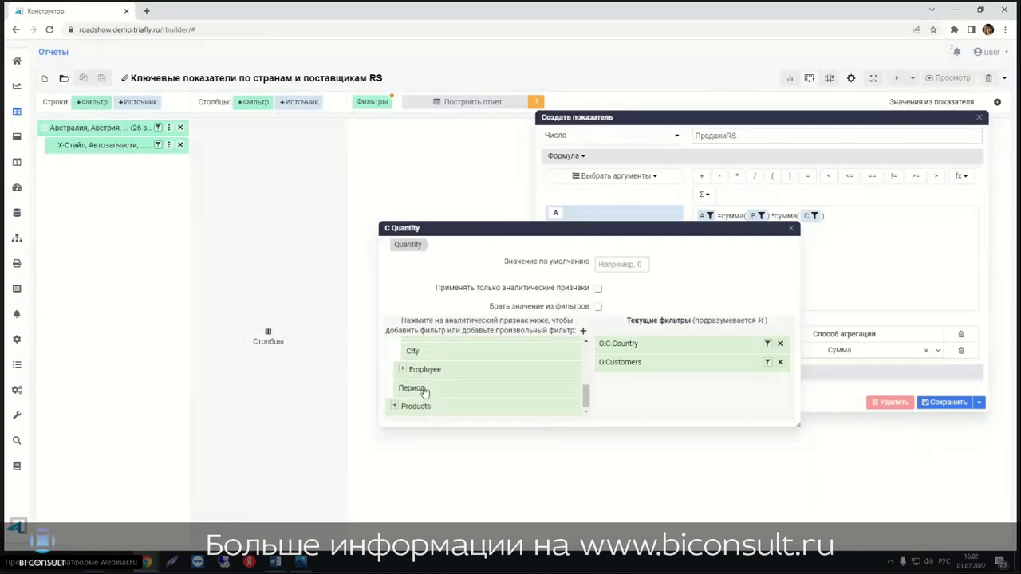
click(415, 389)
click(851, 379)
text(t)
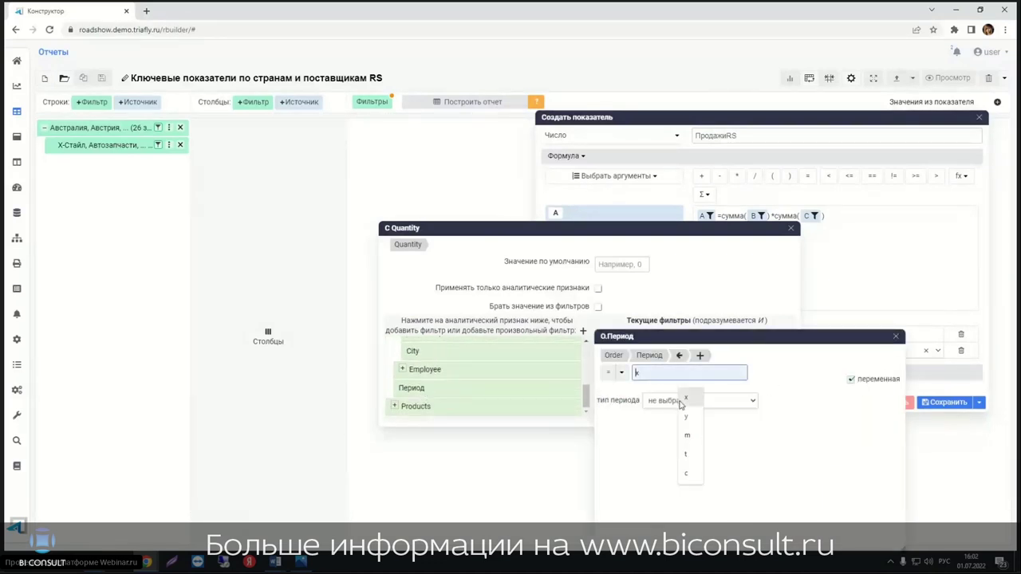
click(689, 452)
click(895, 337)
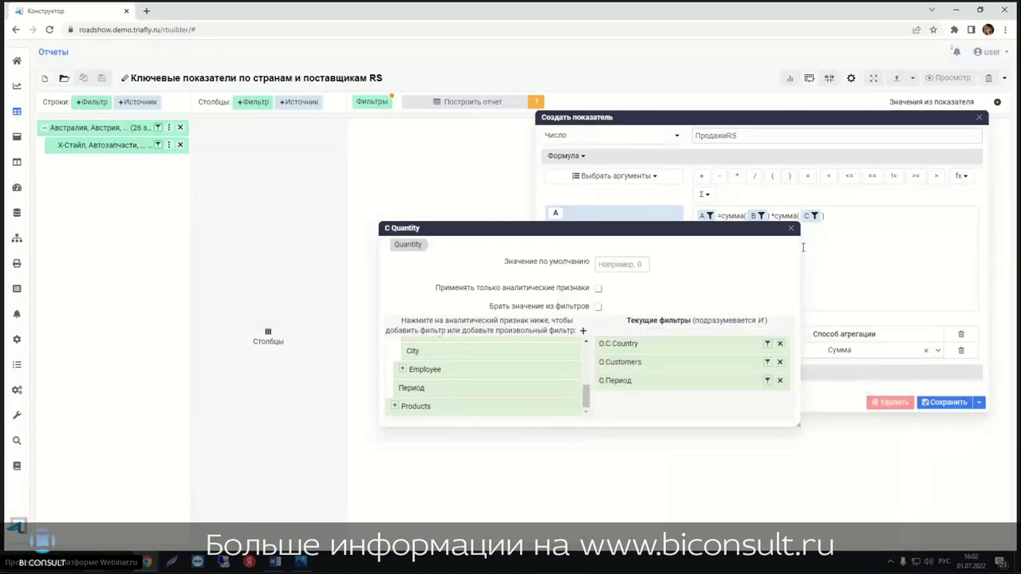
Step: Save the ПродажиRS indicator into the Road Show group and return to the report builder
click(790, 230)
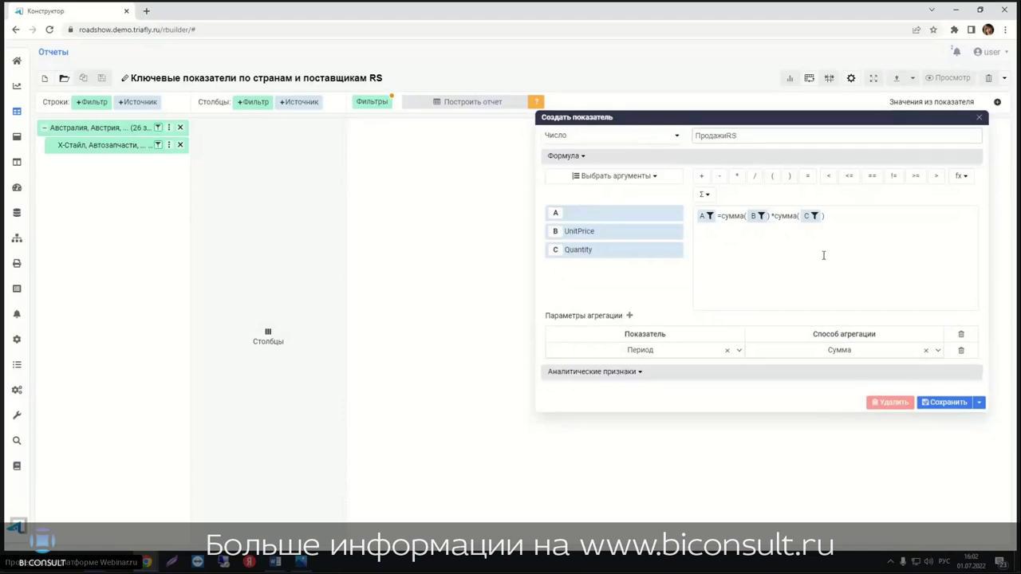
click(946, 404)
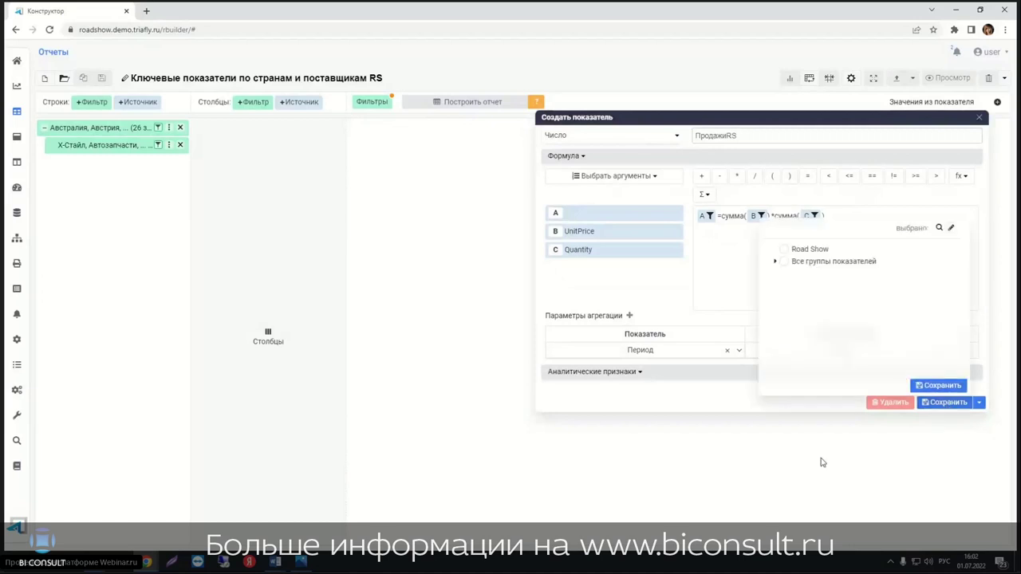
click(809, 250)
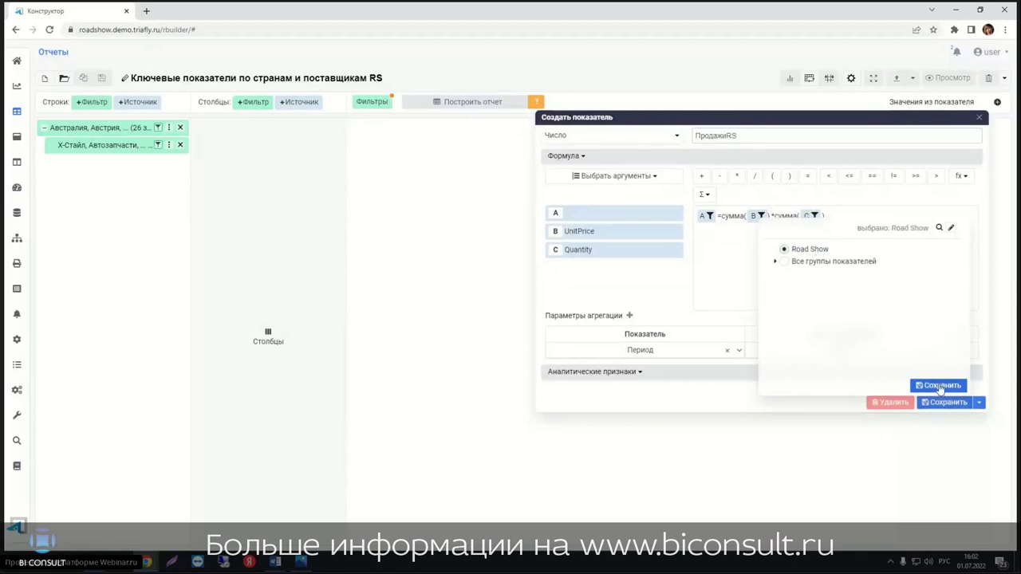
click(938, 385)
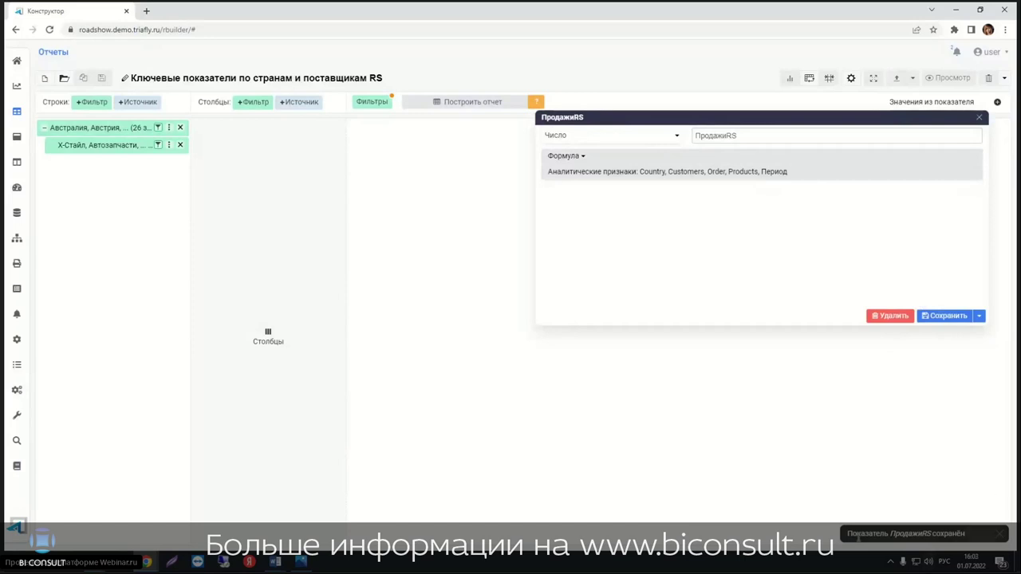
click(979, 117)
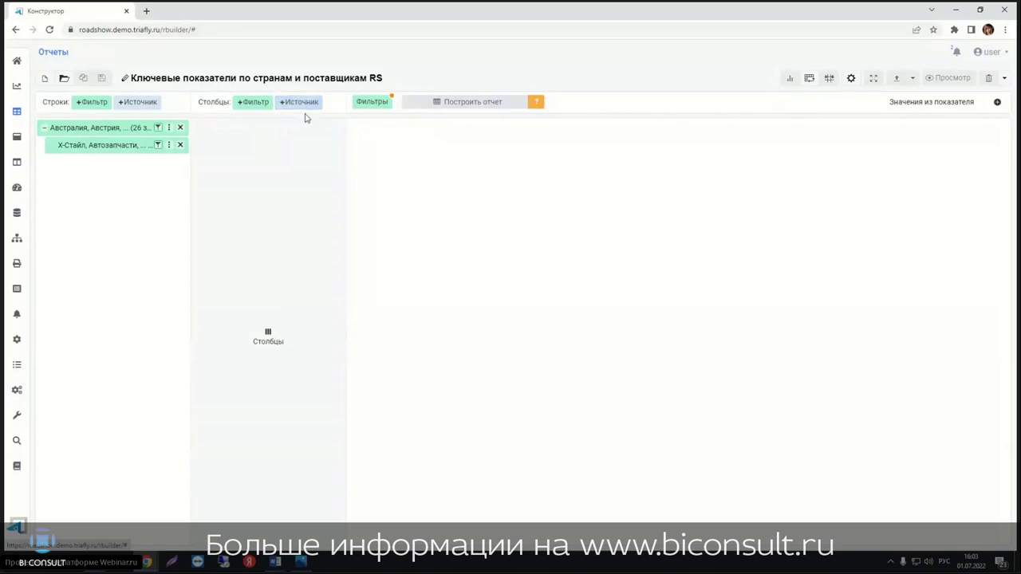
Step: Add ПродажиRS as the column source of the countries and suppliers report
click(307, 109)
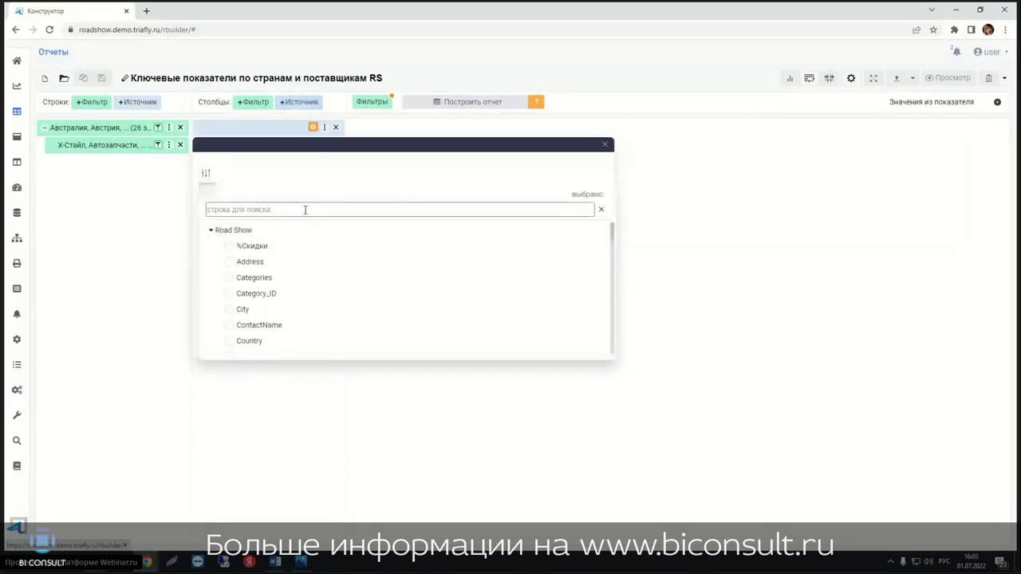
text(прод)
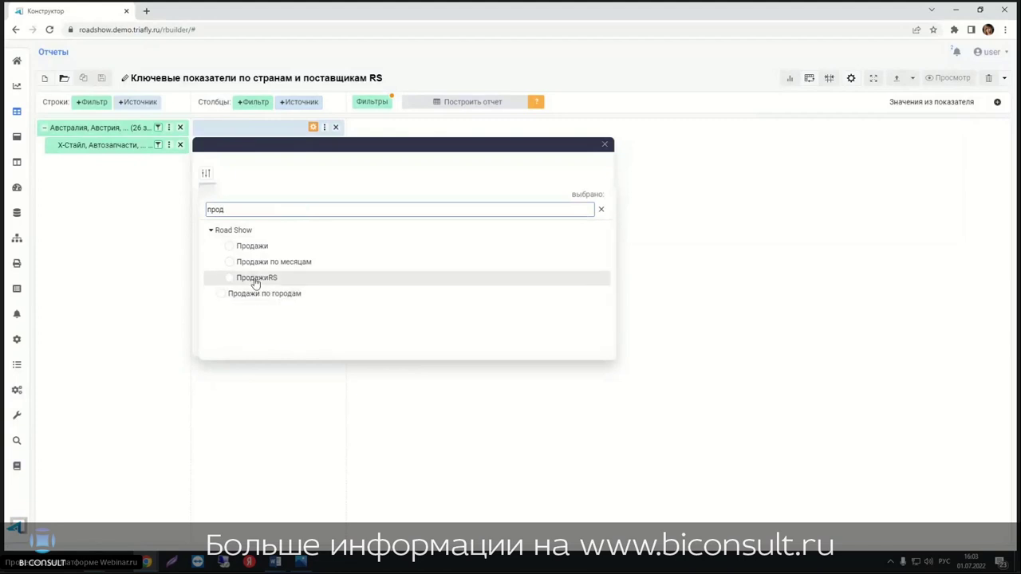
click(254, 277)
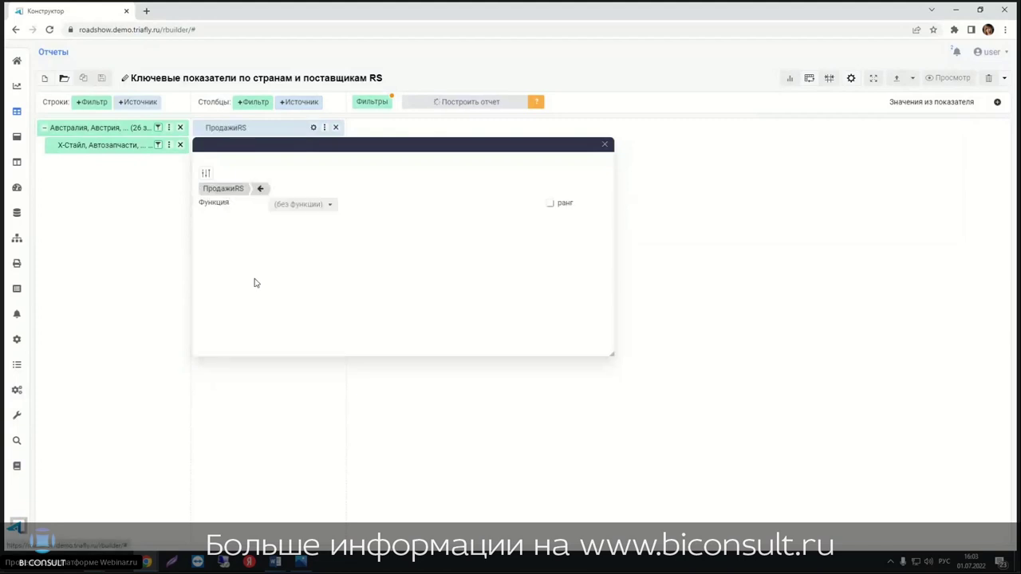
click(605, 145)
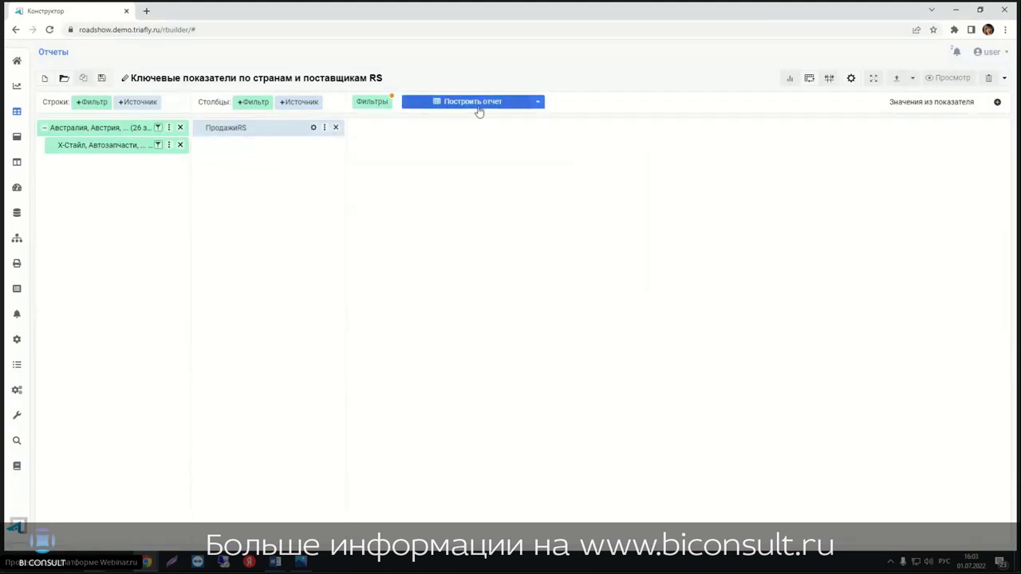
Step: Build the report and browse the country supplier rows under the ПродажиRS column
click(488, 102)
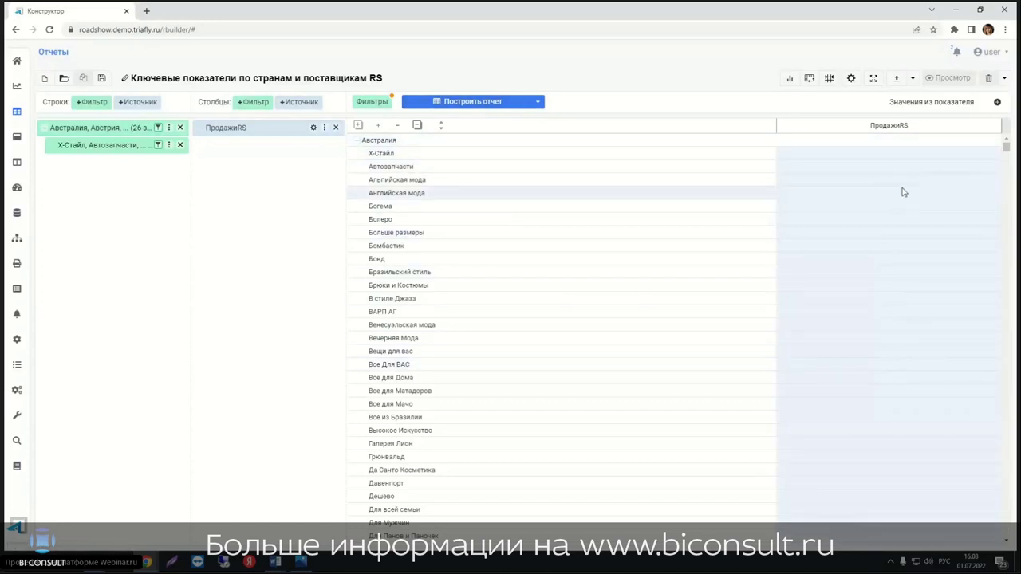
drag(1005, 153, 1006, 209)
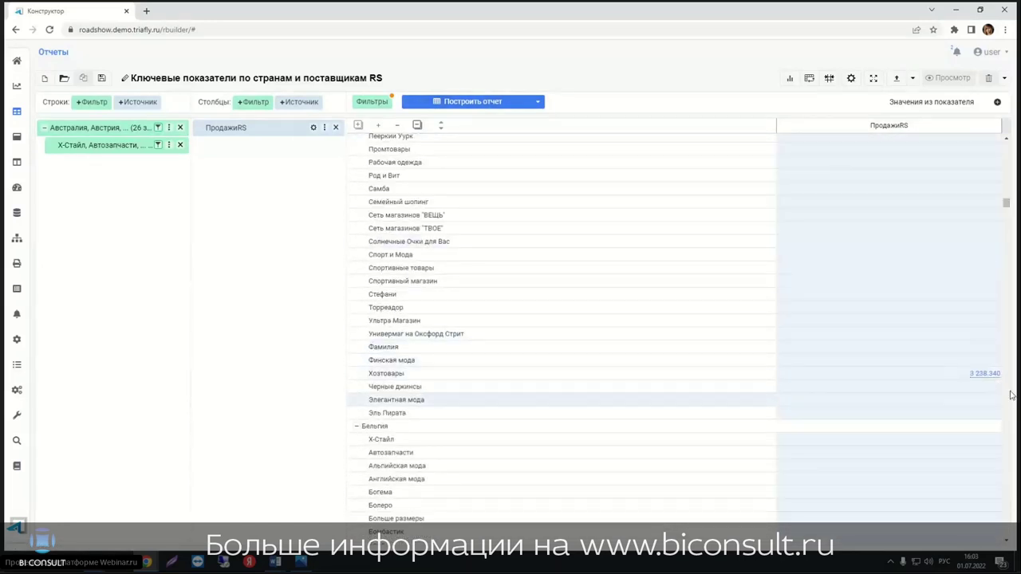
scroll(558, 319, up, 5)
scroll(558, 319, up, 5)
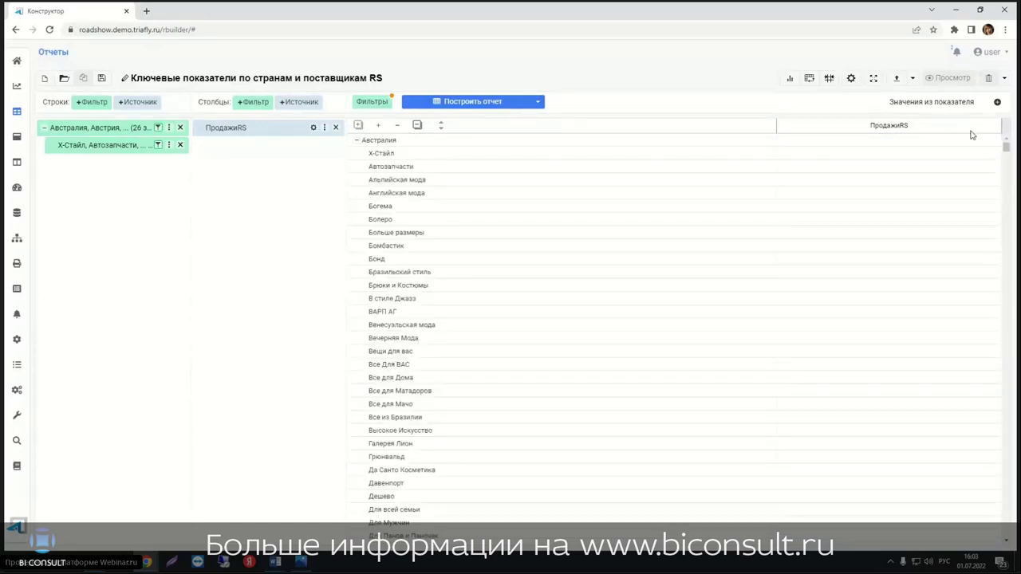
scroll(478, 239, up, 5)
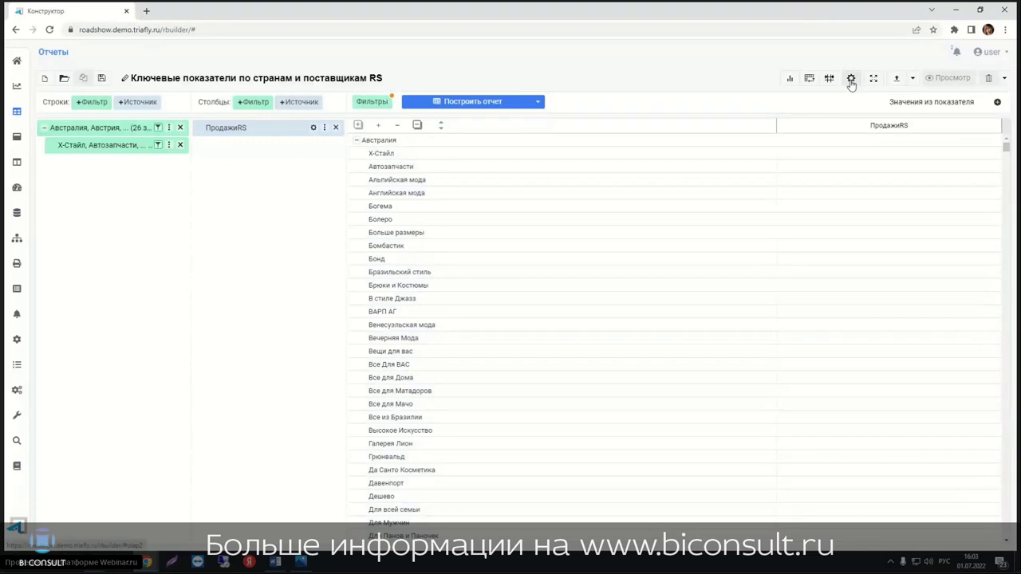
Step: Enable 'Пропускать пустые строки' in the report settings and rebuild the report
click(851, 81)
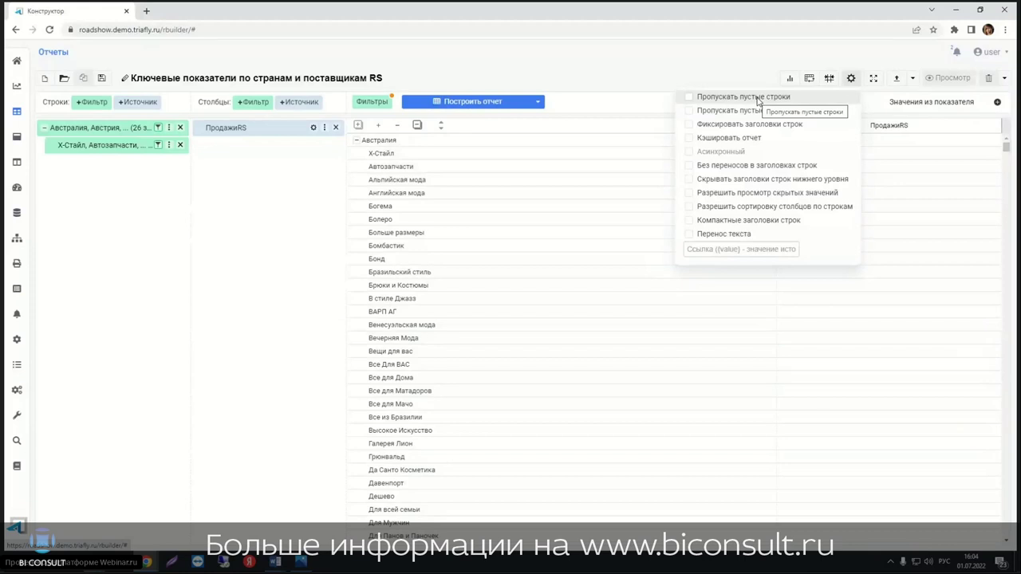
click(757, 101)
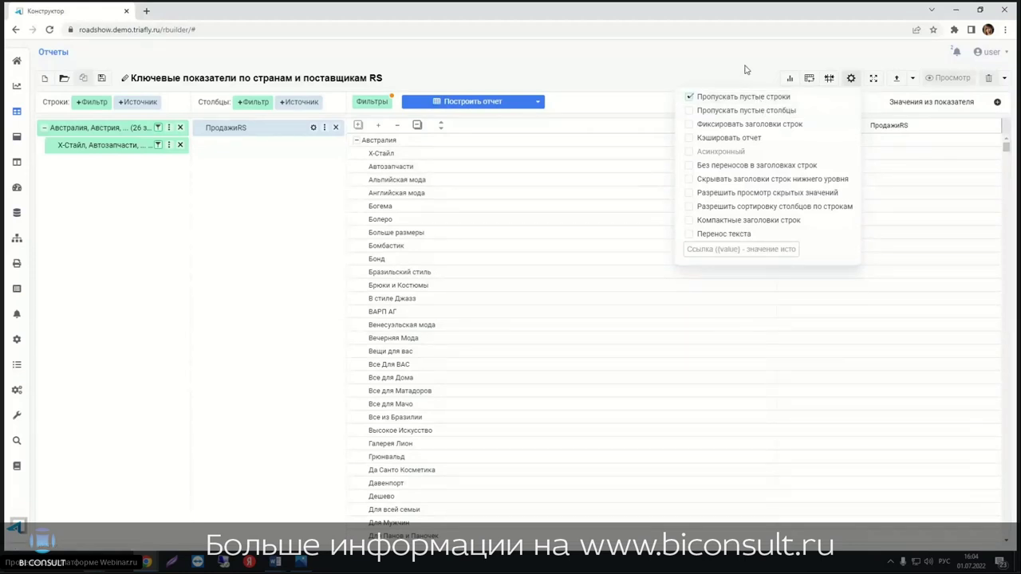
click(486, 103)
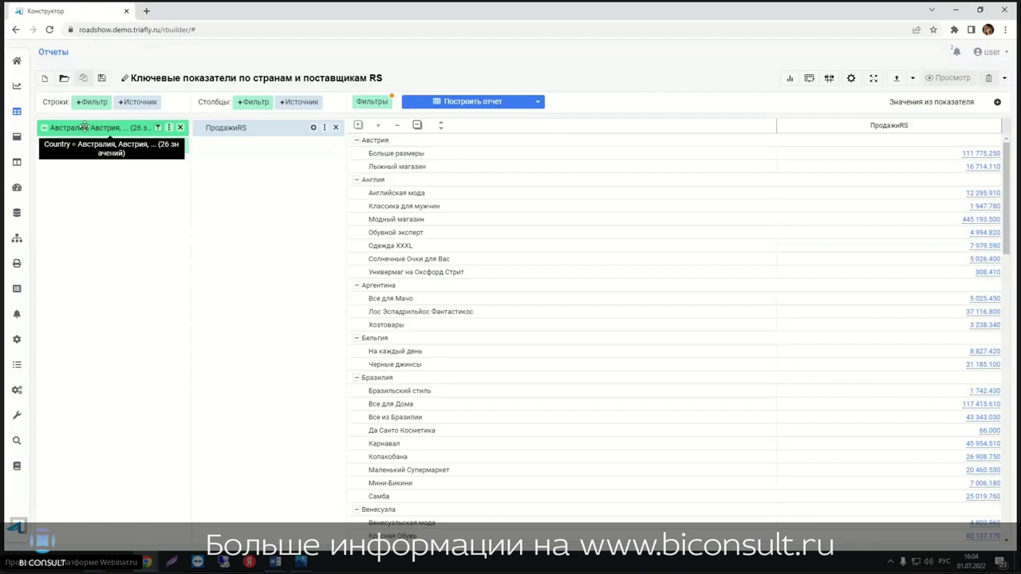
Step: Set country totals to 'С учетом фильтров дочерних заголовков' and rebuild the report
click(158, 128)
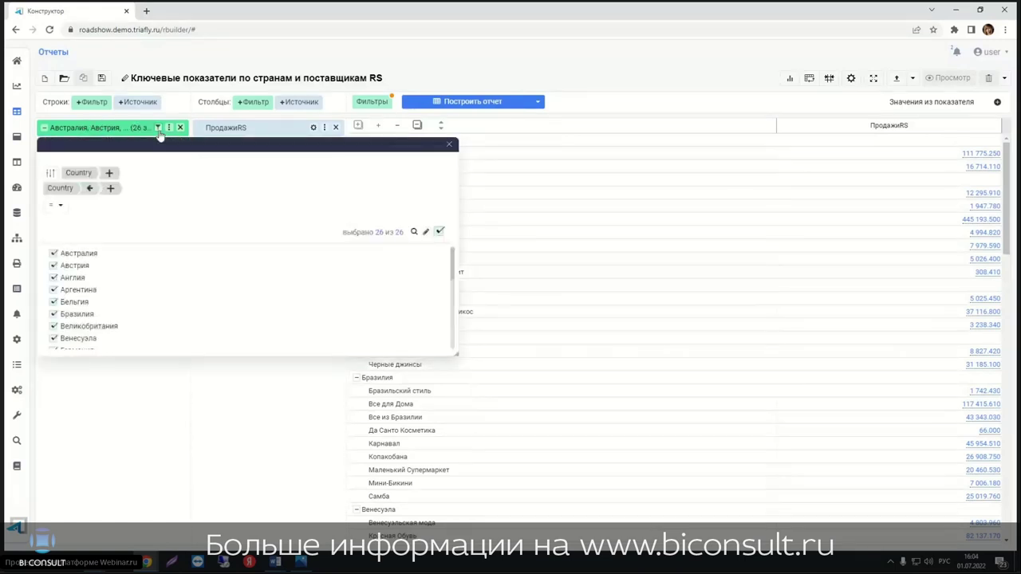
click(50, 174)
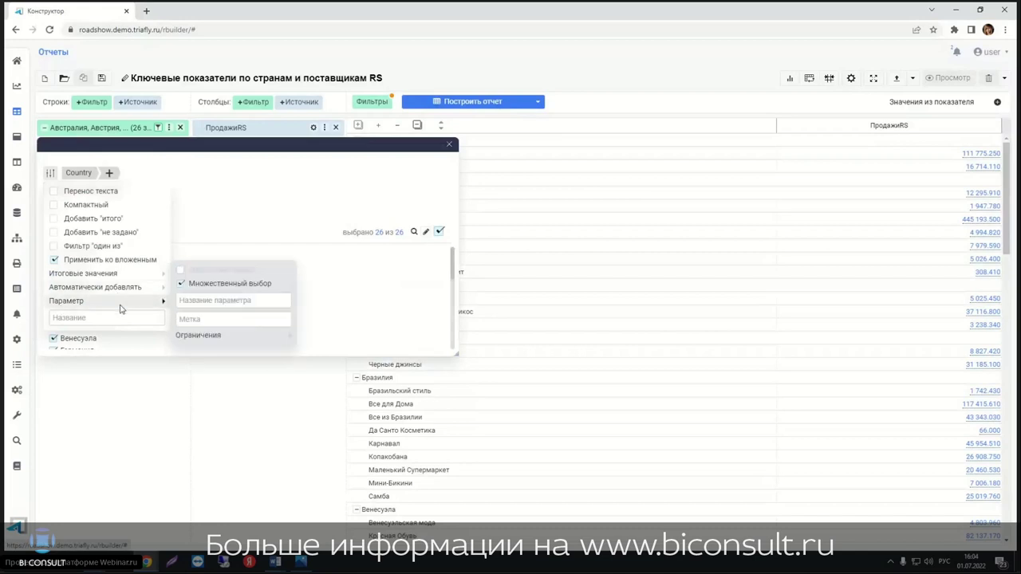
mouse_move(83, 274)
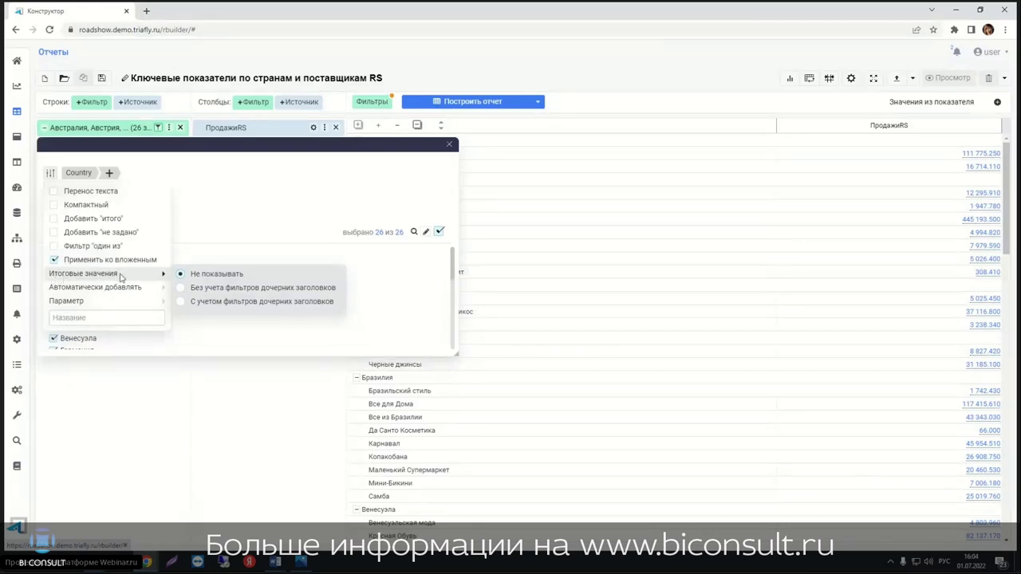
click(180, 302)
click(449, 145)
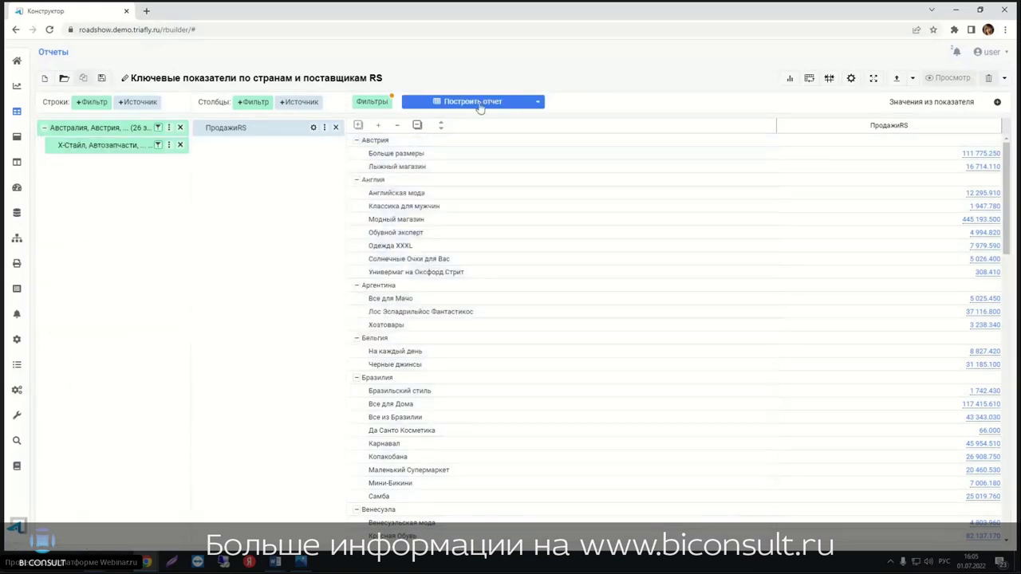
click(479, 103)
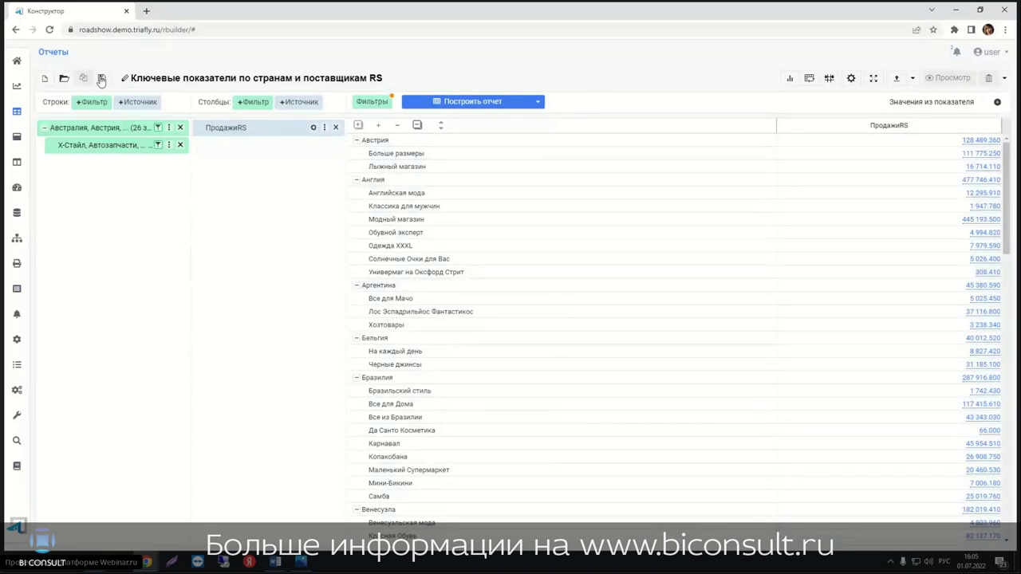
Step: Save the report to the RS group, then switch to Просмотр to view it
click(101, 81)
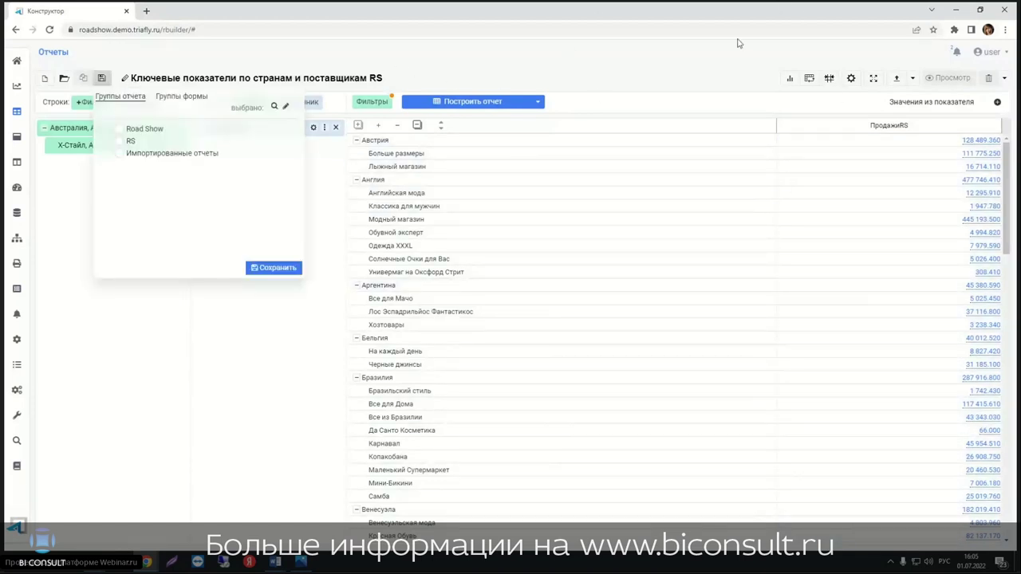
click(130, 140)
click(290, 272)
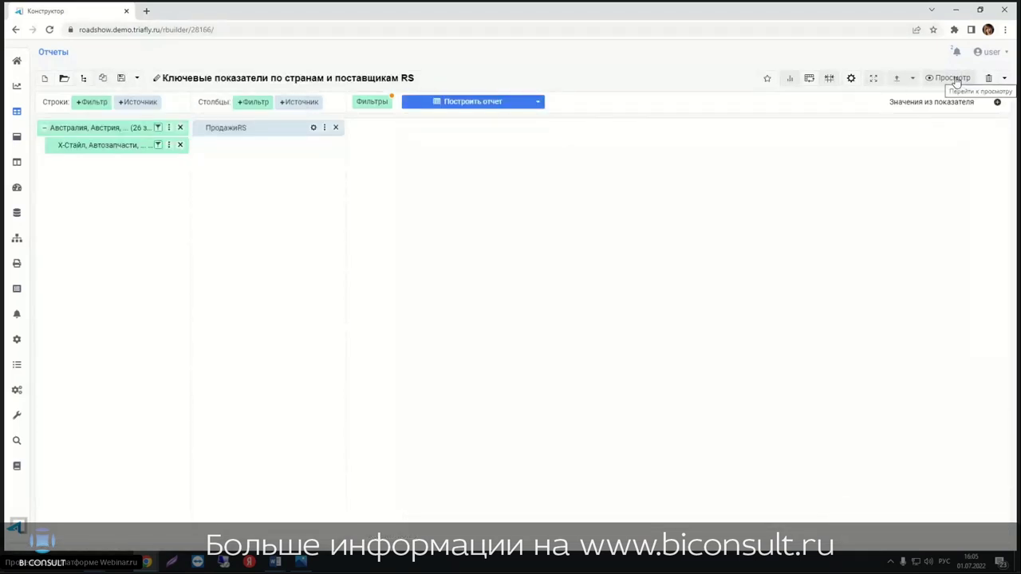
click(952, 77)
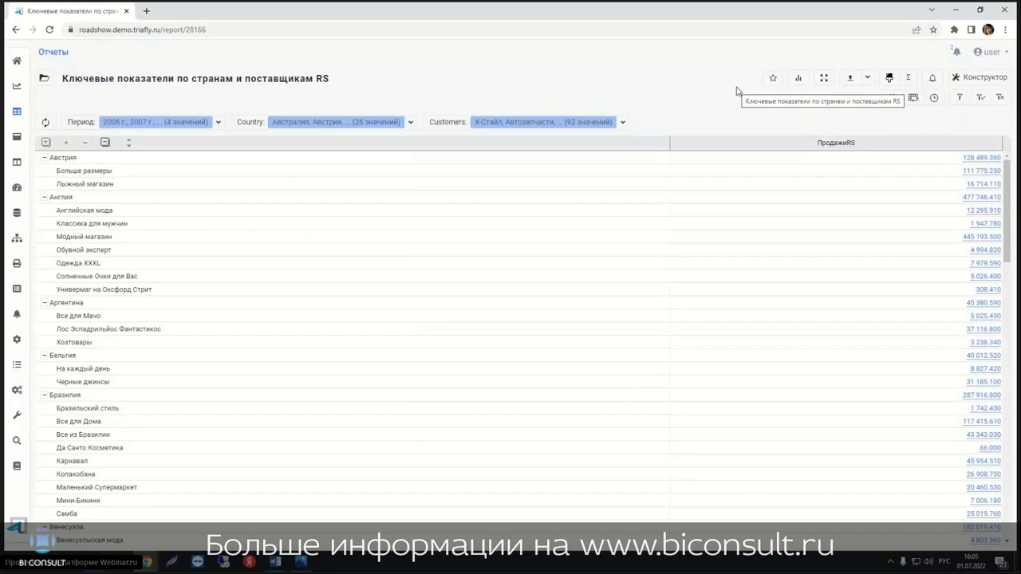
scroll(864, 326, down, 5)
scroll(864, 326, up, 2)
scroll(863, 326, up, 3)
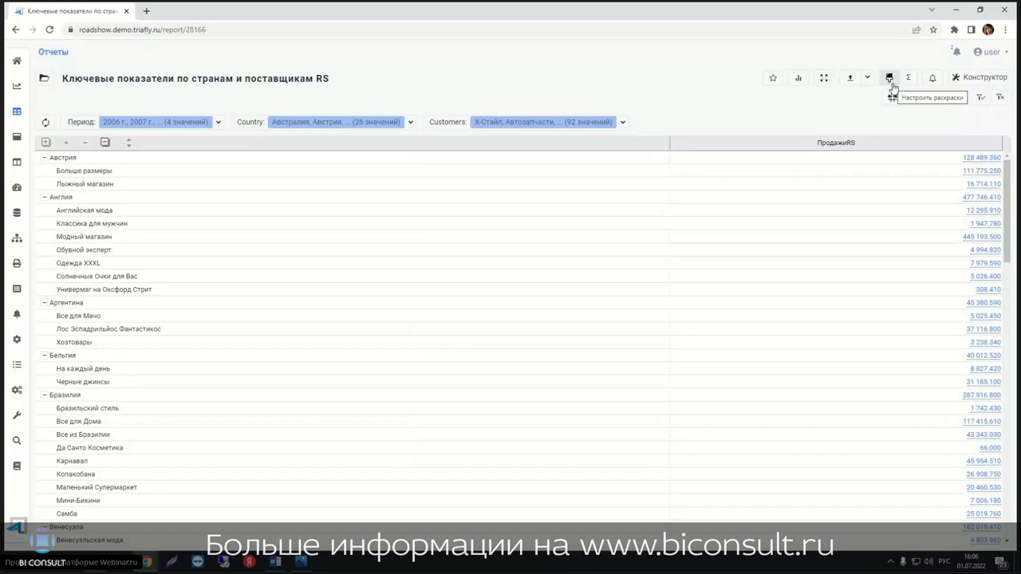
Step: Open the conditional colouring panel and review its help on writing colouring rules
click(890, 80)
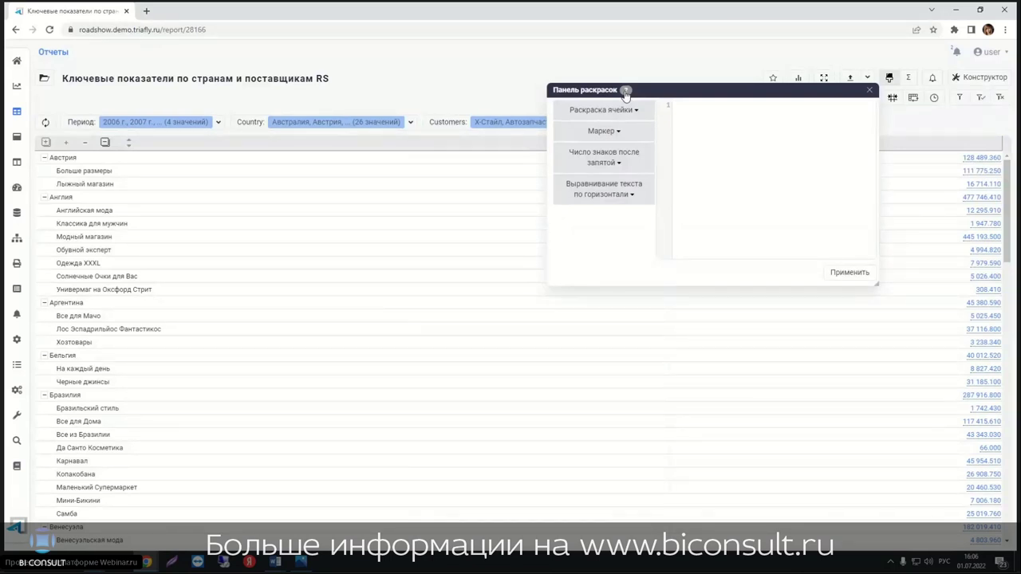
click(626, 91)
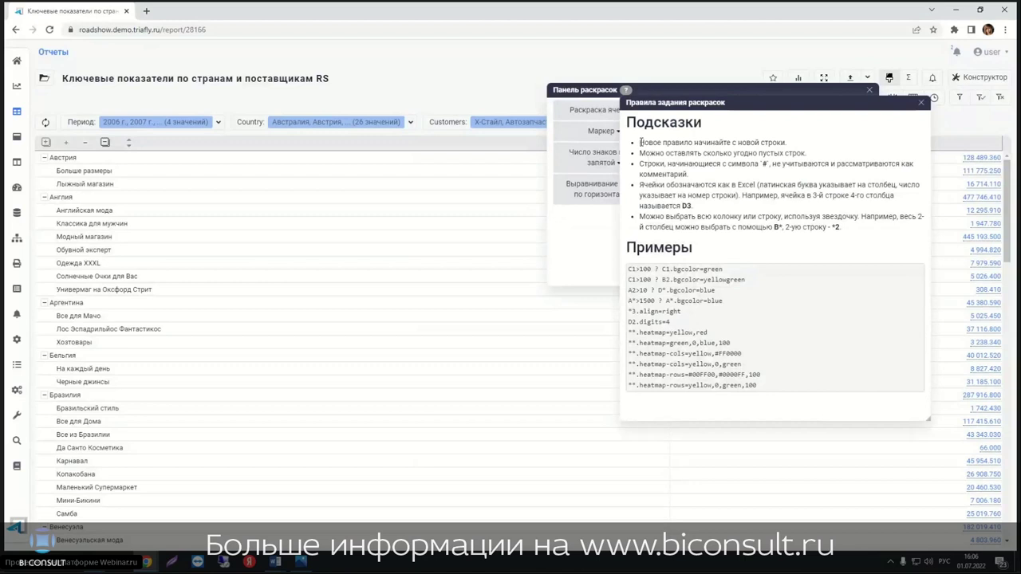
drag(638, 141, 897, 235)
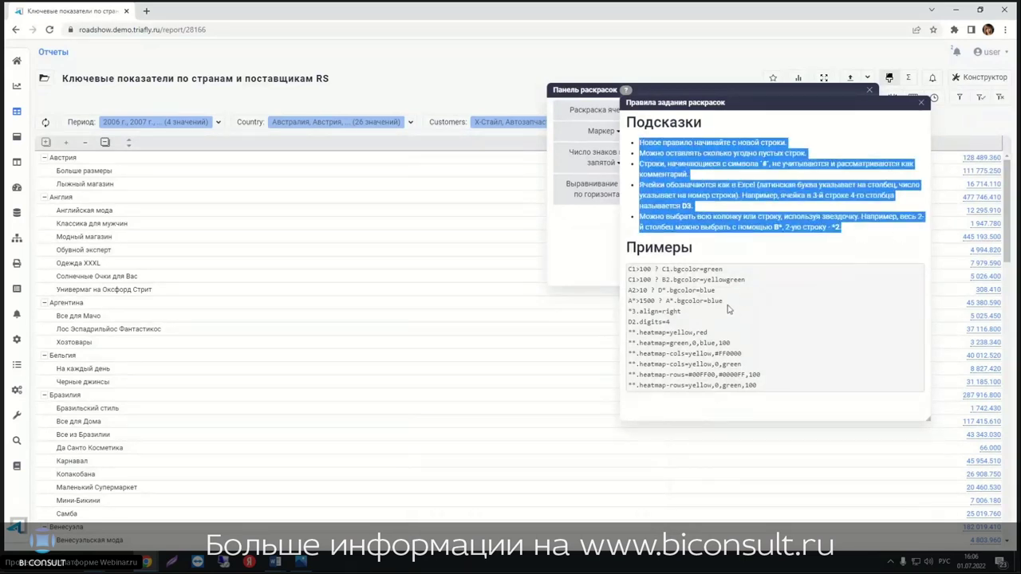
drag(727, 304, 648, 279)
click(815, 213)
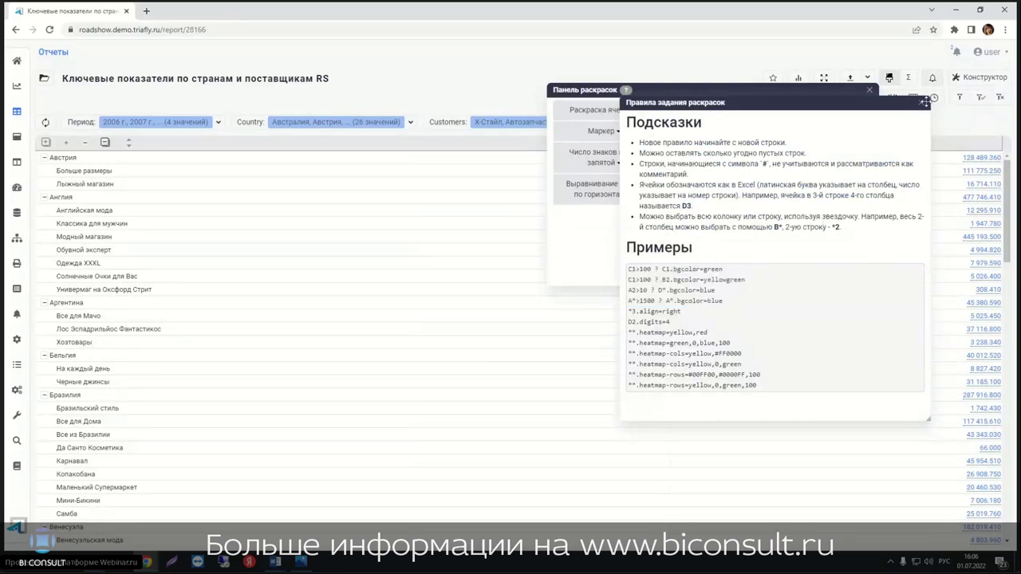
click(921, 103)
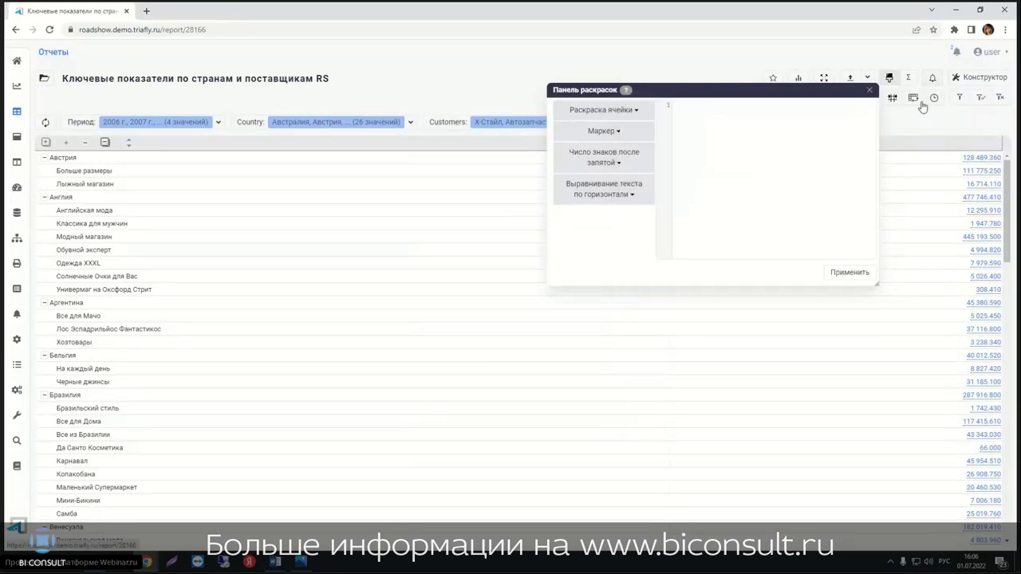
Step: Browse the Маркер, decimal places and alignment sections, then expand Раскраска ячейки
click(638, 114)
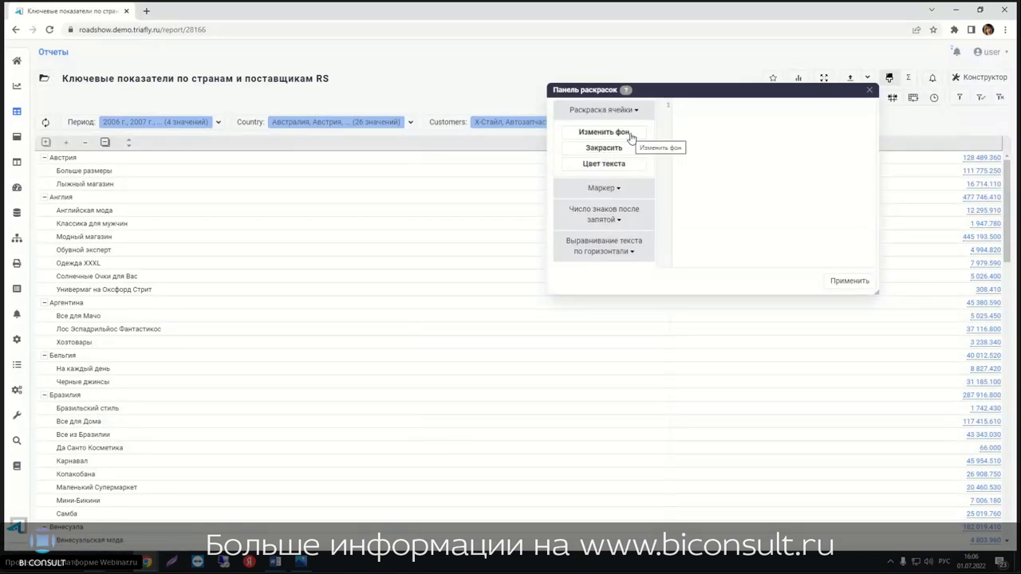
click(613, 188)
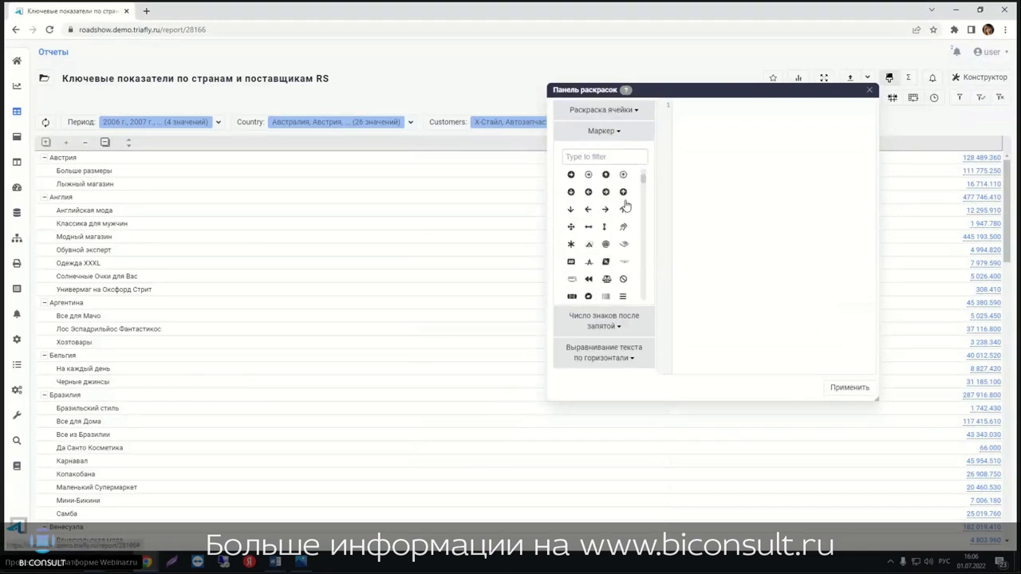
scroll(627, 205, down, 2)
scroll(636, 227, down, 3)
scroll(634, 230, up, 3)
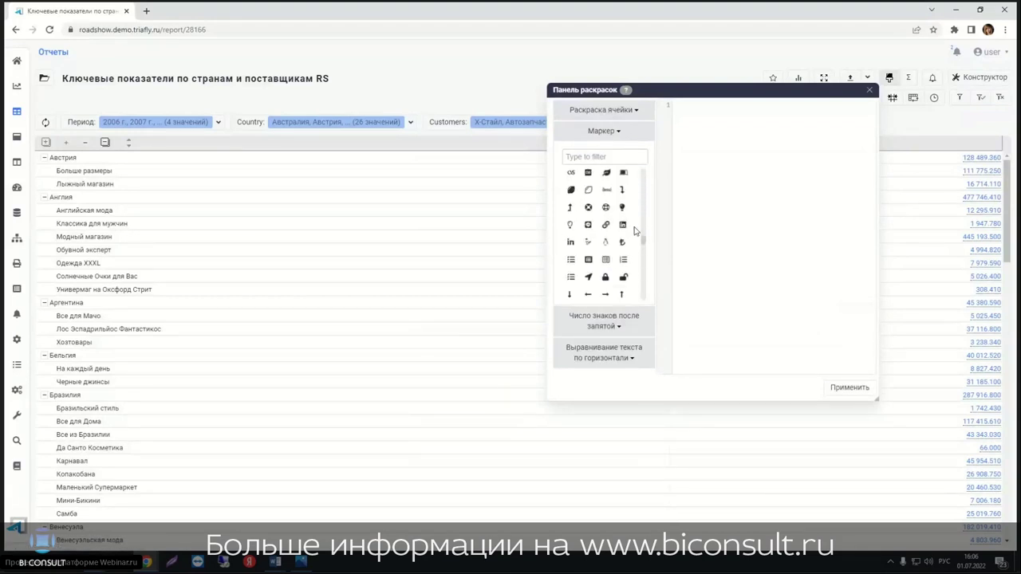
scroll(645, 243, up, 2)
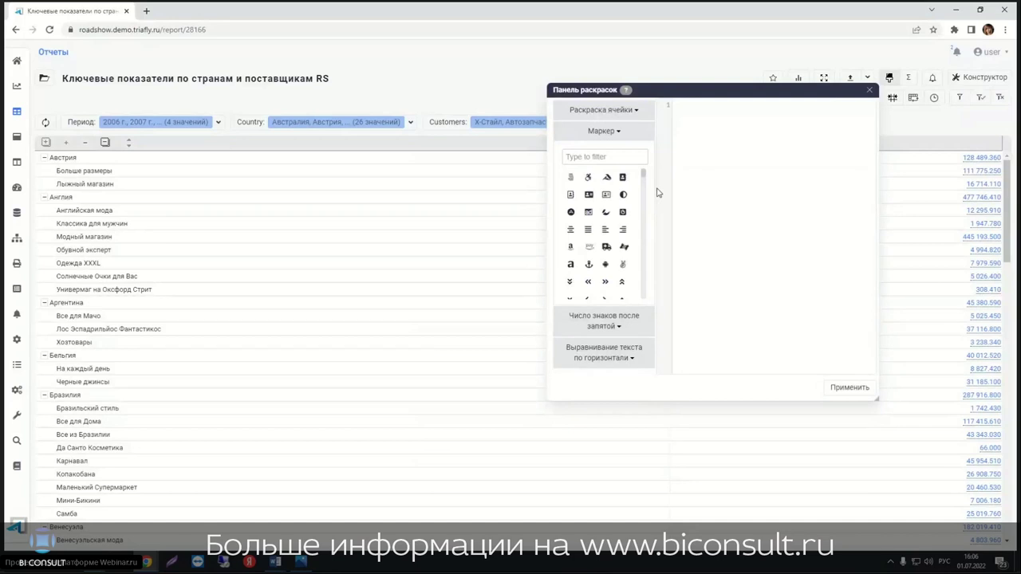
click(612, 327)
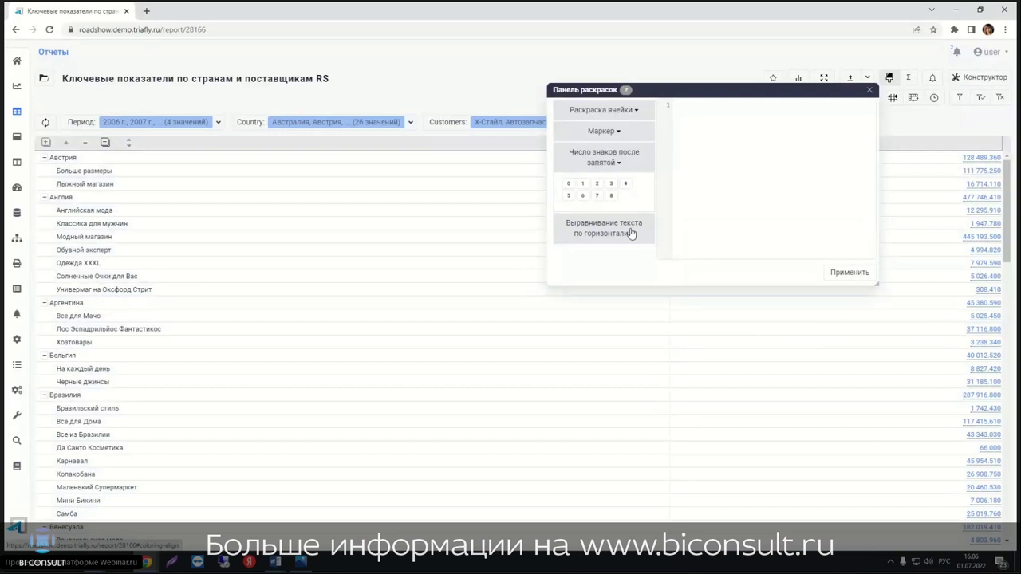
click(632, 232)
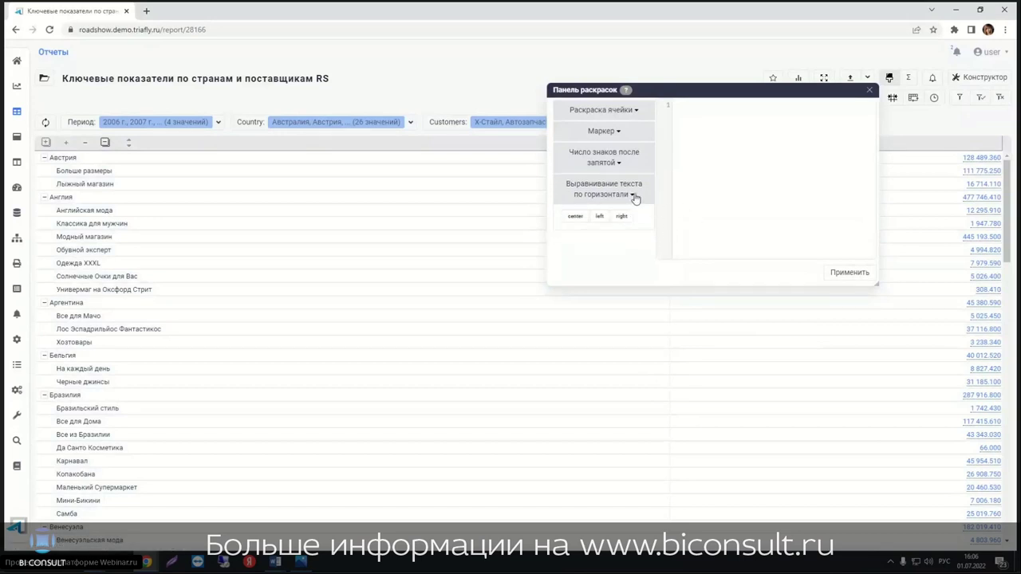
click(634, 197)
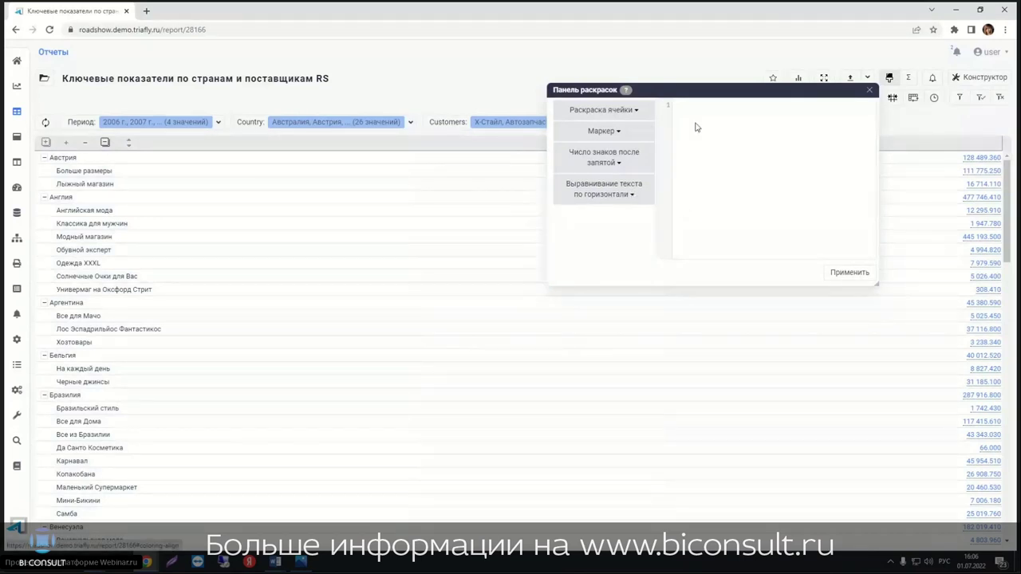
click(630, 111)
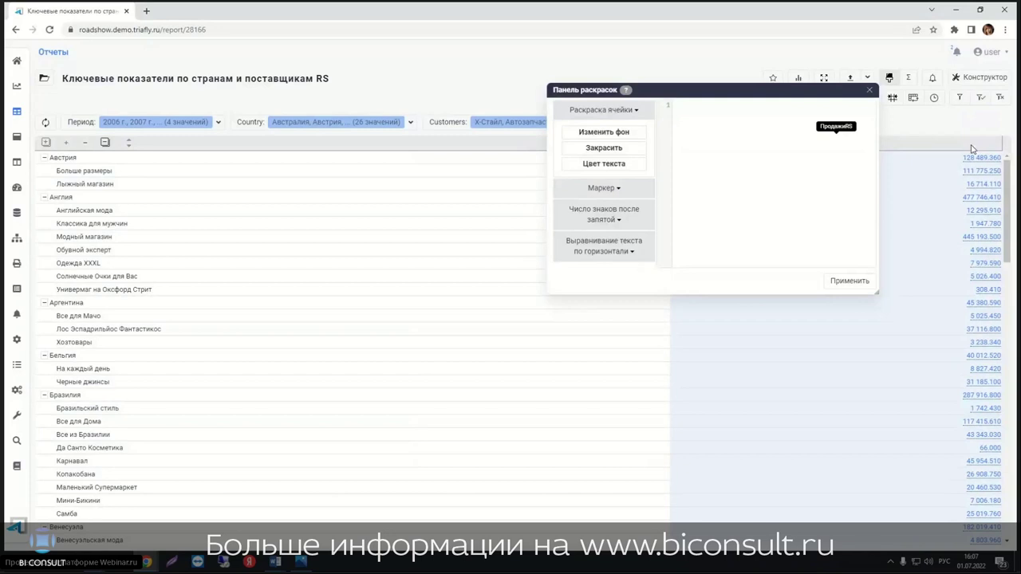
click(692, 110)
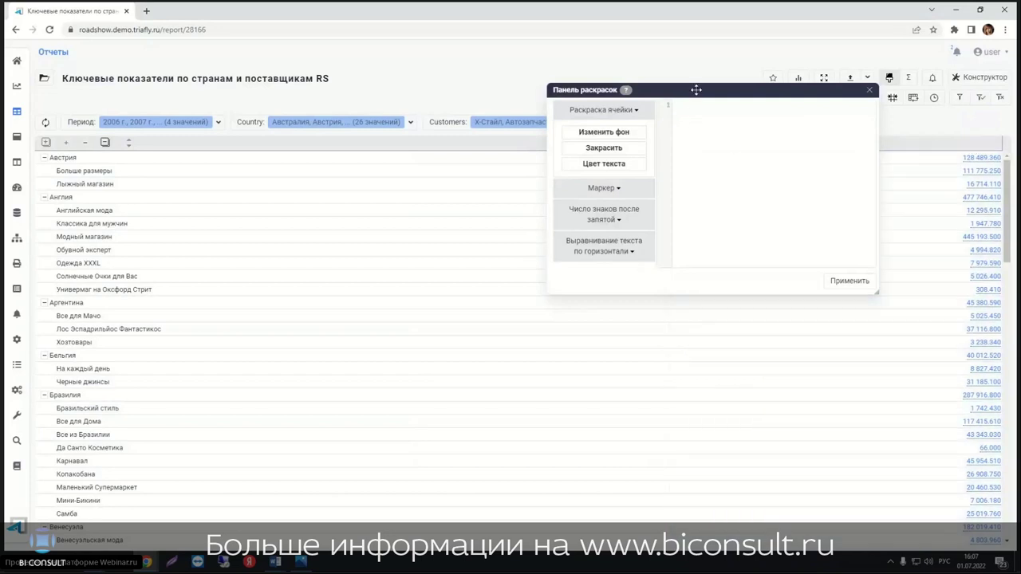
Step: Move the colouring panel left and review the help's B* column notation
drag(696, 89, 473, 163)
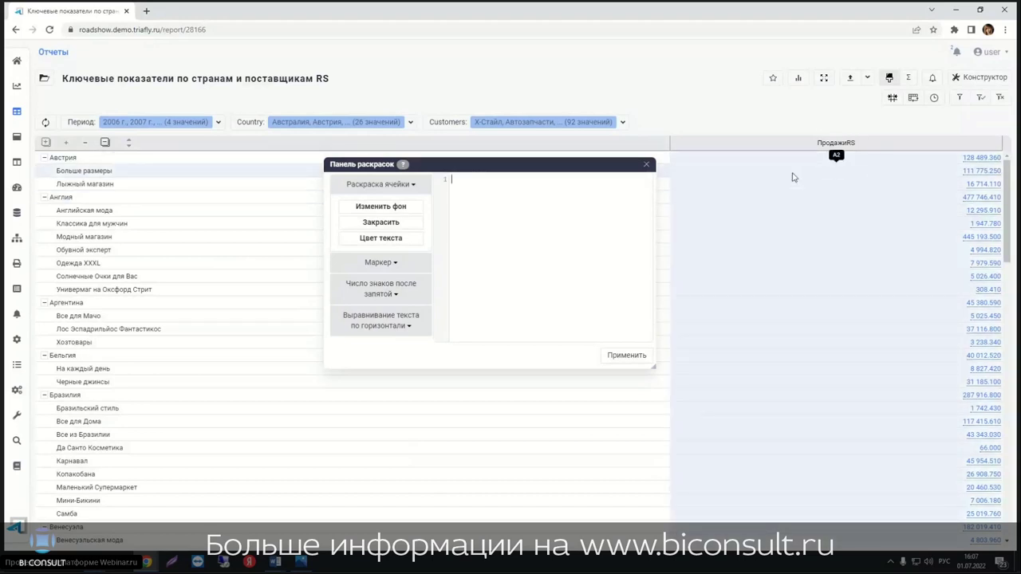
click(403, 165)
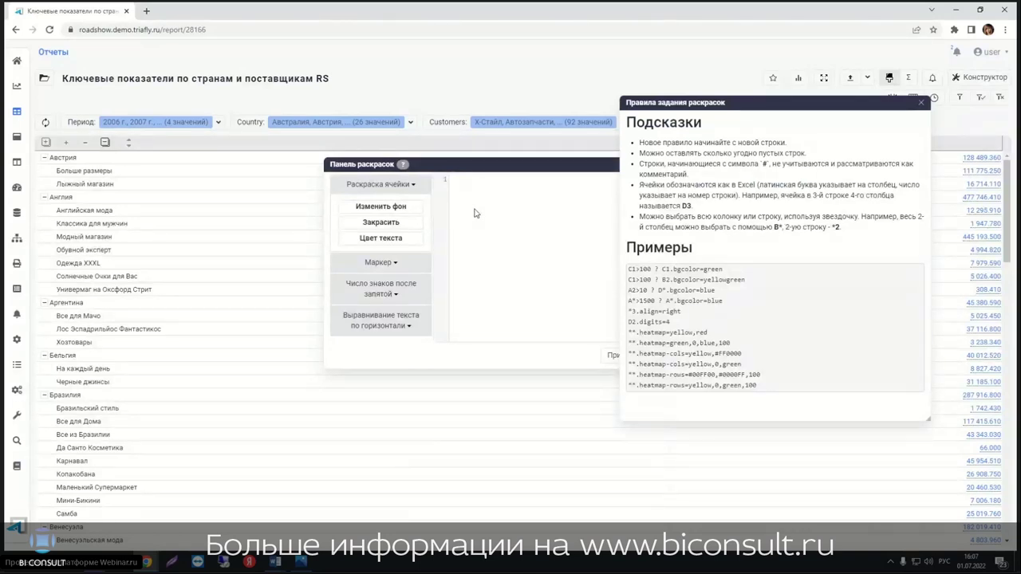
double_click(778, 228)
click(778, 229)
drag(774, 227, 779, 228)
drag(784, 227, 778, 227)
click(922, 103)
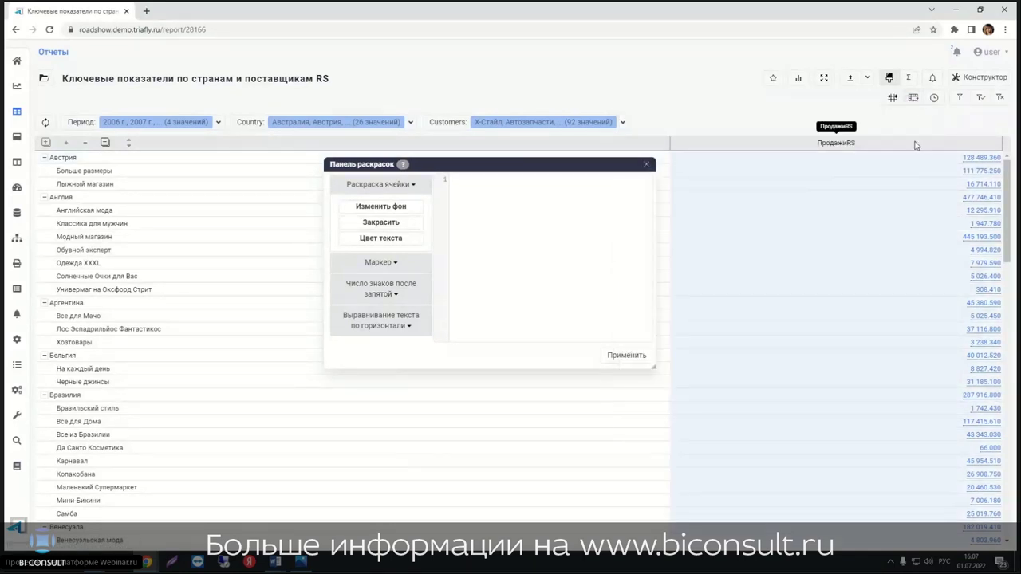
Step: Type the rule start 'A* > 200000 ?' in the colouring editor
text(A*)
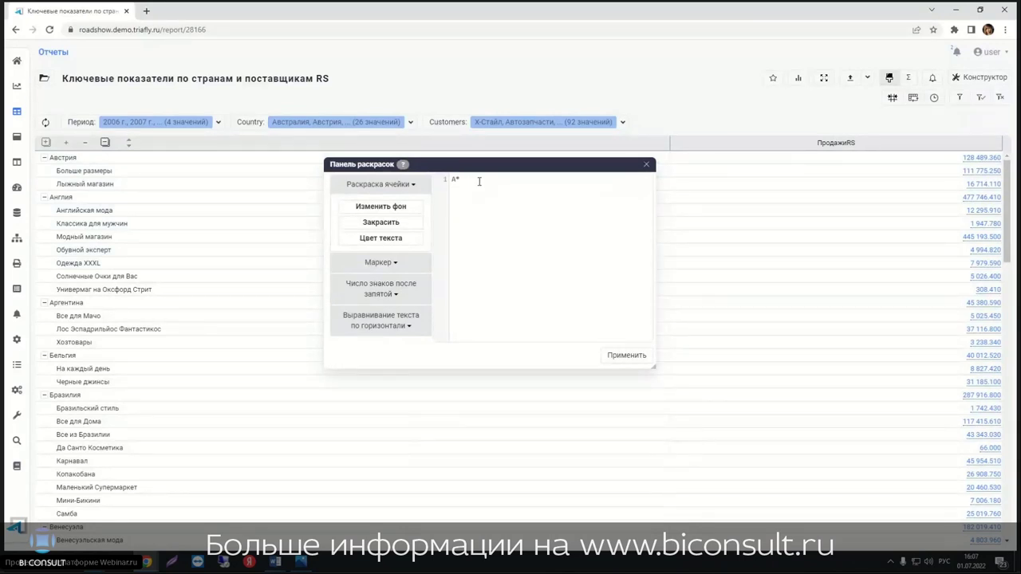
text(К)
key(BackSpace)
key(alt+shift)
text(> 200)
text(000)
click(403, 164)
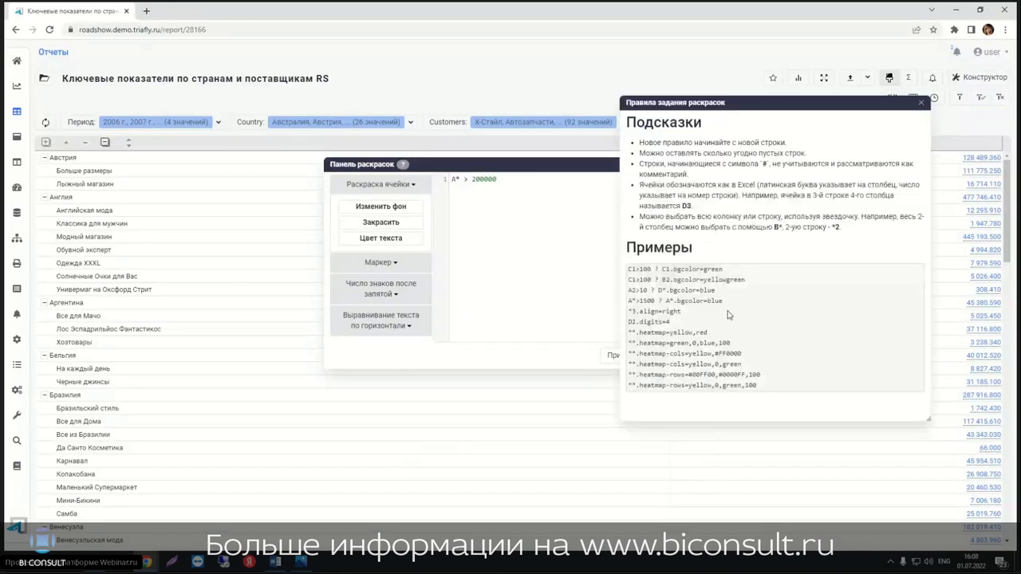
double_click(656, 269)
click(921, 106)
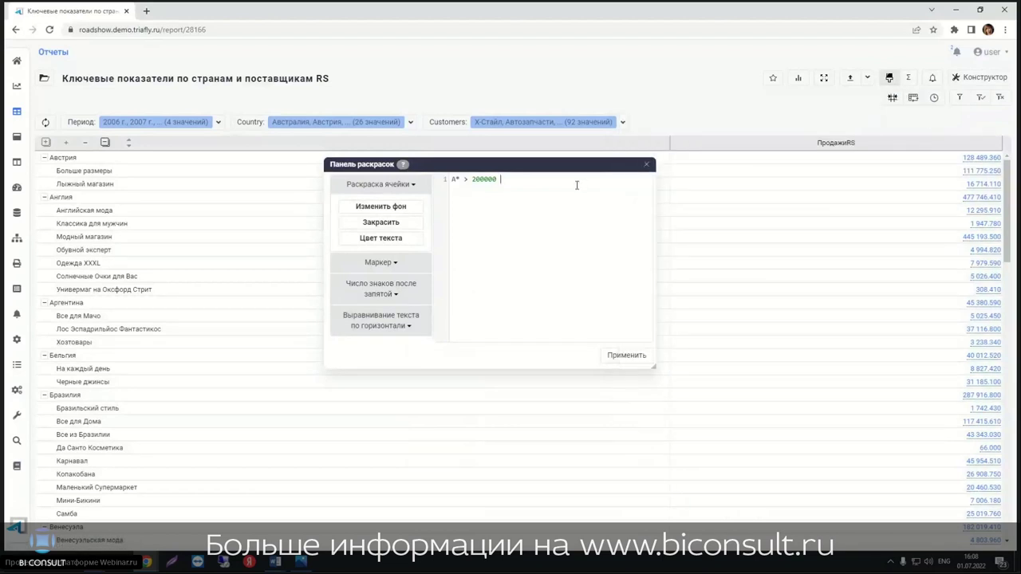
text(&)
text(?)
Step: Choose an orange fire icon as the marker and apply the rule
click(382, 263)
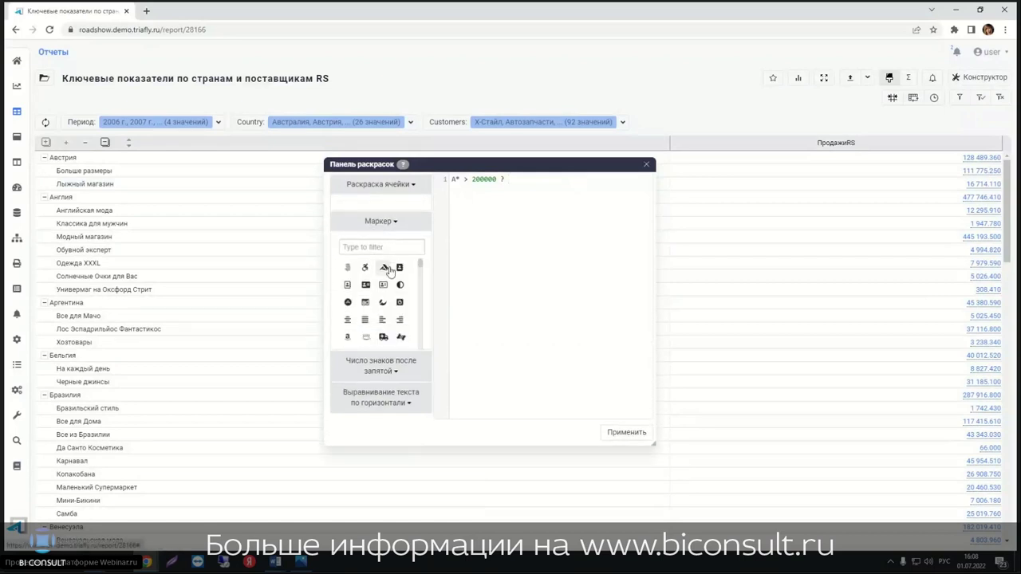
click(395, 231)
text(f)
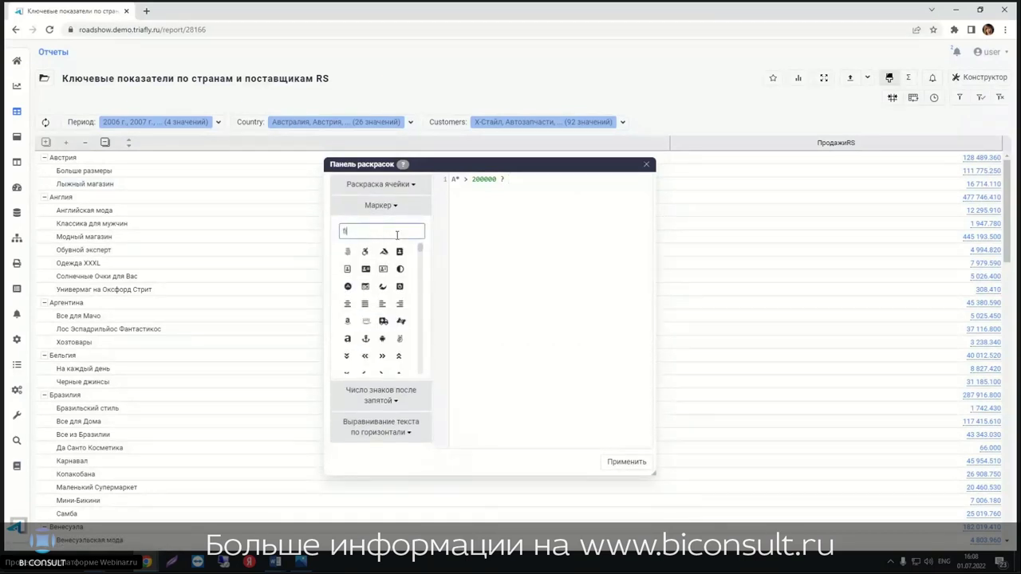
text(ire)
click(347, 252)
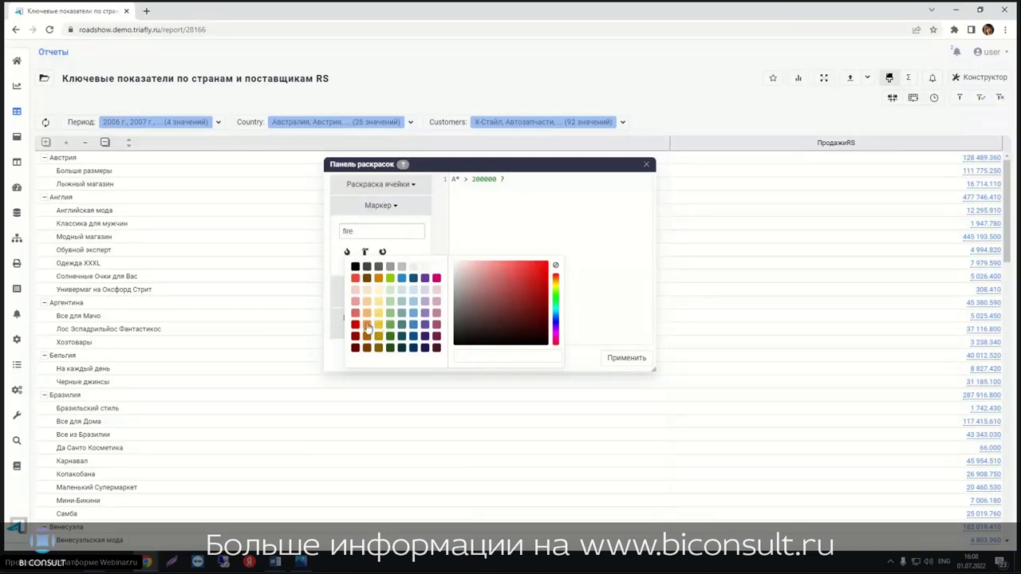
click(366, 319)
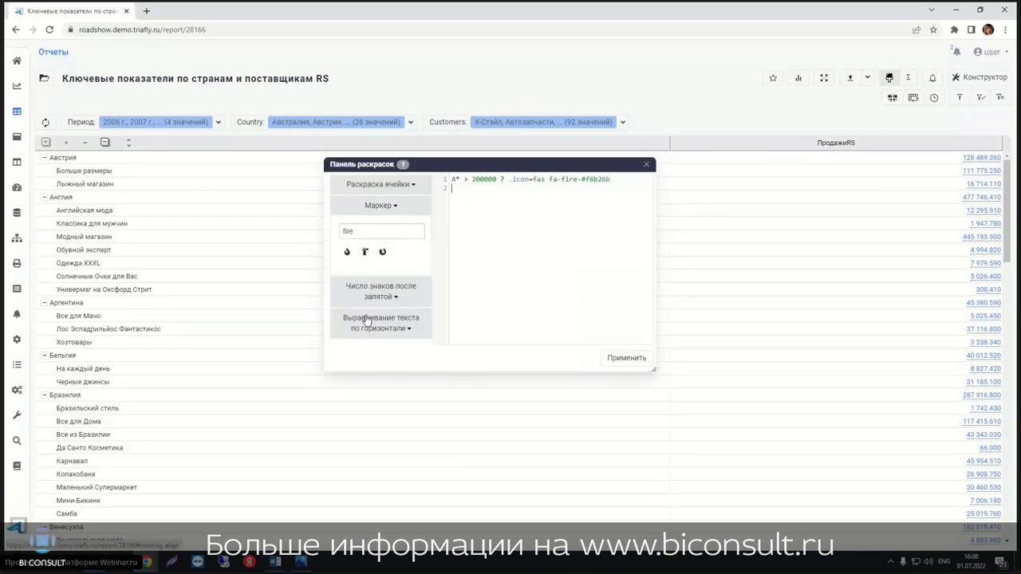
click(638, 358)
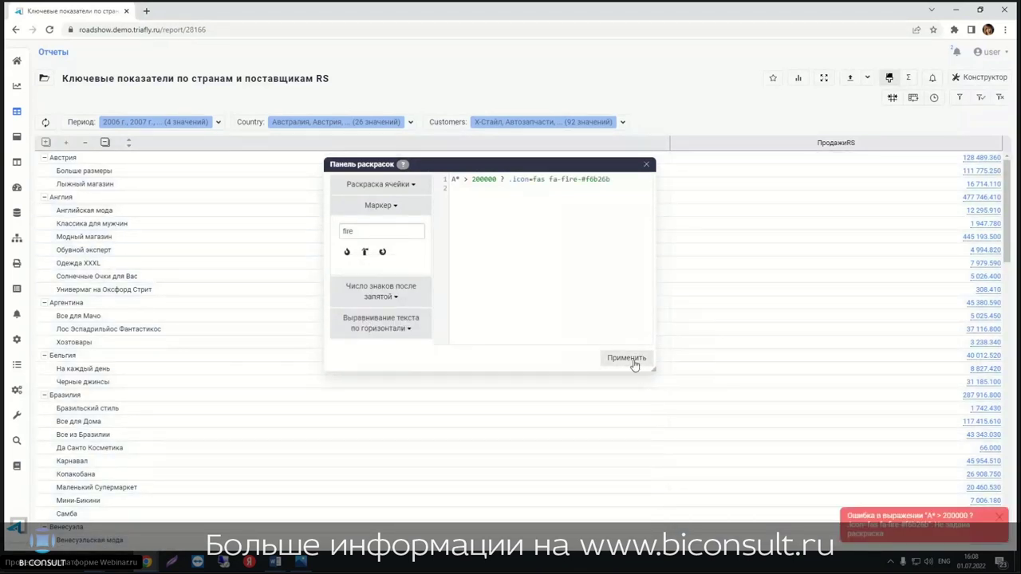
Step: Insert A* before the icon part of the rule, reapply, and close the panel
click(509, 178)
text(A*)
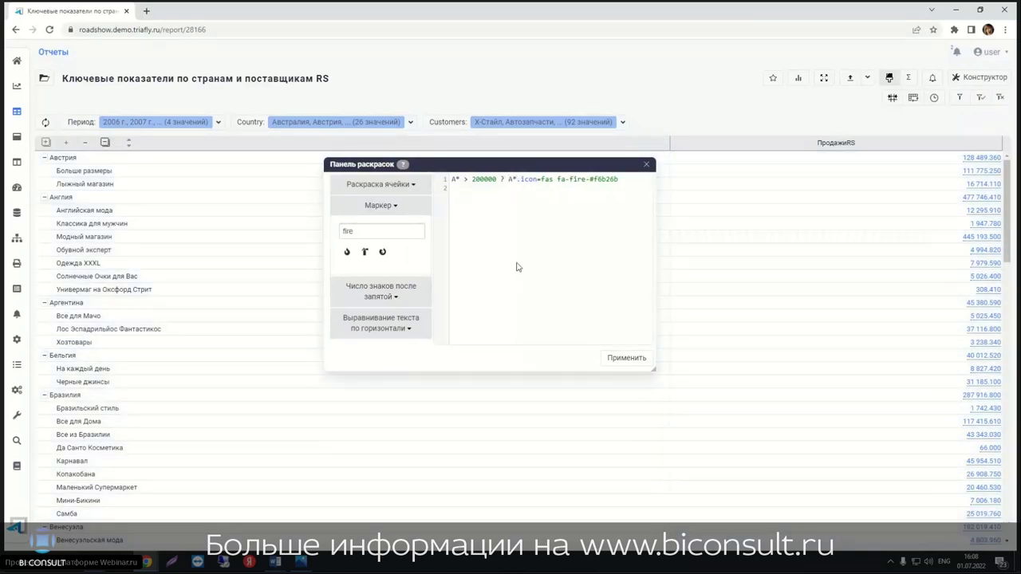
click(627, 358)
click(646, 164)
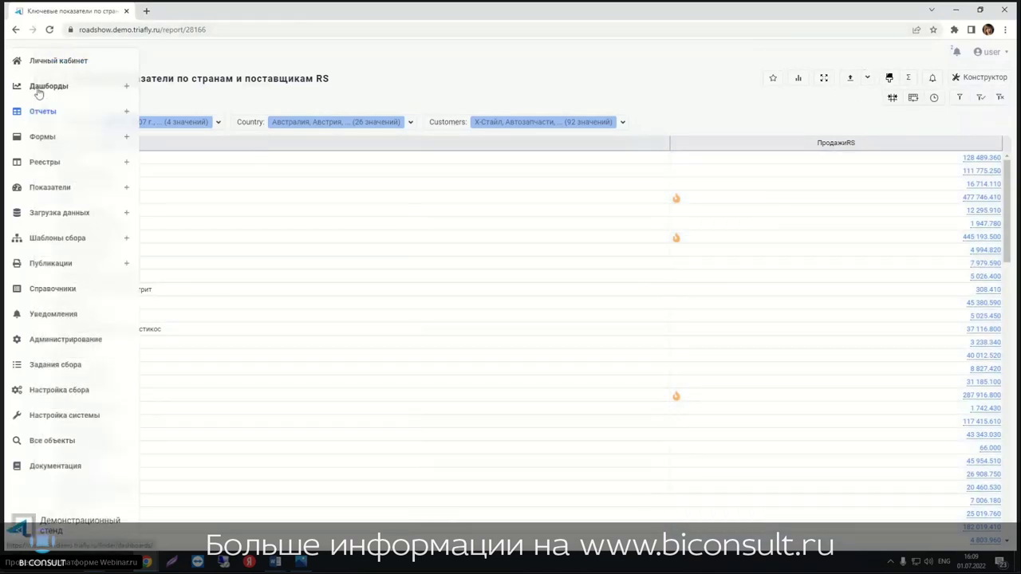
Step: From the Отчеты list, open the Road Show report Ключевые показатели по странам и поставщикам
click(42, 111)
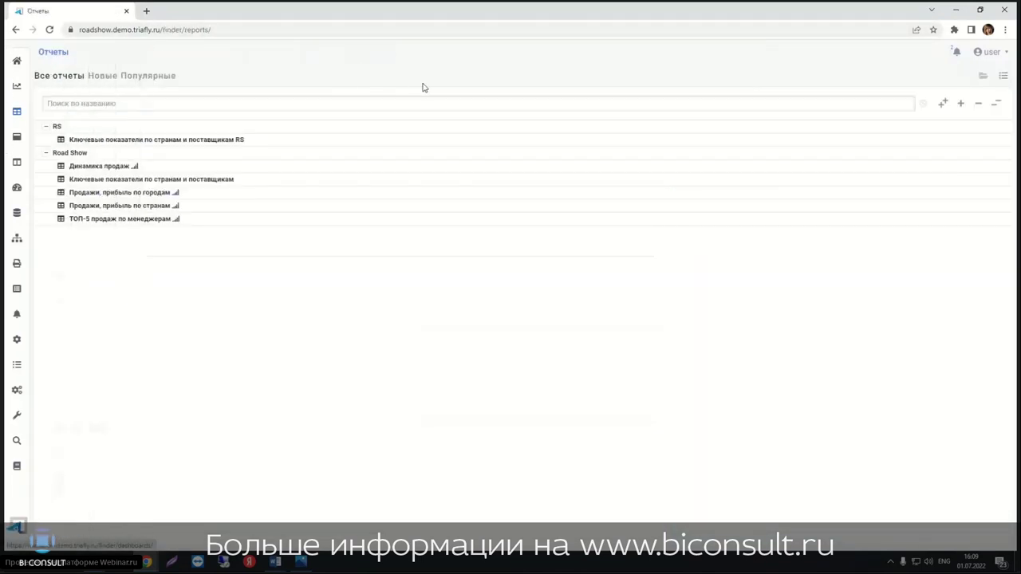
click(133, 181)
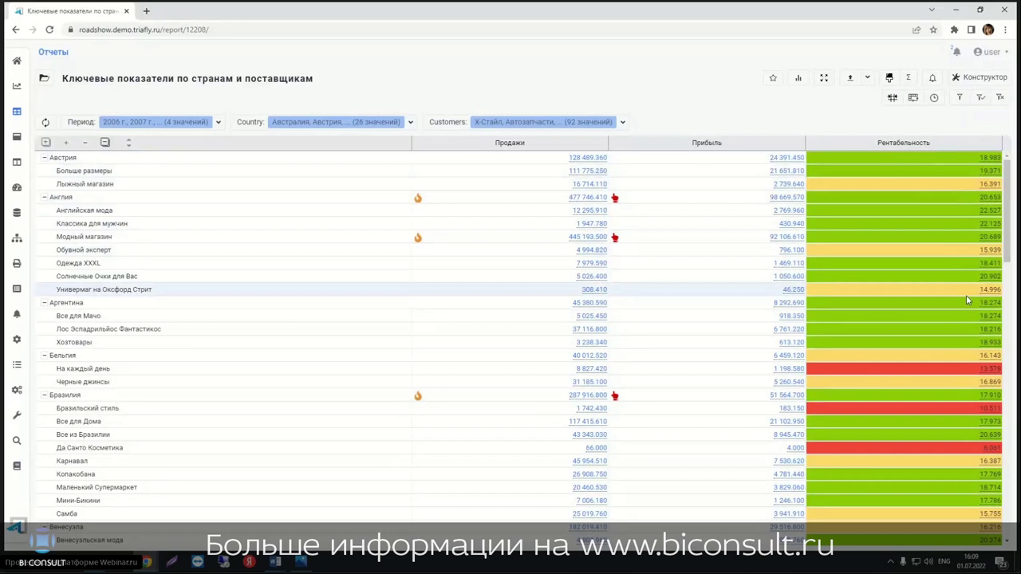
click(890, 77)
drag(800, 89, 665, 72)
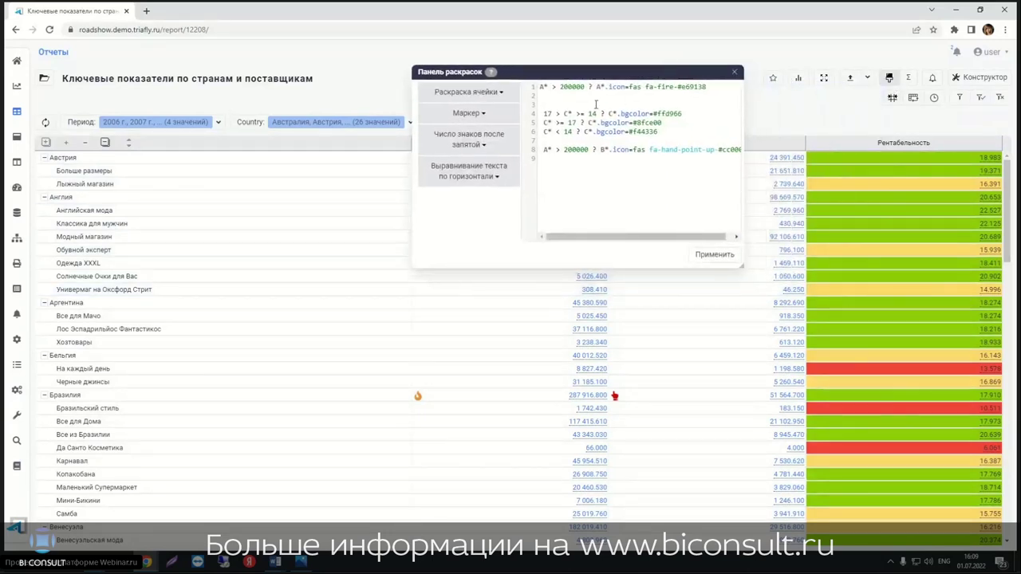
click(544, 114)
drag(544, 114, 683, 113)
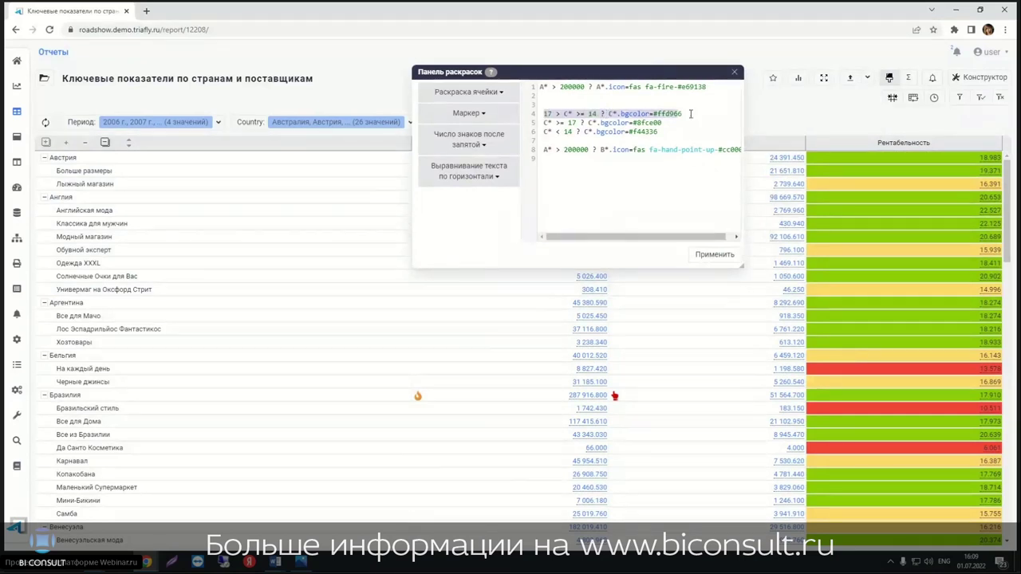
drag(542, 123, 701, 136)
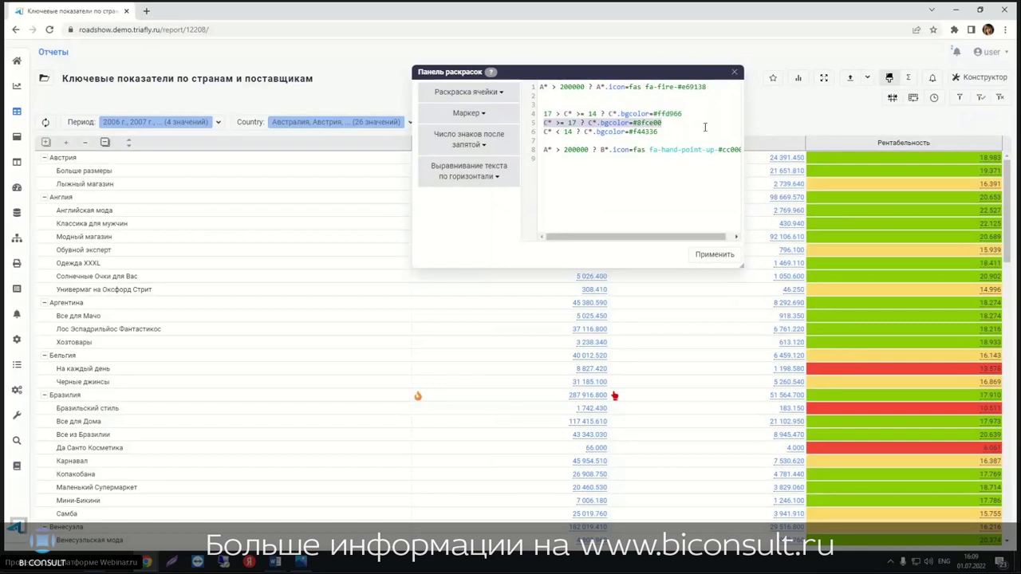
click(668, 123)
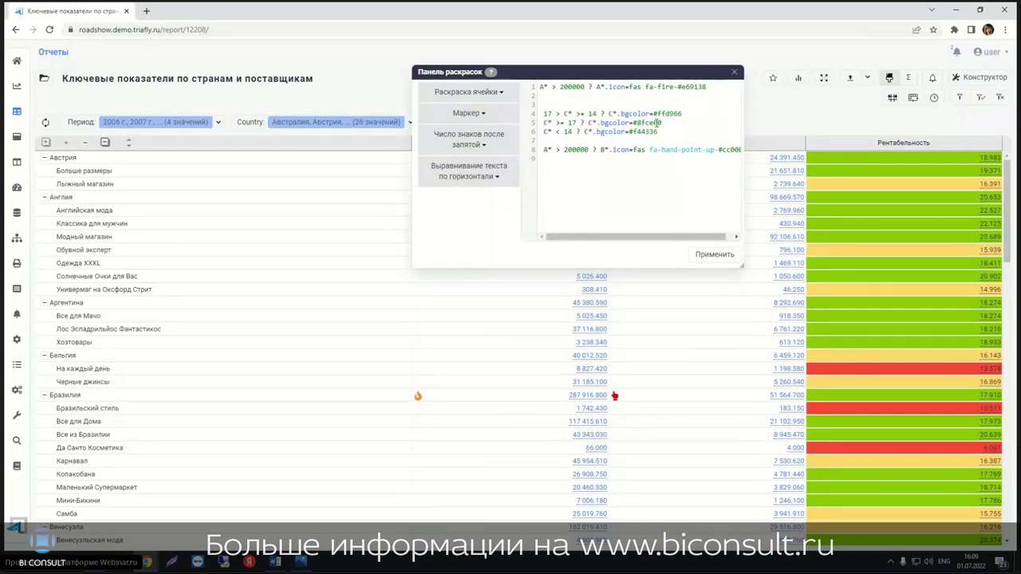
click(501, 93)
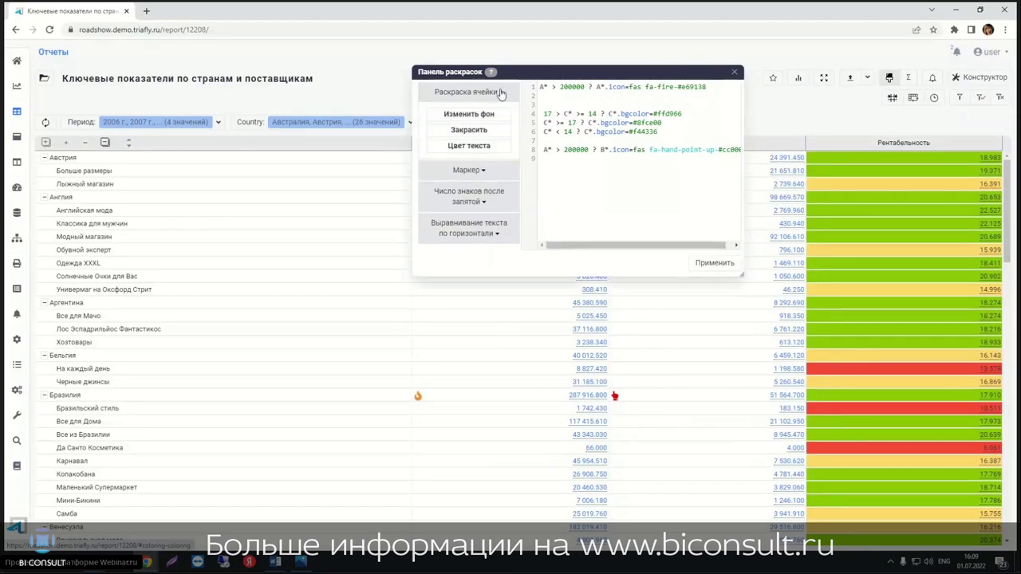
click(471, 115)
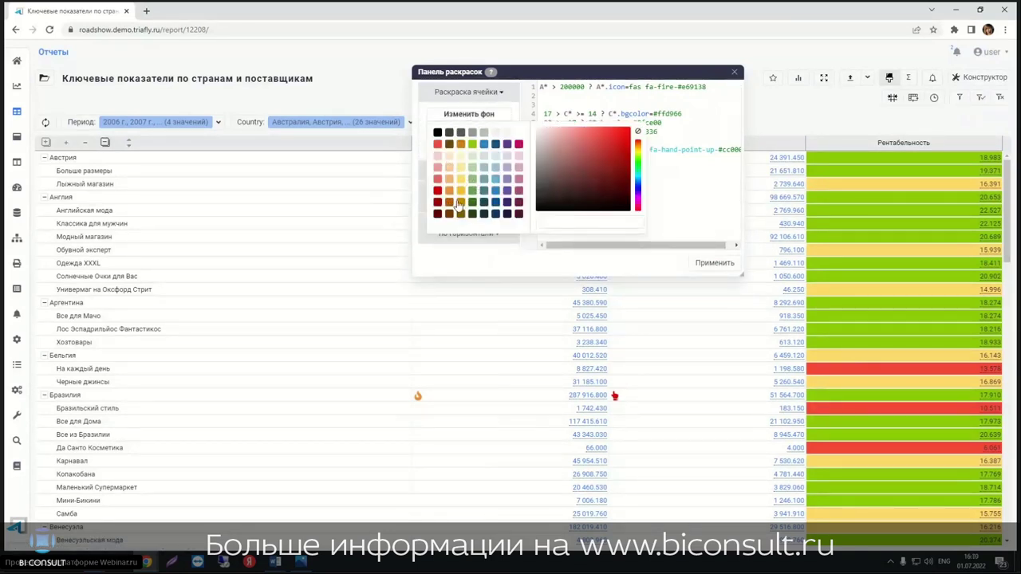
click(714, 187)
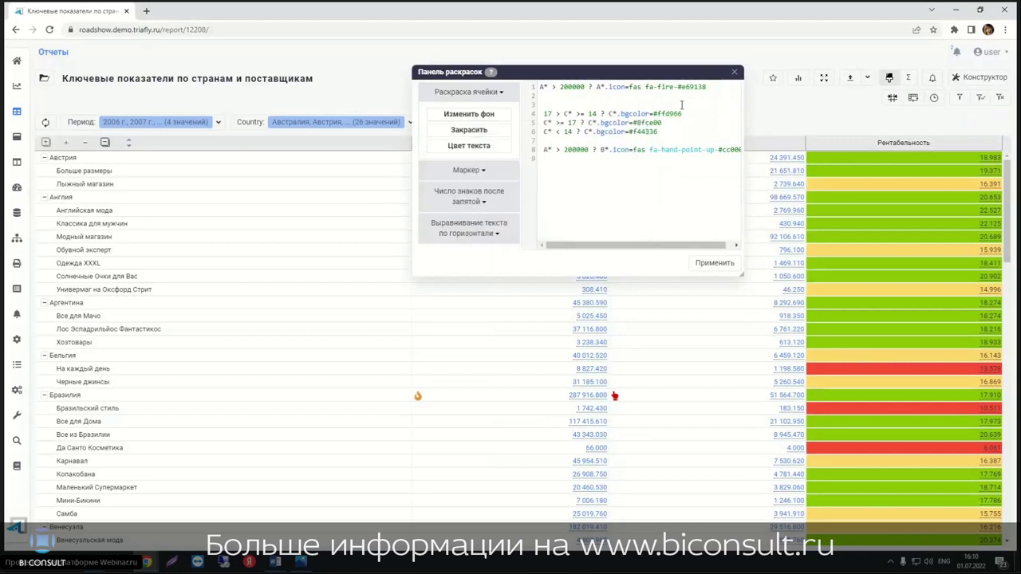
triple_click(708, 87)
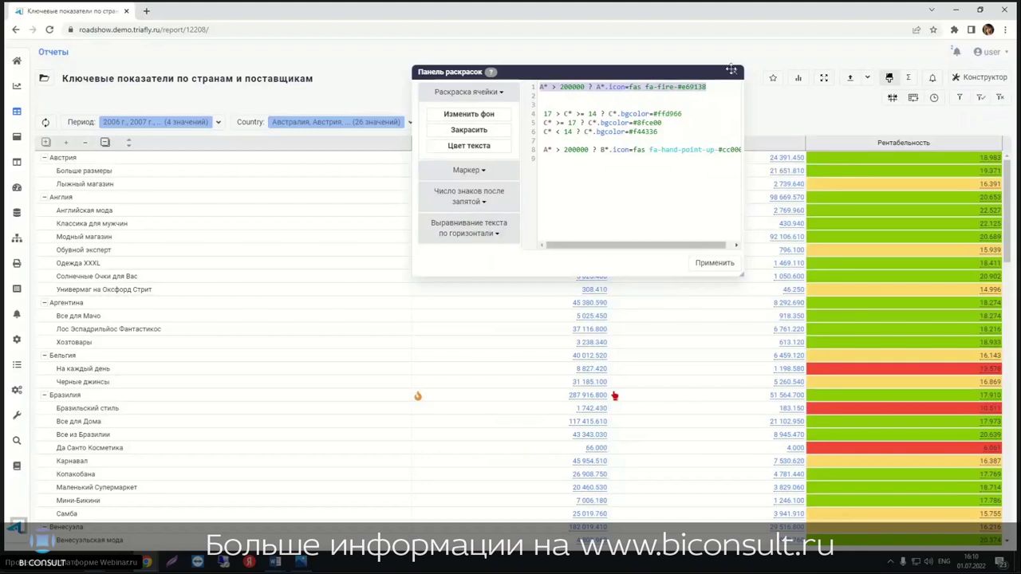
click(736, 73)
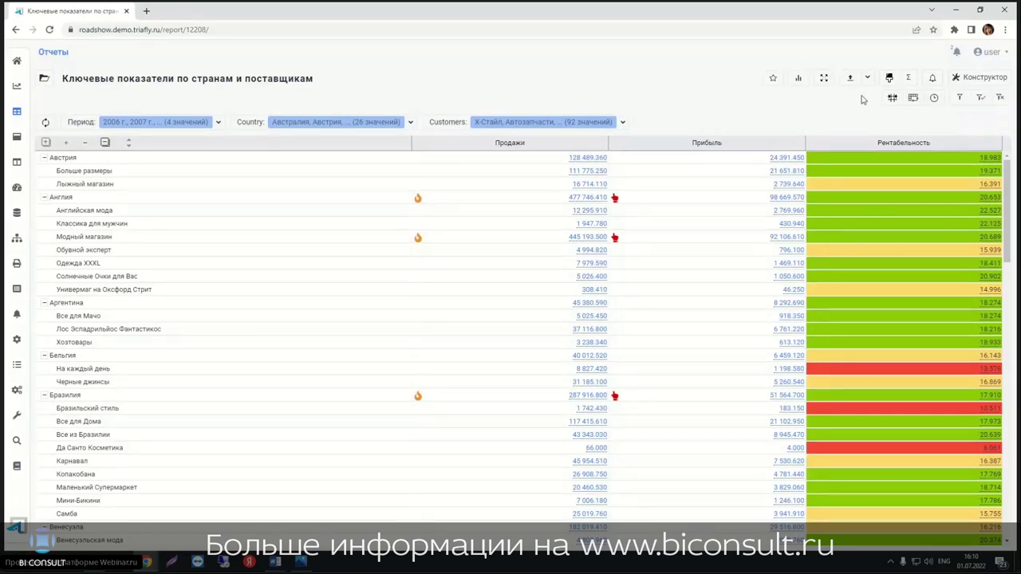
Step: Open the report in Конструктор and copy it into the RS group
click(981, 78)
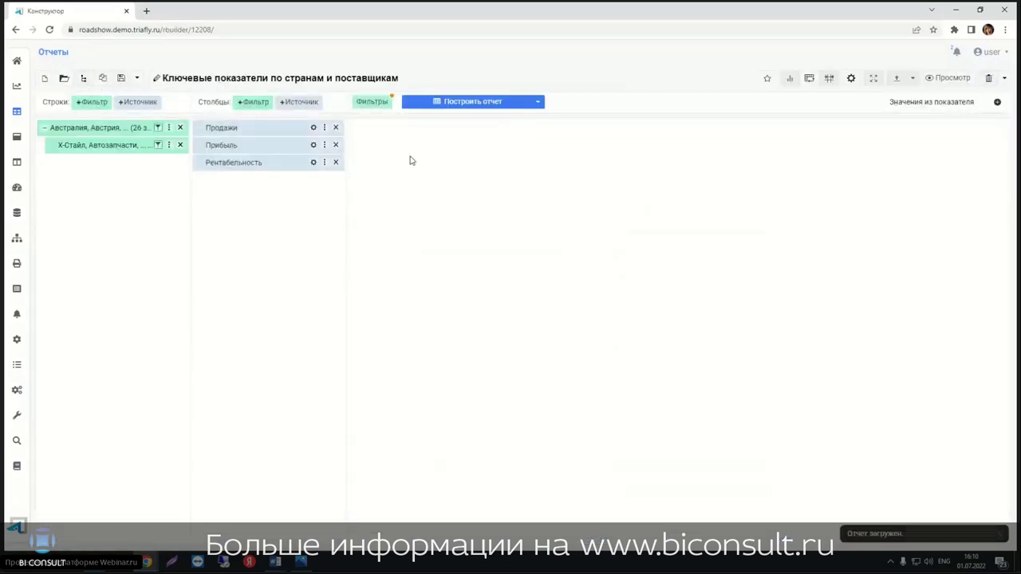
click(103, 80)
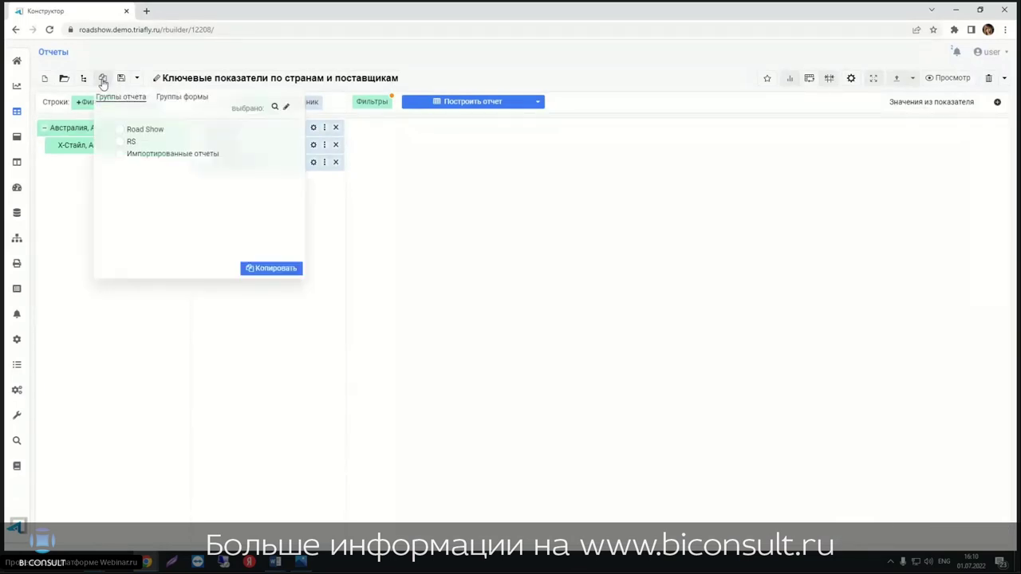
click(130, 144)
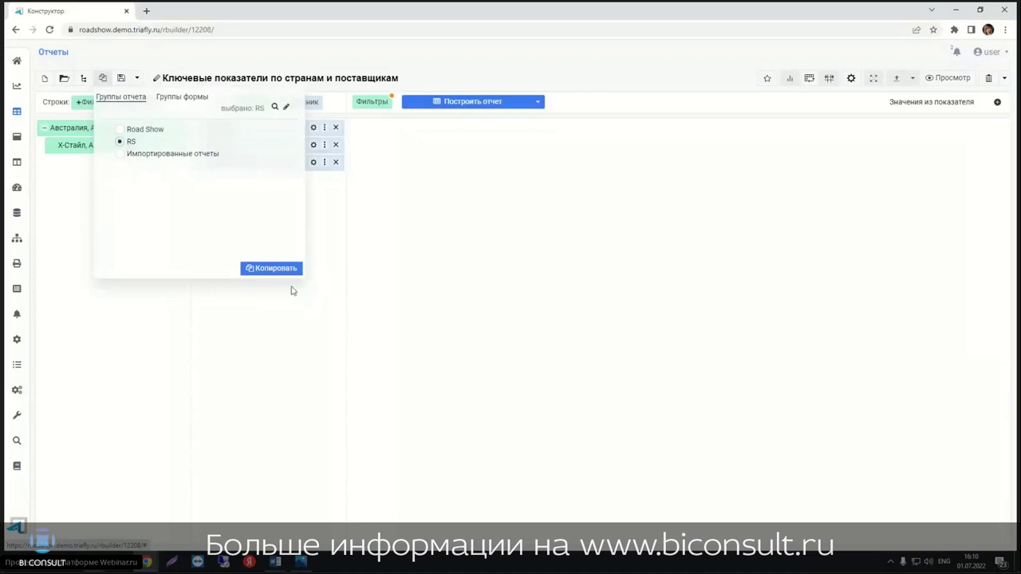
click(268, 268)
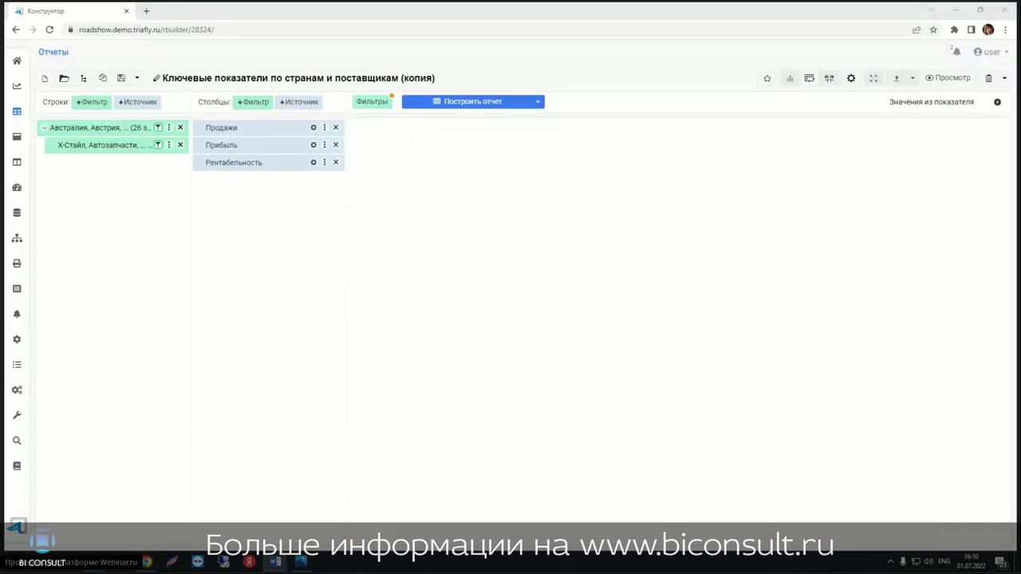
Step: Retitle the copy 'Продажи, прибыль по странам RS'
click(456, 79)
drag(457, 77, 148, 65)
text(Продажи, прибыль по странам RS)
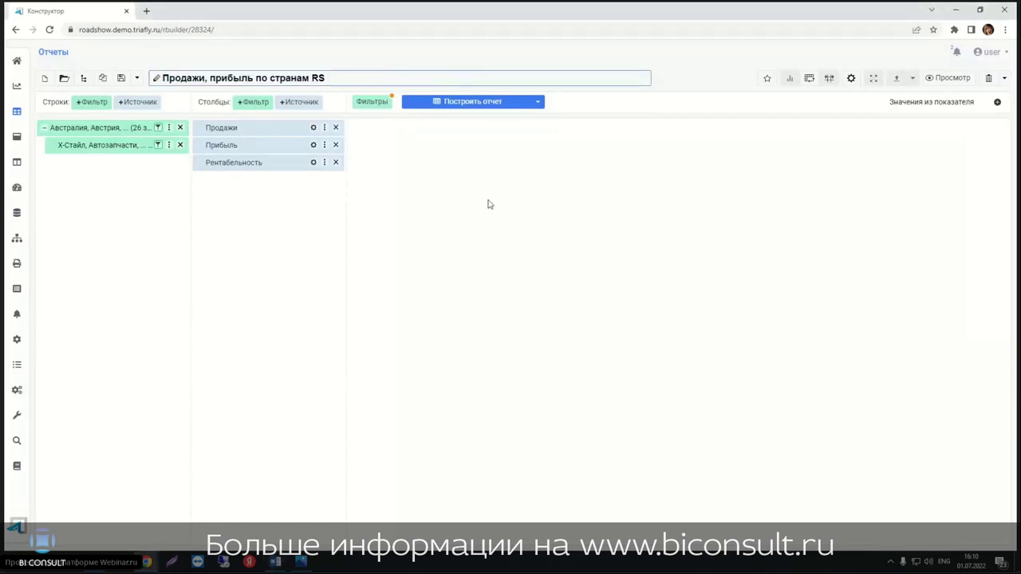
click(488, 202)
drag(82, 145, 83, 128)
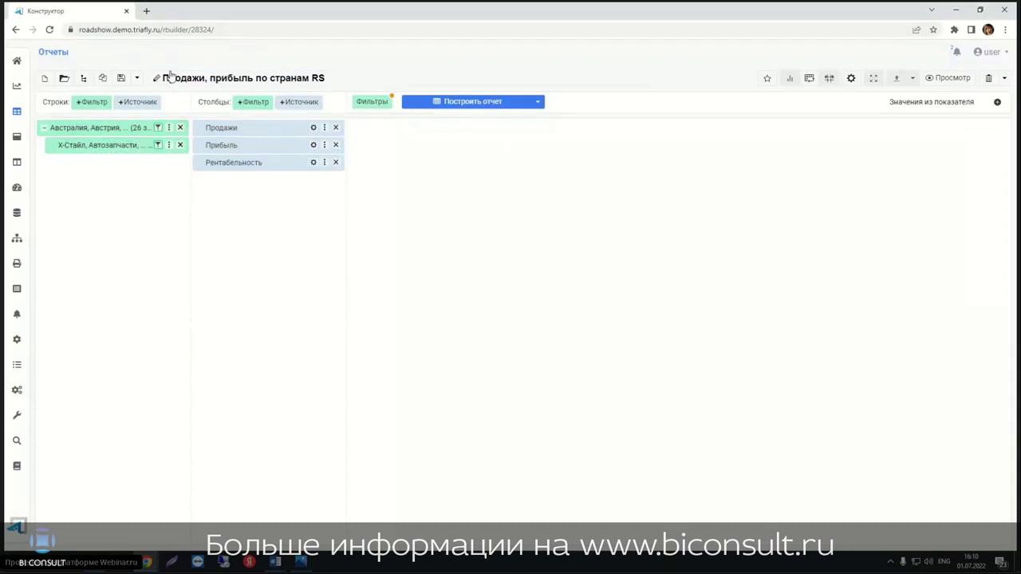
Step: Drop Рентабельность, move customers (Х-Стайл) into Фильтры, rebuild the report and save it
click(335, 162)
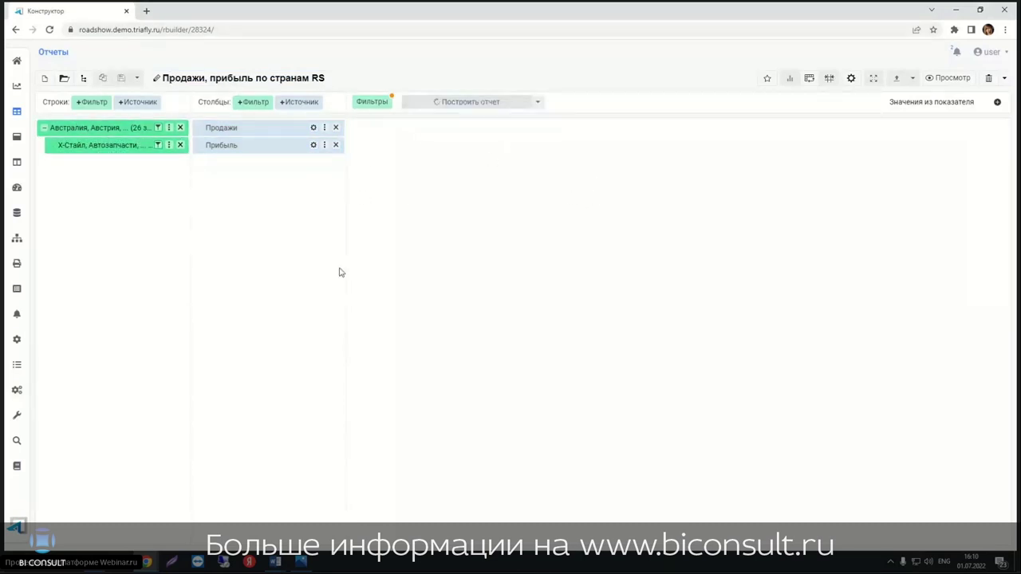
drag(89, 130, 83, 146)
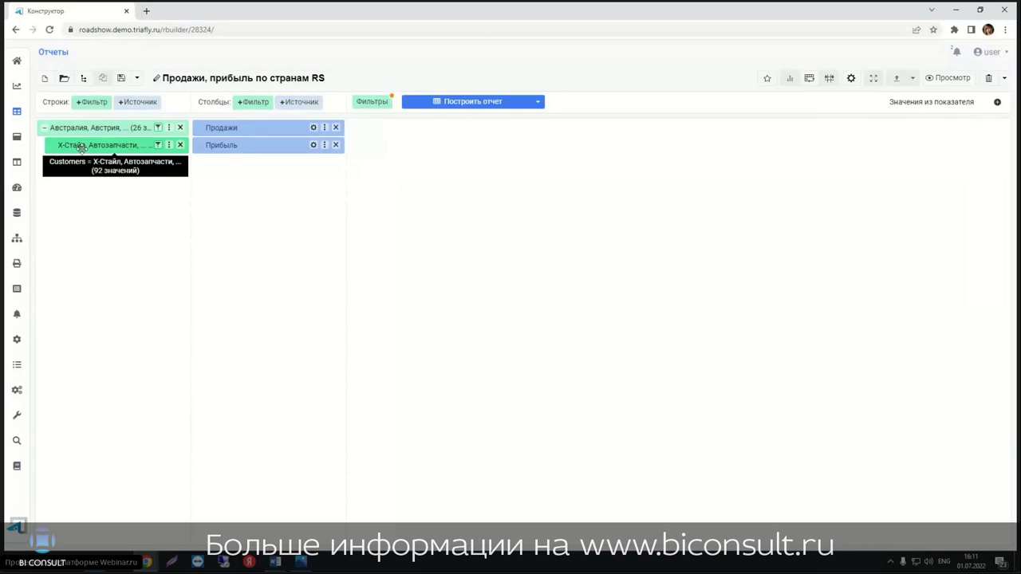
mouse_move(88, 145)
mouse_down()
mouse_move(224, 135)
mouse_move(452, 153)
mouse_up()
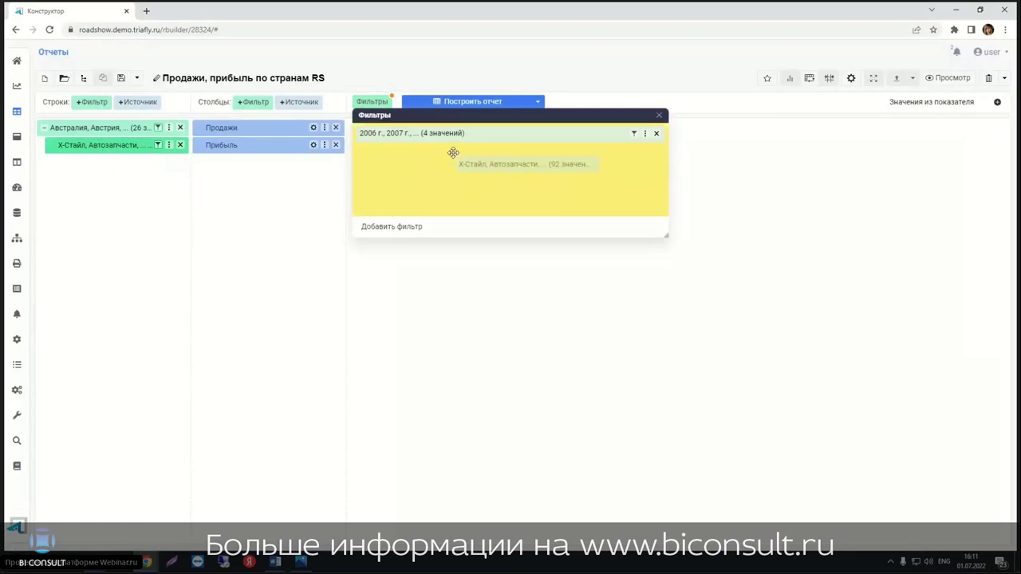
drag(453, 153, 452, 154)
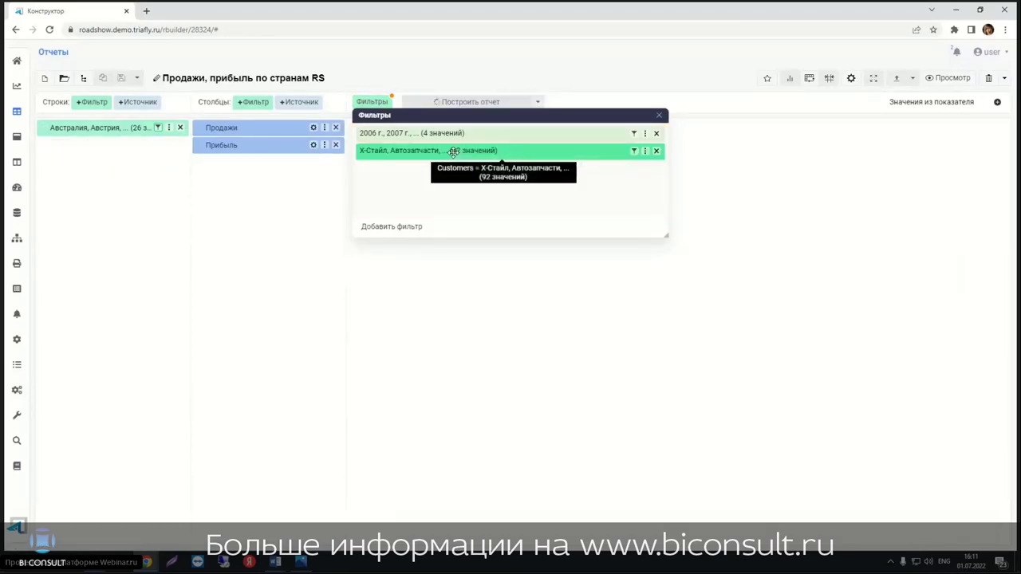
click(659, 115)
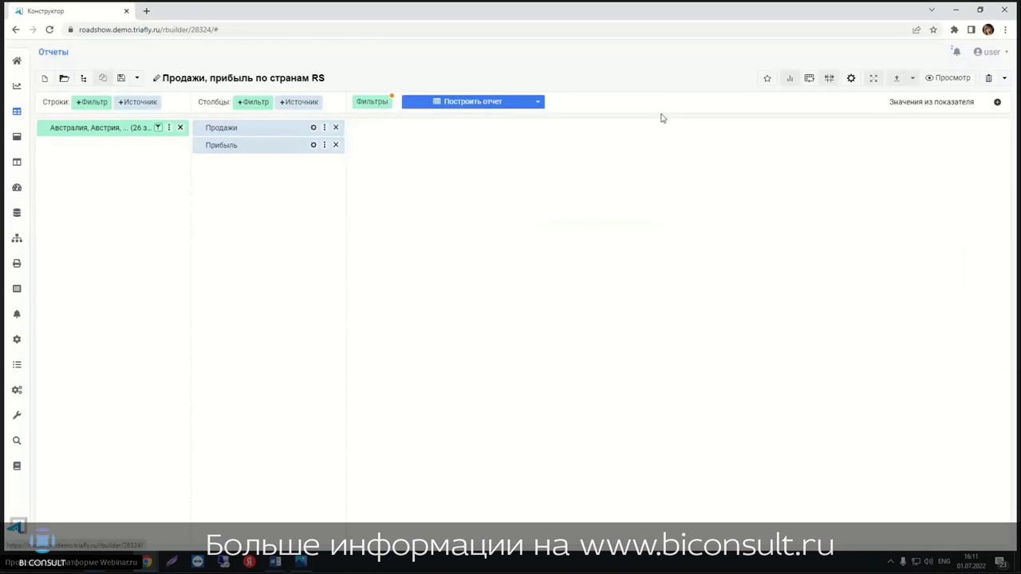
click(483, 102)
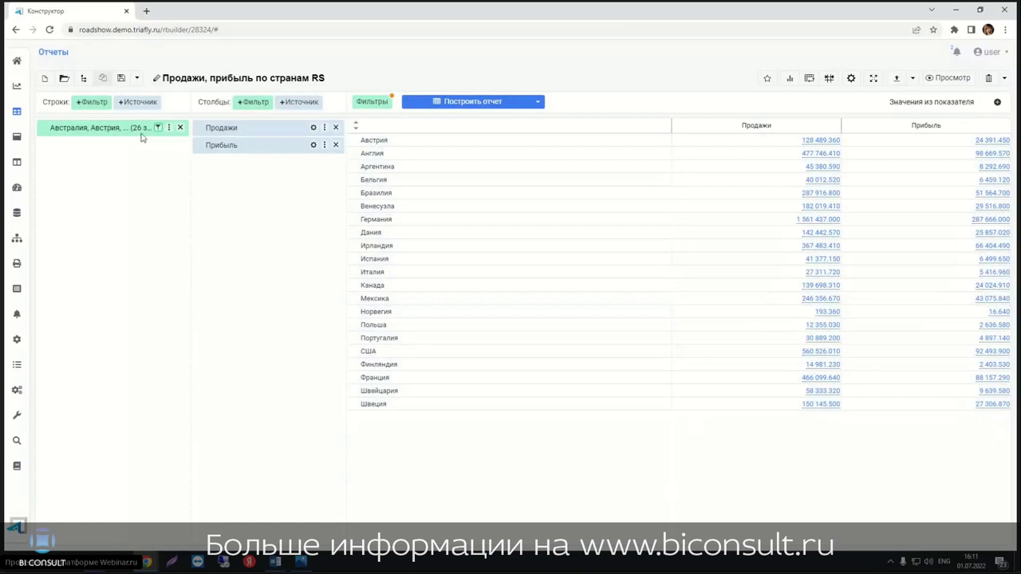
click(120, 78)
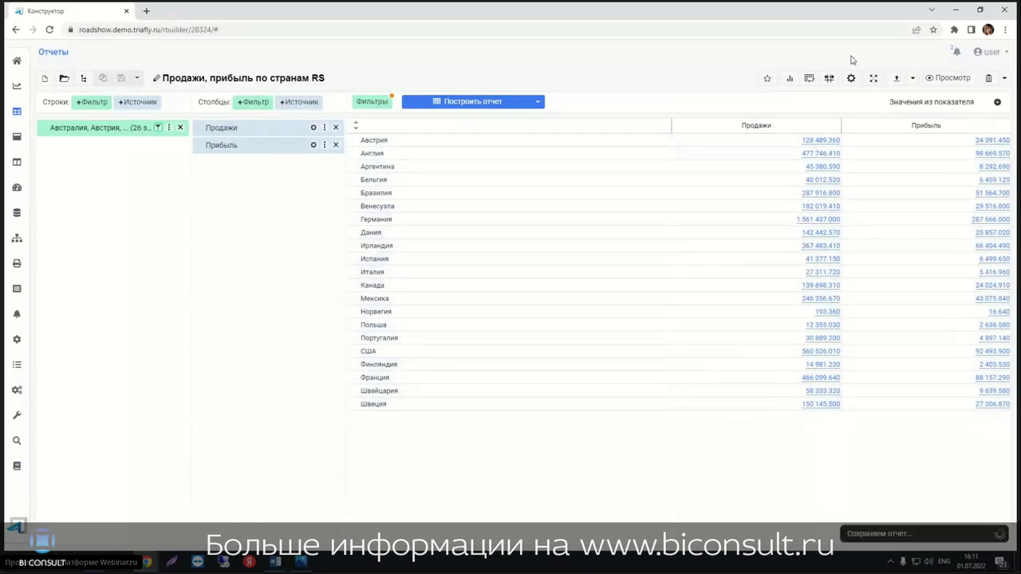
Step: Switch to Просмотр to view the saved report with its fire and hand markers
click(950, 80)
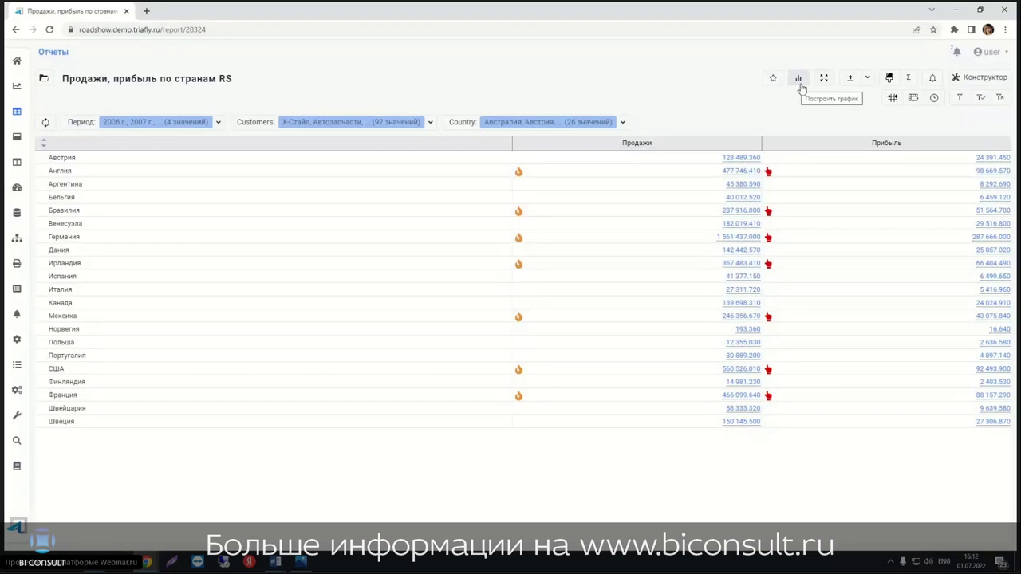
click(802, 87)
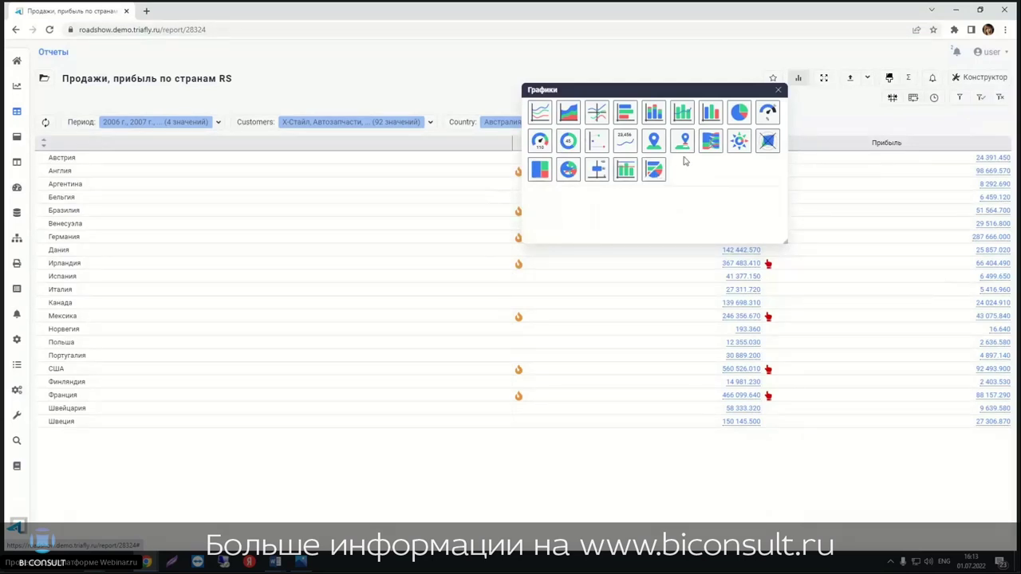
click(778, 90)
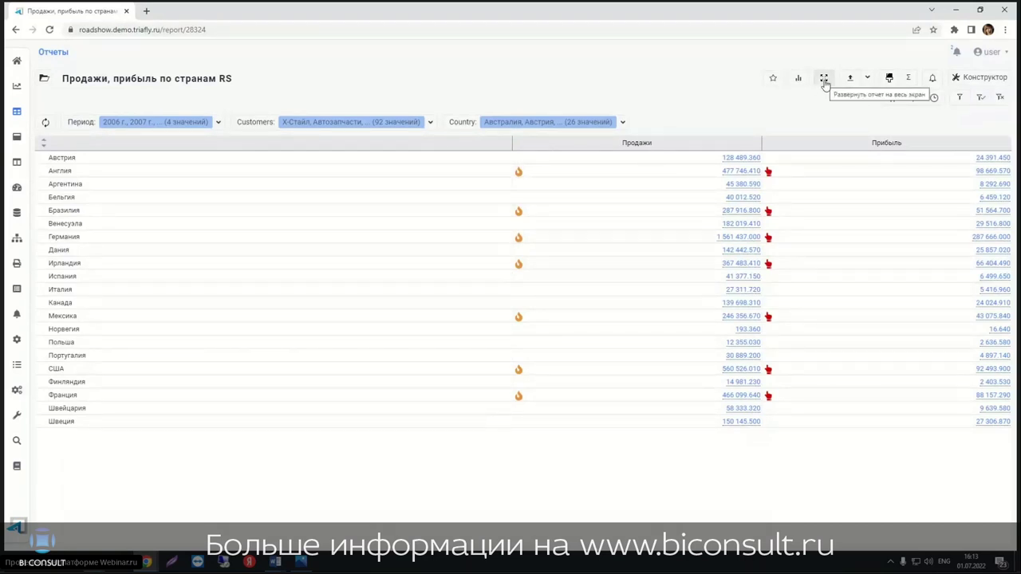
Step: Open the export format list (Xlsx, Ods, Csv, HTML) and close it again
click(866, 83)
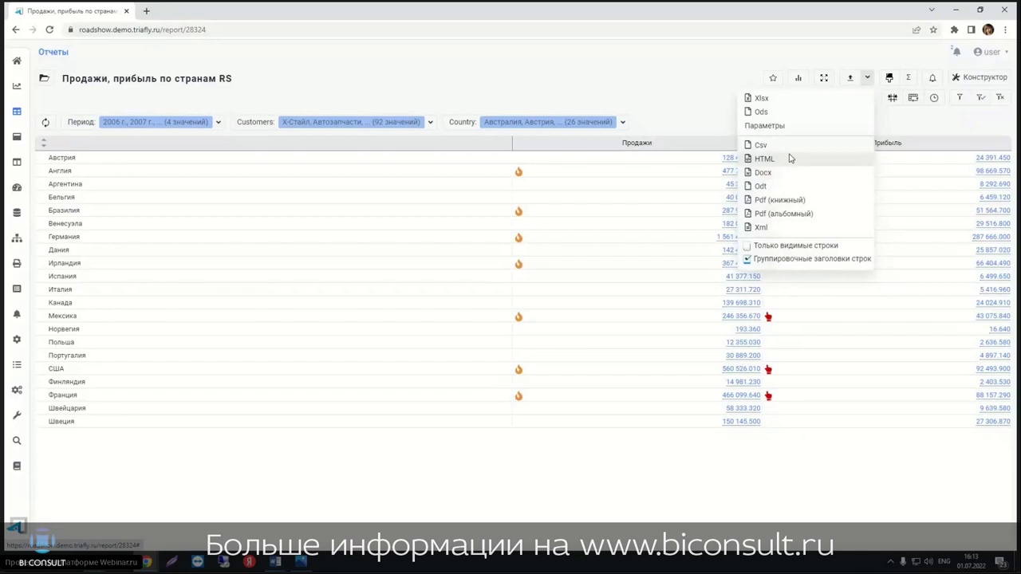
click(718, 78)
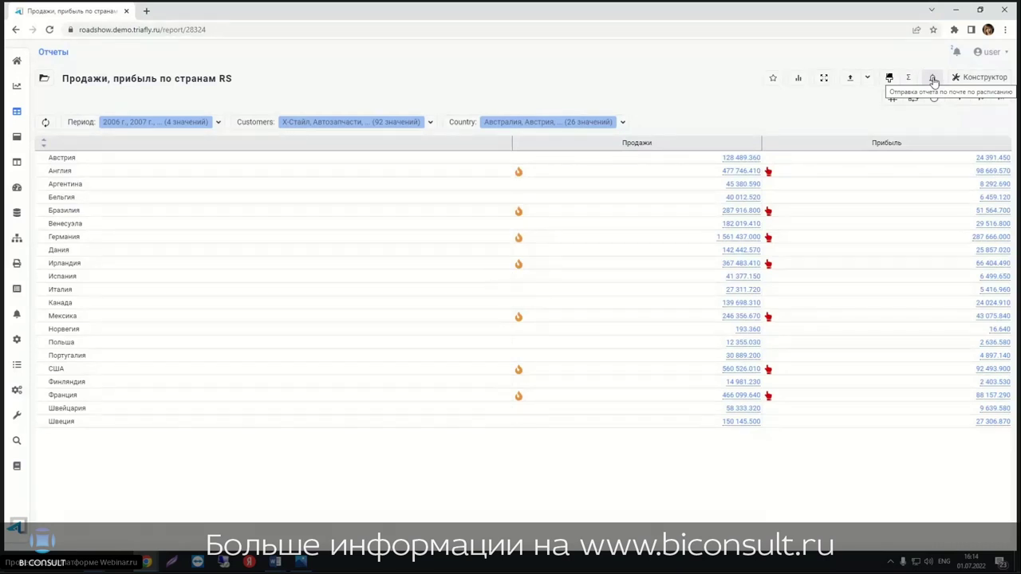
click(932, 78)
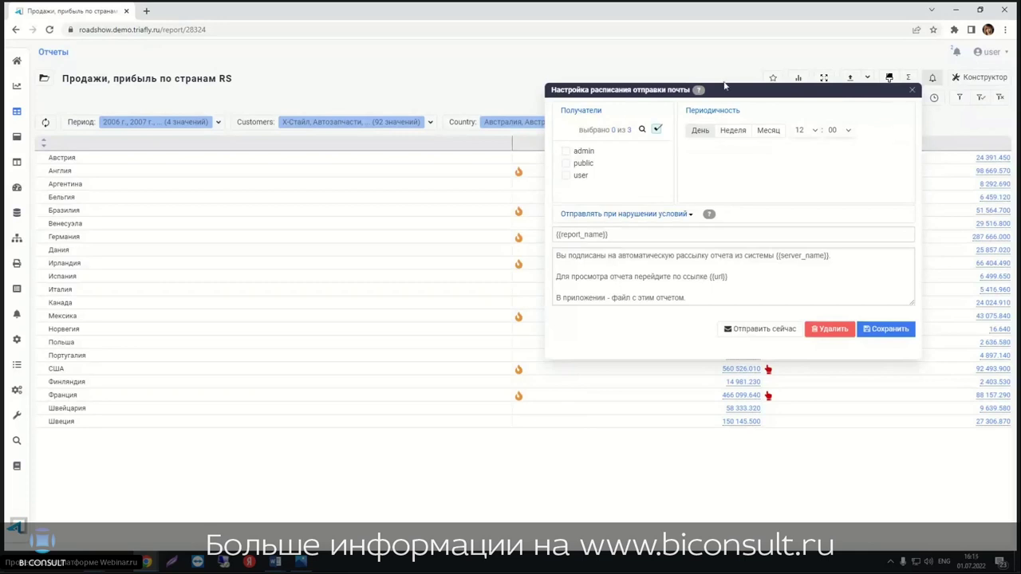
click(913, 89)
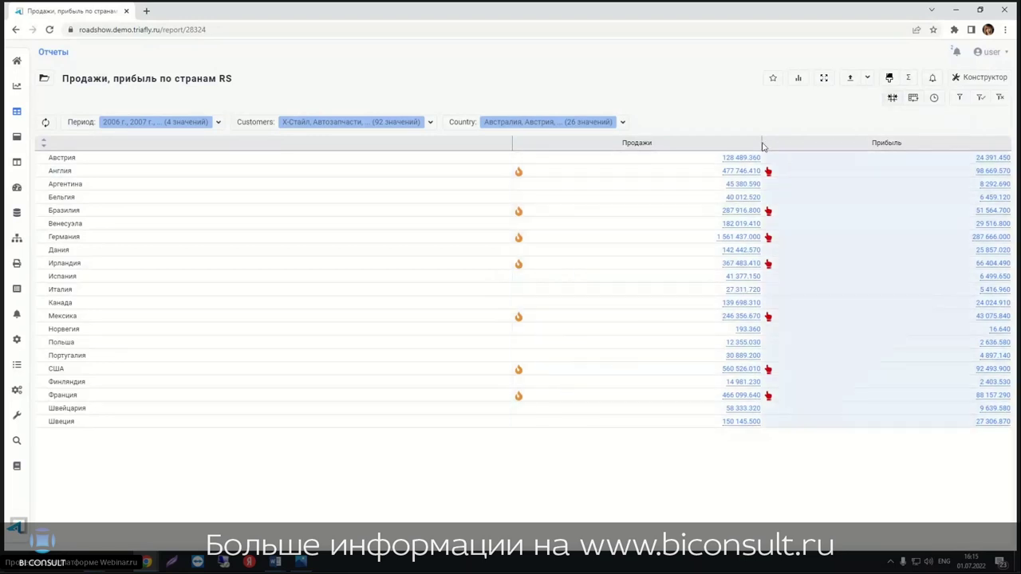
drag(761, 146, 634, 146)
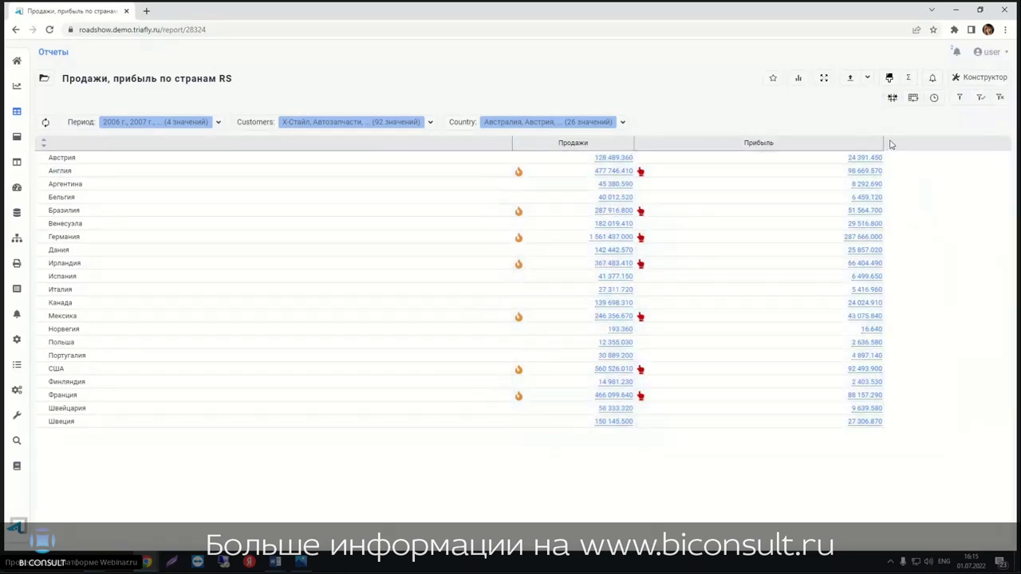
drag(884, 146, 718, 146)
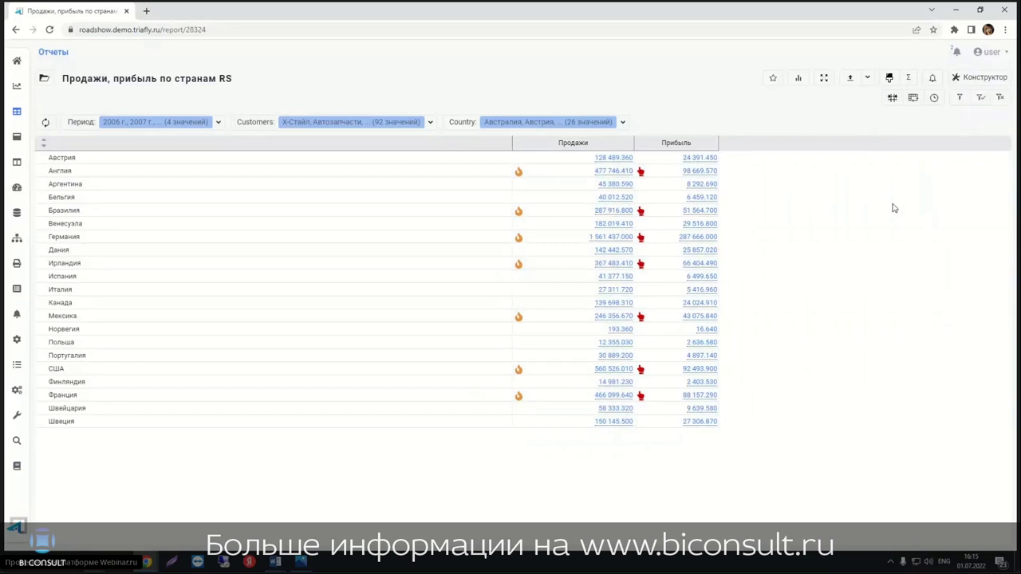
click(893, 98)
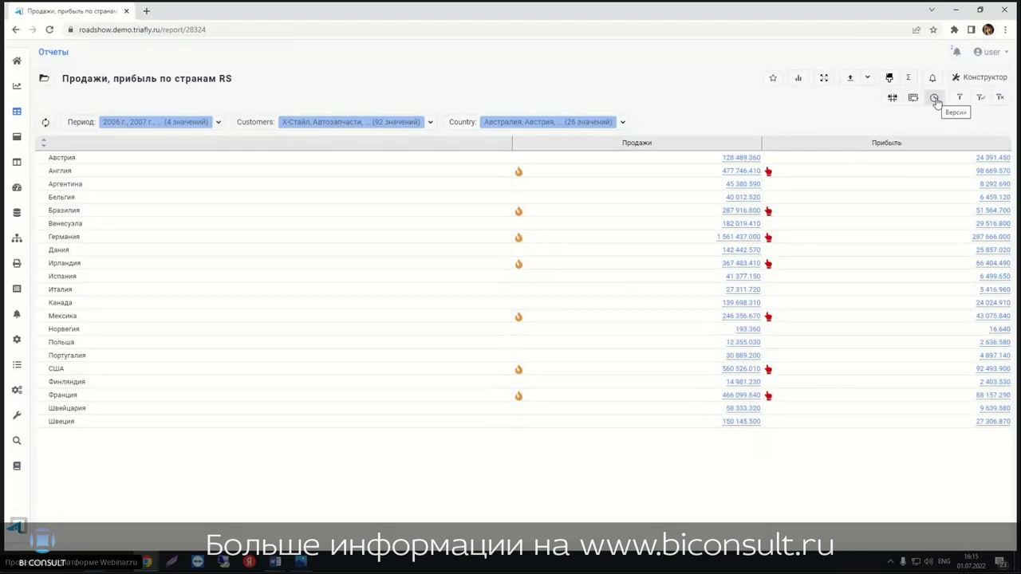
click(936, 101)
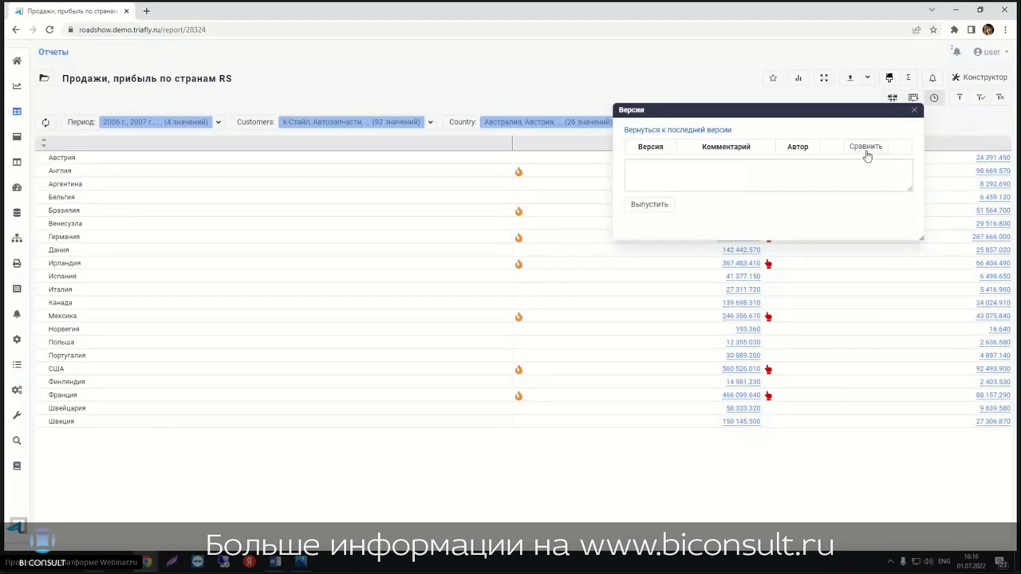
click(915, 113)
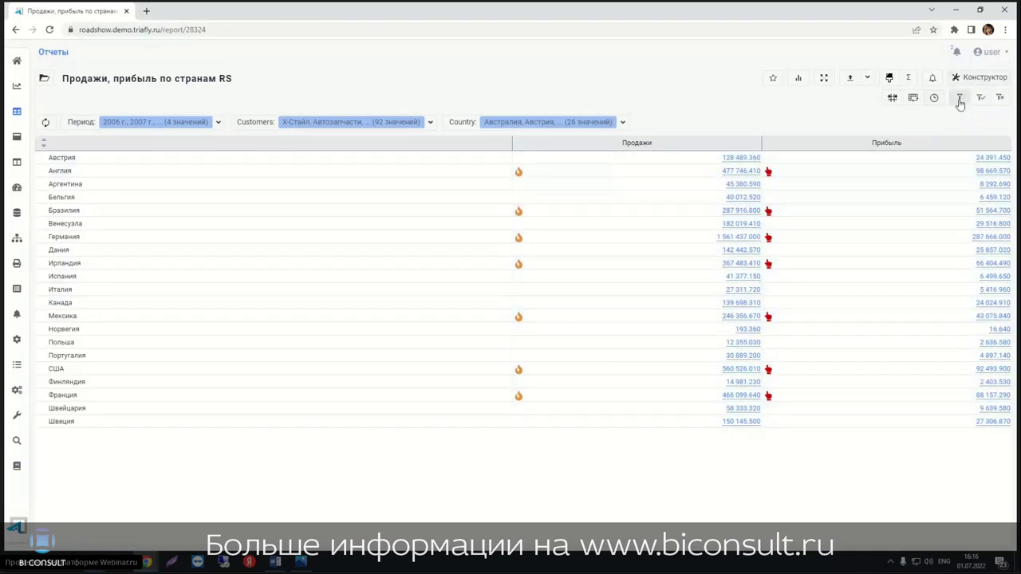
click(959, 98)
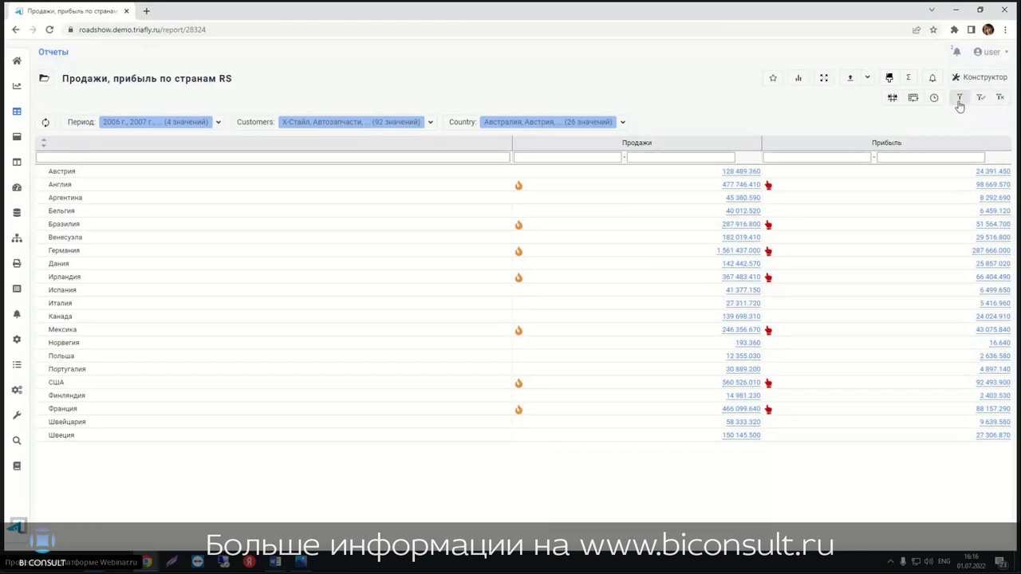
click(979, 97)
click(1000, 99)
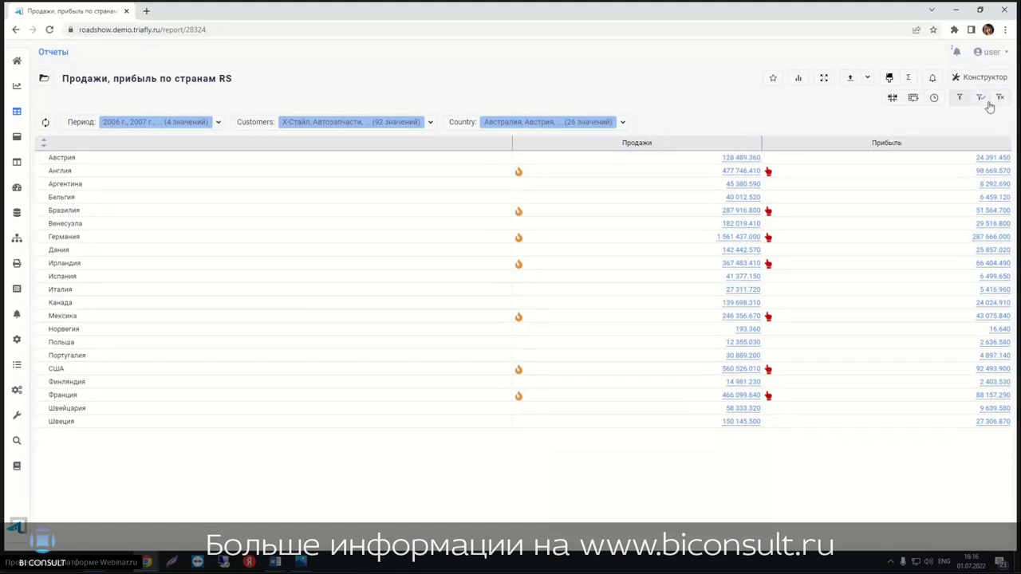
Step: Build a Мультиграфик, strip ' [Мультиграфик]' from its title, and make it a Столбчатая диаграмма
click(801, 77)
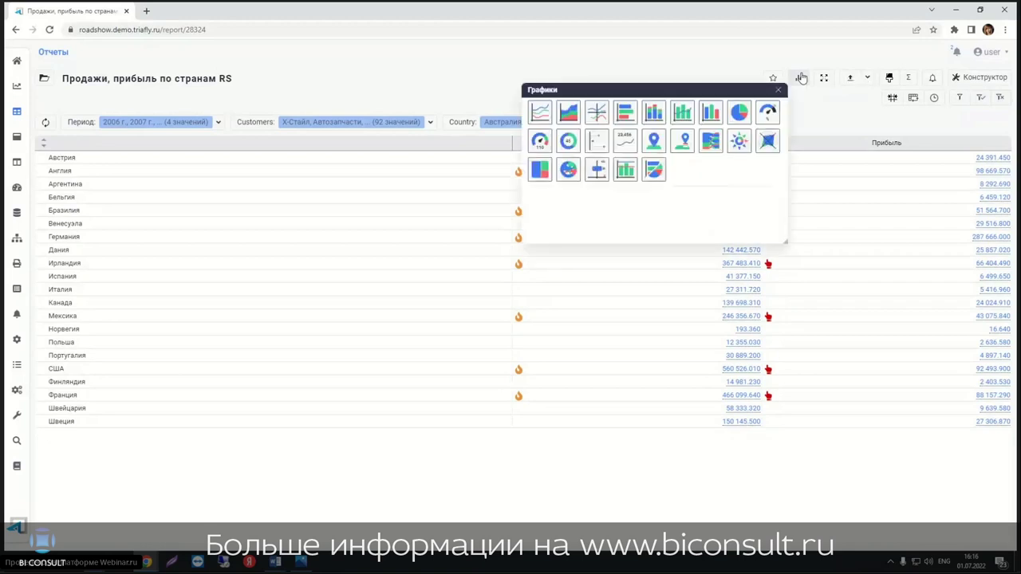
click(654, 170)
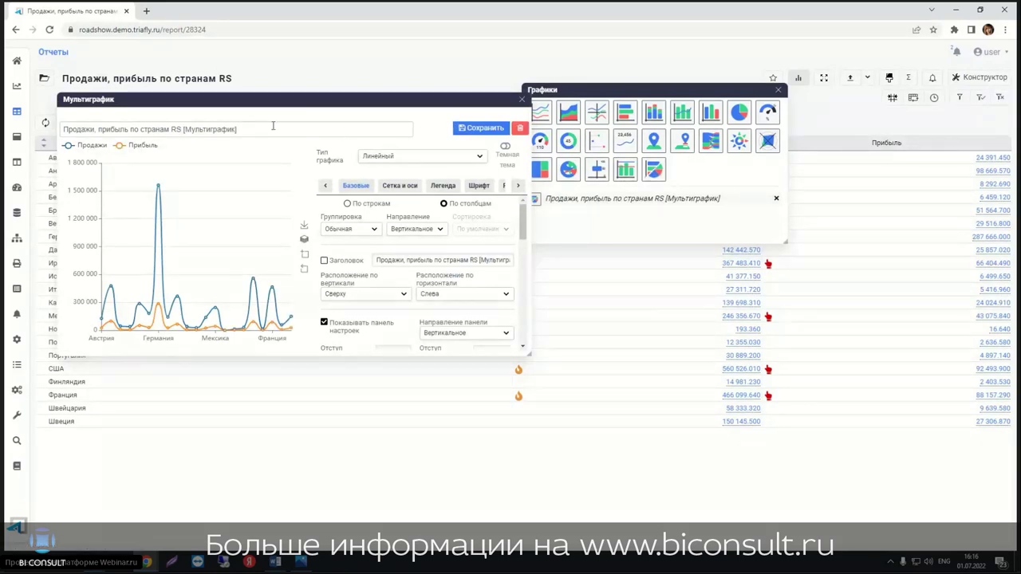
drag(240, 129, 182, 134)
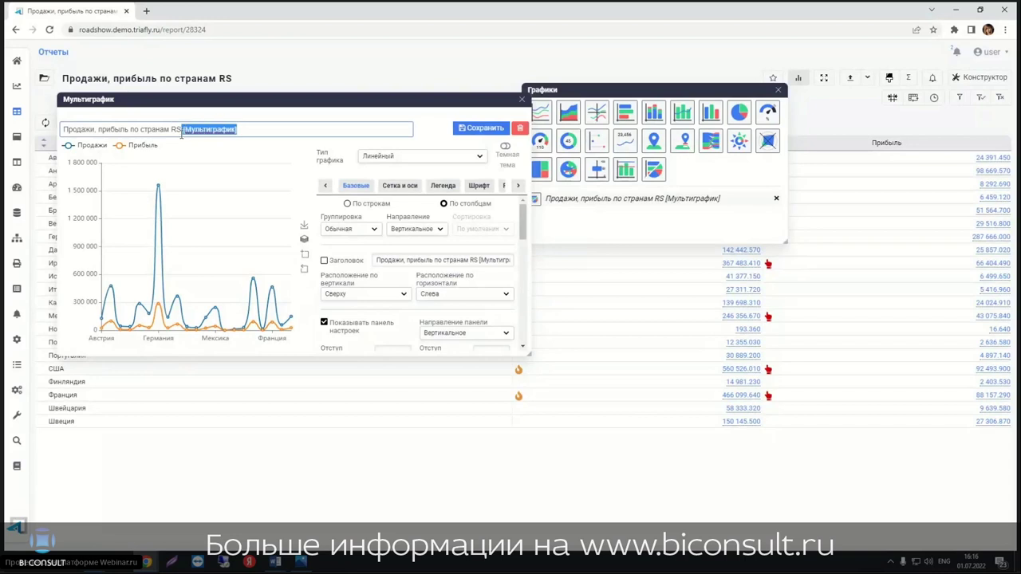
key(BackSpace)
mouse_move(284, 99)
mouse_down()
mouse_move(405, 61)
mouse_move(329, 64)
mouse_up()
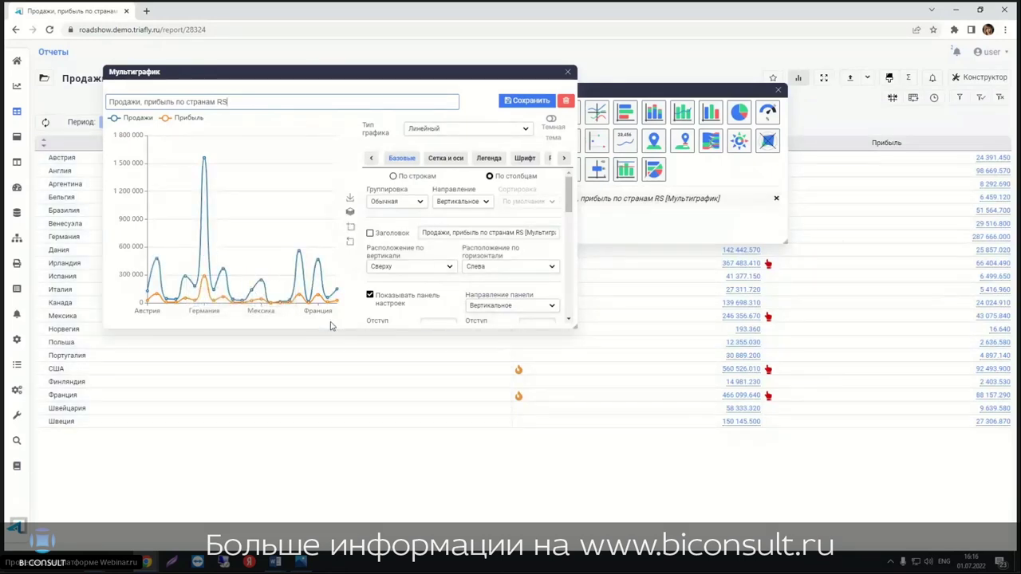
click(529, 130)
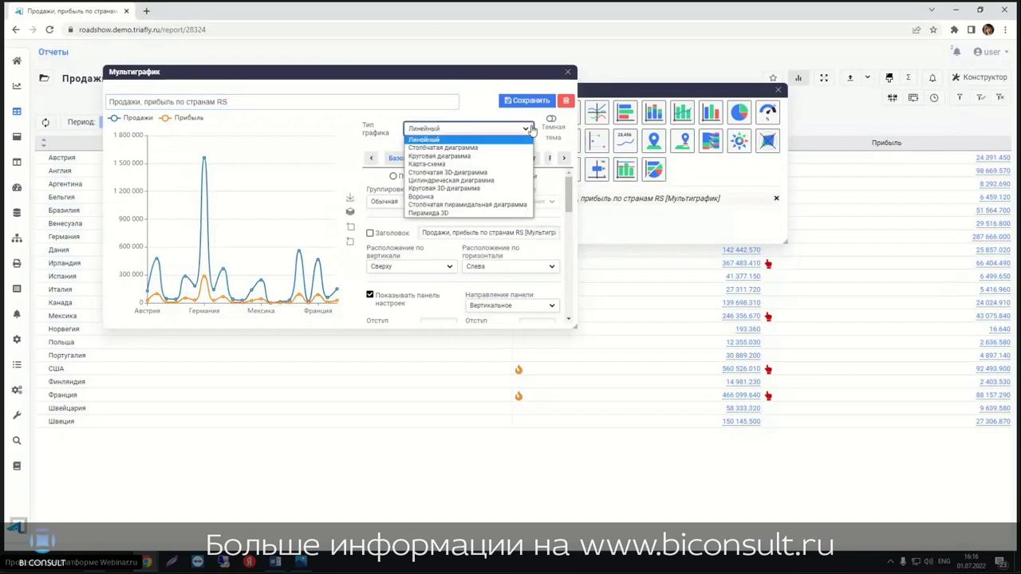
click(465, 148)
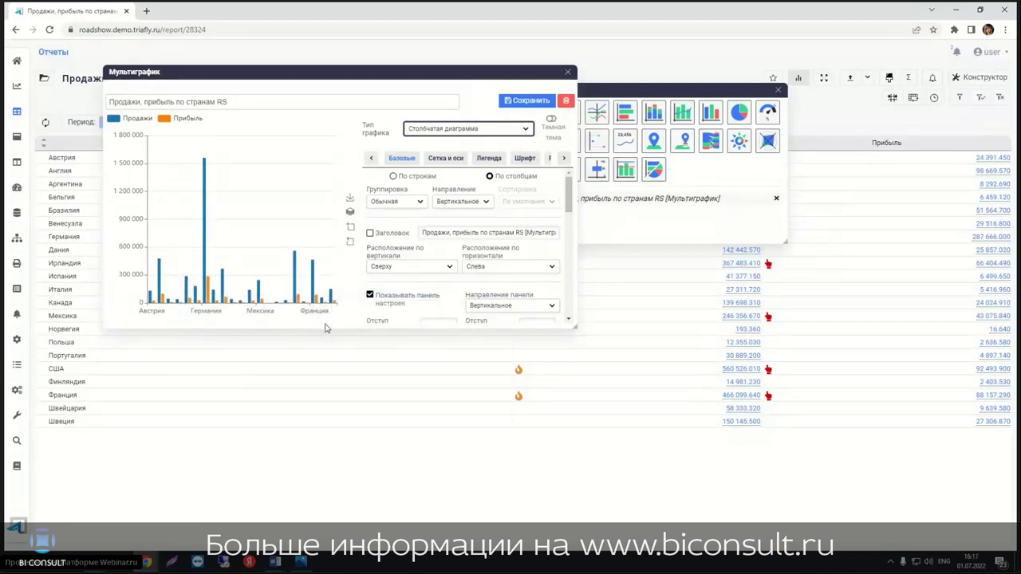
Step: Add an x-axis zoom slider limited to Austria through Brazil, range 0 to 20 percent
click(460, 160)
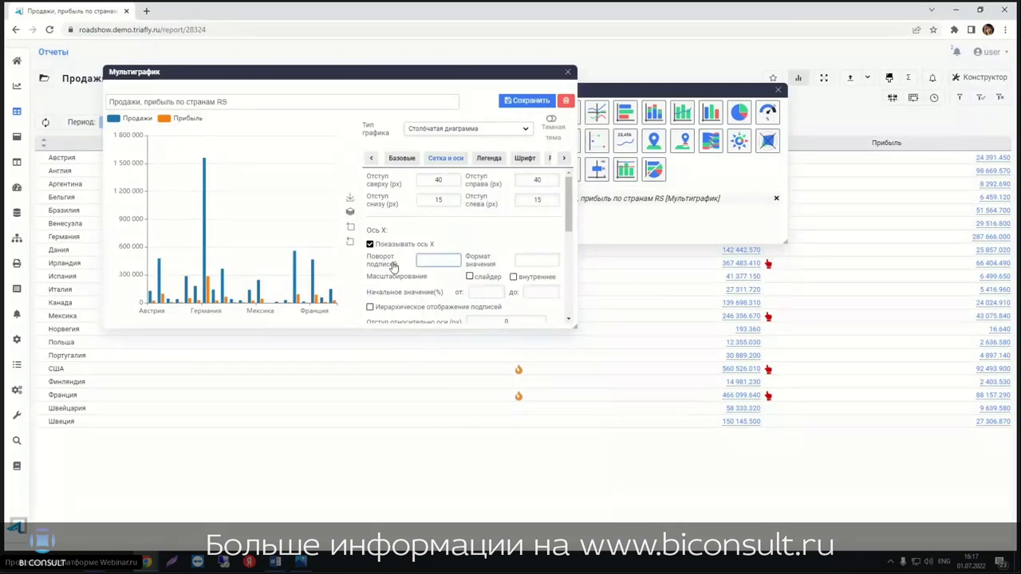
click(470, 276)
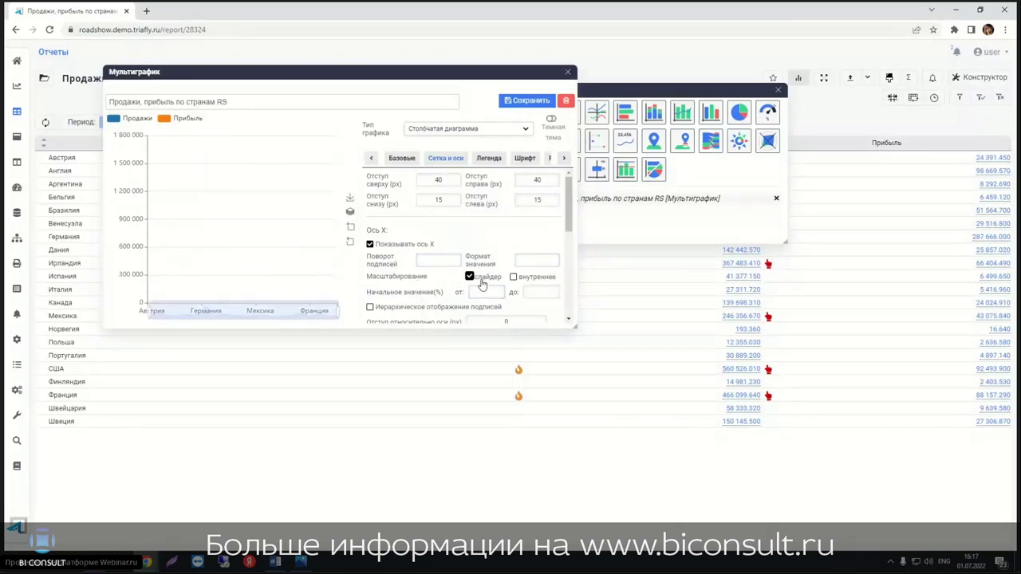
drag(328, 315, 141, 314)
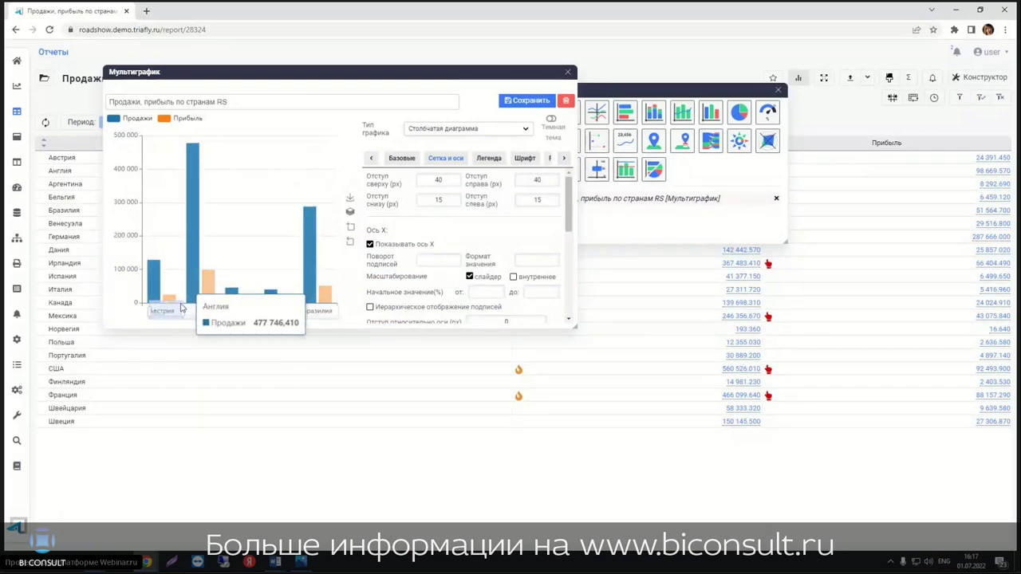
drag(182, 311, 178, 318)
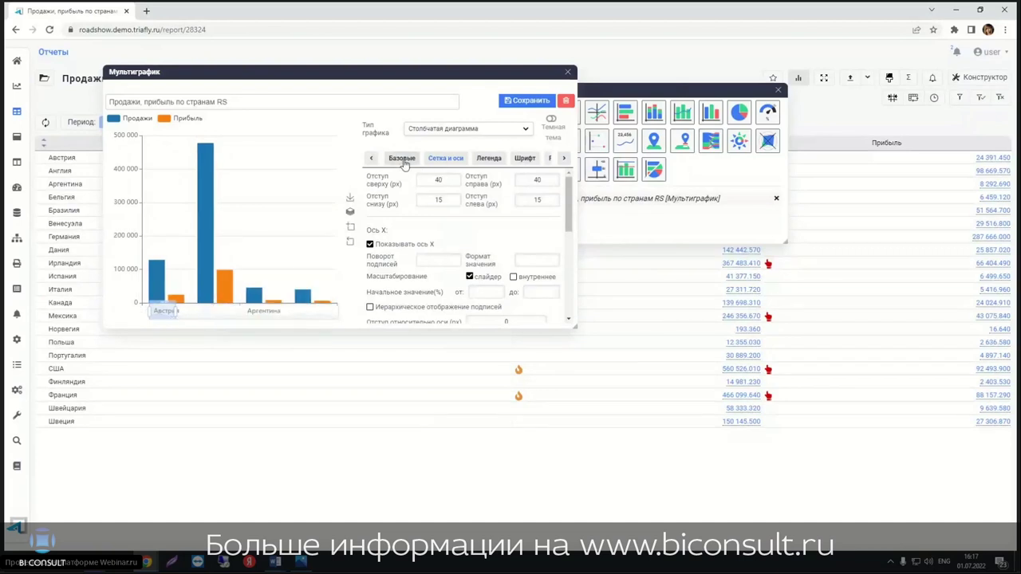
click(483, 294)
text(0)
click(542, 292)
text(3)
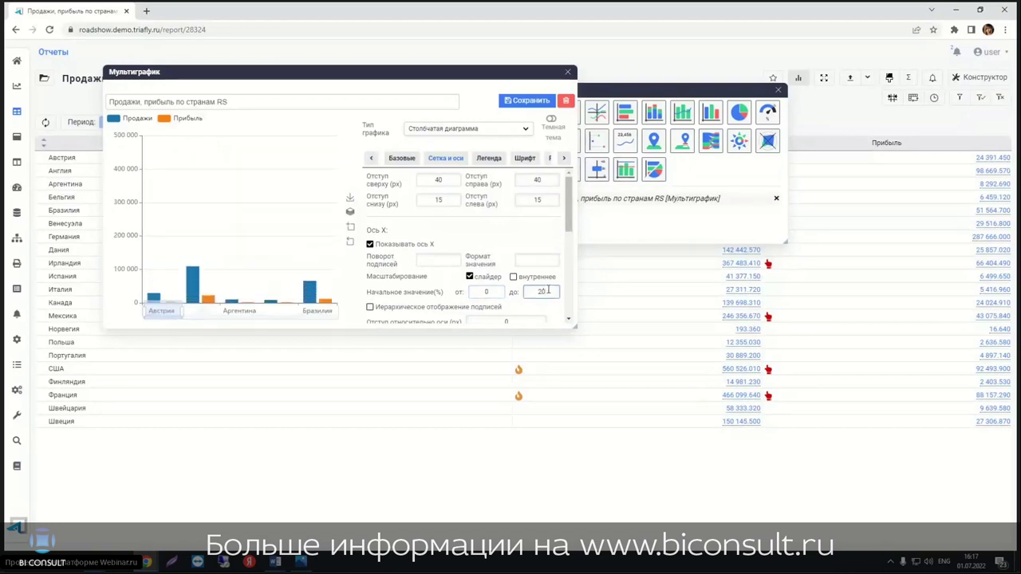
click(403, 159)
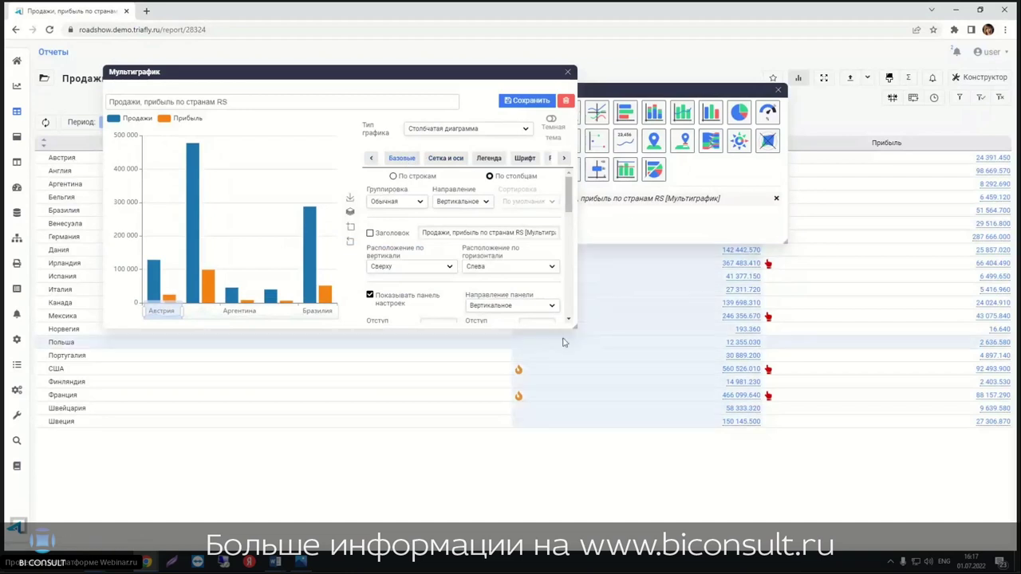
Step: Enlarge the multigraph editor and try horizontal bars before switching back to vertical
drag(574, 325, 709, 471)
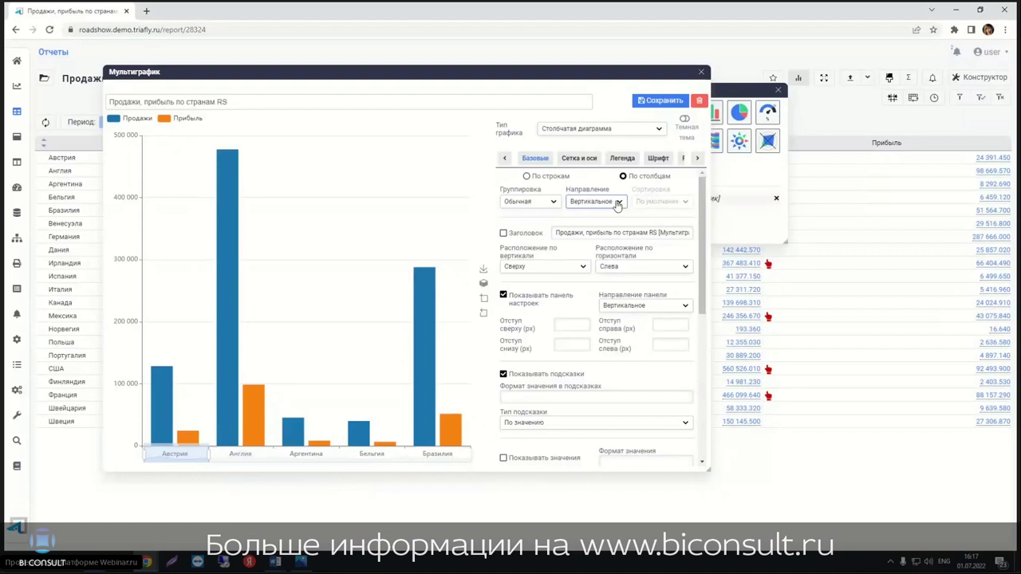
click(618, 205)
click(614, 212)
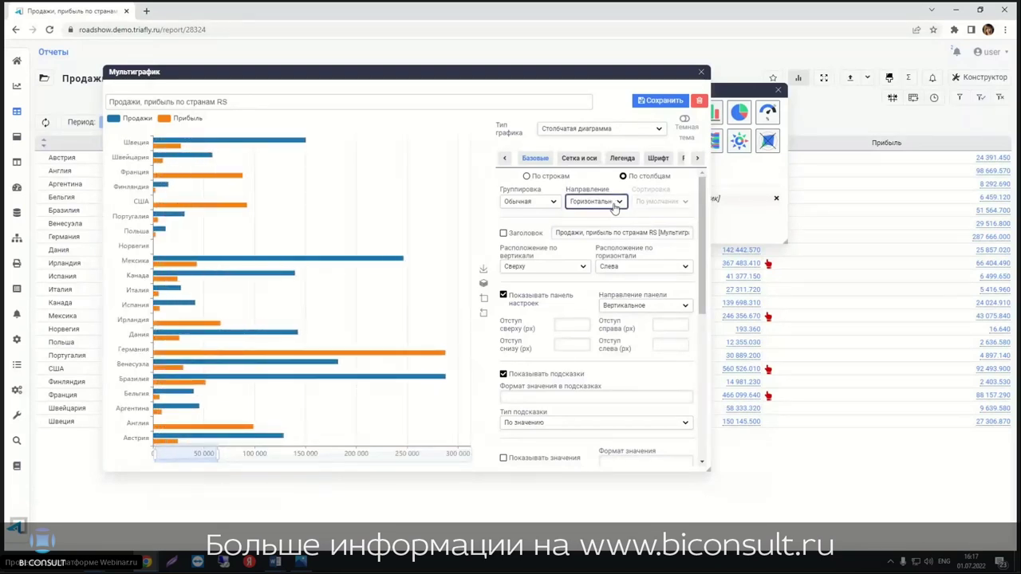
click(617, 203)
click(593, 227)
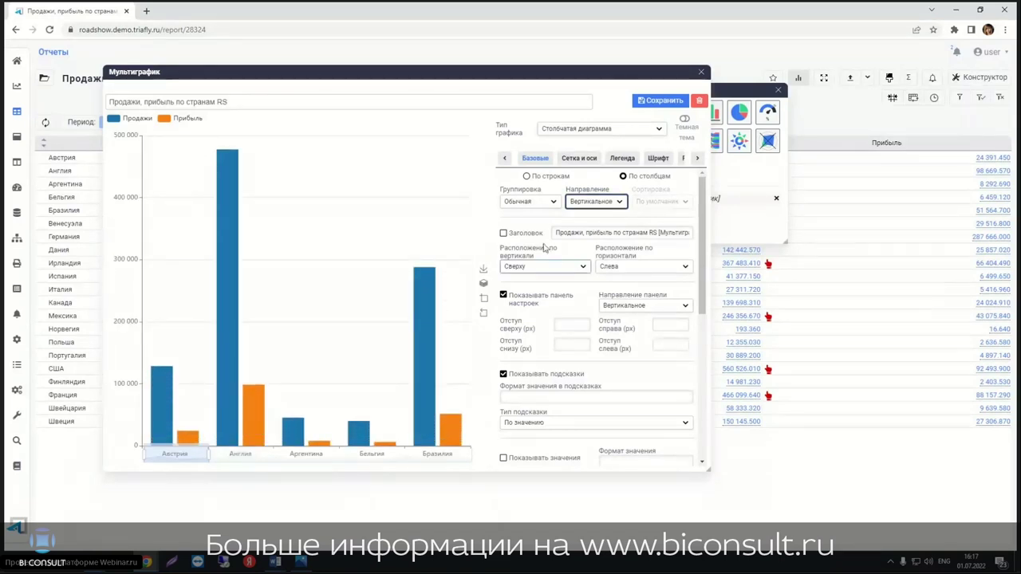
Step: Turn on Показывать значения so value labels appear above every bar
scroll(651, 249, down, 2)
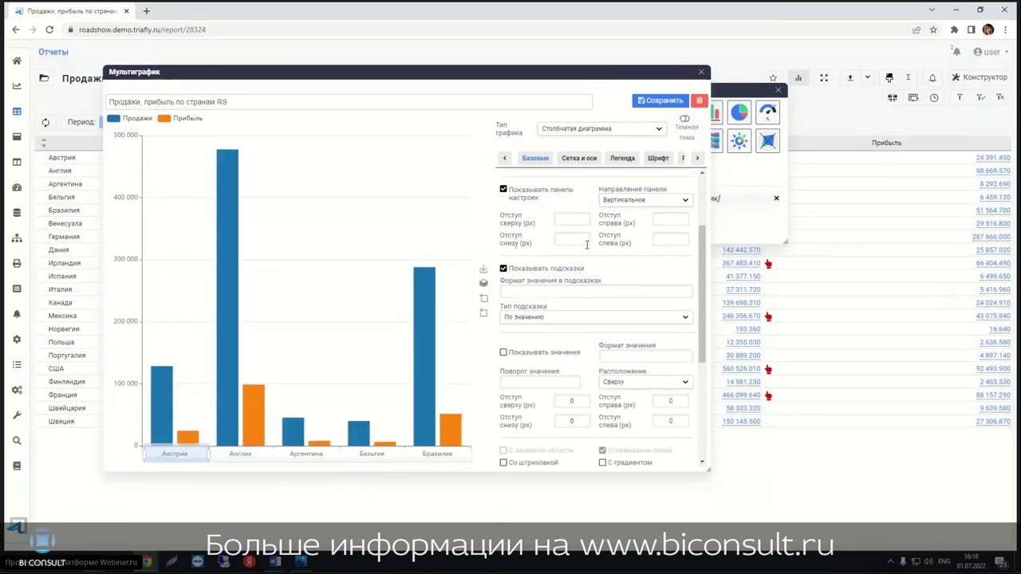
scroll(610, 263, down, 1)
click(598, 295)
scroll(598, 295, down, 2)
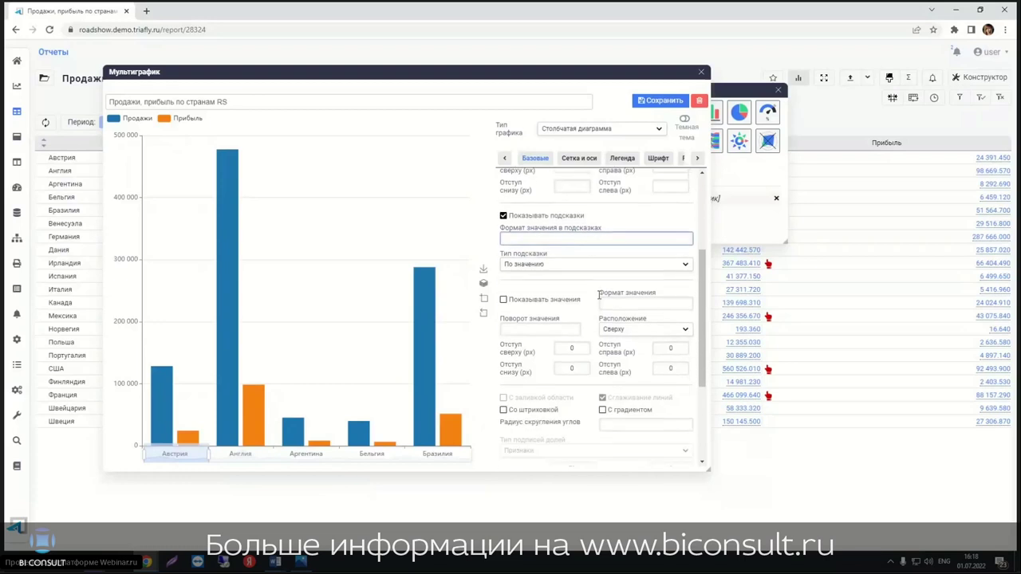
click(504, 300)
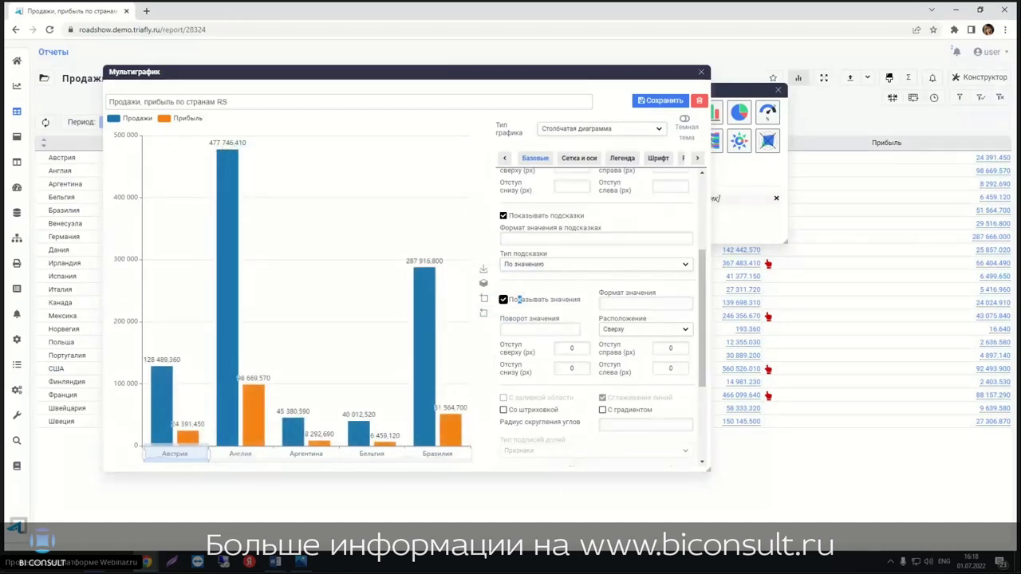
Step: Set the value label format to .2s so figures read like 480k and 24k
click(623, 303)
text(.2s)
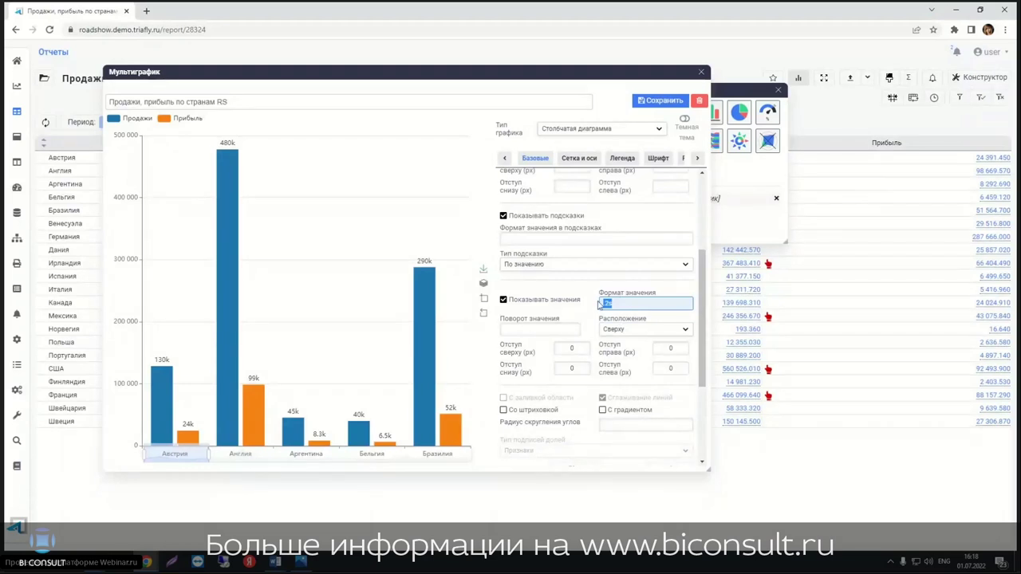
click(644, 277)
scroll(631, 300, down, 2)
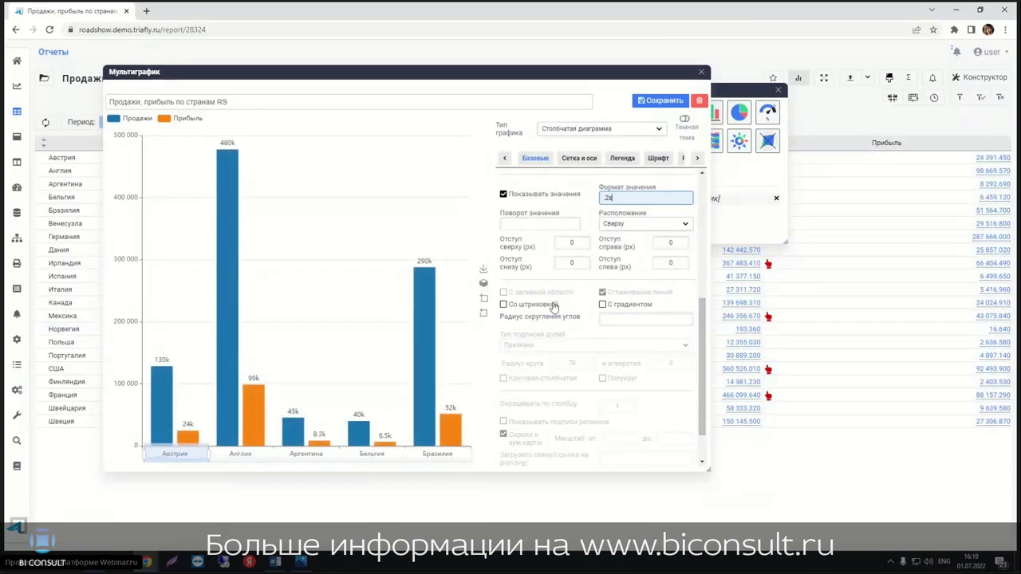
Step: Make the bars hatched with a corner rounding radius of 10
click(552, 305)
click(638, 320)
text(10)
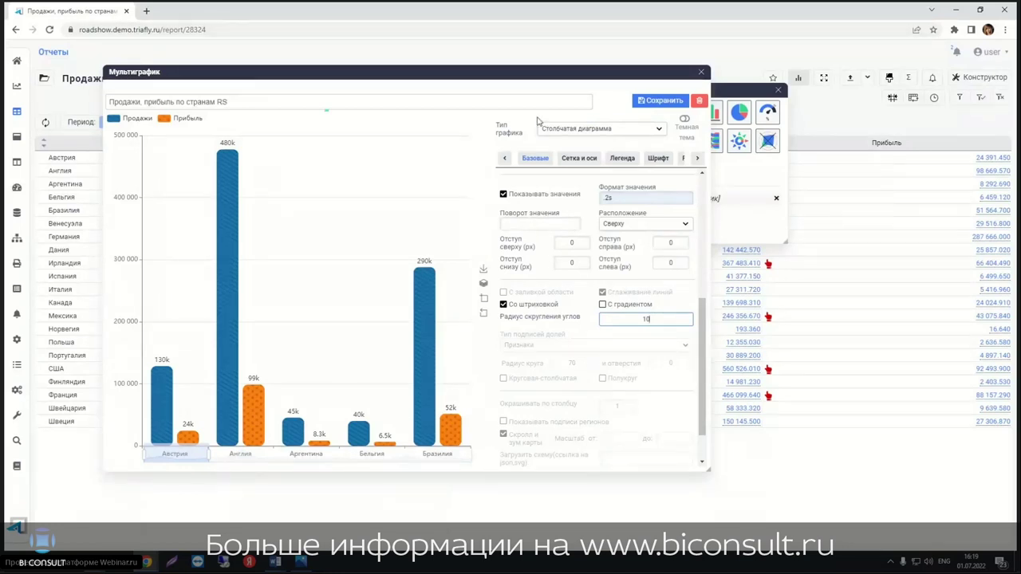
Step: Review the X-axis offset in the grid and axes settings, leaving it unchanged
click(581, 158)
click(636, 230)
scroll(636, 228, up, 2)
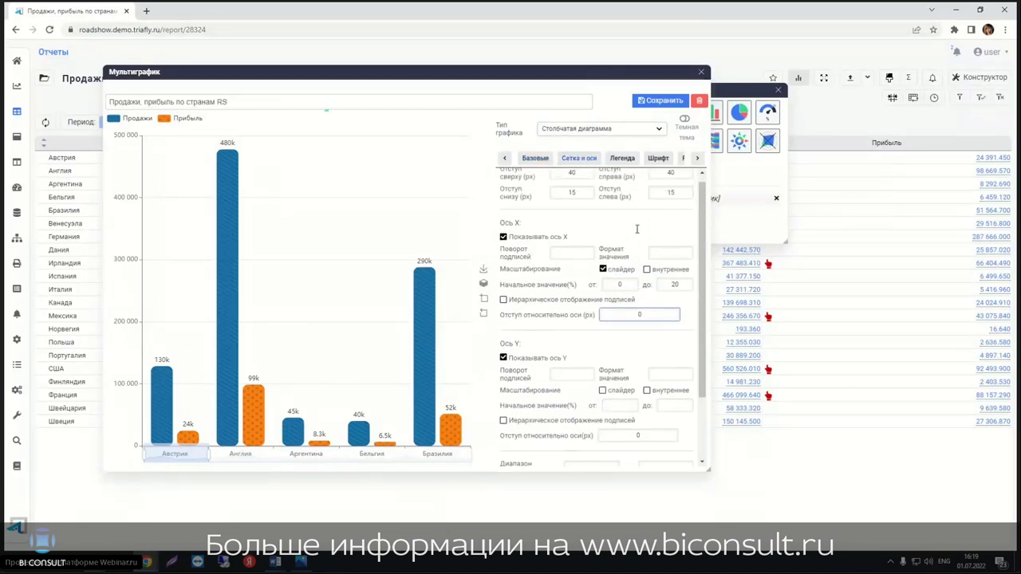
click(720, 504)
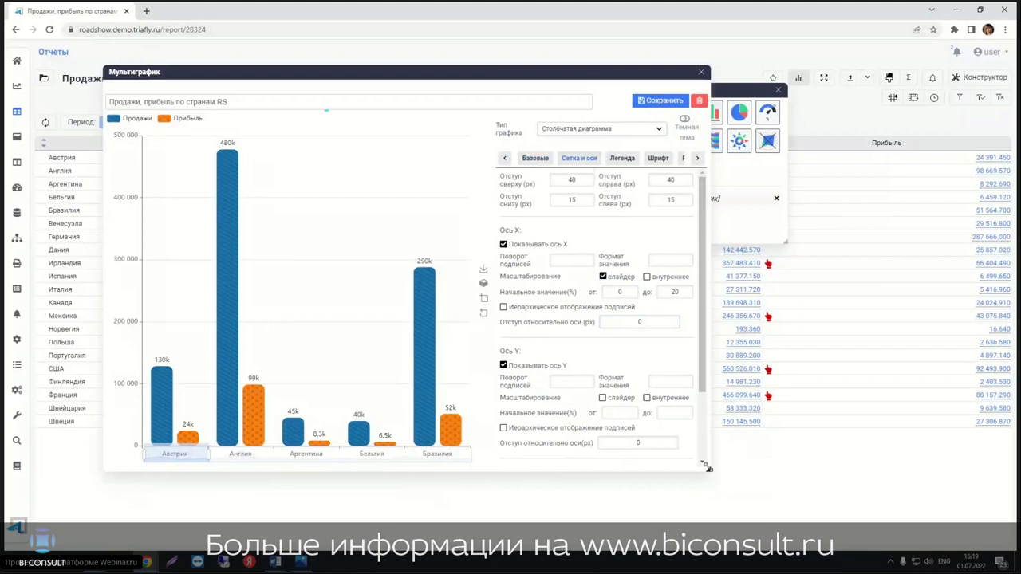
Step: Widen the multigraph dialog slightly and bring up the Шрифт font settings
drag(707, 468, 738, 474)
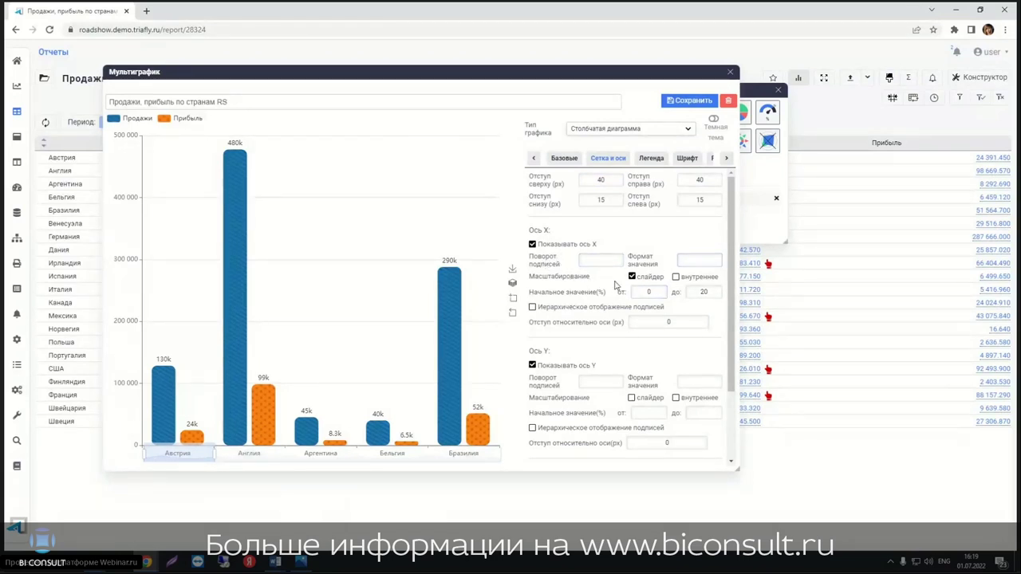
scroll(659, 288, down, 2)
scroll(646, 289, down, 1)
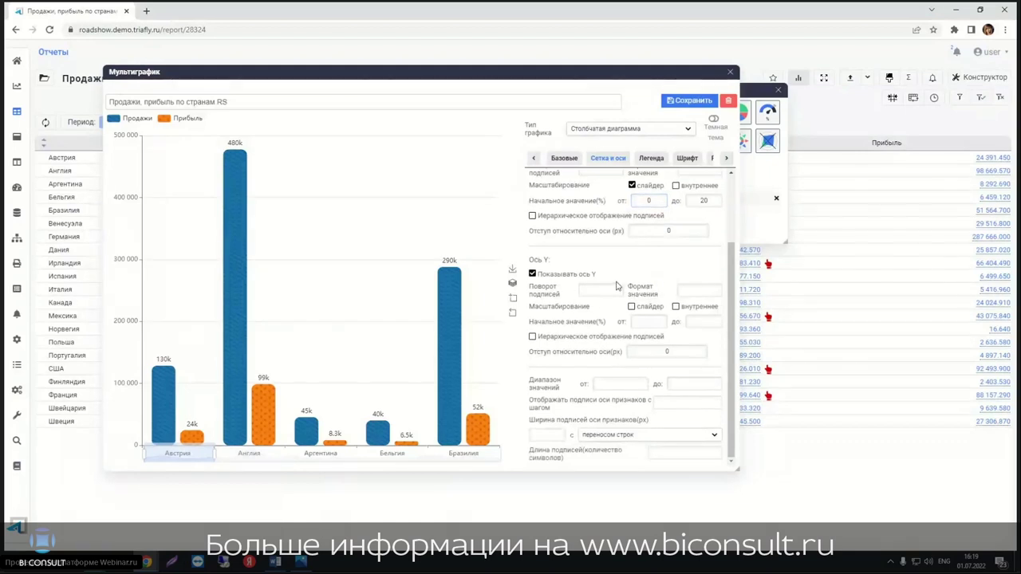
scroll(620, 287, up, 3)
scroll(620, 287, down, 2)
scroll(672, 240, up, 1)
scroll(670, 192, up, 1)
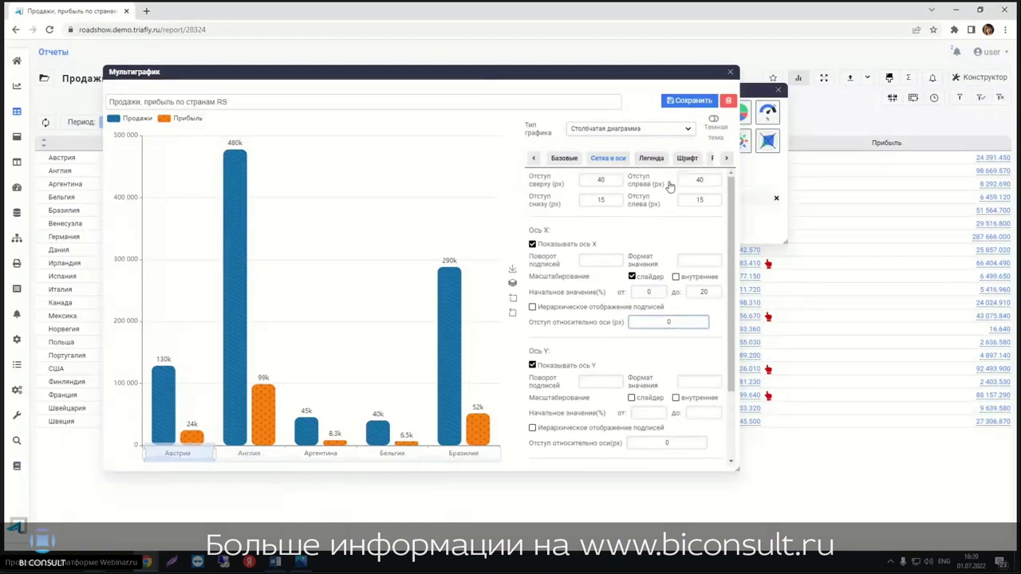
click(652, 158)
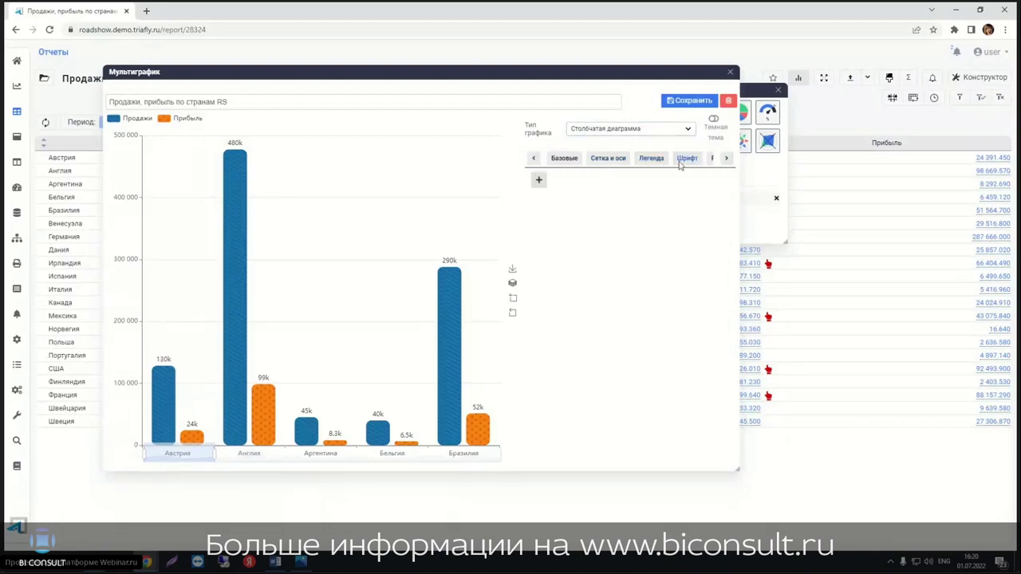
Step: Add a font rule for the Легенда text with colour blue #2986cc
click(539, 180)
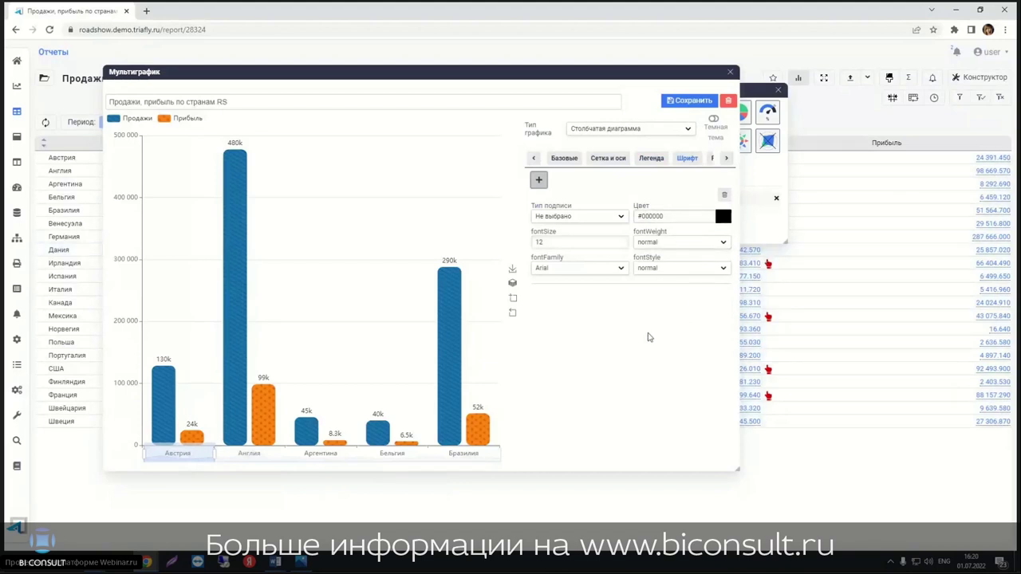
click(619, 218)
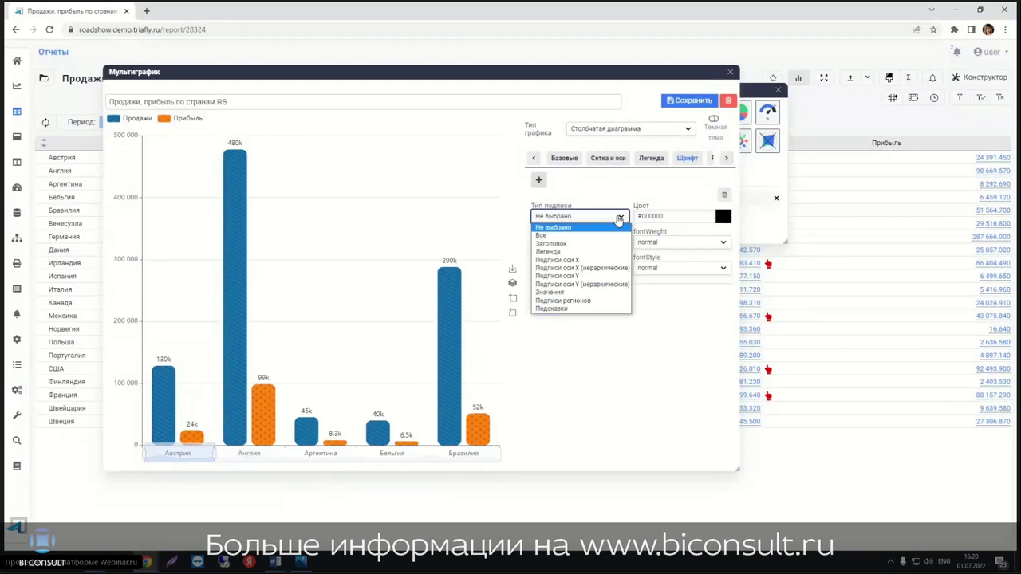
click(556, 253)
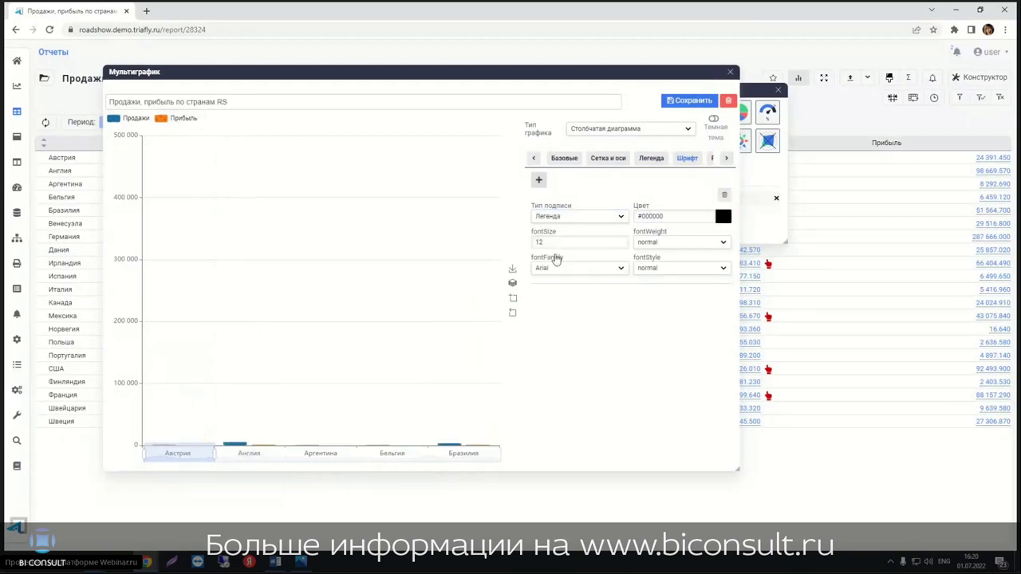
click(723, 217)
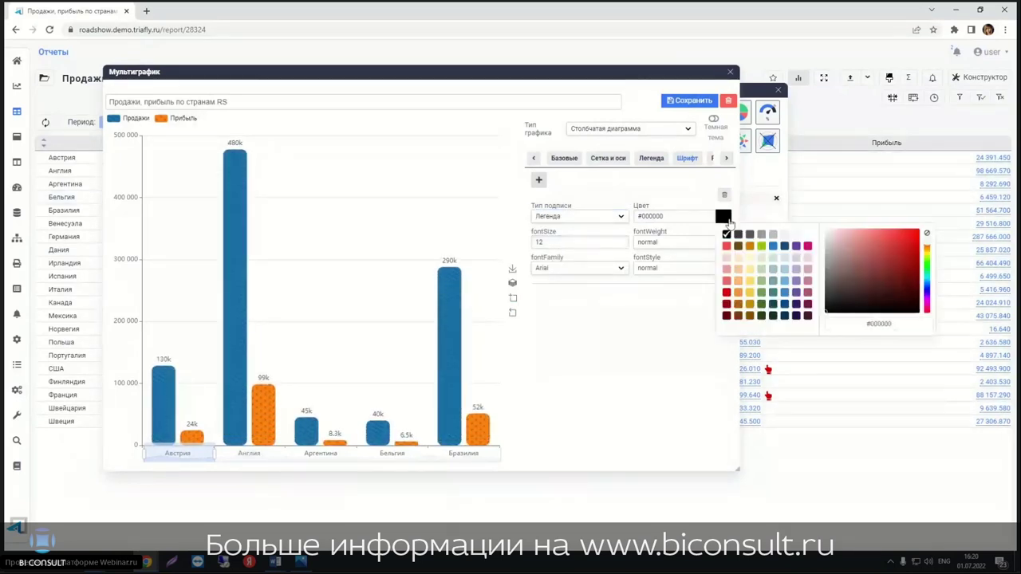
click(773, 247)
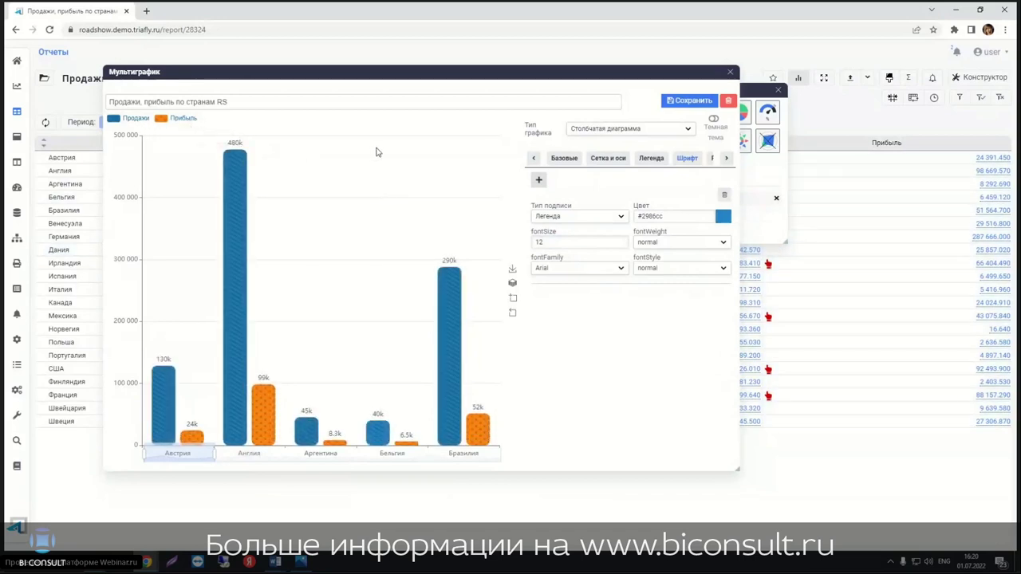
click(709, 161)
Step: Open the echarts.apache.org option documentation from the Редактор help in a new tab
click(727, 158)
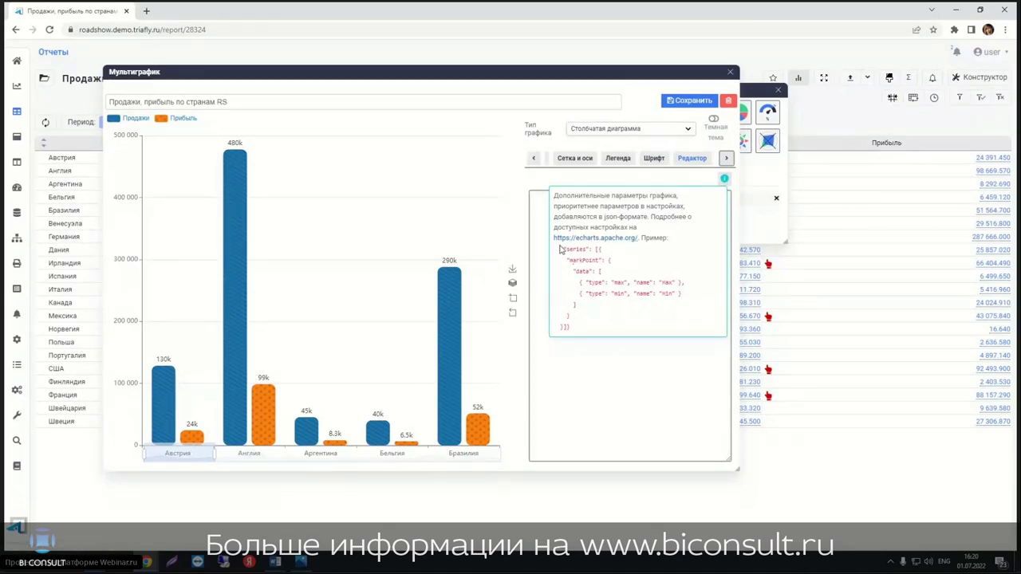
mouse_move(724, 179)
right_click(614, 239)
click(614, 247)
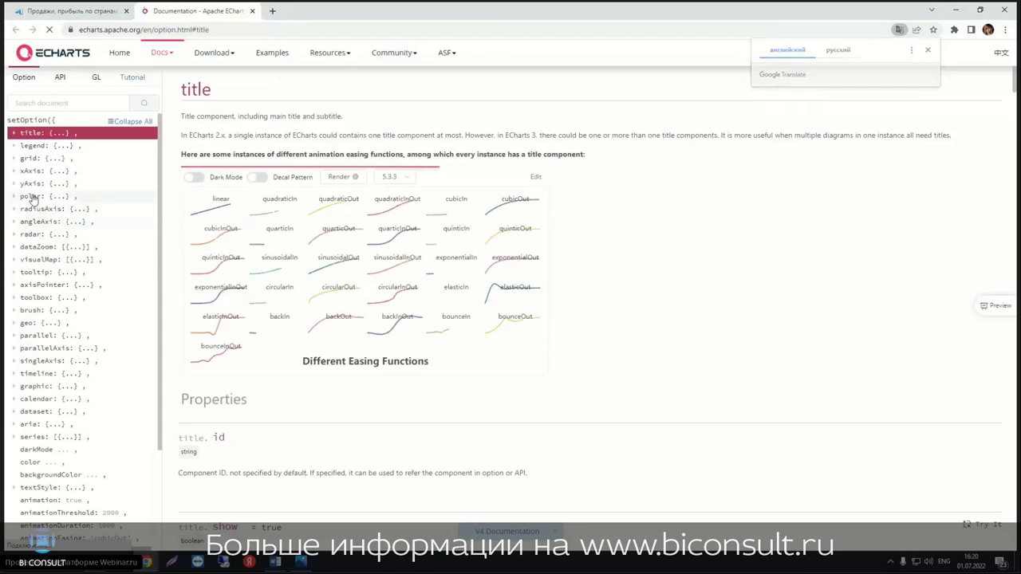
Step: Browse the ECharts polar options, then close the documentation tab and return to the report
click(33, 197)
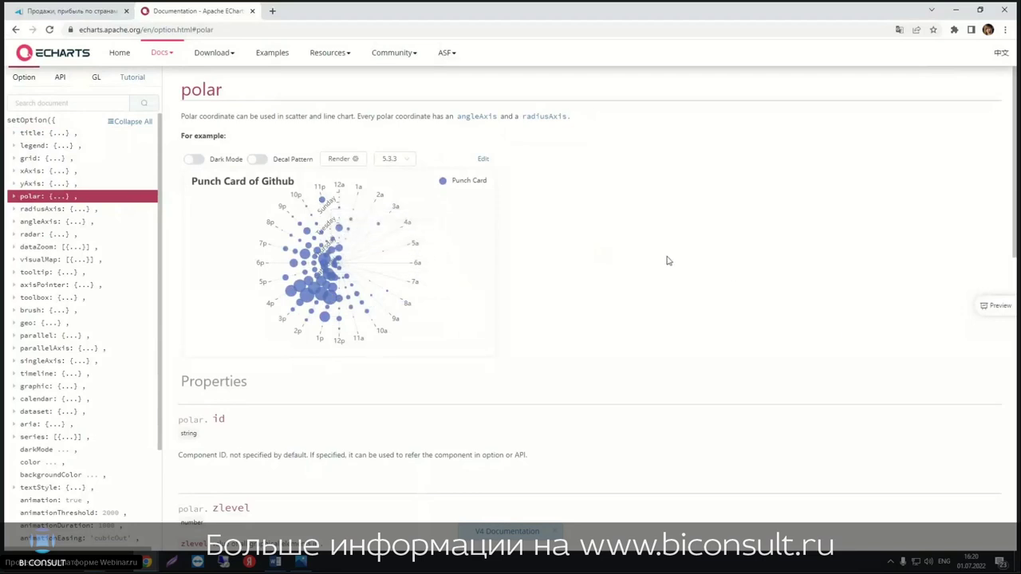
scroll(666, 260, down, 4)
scroll(666, 260, down, 3)
scroll(669, 261, down, 2)
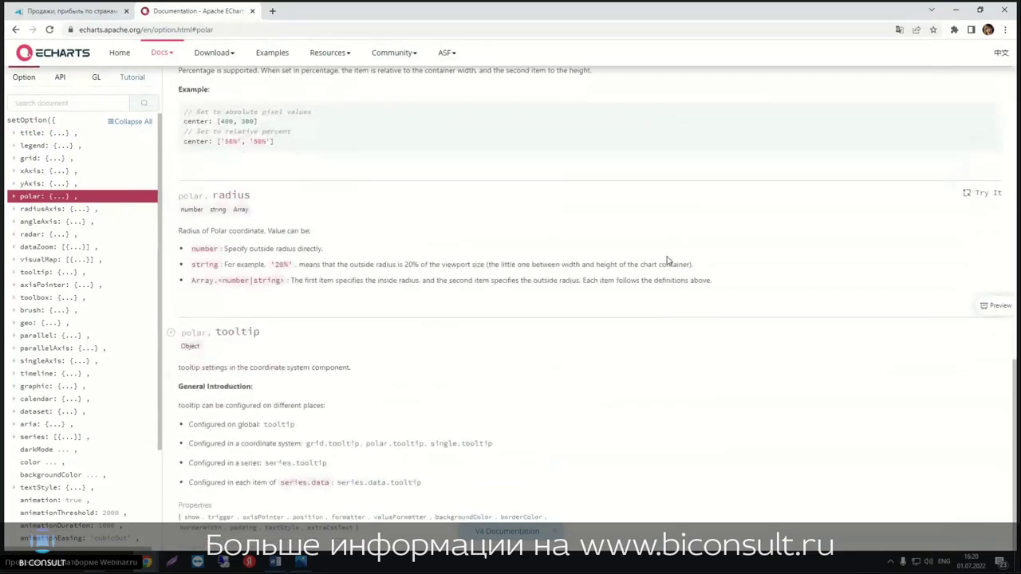
scroll(668, 260, up, 3)
scroll(307, 406, up, 1)
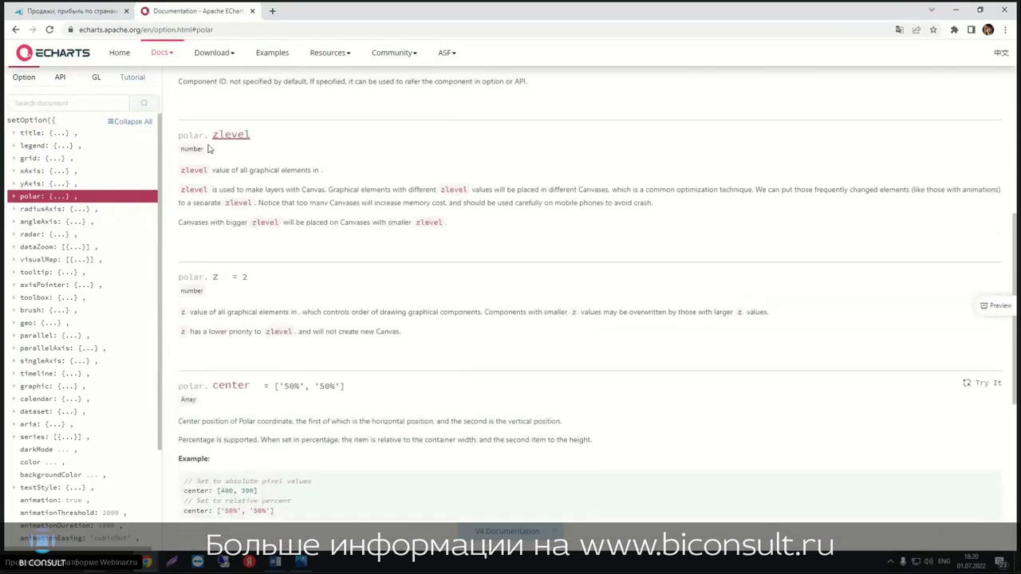
scroll(289, 298, up, 3)
scroll(273, 210, up, 1)
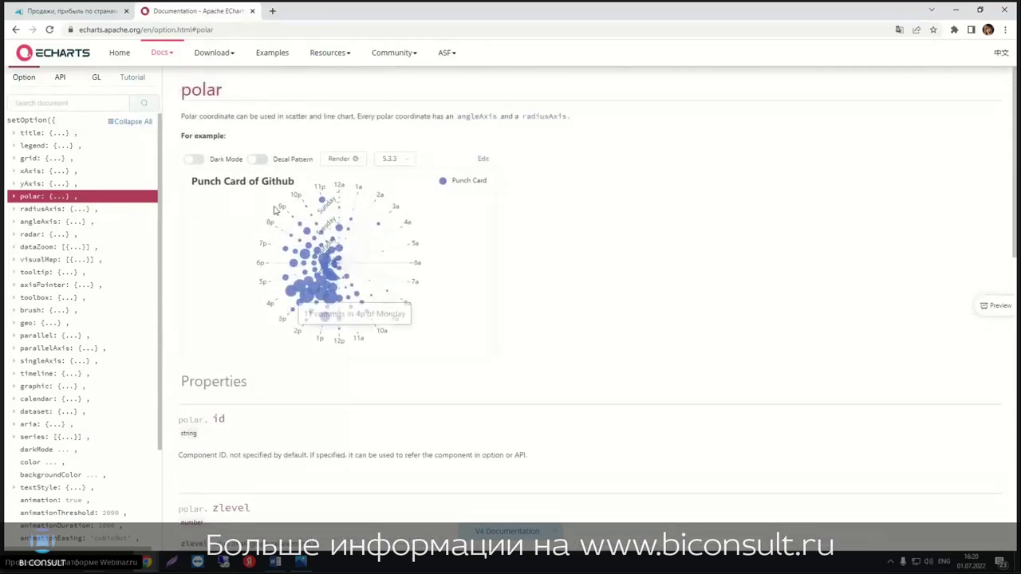
click(80, 11)
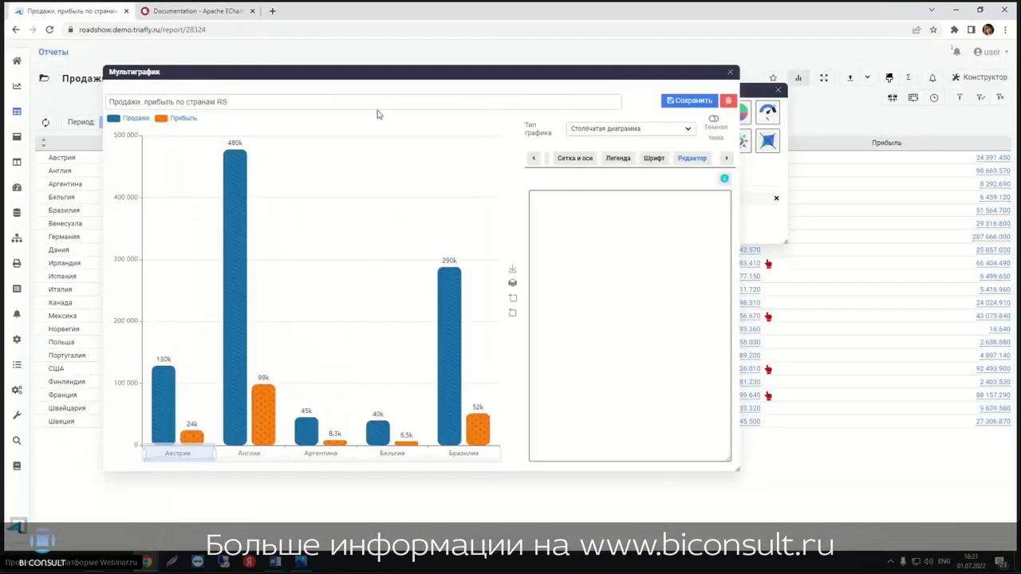
click(191, 11)
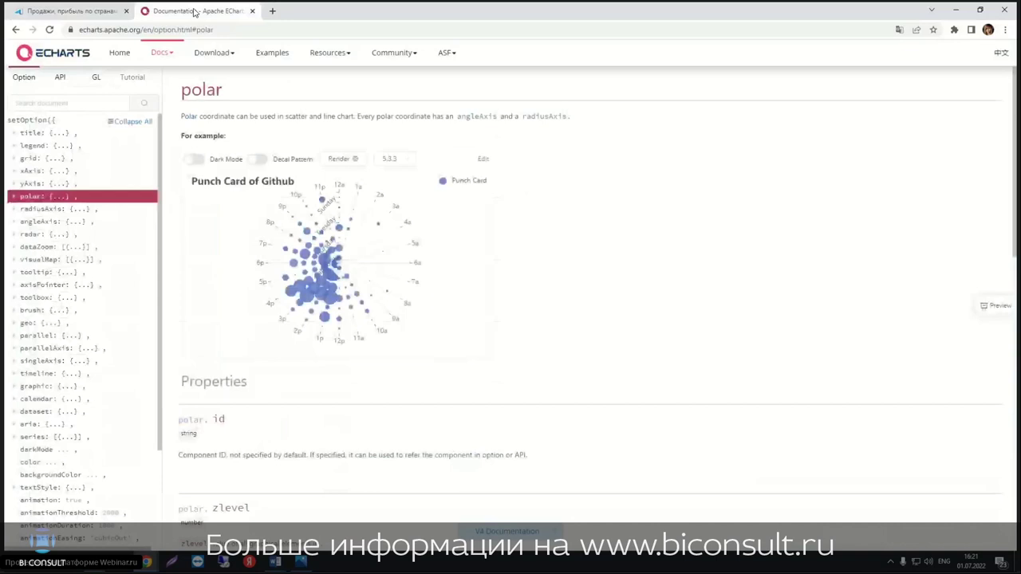
click(251, 11)
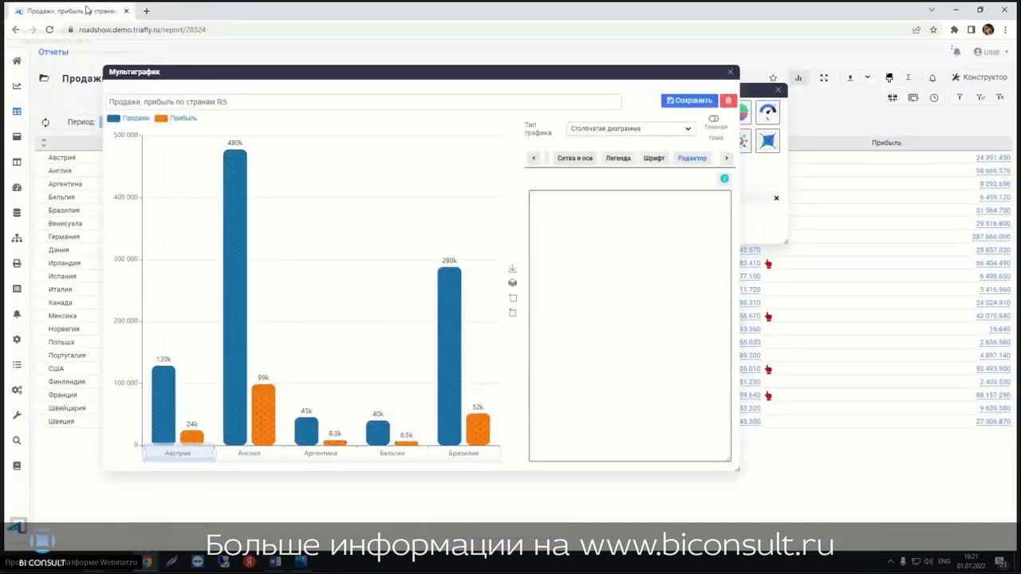
click(570, 203)
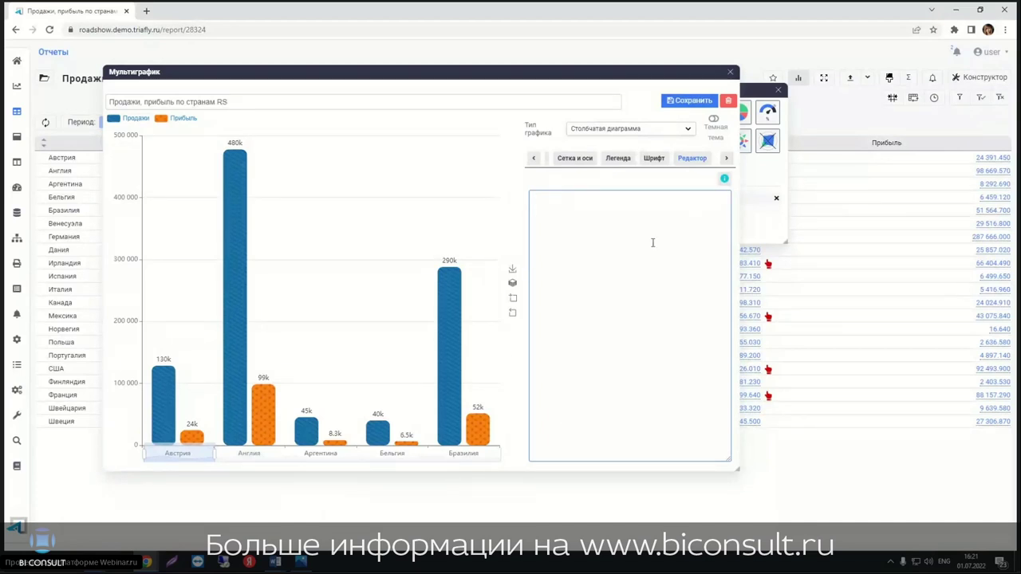
click(714, 121)
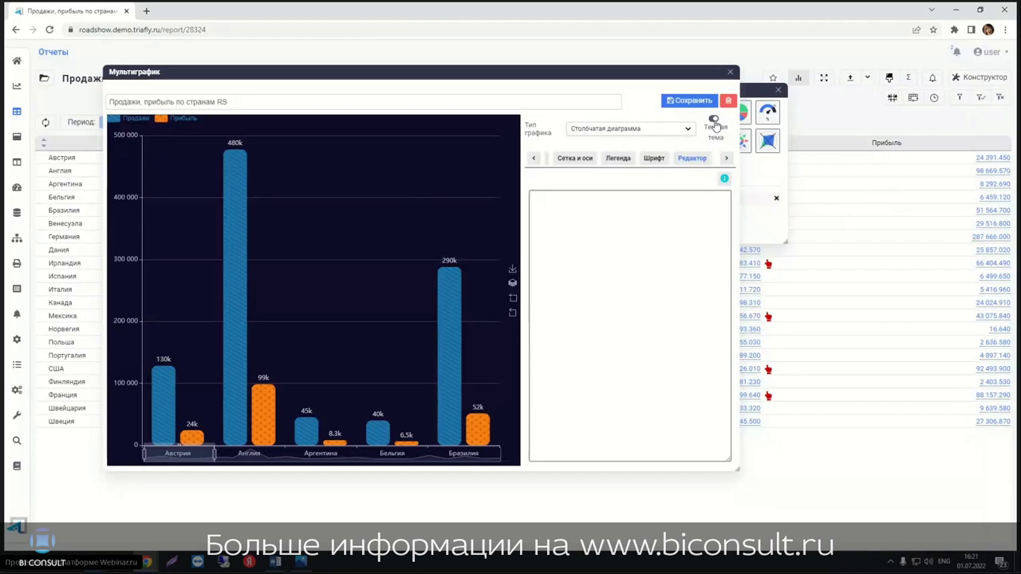
click(714, 121)
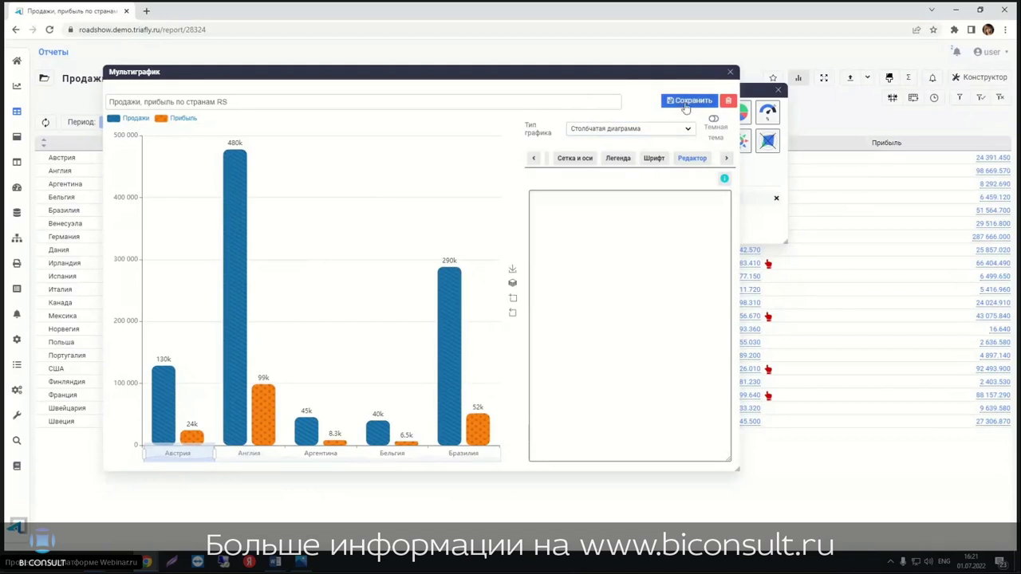
Step: Save the multigraph chart and close the Мультиграфик editor
click(684, 103)
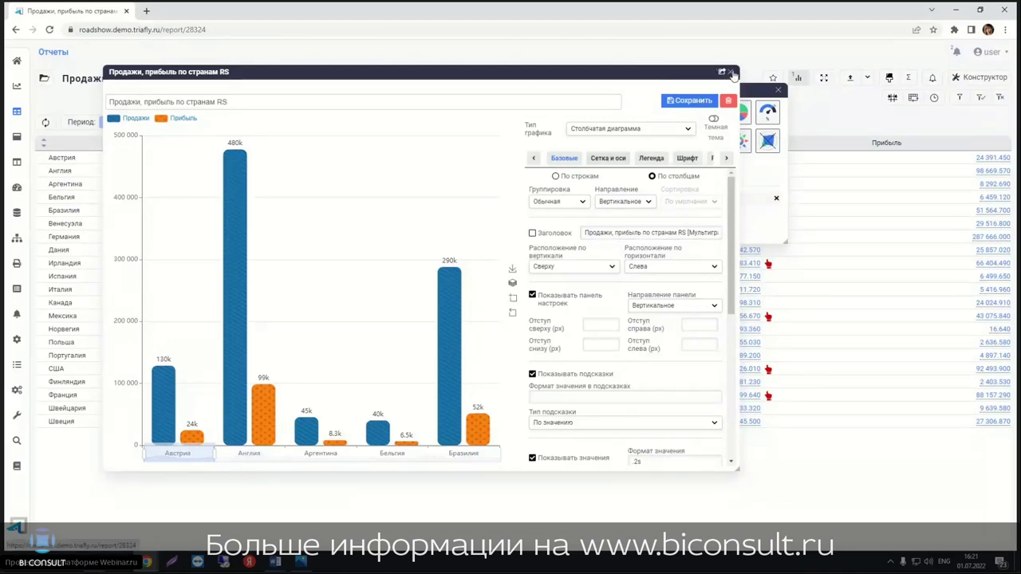
click(732, 73)
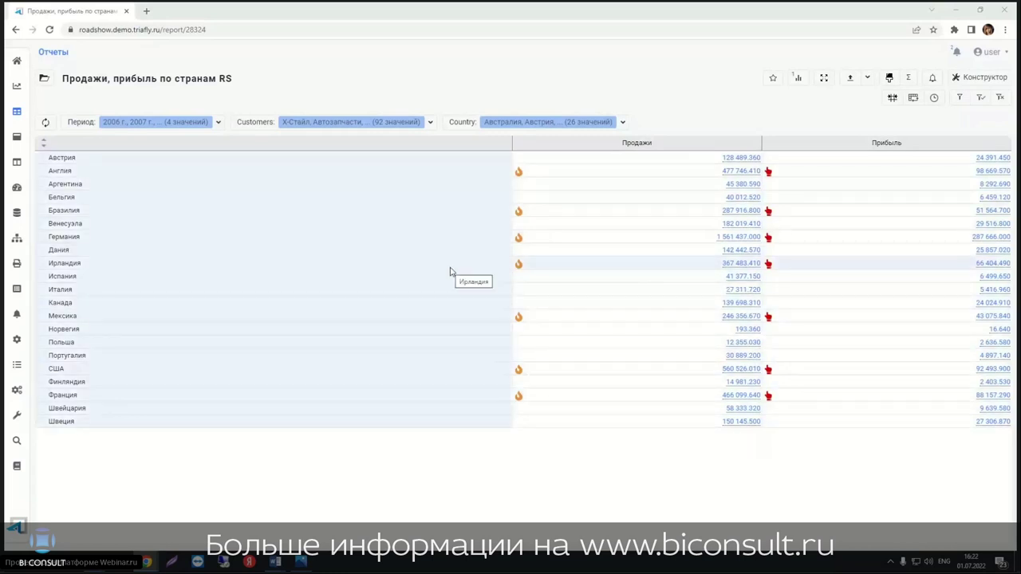
Step: Open the Графики popup listing chart types and the saved multigraph
click(798, 77)
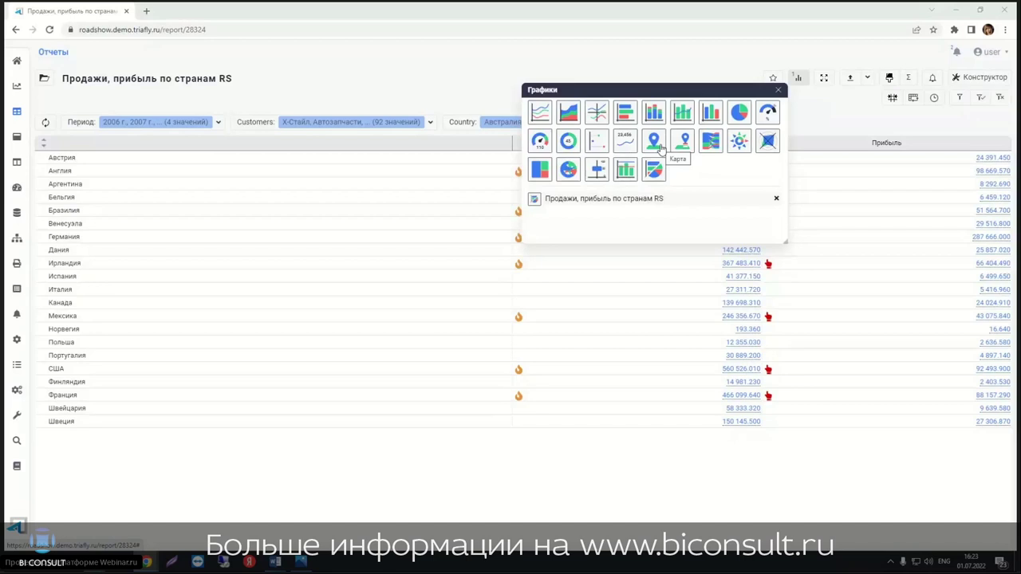
Step: Preview the world map, then switch to the «Карта с регионами» view of the Moscow area
click(660, 148)
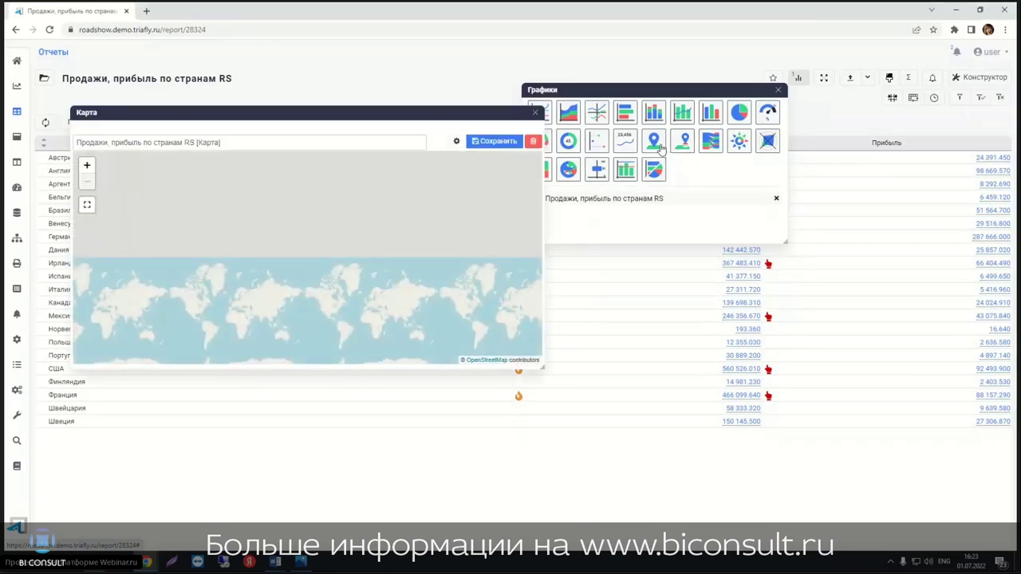
click(536, 113)
click(684, 142)
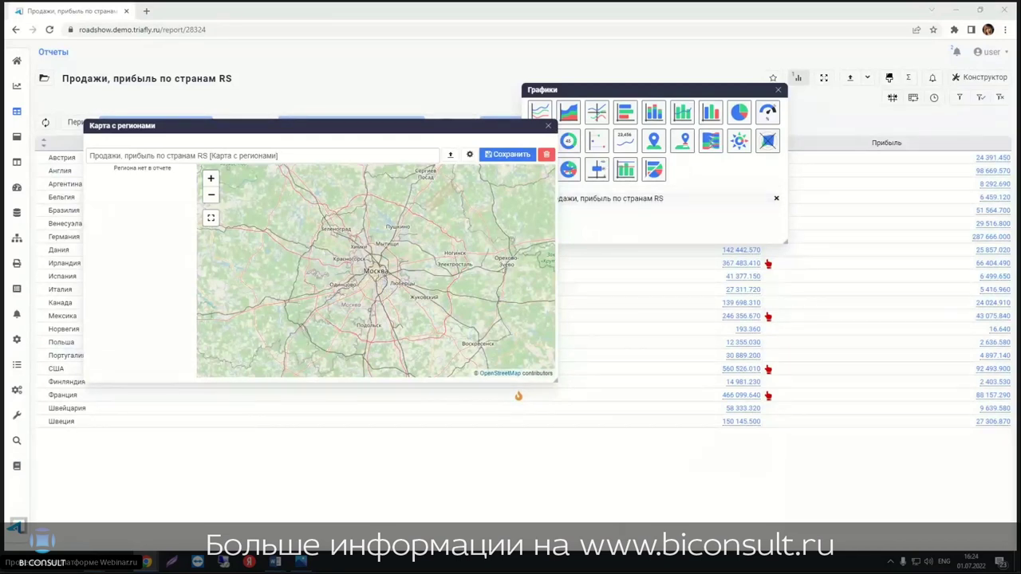
Step: Dismiss the «Карта с регионами» preview and the «Графики» popup to return to the sales table
click(547, 125)
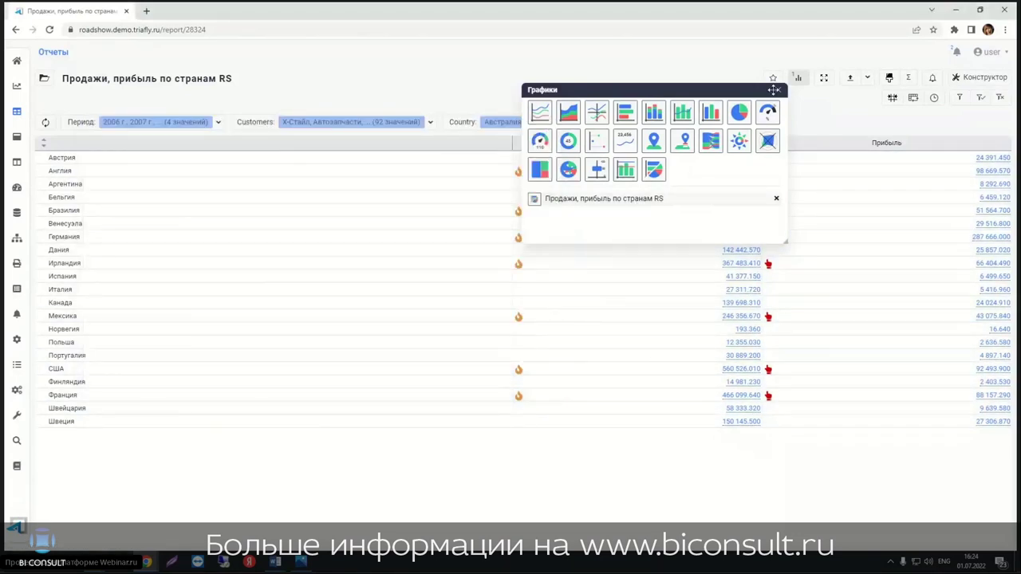
click(777, 89)
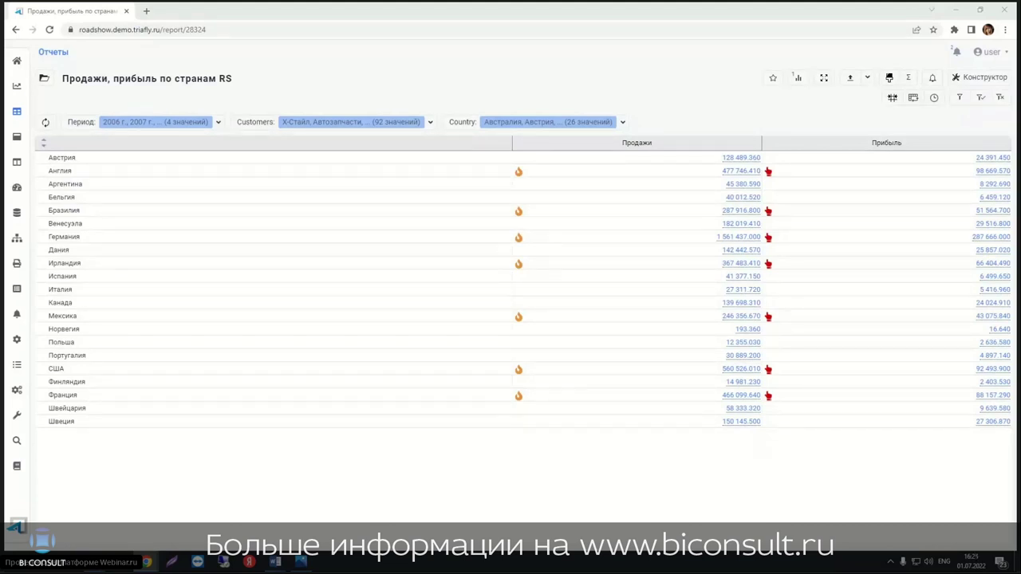
key(alt+shift)
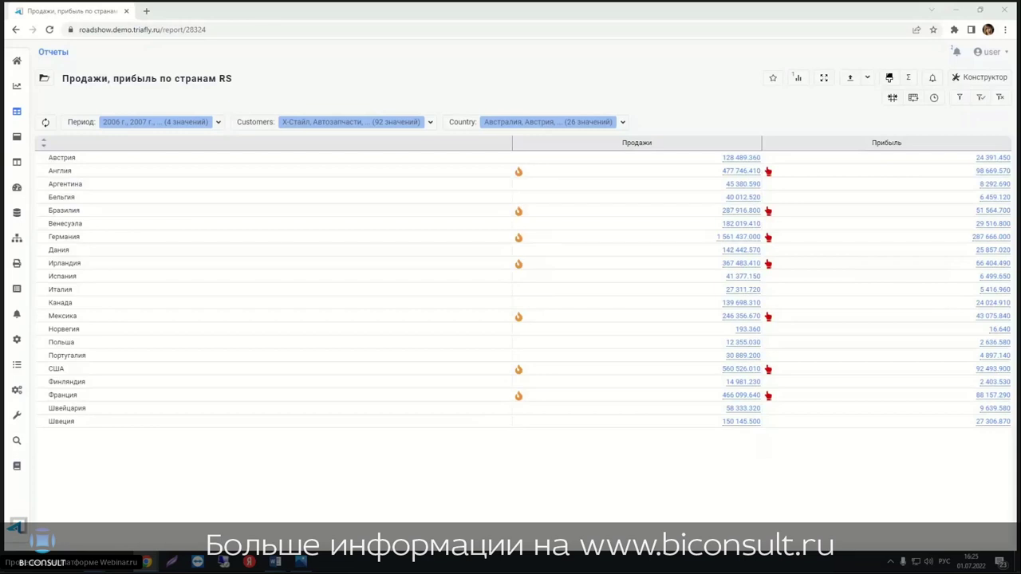
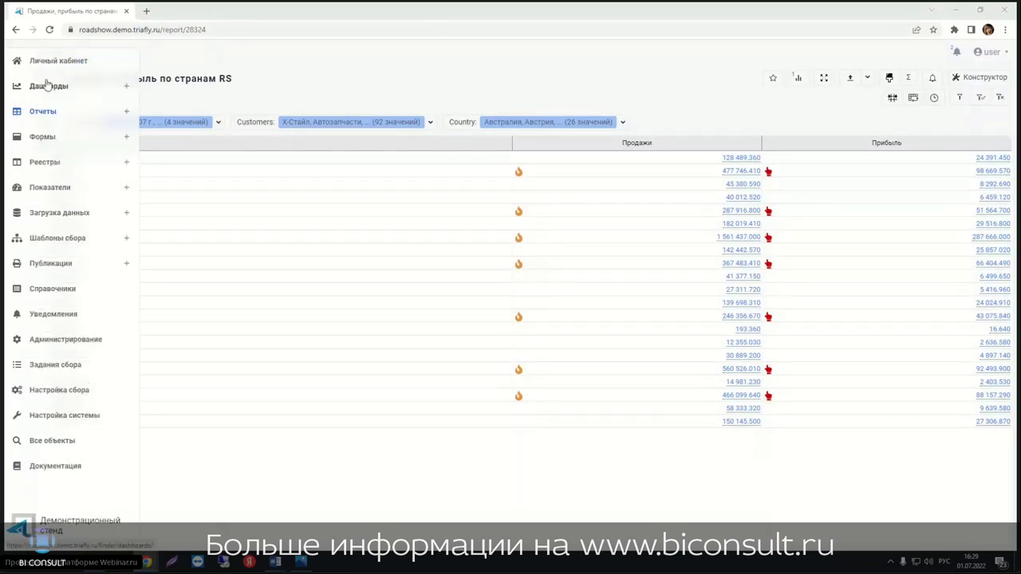
Step: Create a new, empty dashboard from the Дашборды section of the sidebar
click(126, 89)
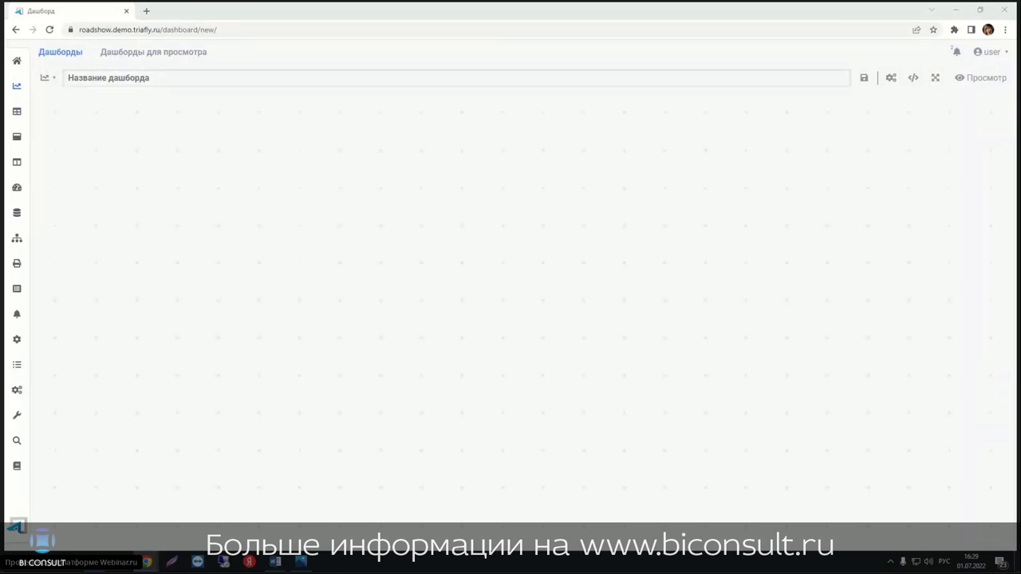
click(248, 224)
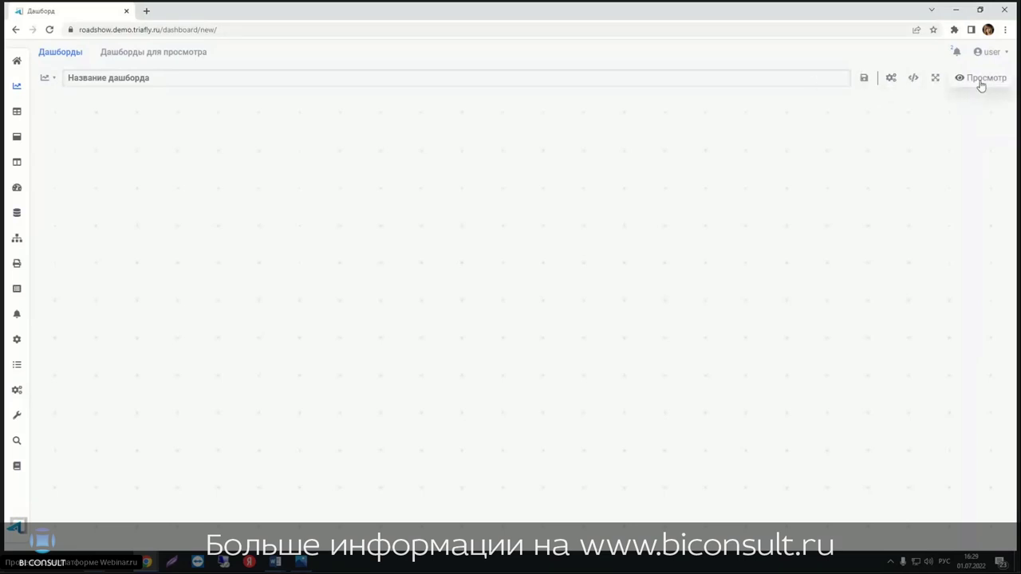
Step: Open the dashboard settings and try reducing the grid width
click(890, 80)
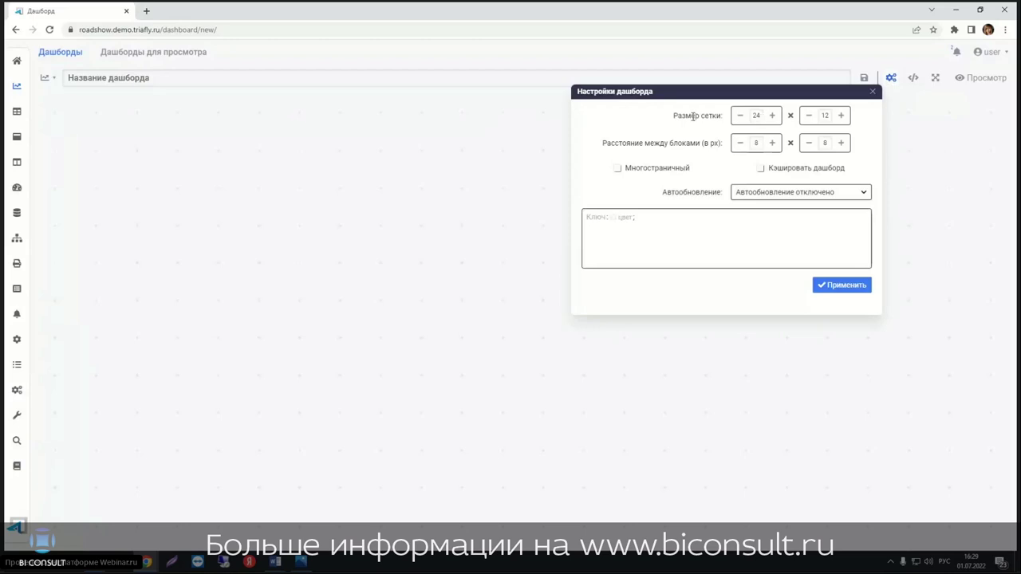
drag(672, 116, 723, 117)
click(740, 116)
click(739, 116)
click(739, 115)
Step: Toggle multi-page mode on and off and view the auto-refresh options, leaving auto-refresh disabled
double_click(630, 170)
click(695, 158)
click(654, 169)
click(798, 196)
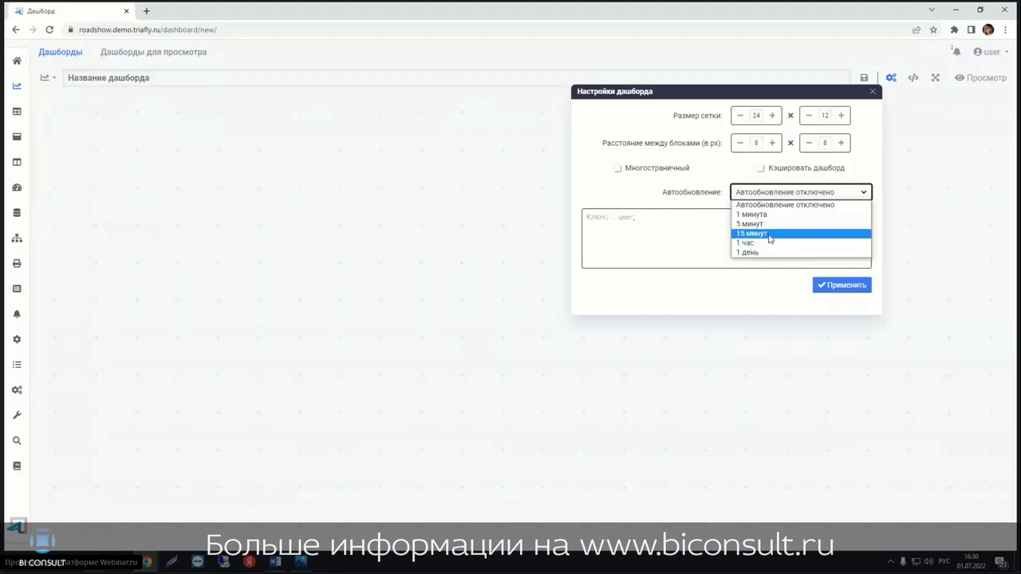
click(614, 200)
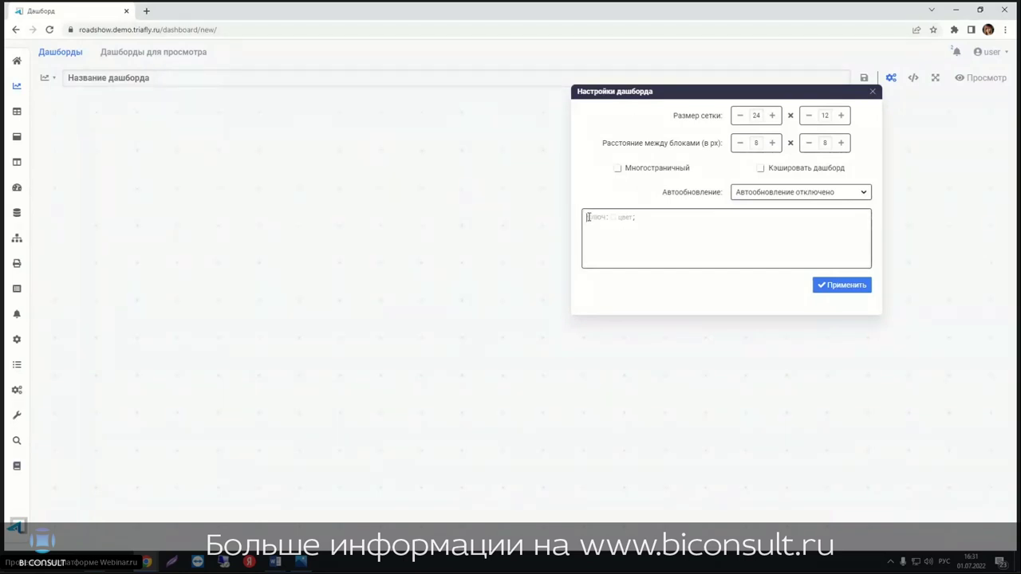
Step: Try the key-to-colour field and its colour picker, then close settings with nothing changed
click(590, 216)
click(615, 221)
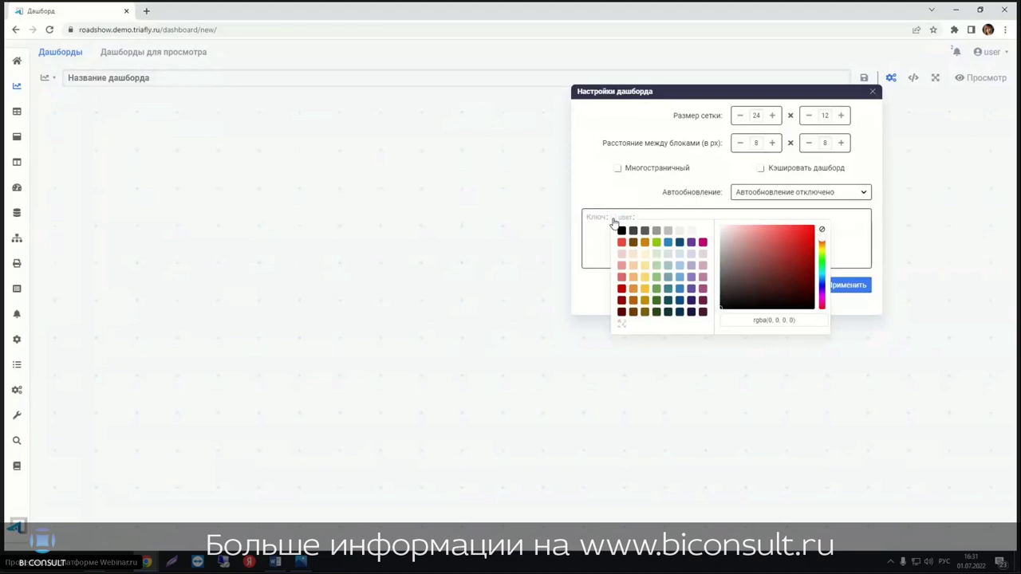
click(588, 242)
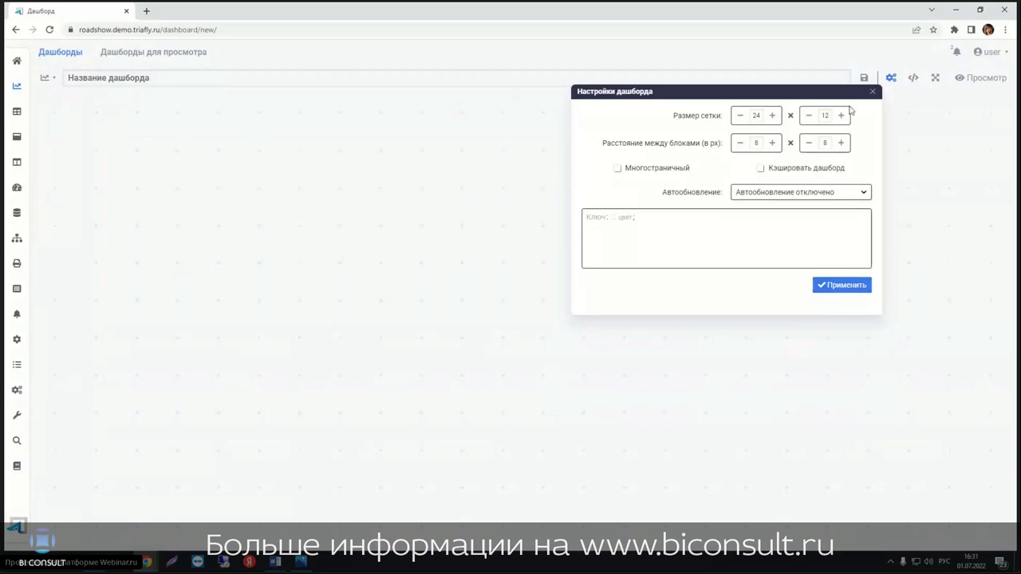
click(875, 94)
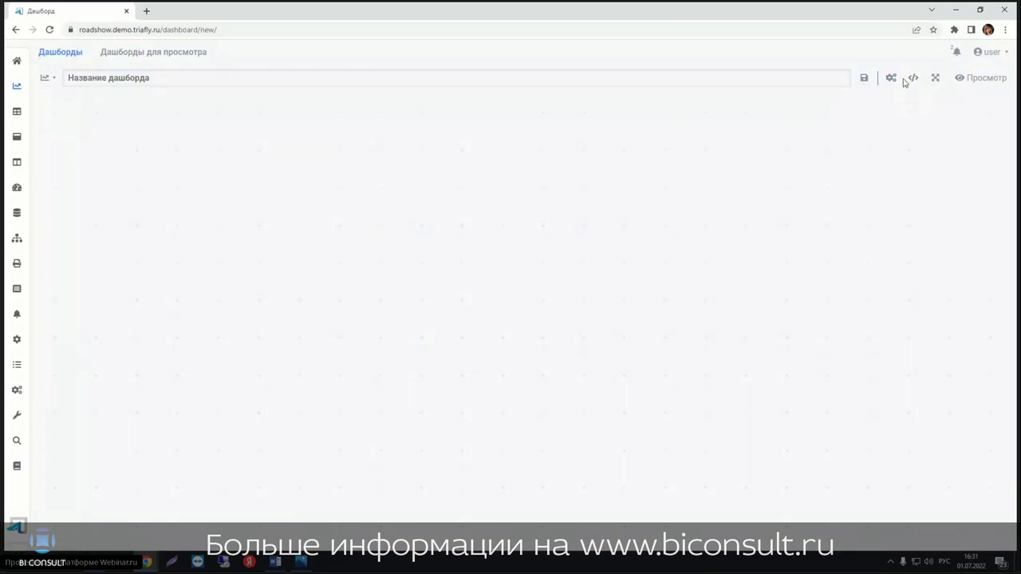
Step: Apply custom CSS body{ background-color: #ffd966; } for a yellow dashboard background
click(913, 82)
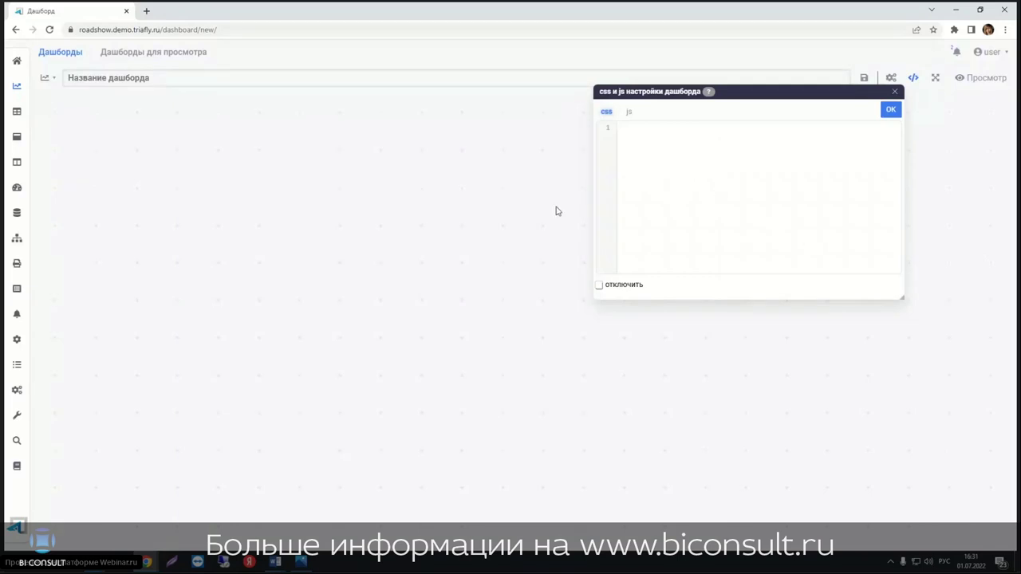
click(275, 562)
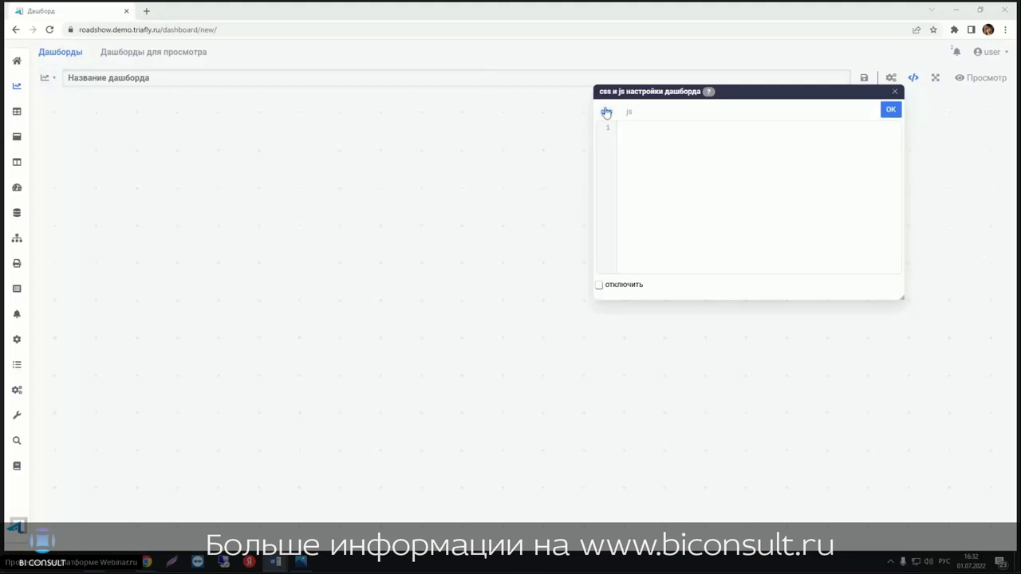
click(688, 130)
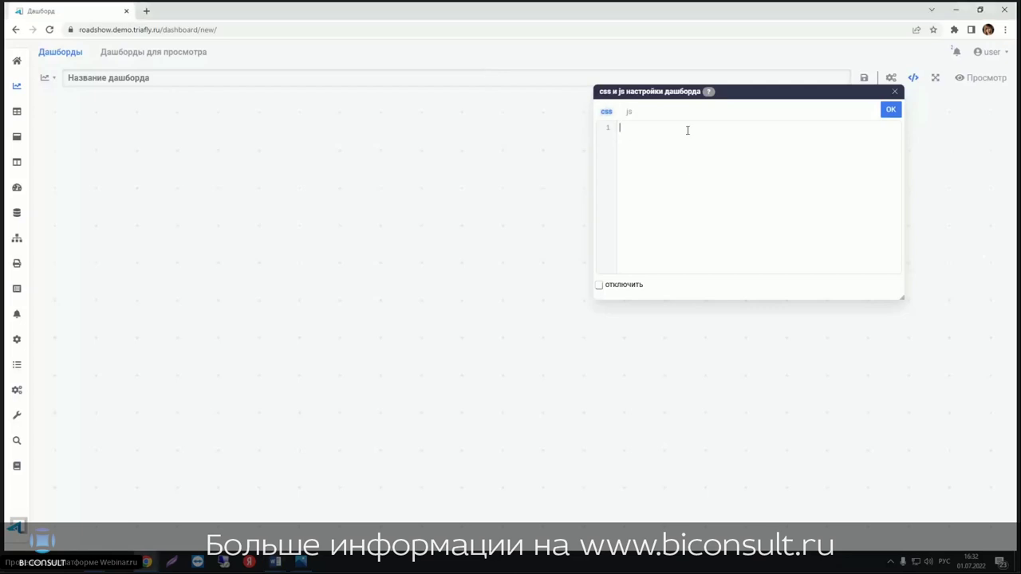
text(body{     background-color: # ffd966; })
key(Delete)
click(891, 110)
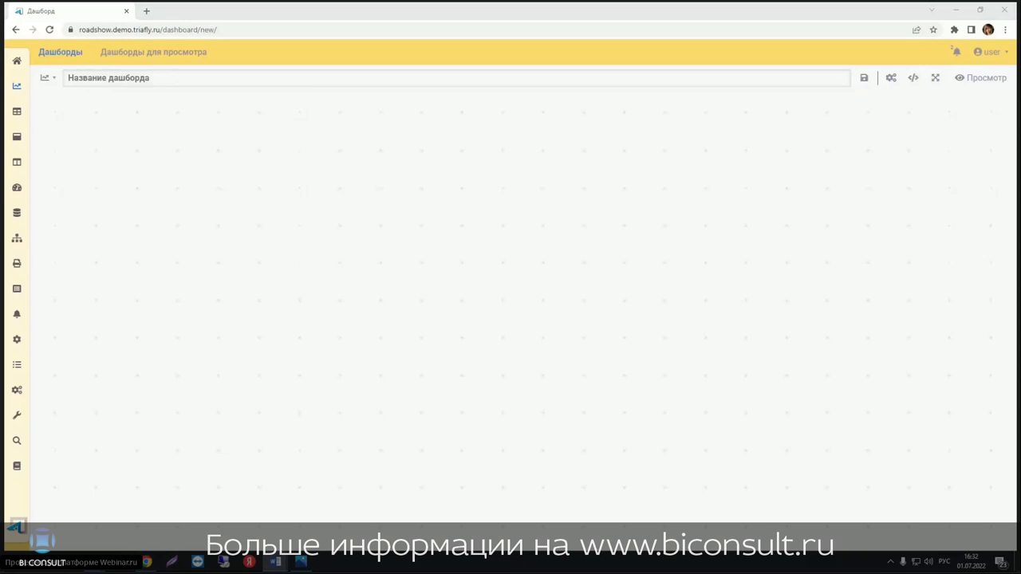
Step: Name the dashboard 'FashionEvolution RS' and draw its first block near the top-left
click(194, 76)
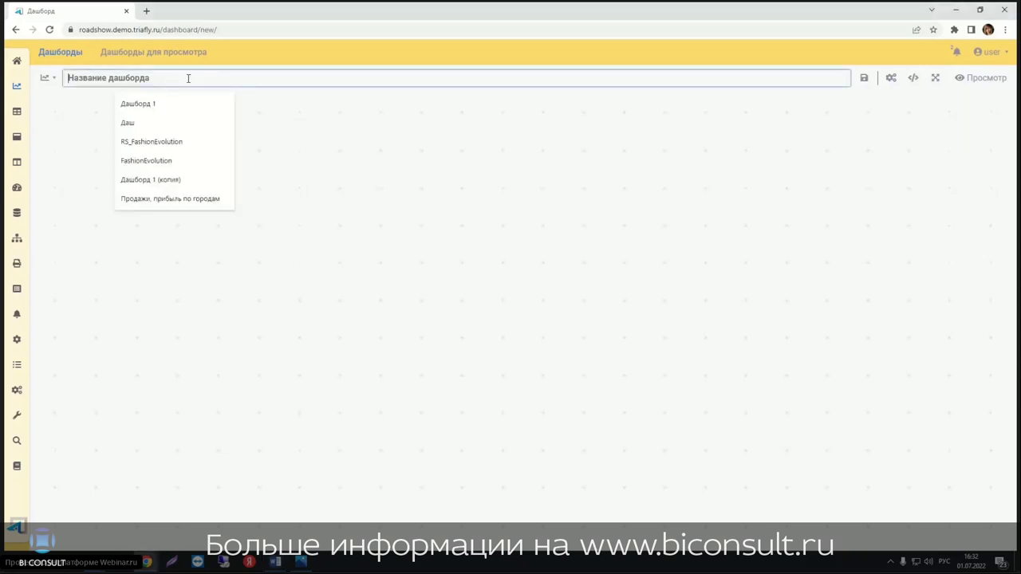
text(FashionEvolution RS)
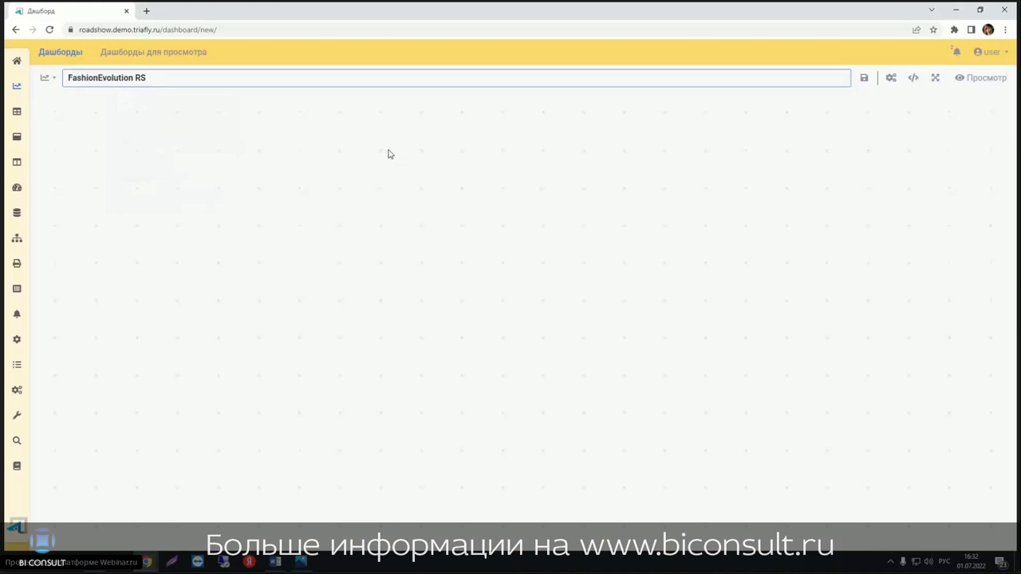
drag(162, 111, 222, 179)
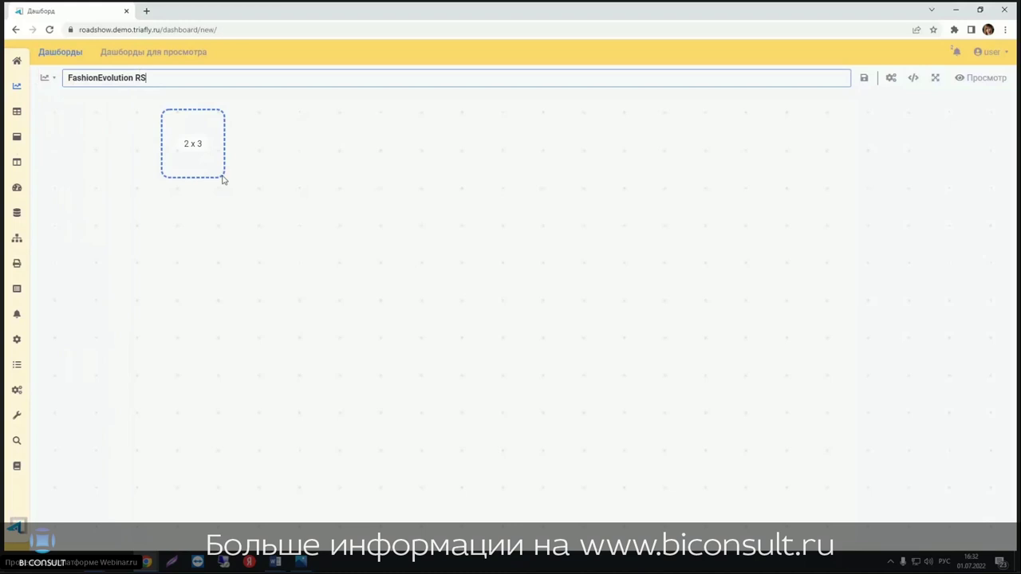
drag(223, 179, 222, 196)
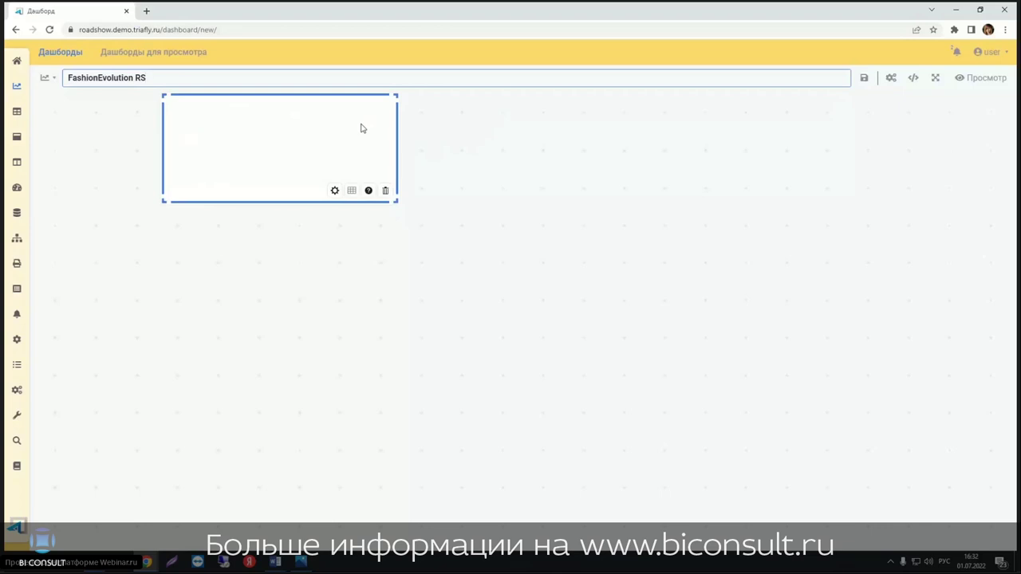
Step: Open the new block's settings to show the report chooser with the RS and Road Show folders
click(335, 191)
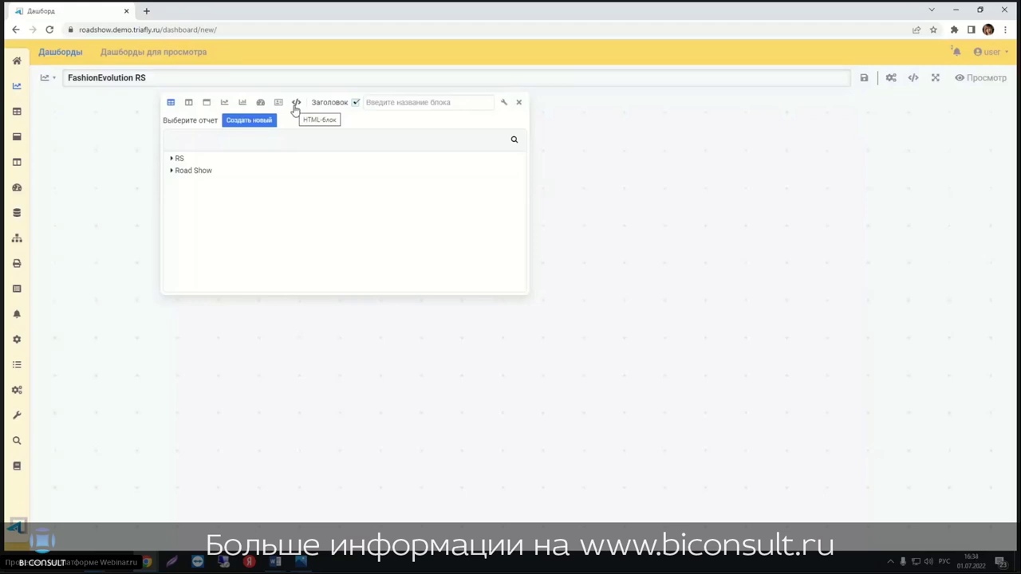
Step: Fill the block with the 'Продажи, прибыль по странам RS' chart from the RS folder
click(295, 103)
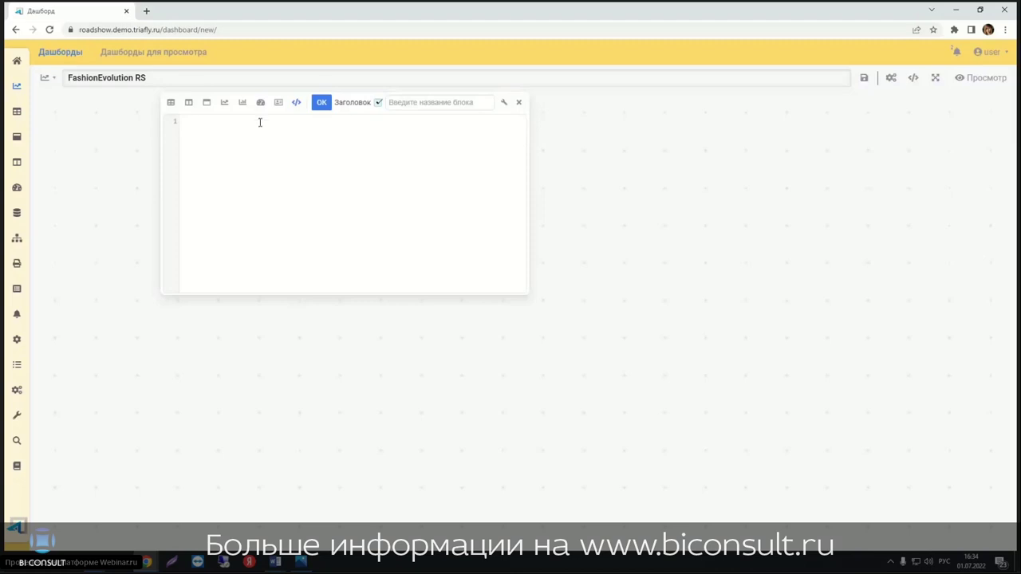
click(243, 104)
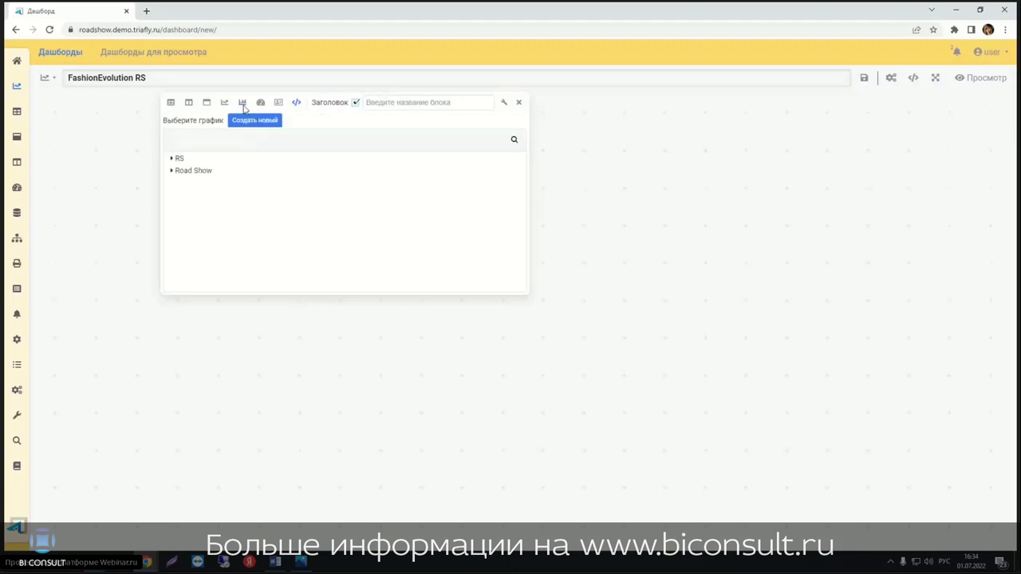
click(170, 159)
click(237, 171)
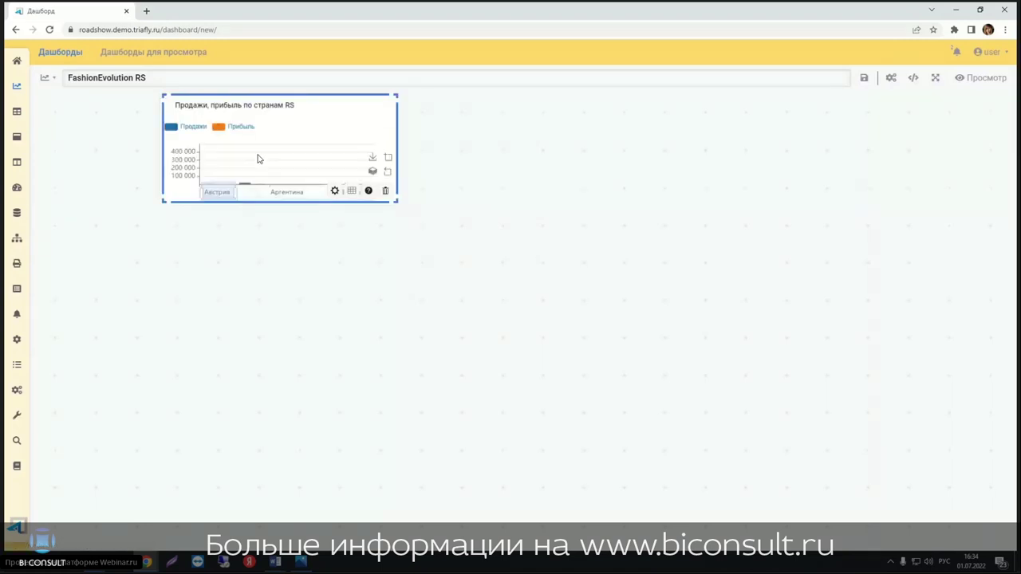
Step: Resize and reposition the chart block, ending at a smaller 8 × 7 size
mouse_move(398, 203)
mouse_down()
mouse_move(468, 260)
mouse_move(459, 275)
mouse_move(652, 416)
mouse_up()
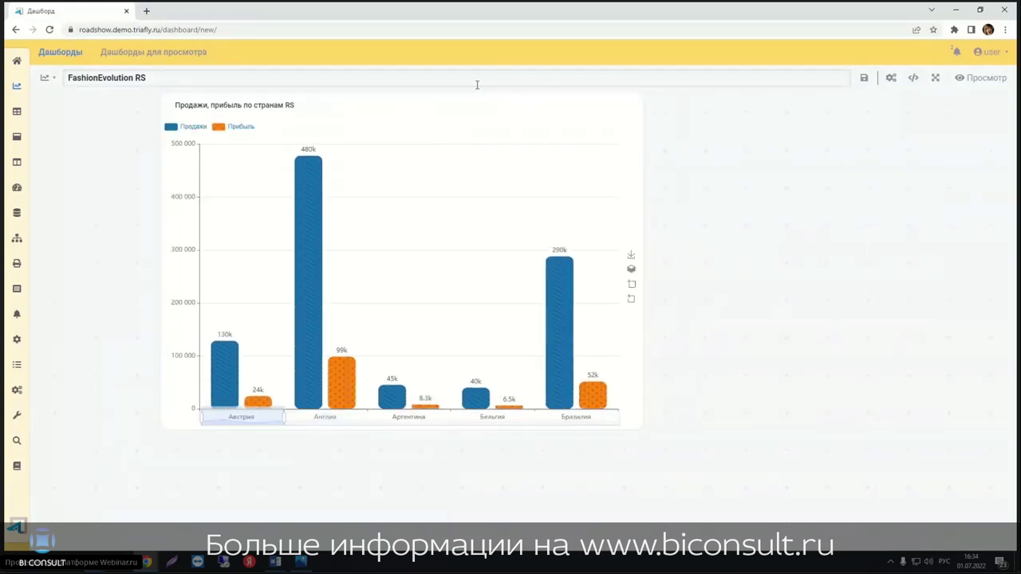
drag(456, 109, 587, 118)
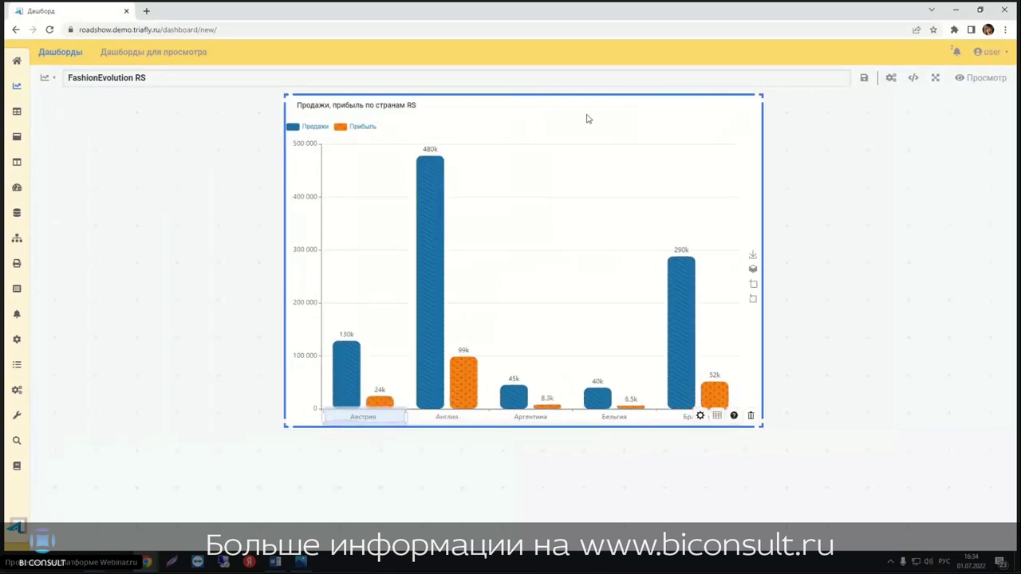
mouse_move(682, 227)
drag(760, 427, 600, 352)
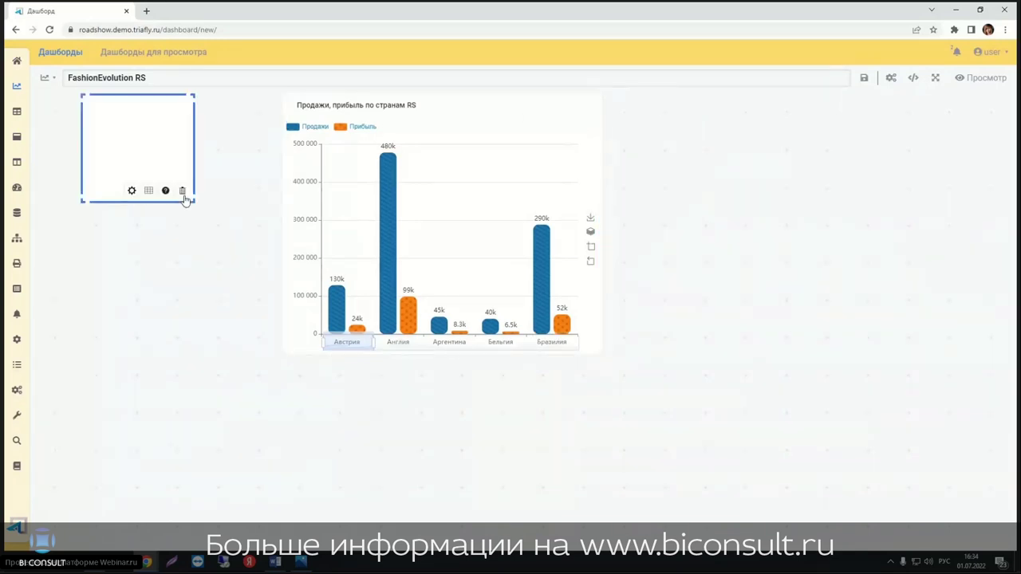
Step: Make the second block a Country filter with all 26 countries ticked and stretch it taller
click(132, 192)
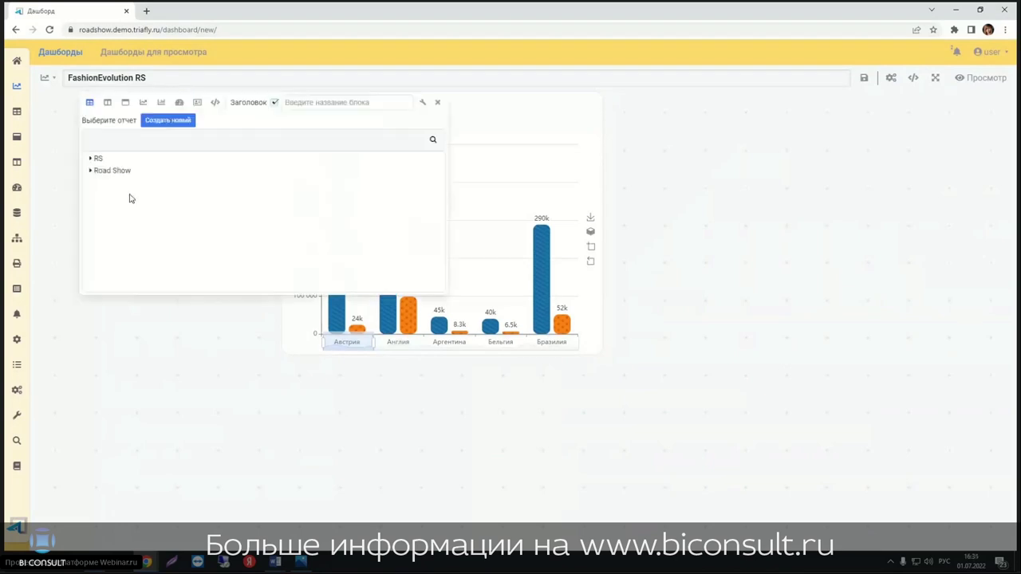
click(181, 104)
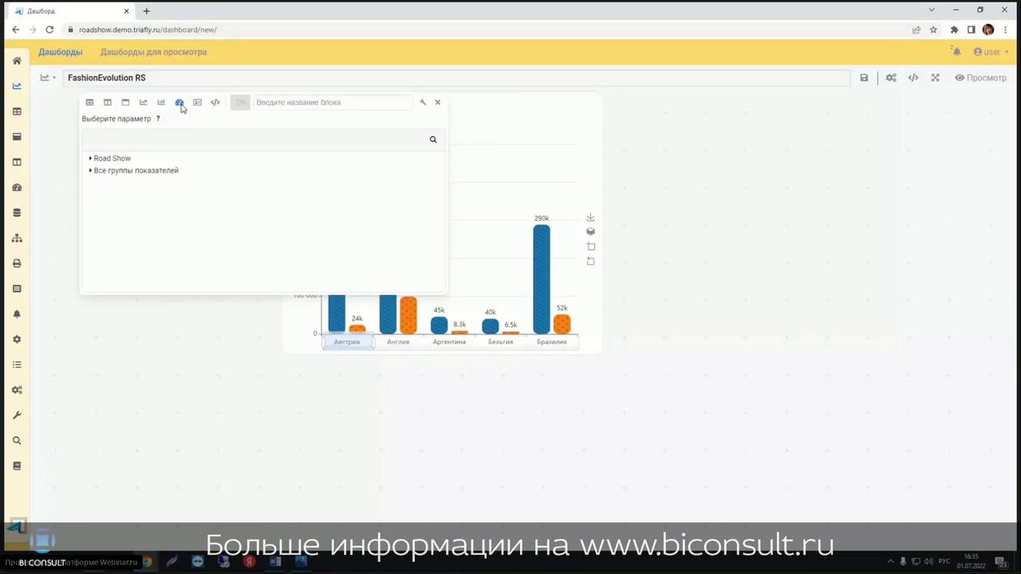
click(433, 143)
key(alt+shift)
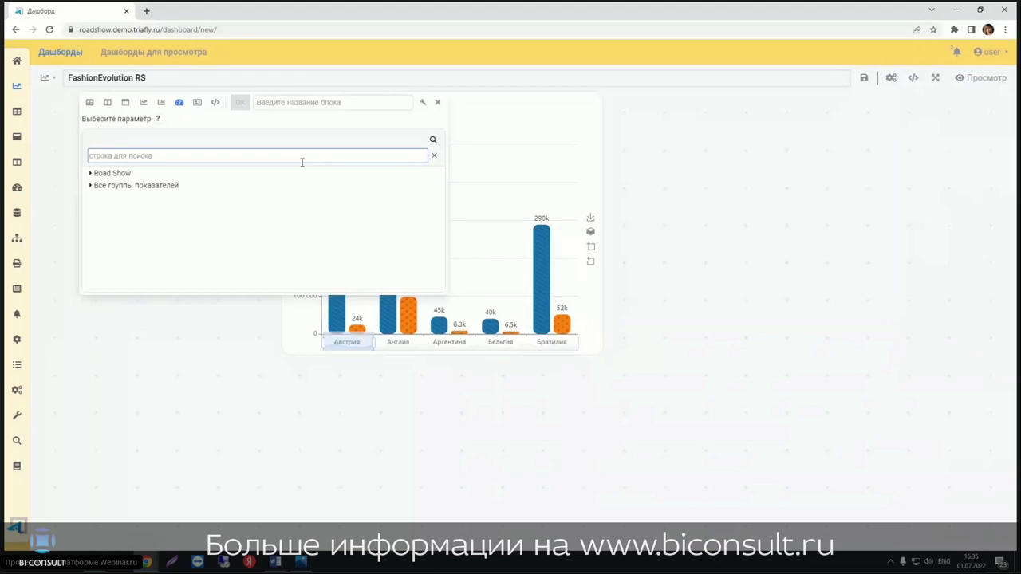
text(cu)
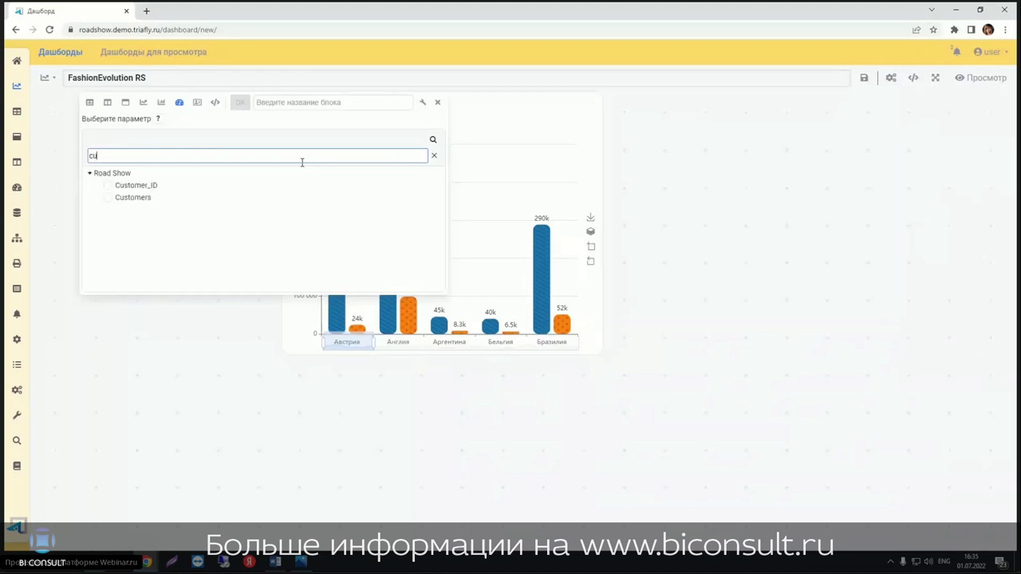
key(BackSpace)
text(o)
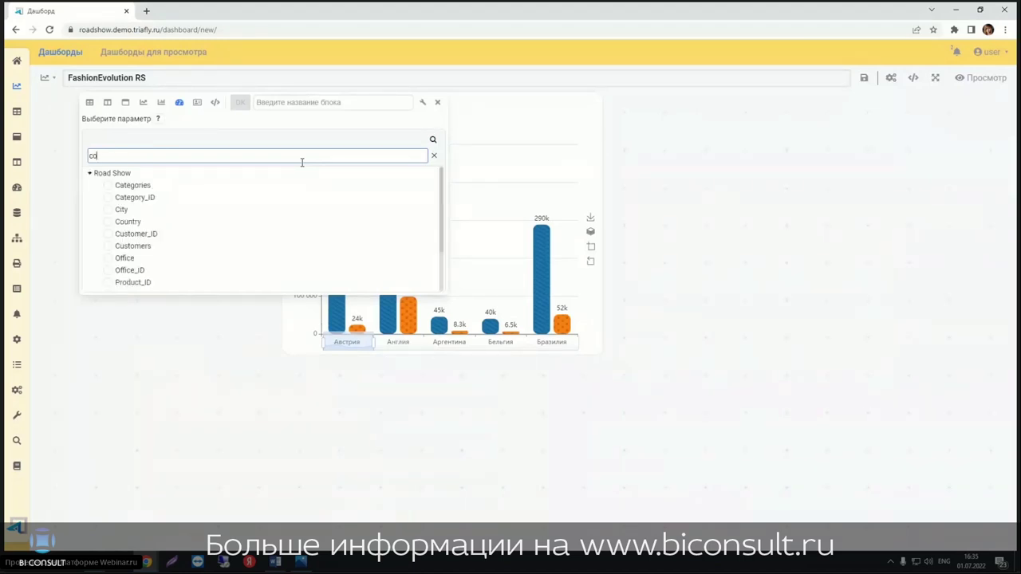
text(u)
click(127, 185)
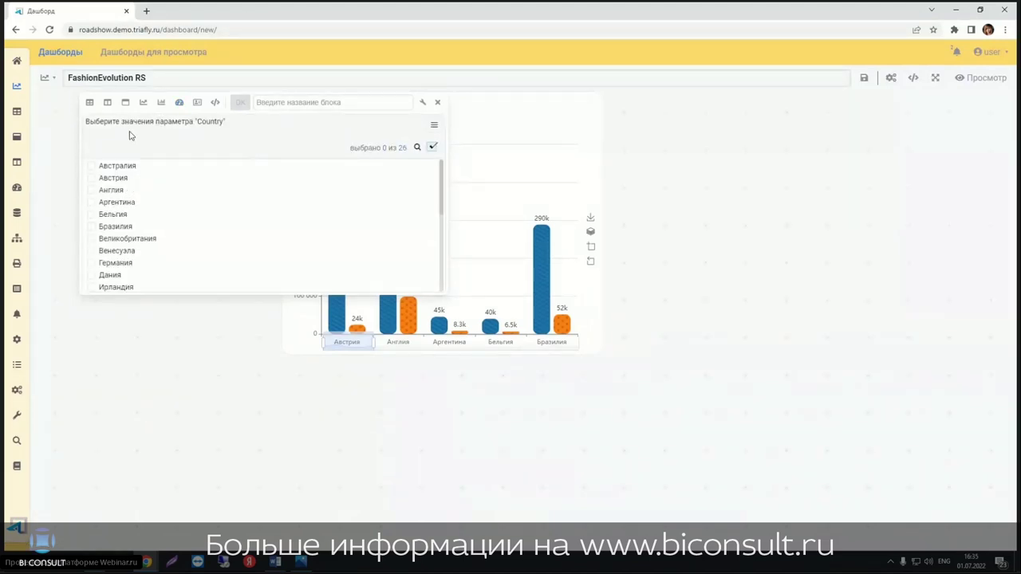
click(432, 147)
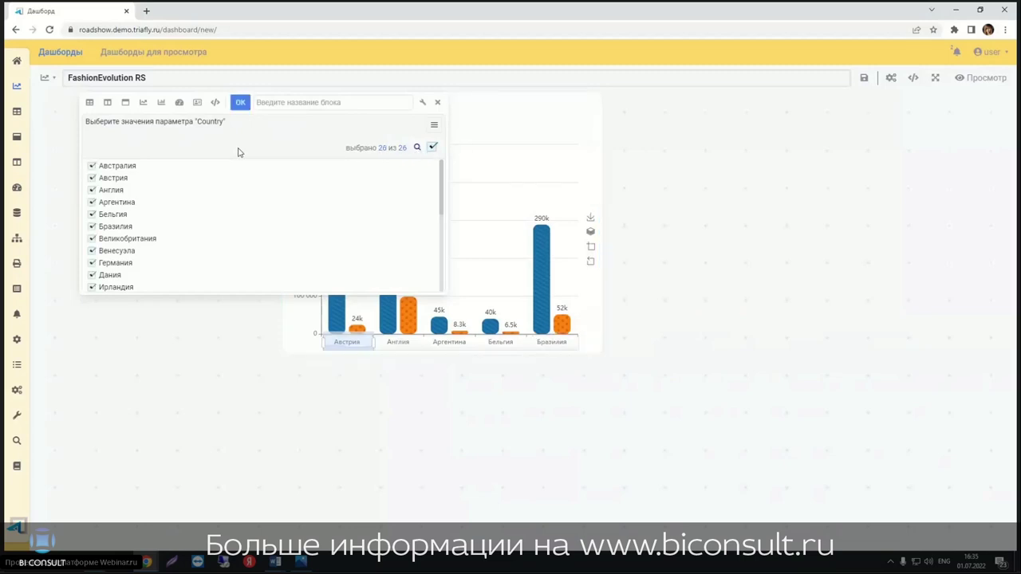
click(241, 103)
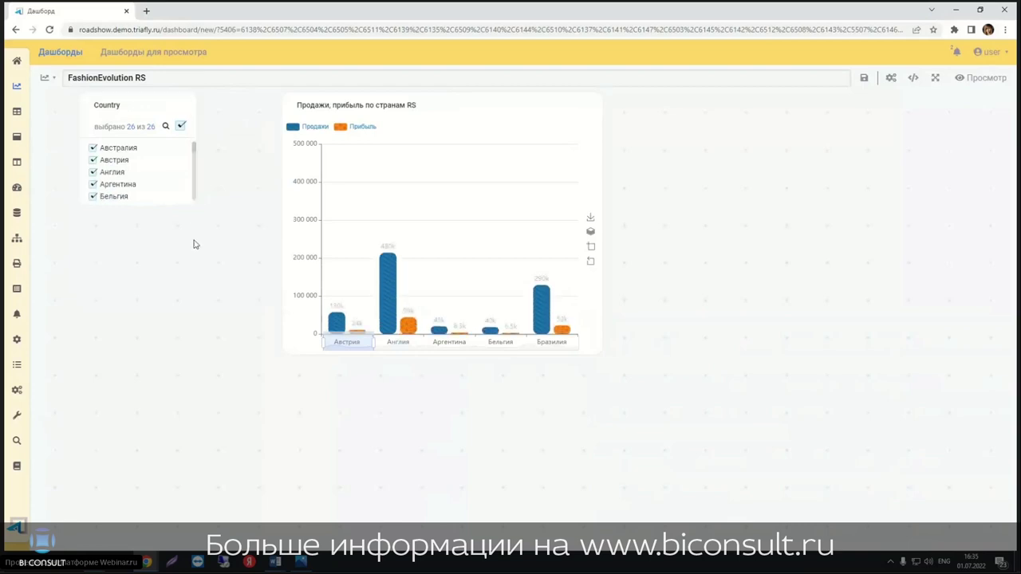
mouse_move(138, 147)
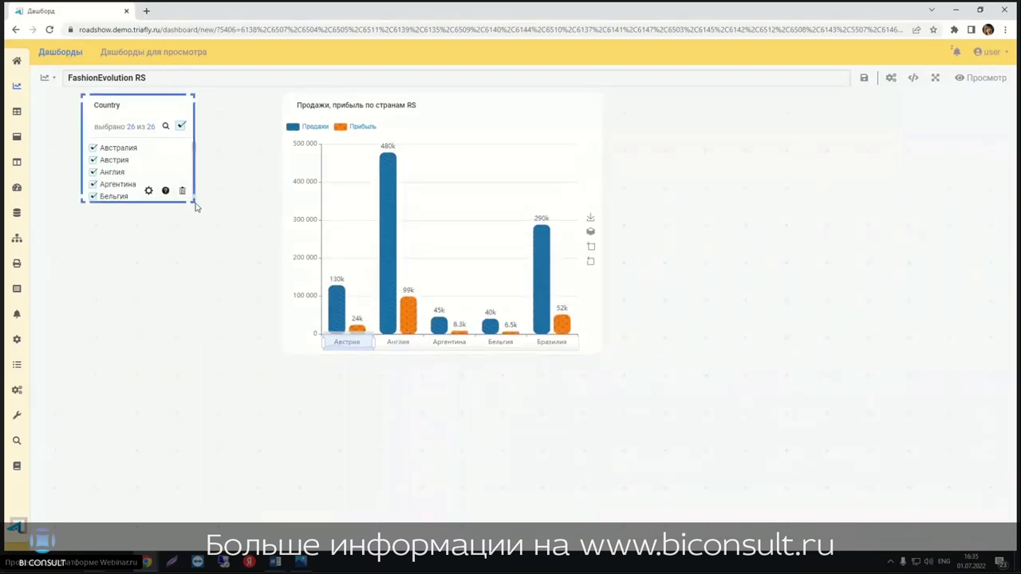
drag(195, 203, 195, 355)
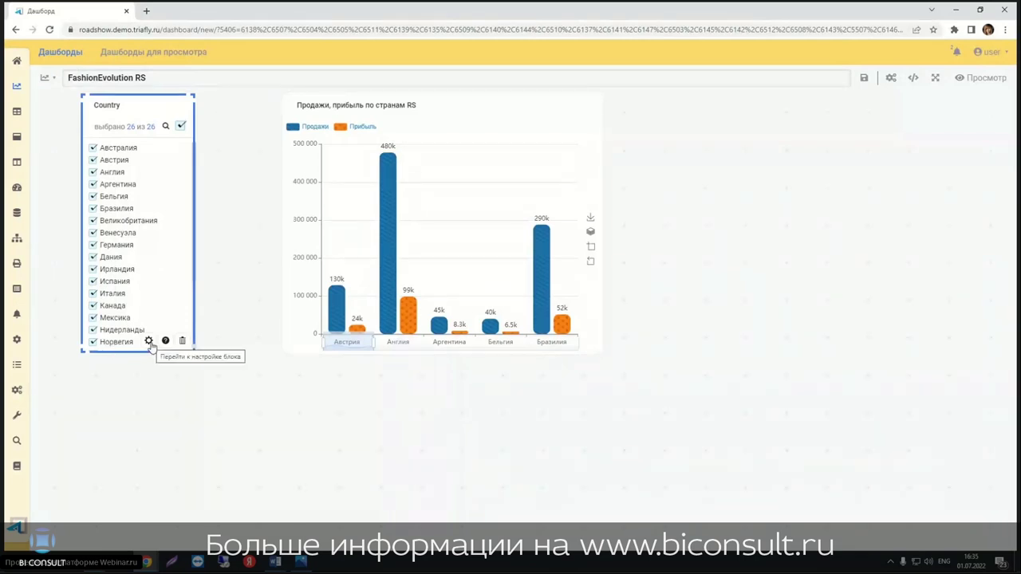
Step: Title the filter block 'Страна' and turn off 'Всегда показывать виджет выбора'
click(146, 343)
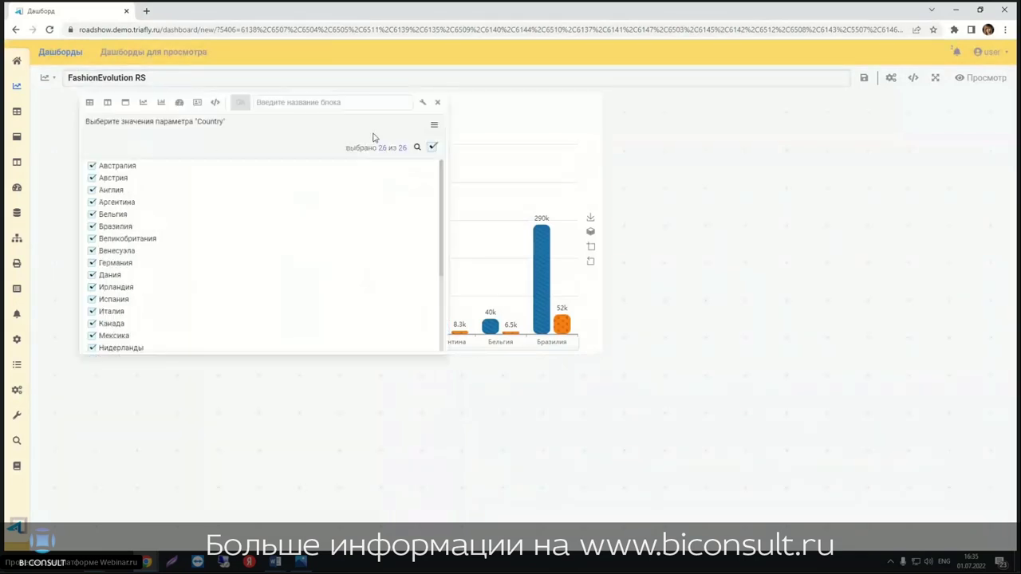
click(437, 102)
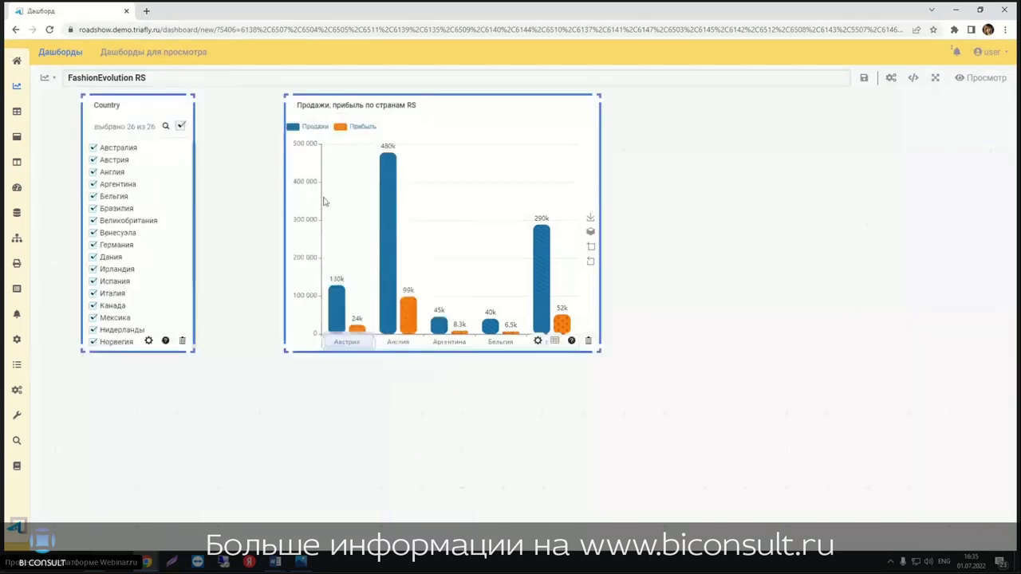
click(147, 342)
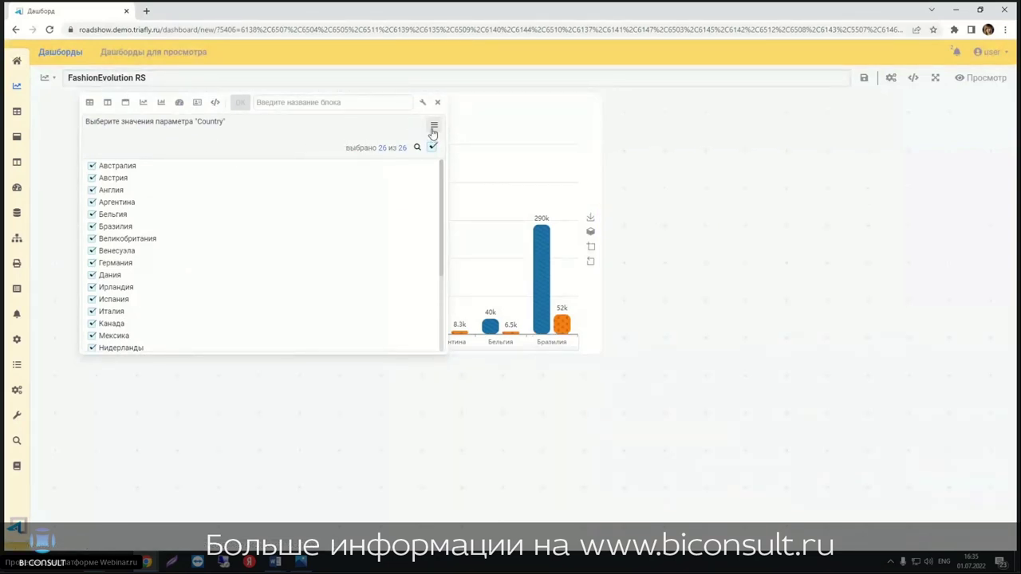
click(433, 131)
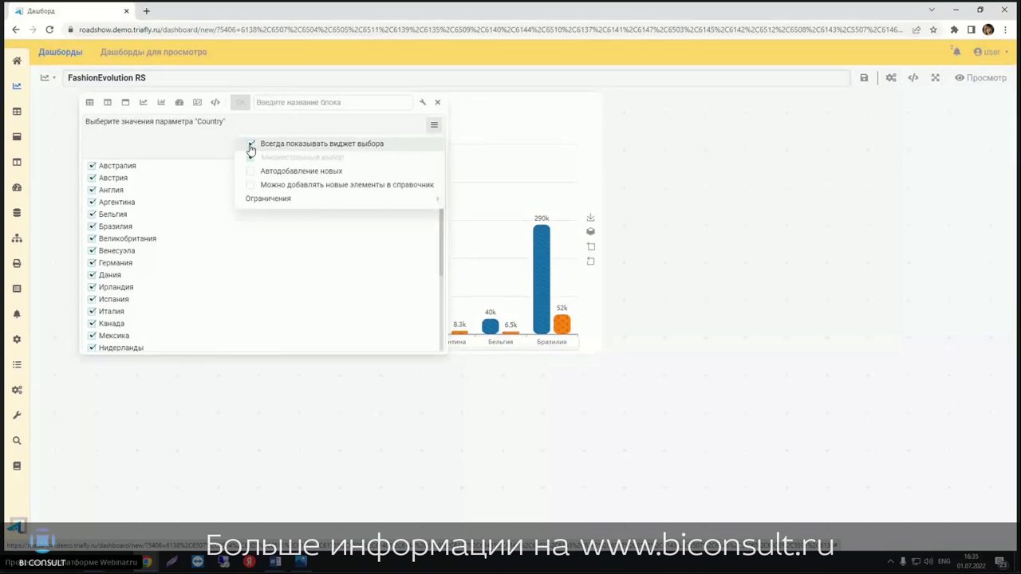
click(250, 146)
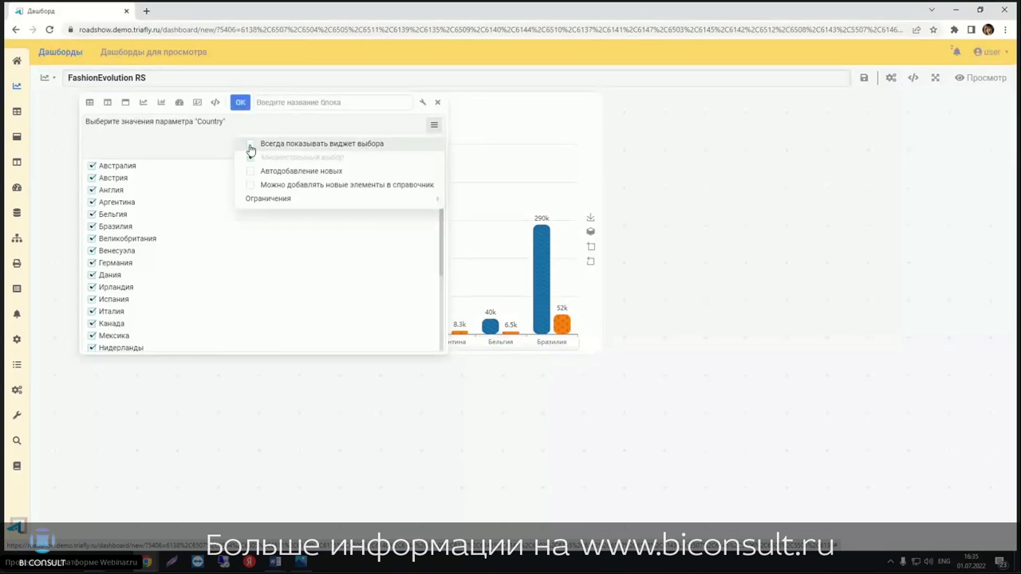
click(343, 102)
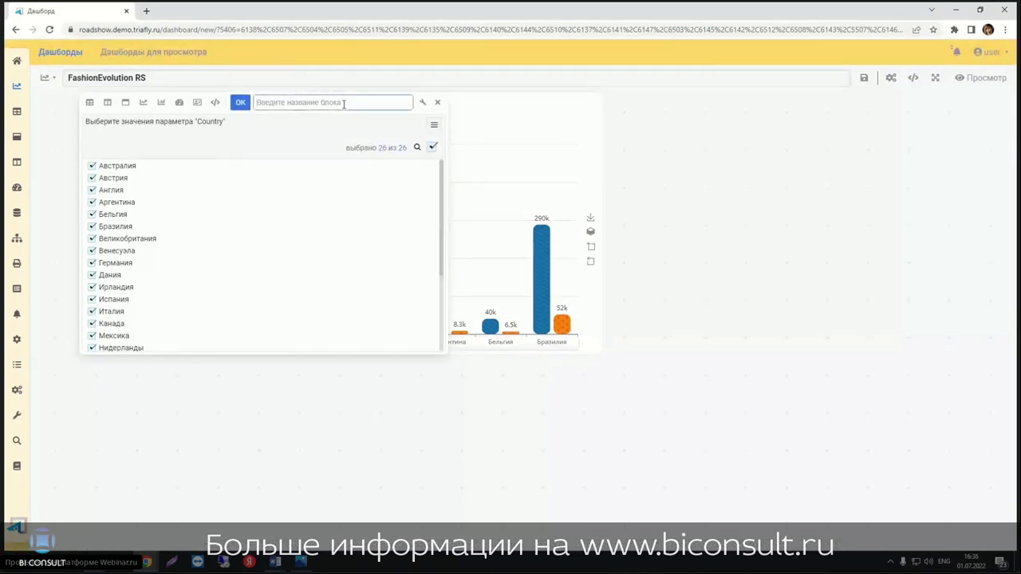
key(alt+shift)
text(Стр)
text(ана)
click(239, 102)
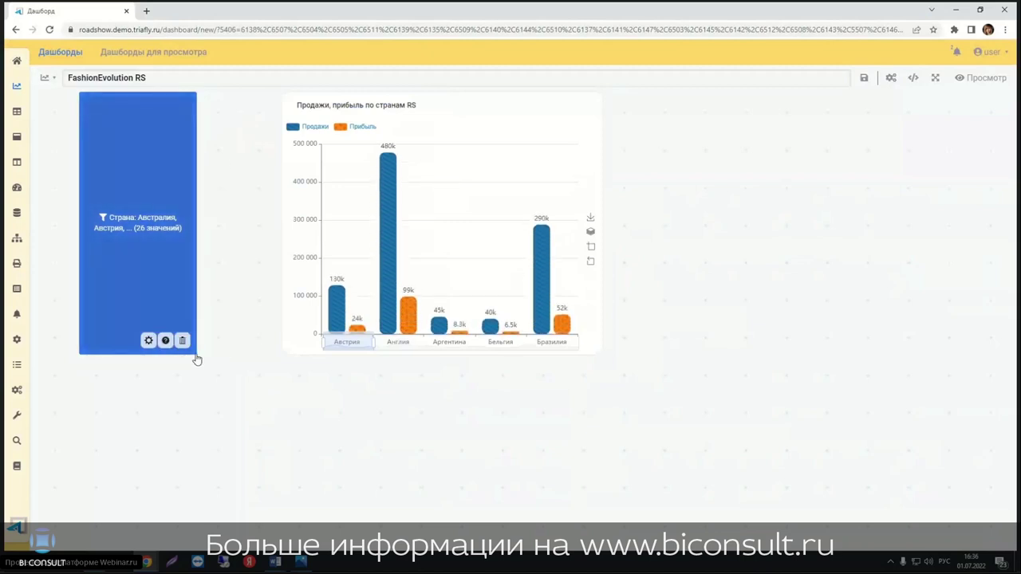
Step: Shrink the Страна block to a small tile, then save FashionEvolution RS as new in Road Show
mouse_move(195, 360)
mouse_down()
mouse_move(176, 131)
mouse_move(127, 157)
mouse_up()
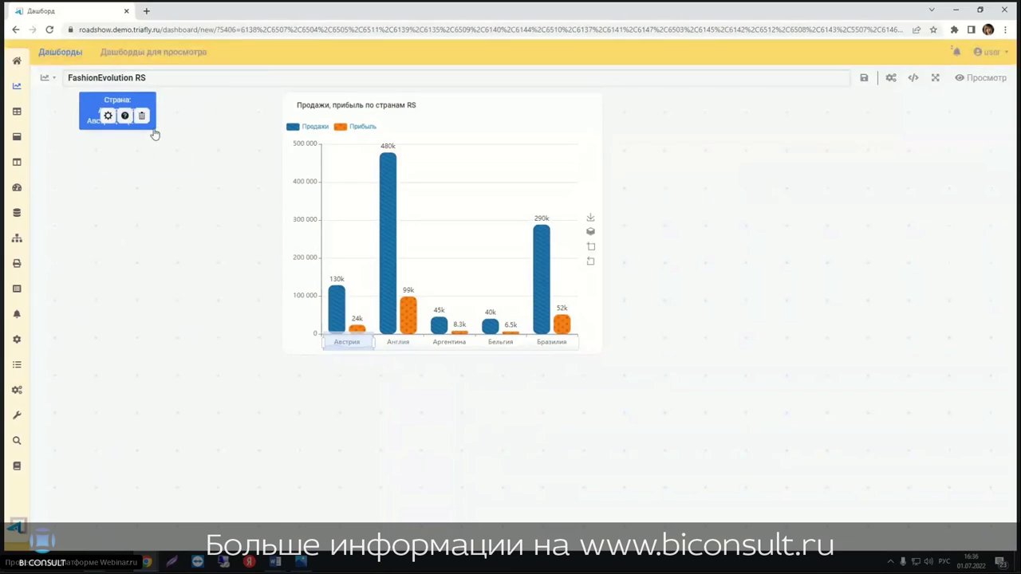
mouse_move(154, 127)
mouse_down()
mouse_move(182, 126)
mouse_move(164, 128)
mouse_up()
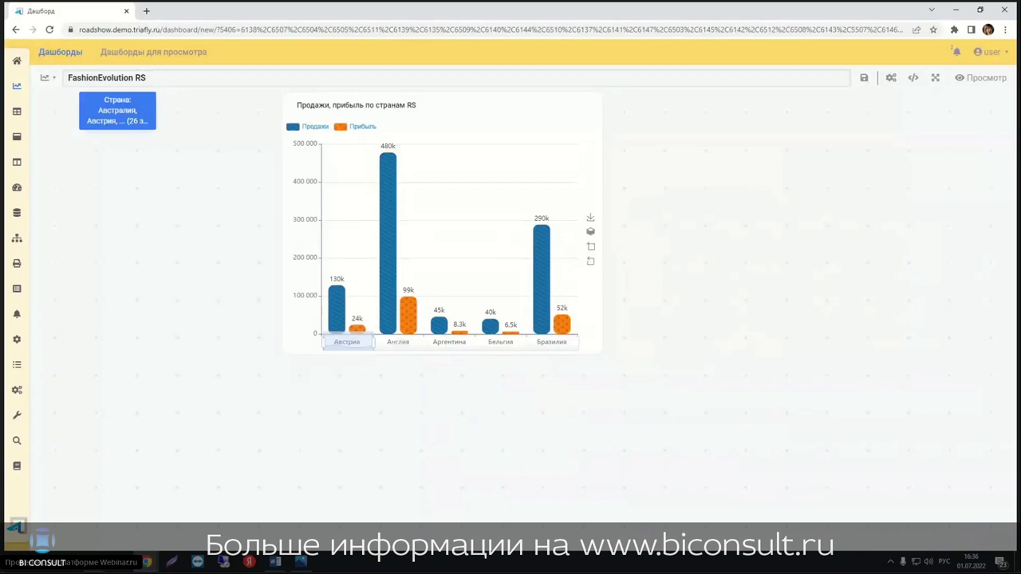
click(864, 77)
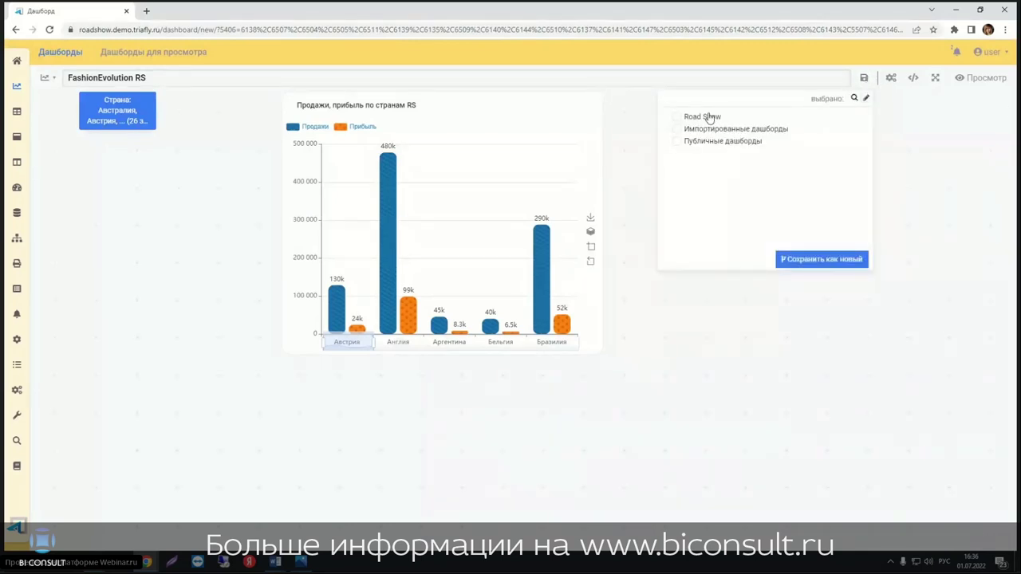
click(702, 117)
click(821, 259)
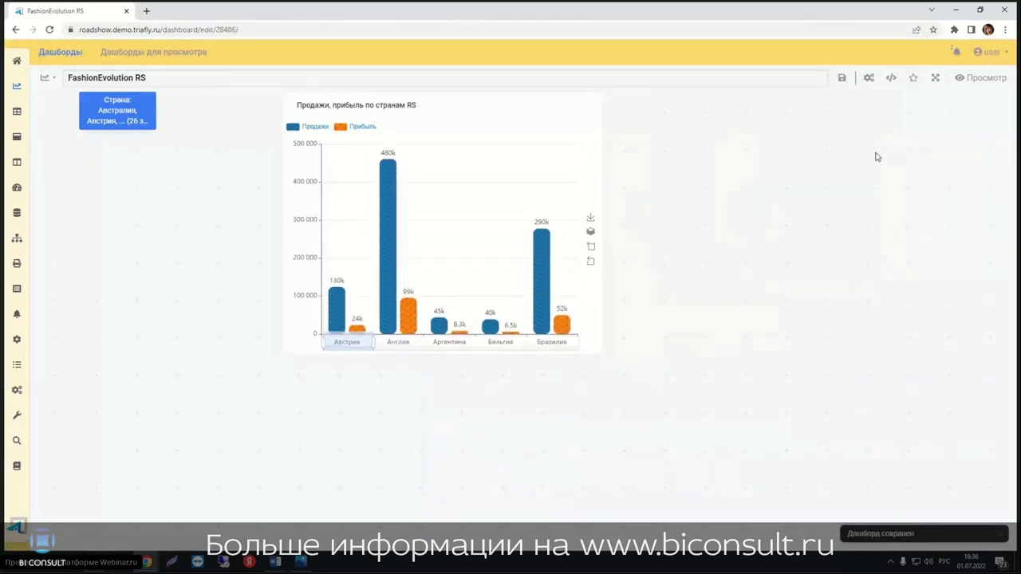
Step: Open the FashionEvolution dashboard from Дашборды and widen the sales-by-country chart to show more countries
mouse_move(17, 86)
click(45, 88)
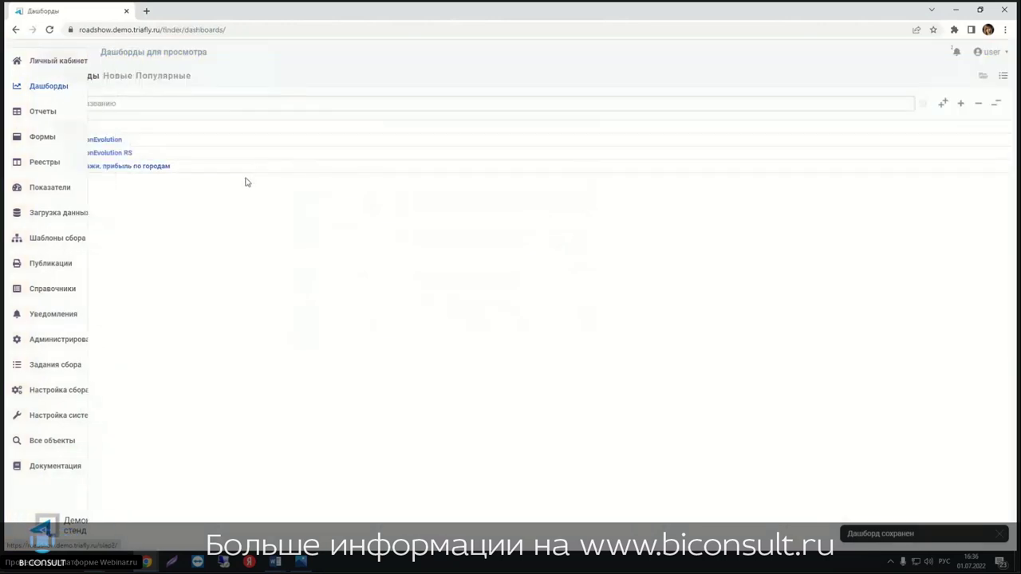
click(73, 142)
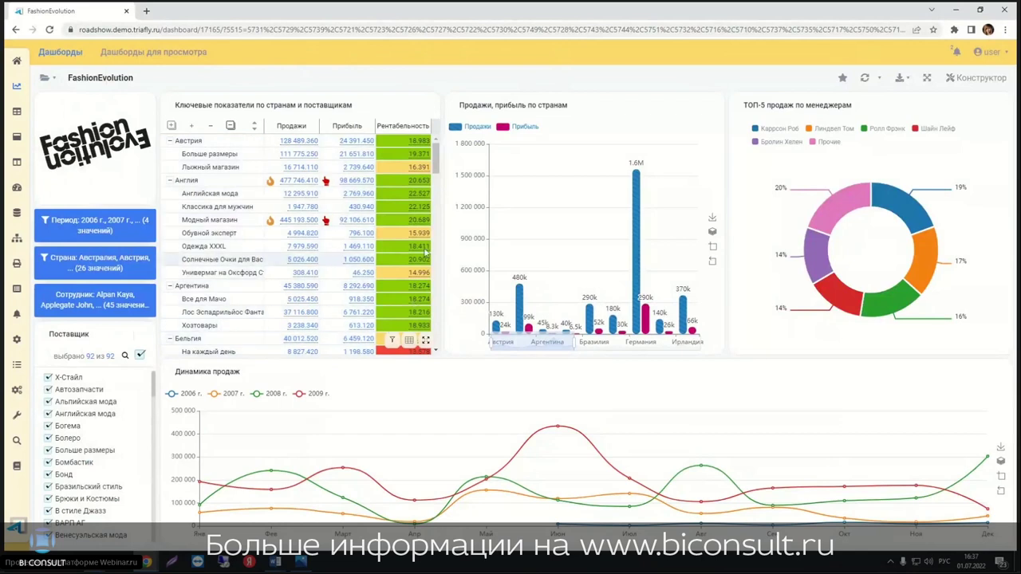
mouse_move(571, 343)
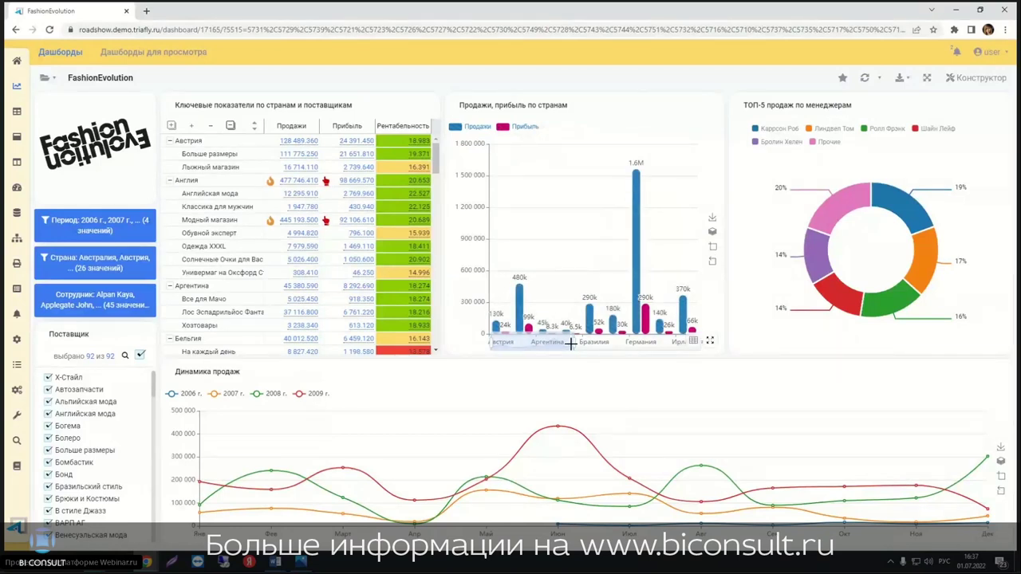
drag(558, 342, 570, 344)
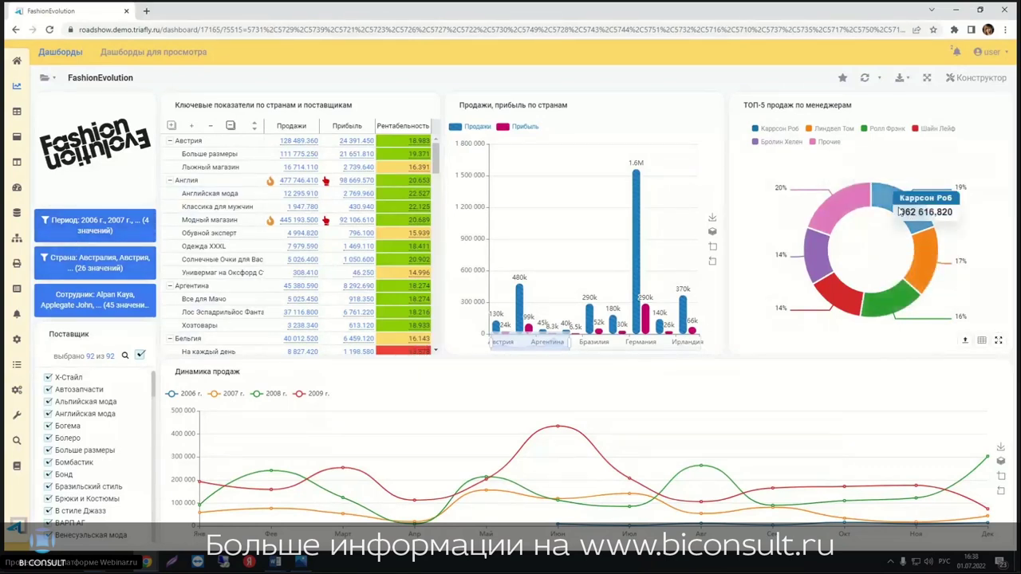
mouse_move(886, 206)
click(885, 205)
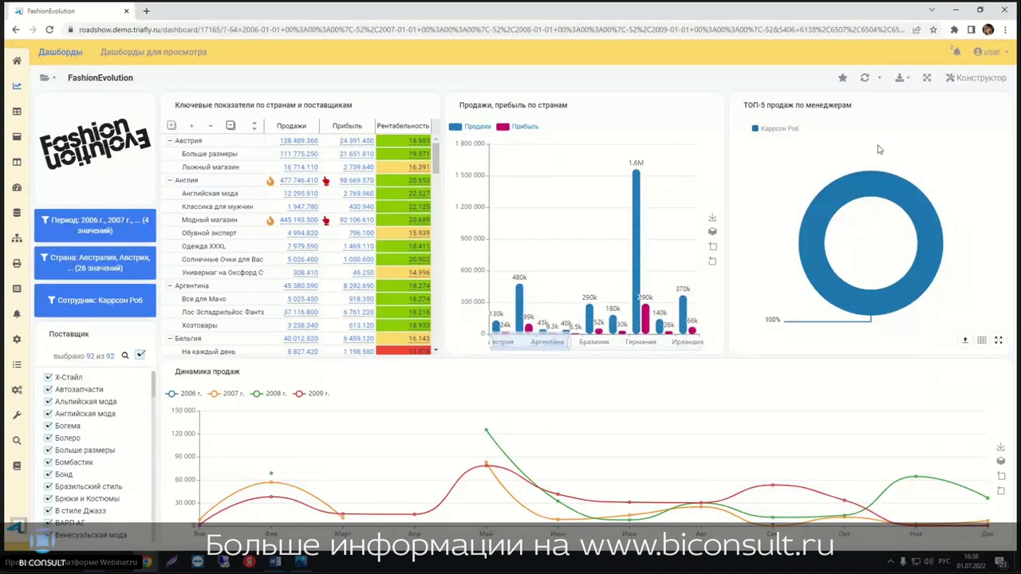
click(132, 305)
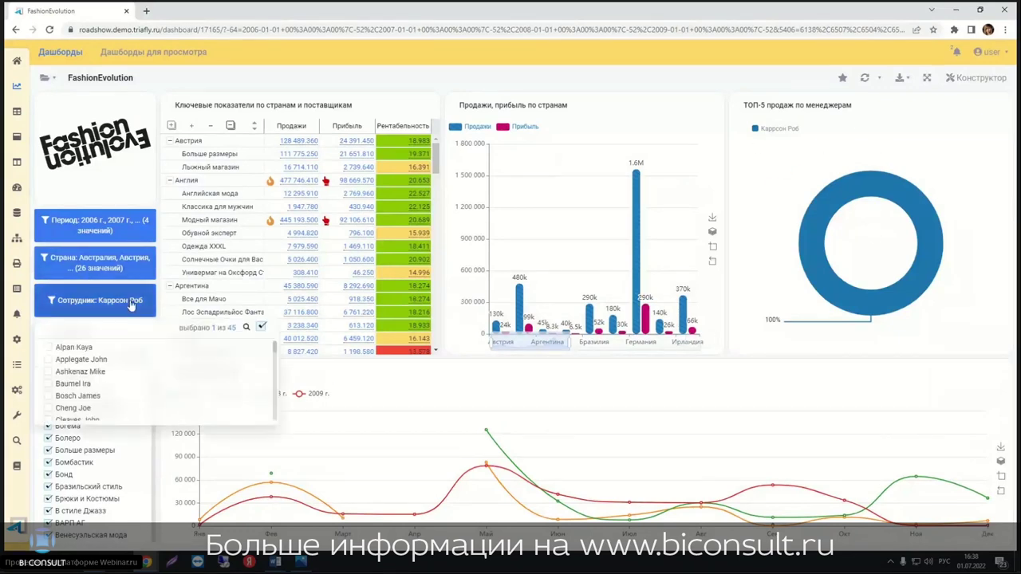
click(261, 327)
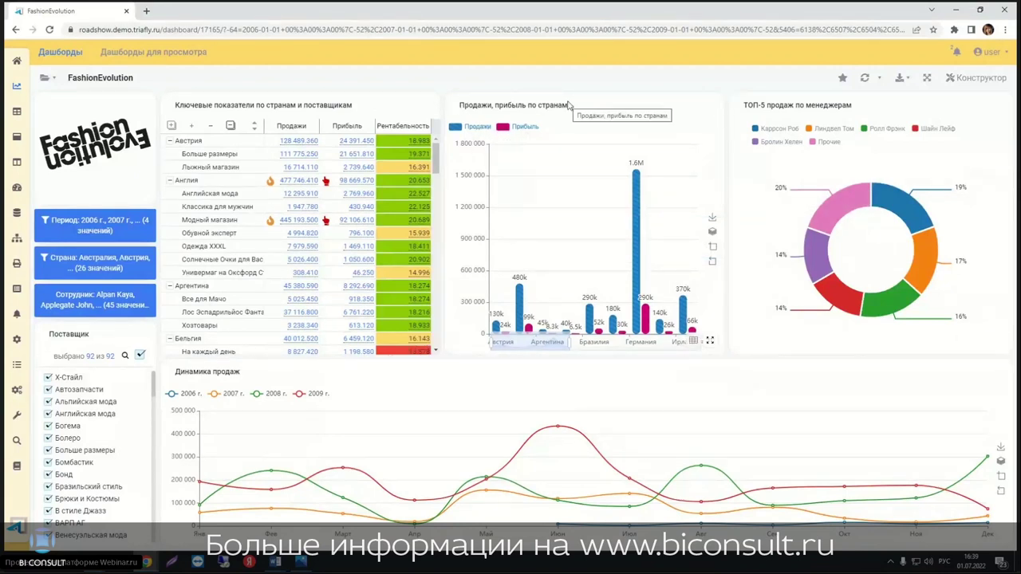
mouse_move(682, 314)
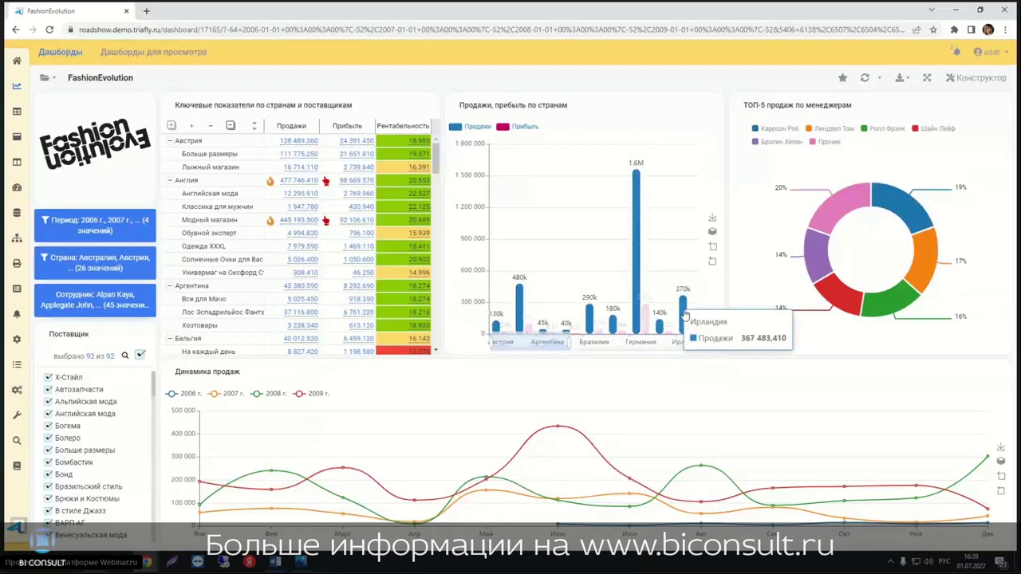
click(682, 311)
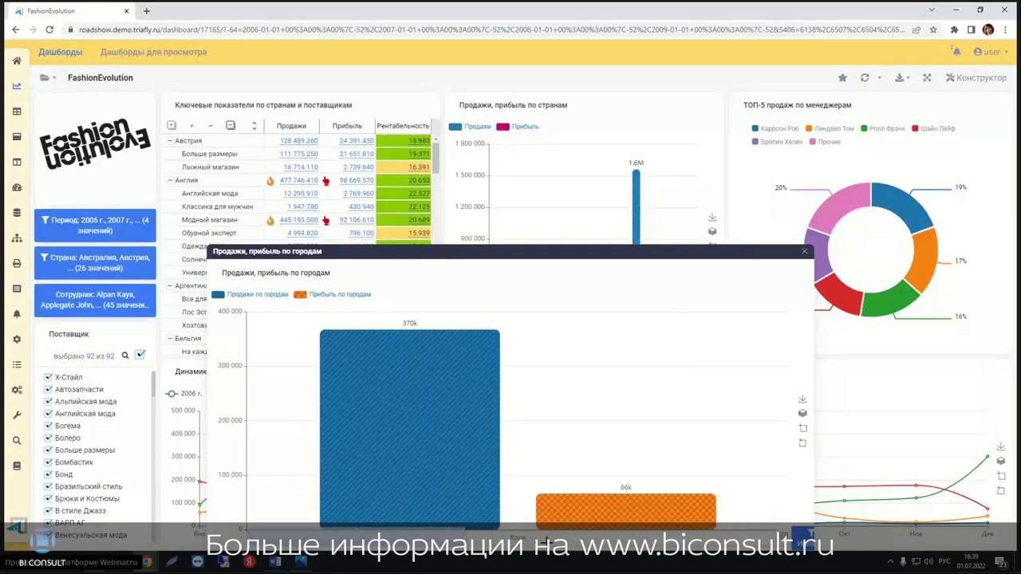
click(804, 251)
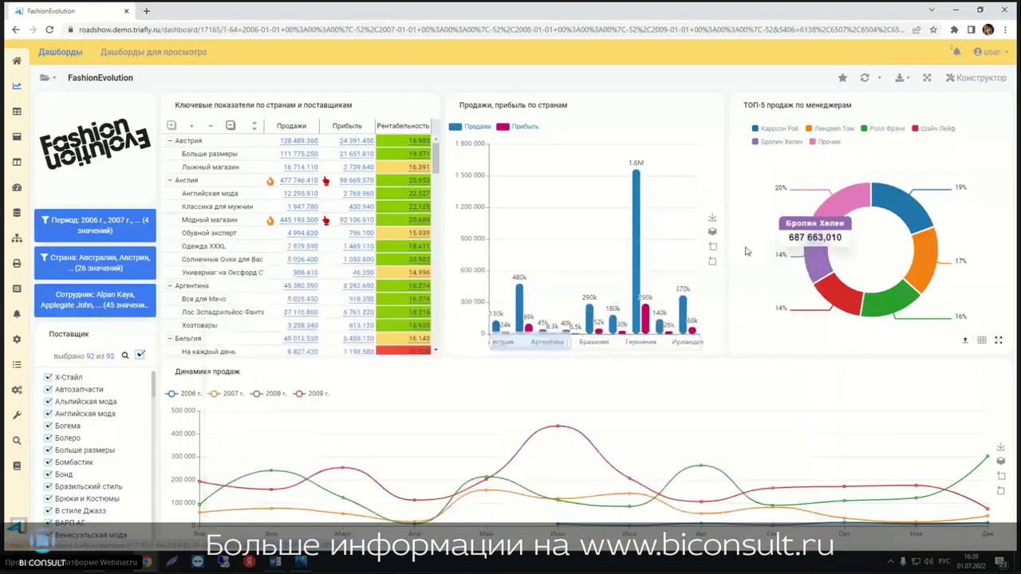
click(636, 232)
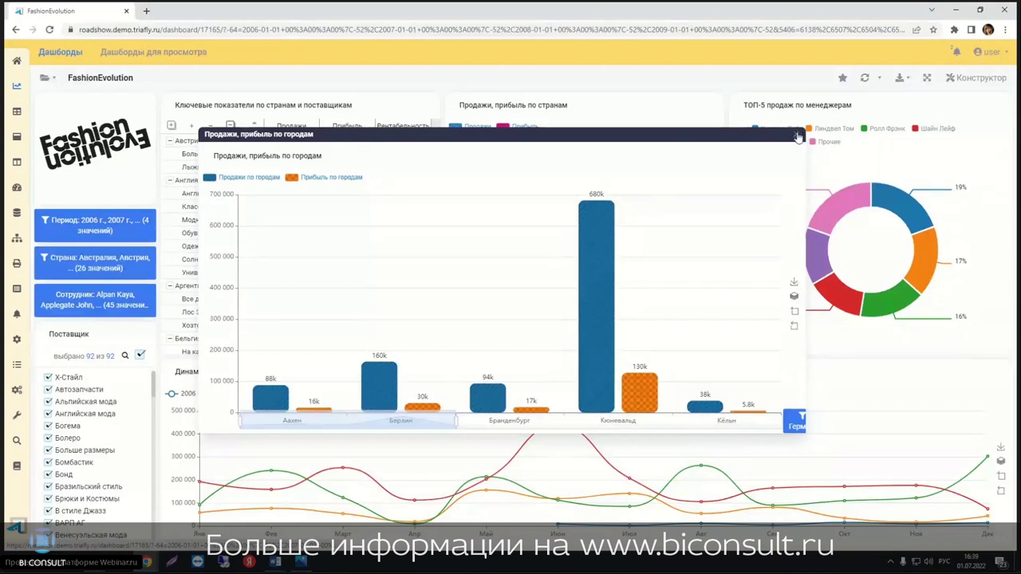
click(799, 136)
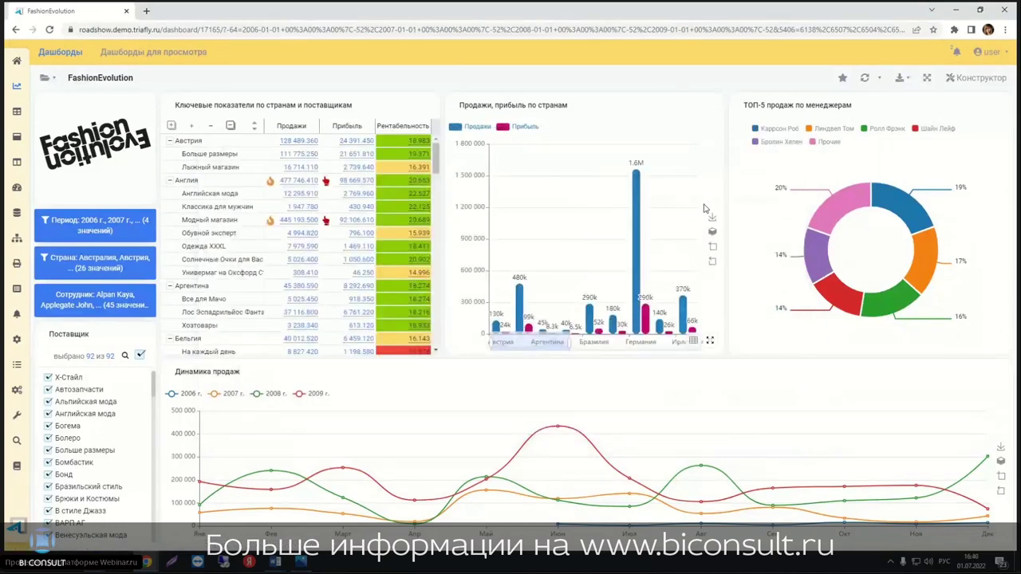
mouse_move(692, 349)
click(693, 342)
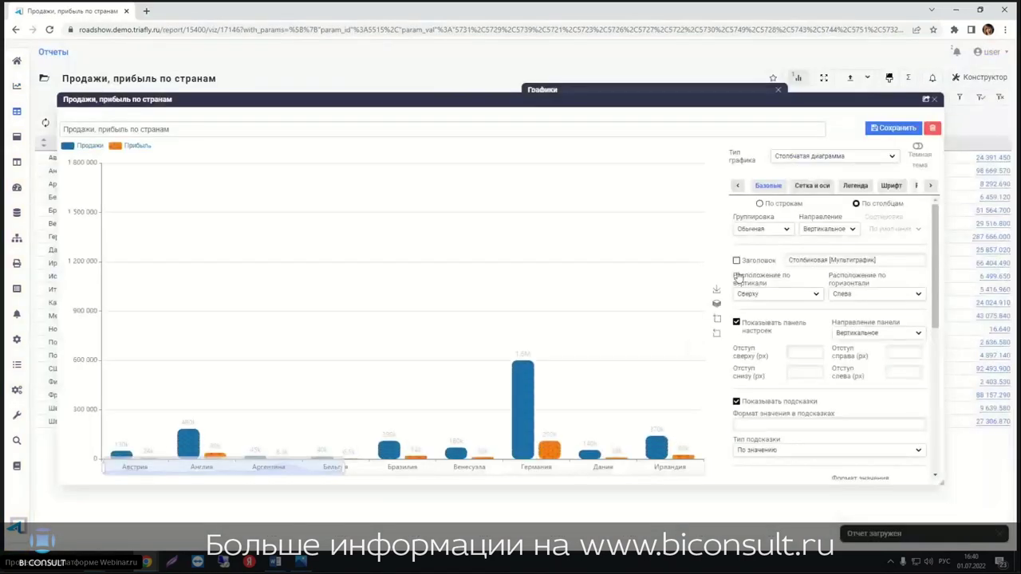
click(934, 99)
click(778, 90)
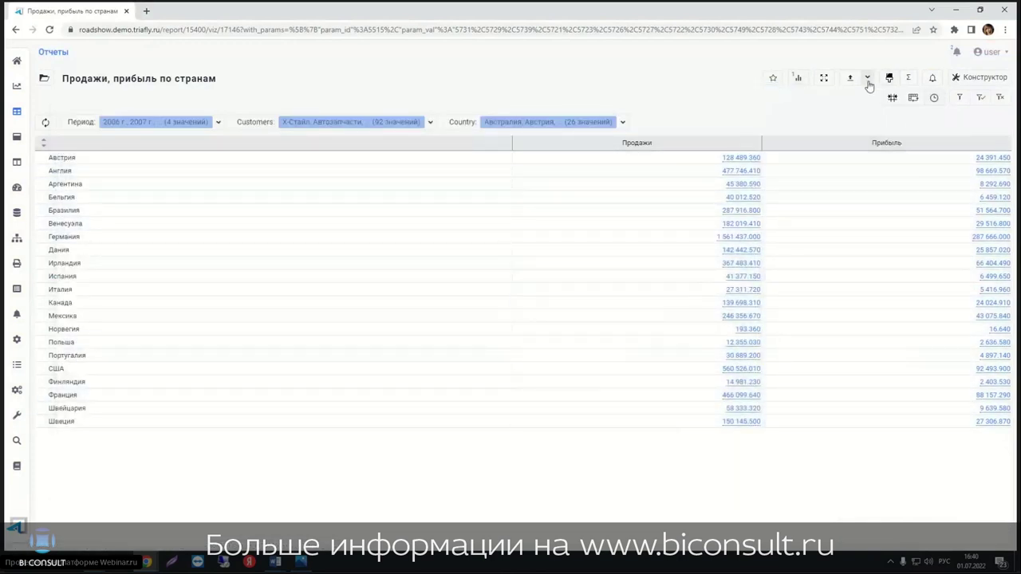
click(867, 79)
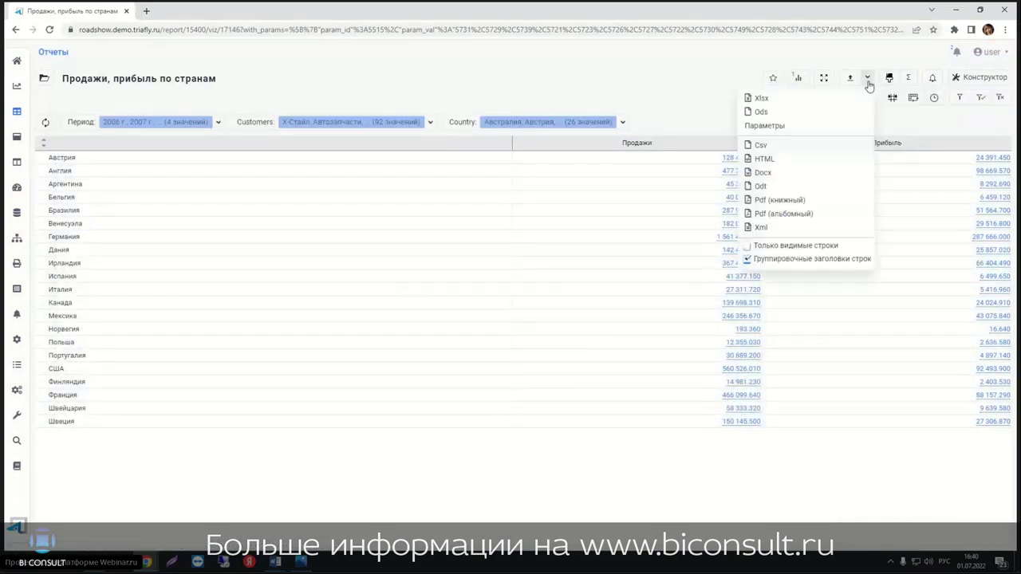
click(16, 32)
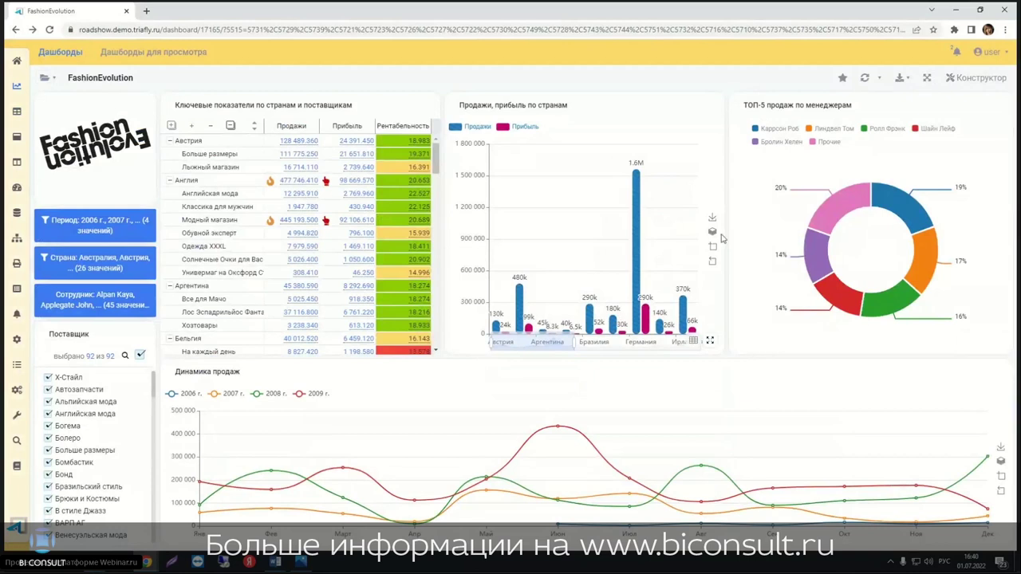
mouse_move(712, 231)
click(714, 233)
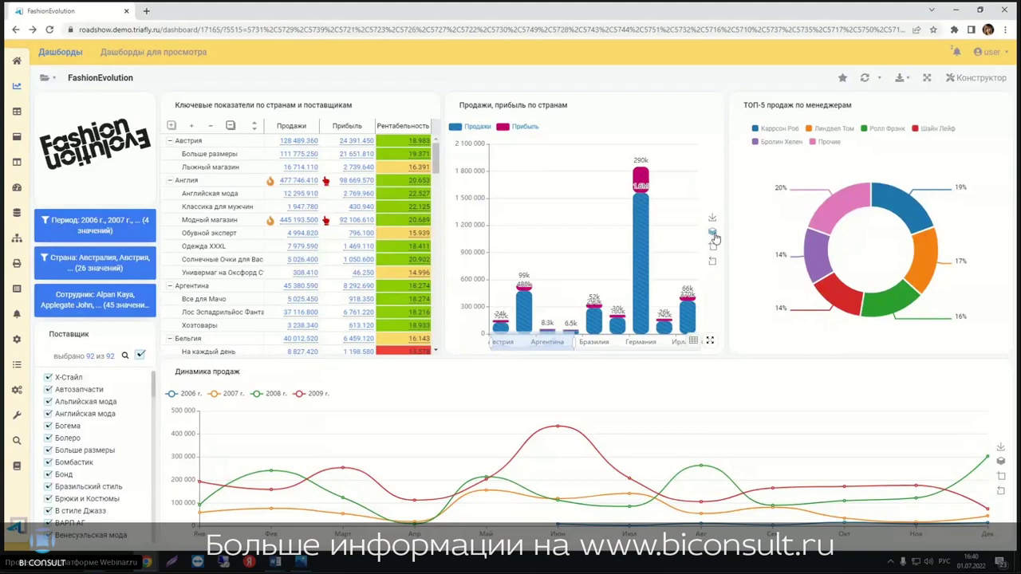
click(715, 235)
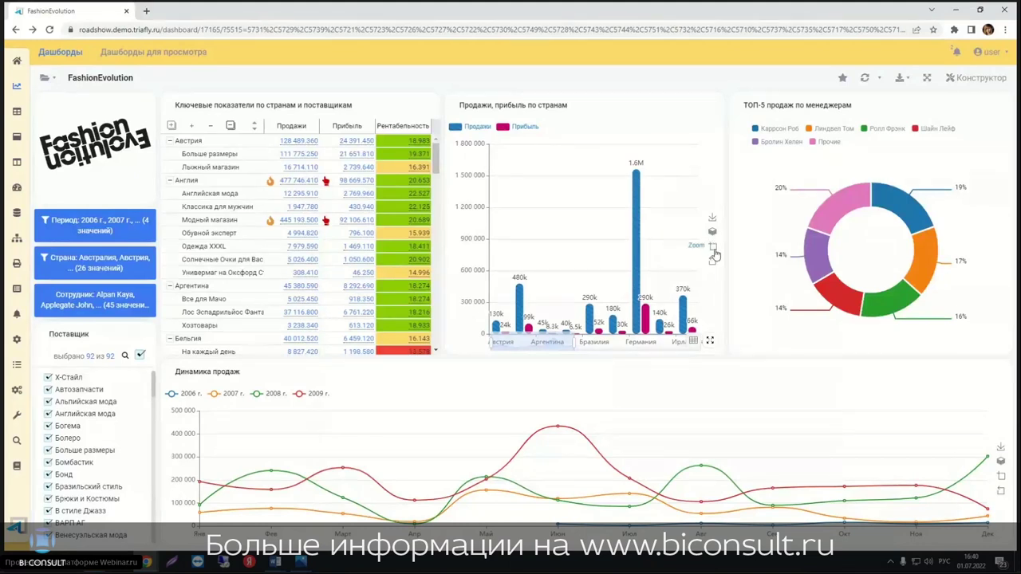
click(710, 341)
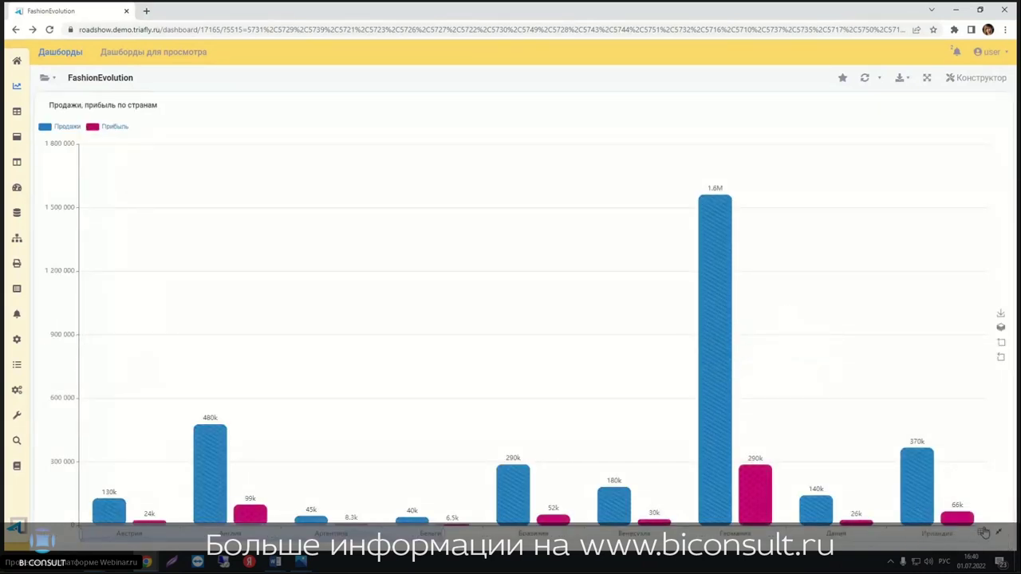
click(1002, 342)
mouse_move(673, 146)
mouse_down()
mouse_move(790, 299)
mouse_move(809, 372)
mouse_move(690, 151)
mouse_move(790, 413)
mouse_up()
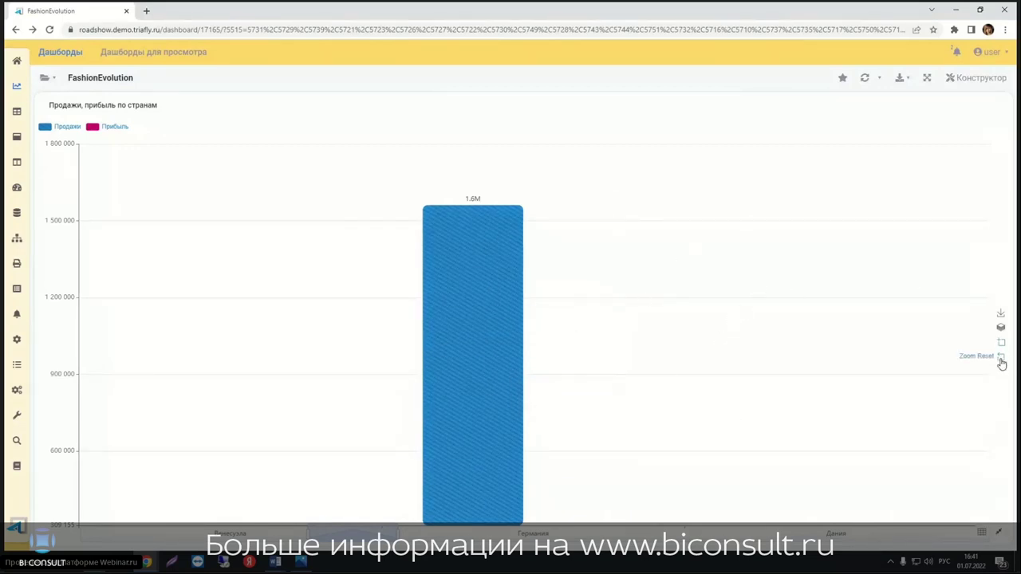
click(1001, 360)
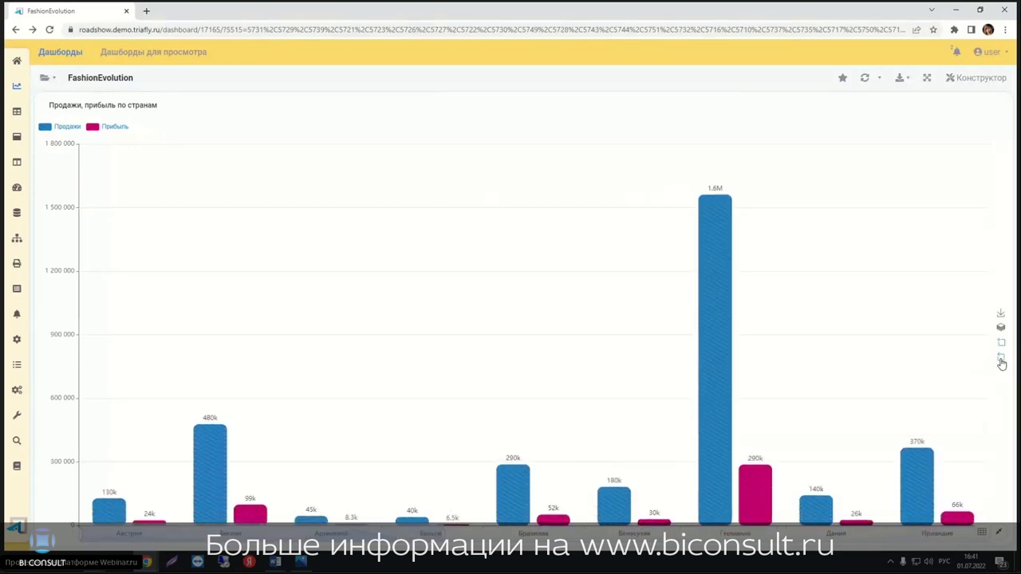
click(998, 532)
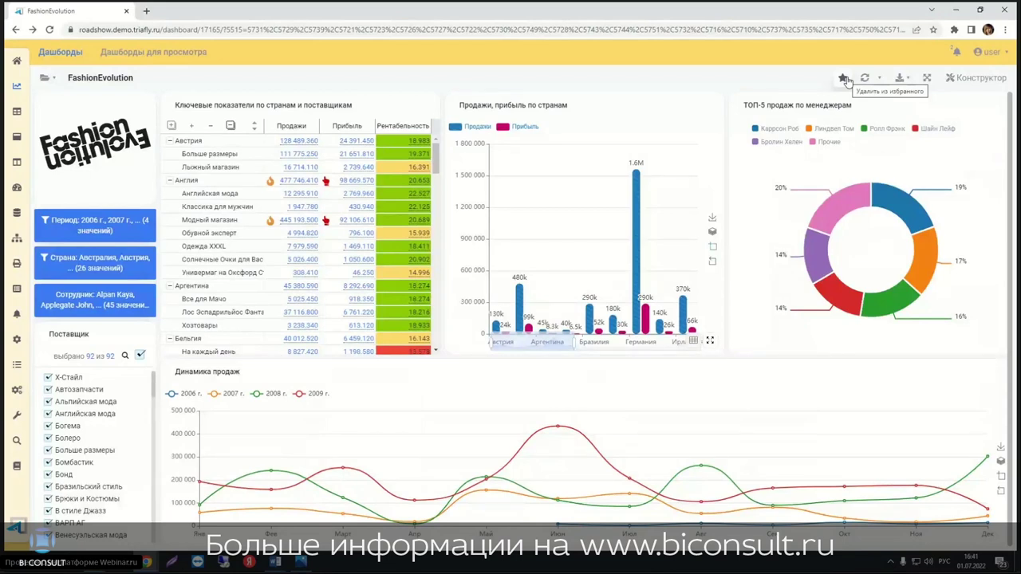
Step: Open Личный кабинет in a new tab, view it, then return to the FashionEvolution tab
right_click(32, 58)
click(56, 70)
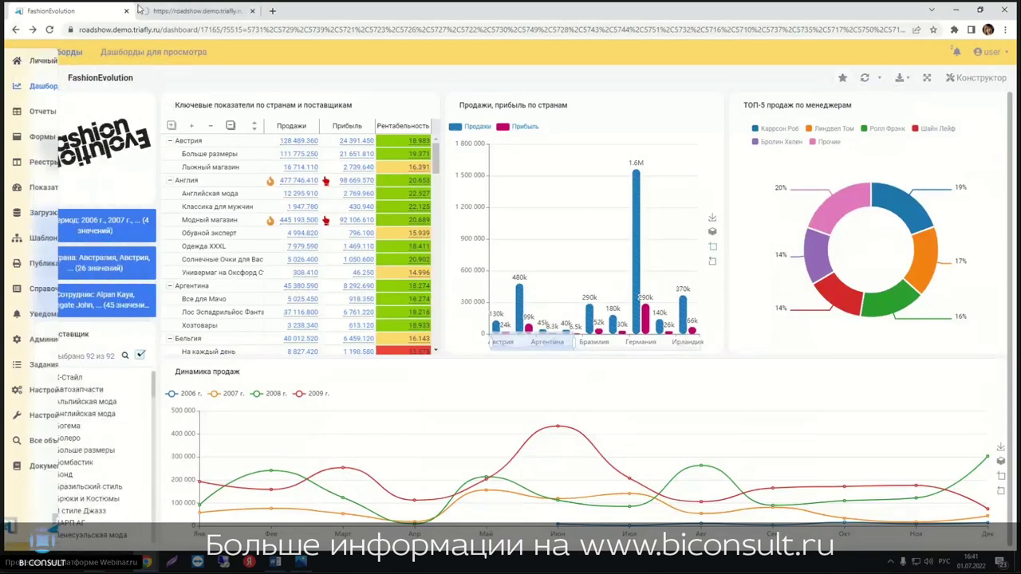
click(208, 11)
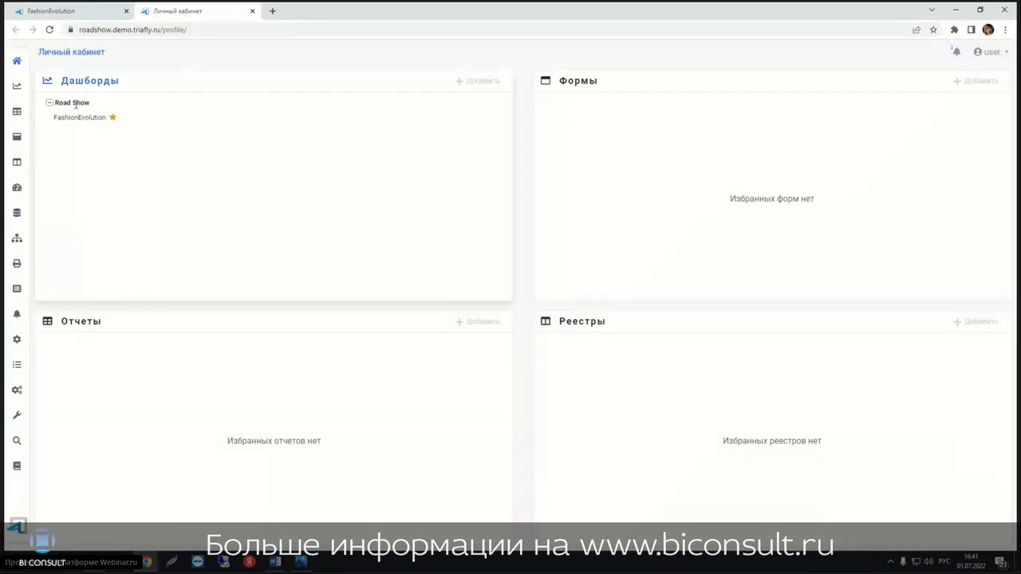
click(79, 14)
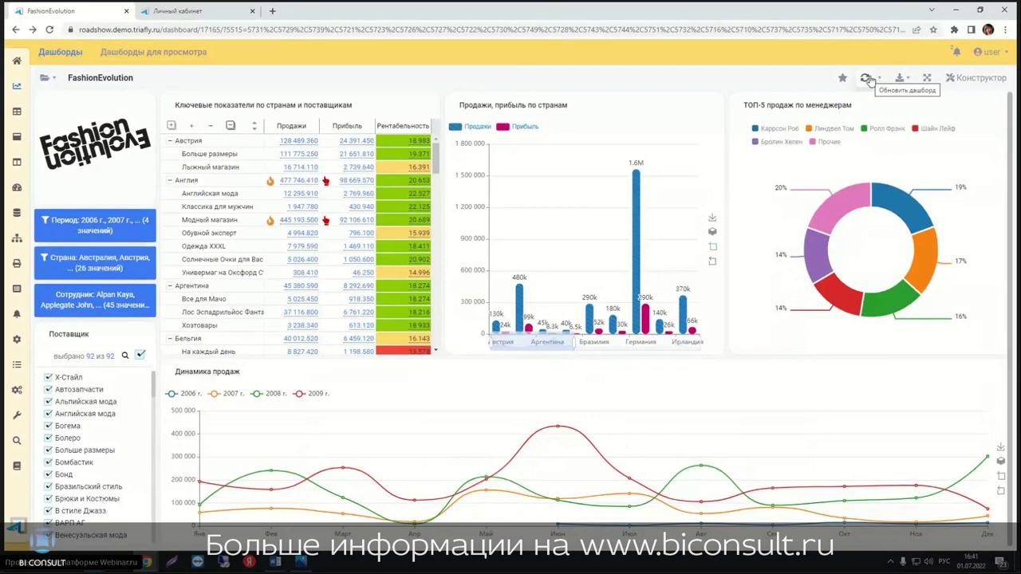
Step: Dismiss the auto-refresh interval options and view the dashboard's png, pdf, pptx and Печать export options
click(879, 79)
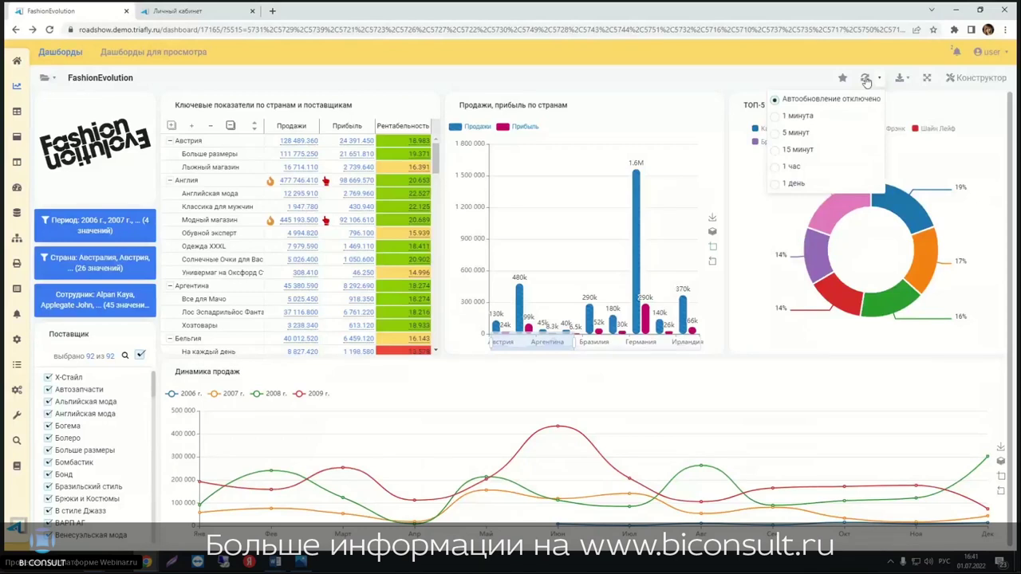
click(815, 87)
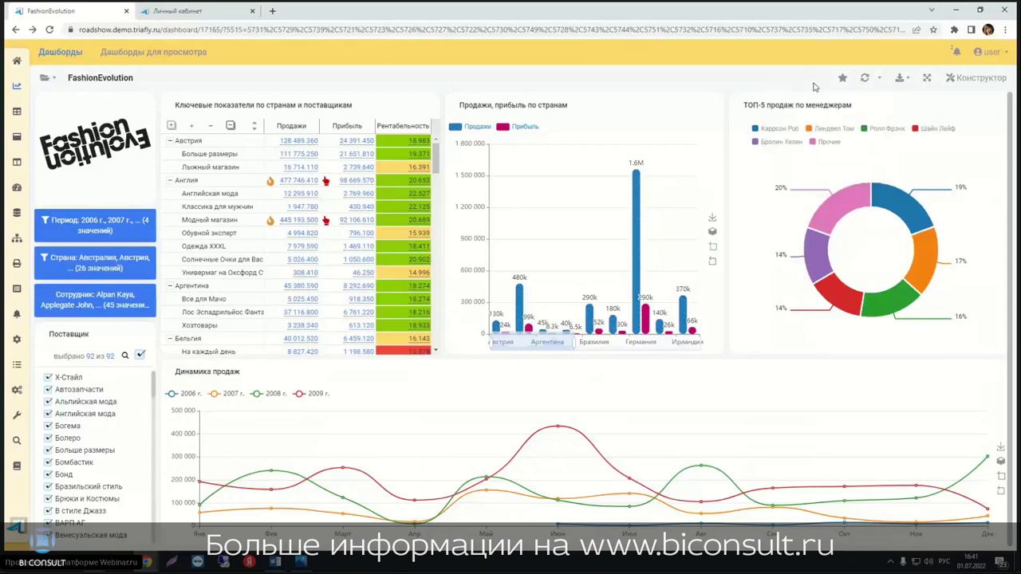
click(909, 80)
click(958, 55)
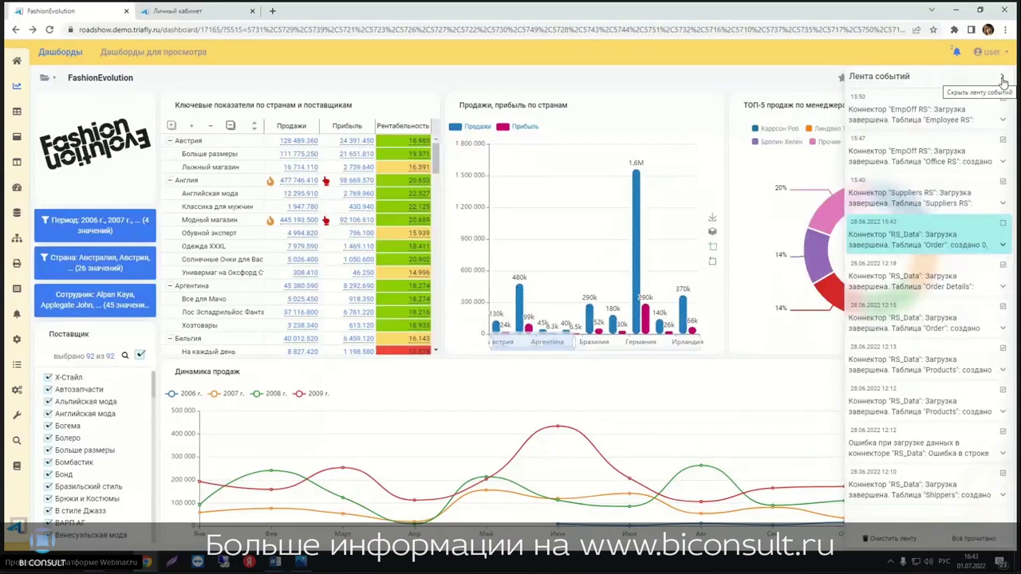
click(1002, 79)
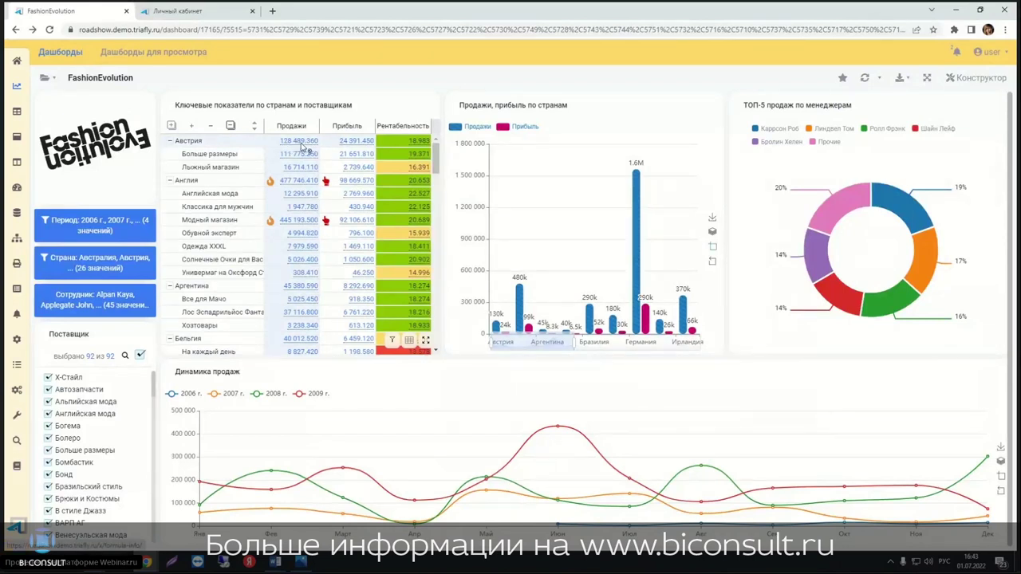
mouse_move(299, 140)
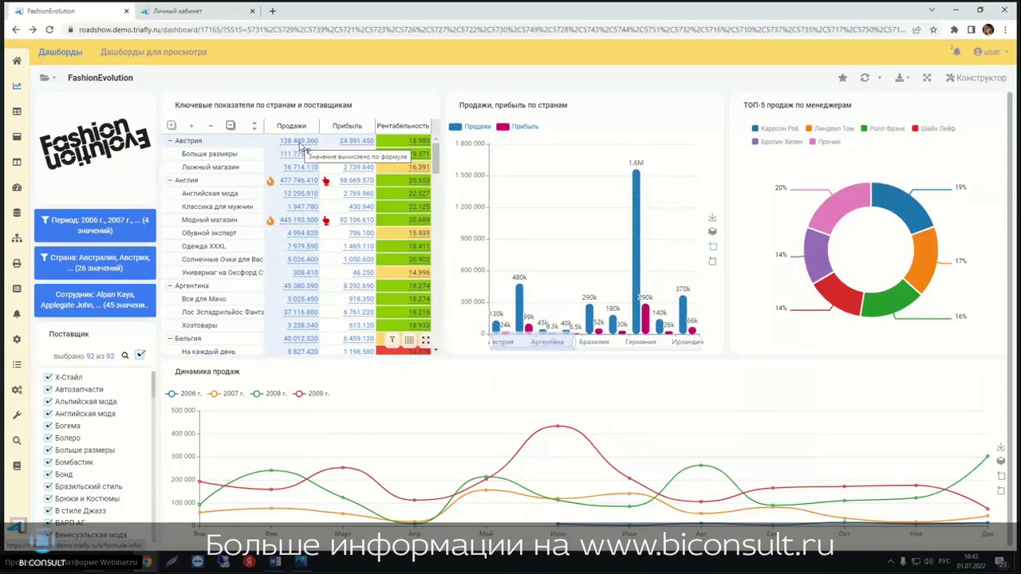
Step: Trace Austria's 128 489.360 sales calculation down to the 2011.200 Больше размеры 2007 value
click(299, 141)
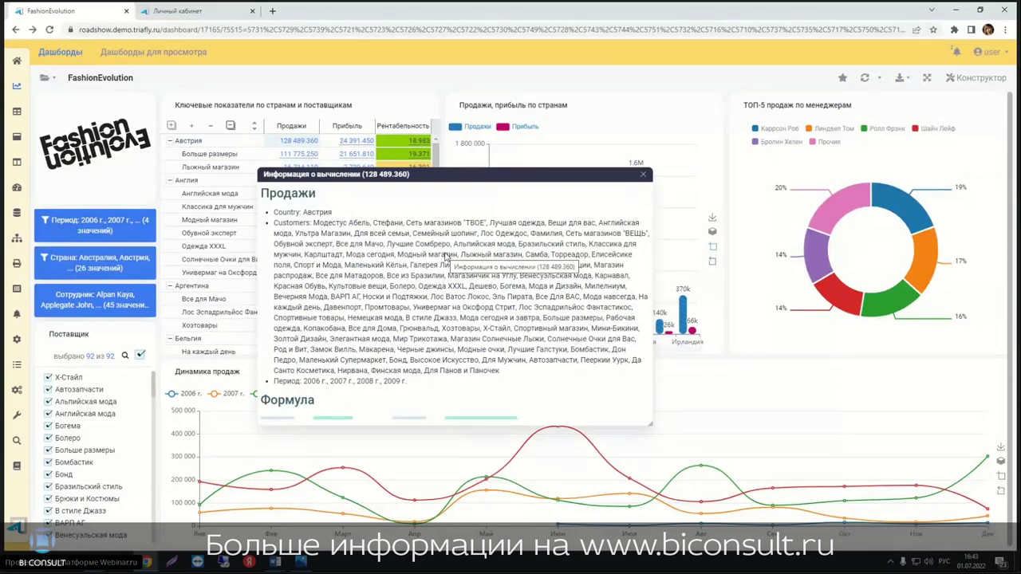
scroll(447, 255, down, 4)
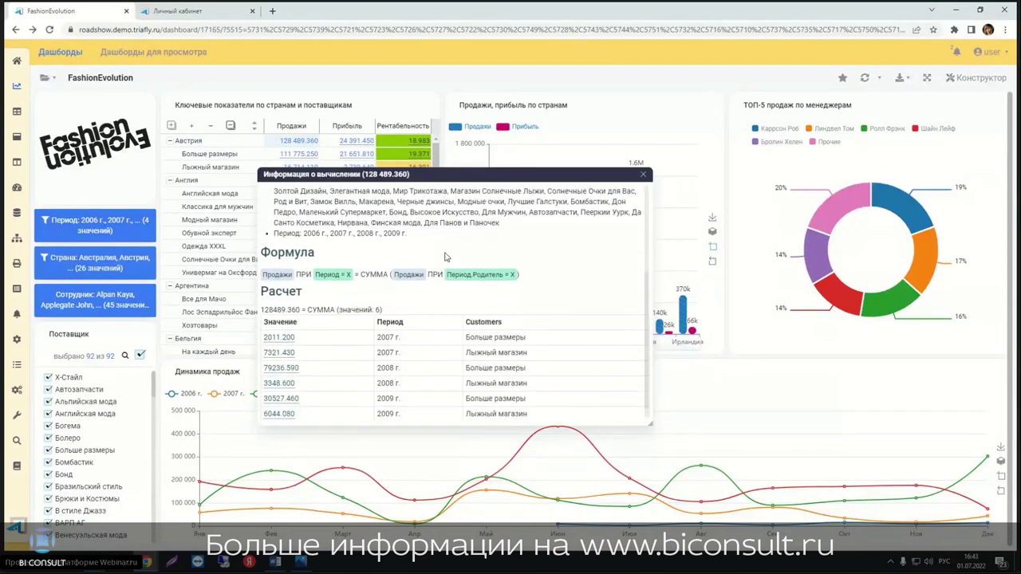
scroll(446, 256, down, 1)
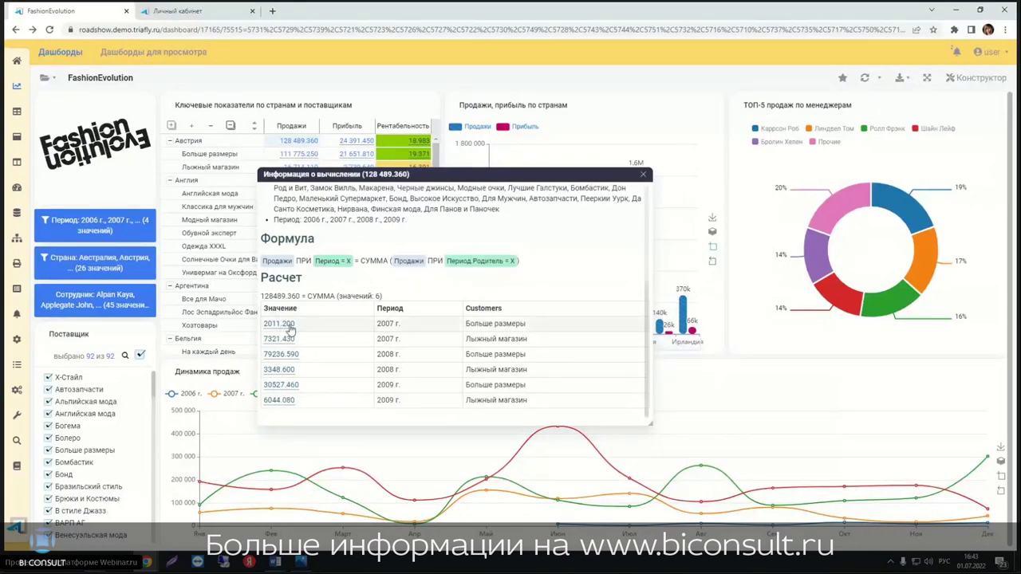
click(281, 323)
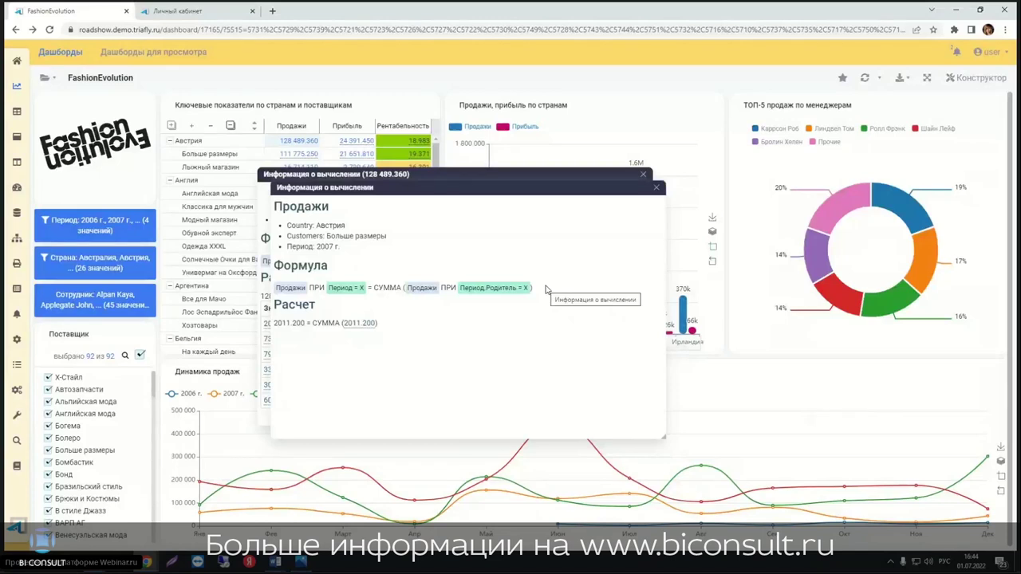
Step: Close the nested and then the outer Информация о вычислении windows
click(656, 189)
click(643, 174)
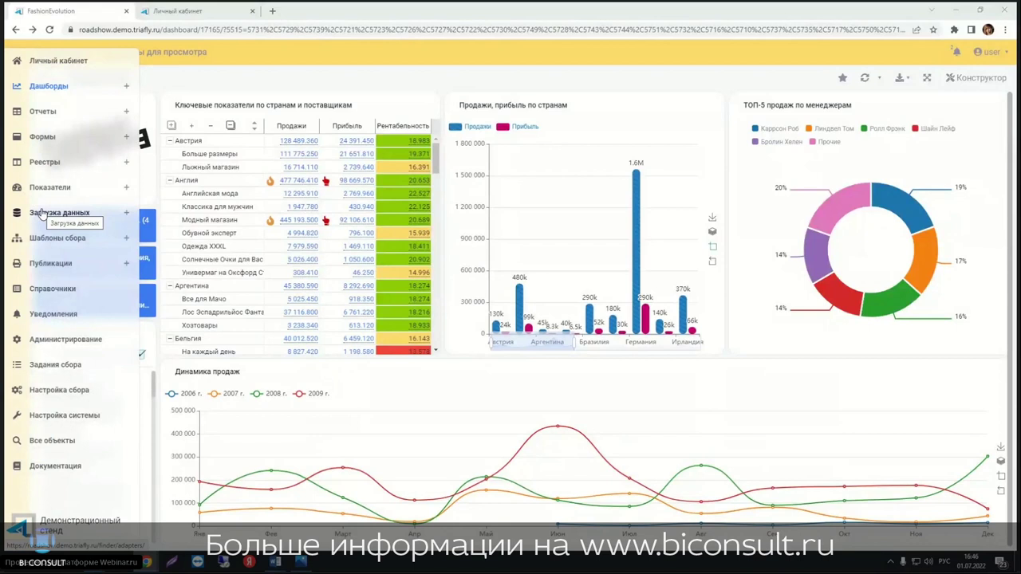
Step: In Показатели, review Employee's reference type and Hire Date, Extension, Title, Emp_ID, Office attributes
click(41, 190)
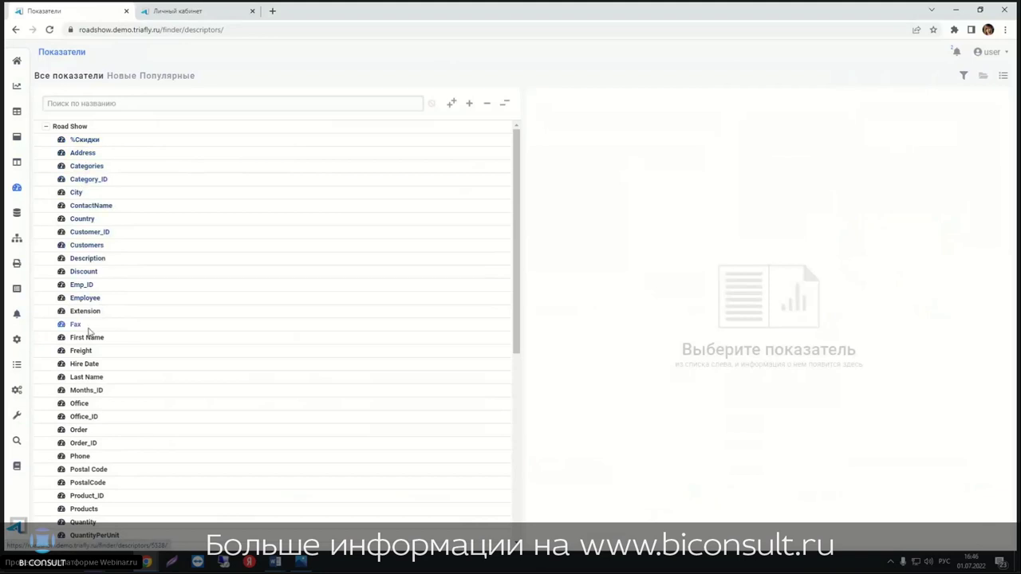
click(83, 298)
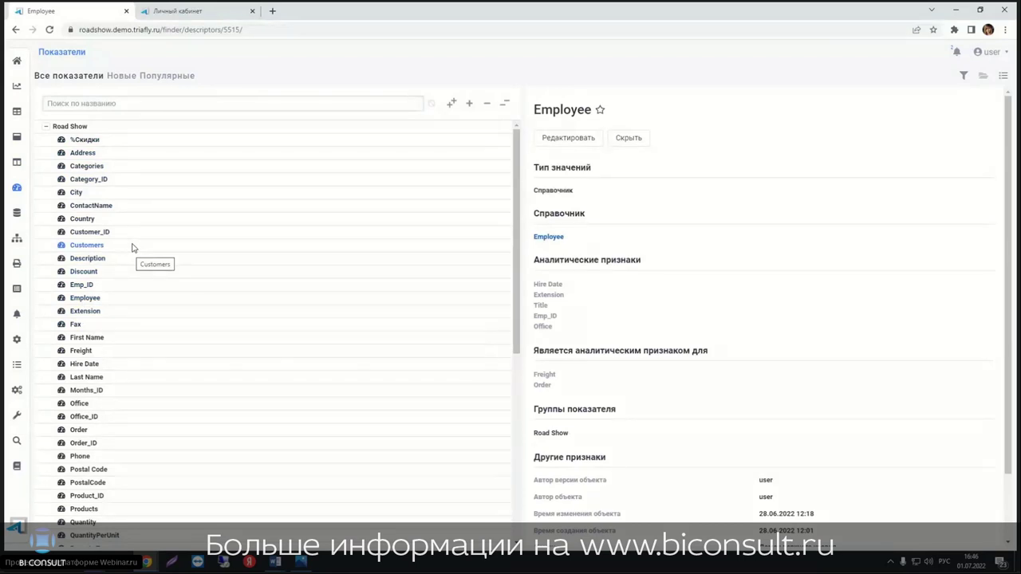
scroll(133, 248, down, 1)
scroll(133, 248, down, 2)
scroll(134, 248, up, 3)
scroll(134, 248, down, 2)
scroll(901, 315, down, 2)
scroll(899, 316, down, 1)
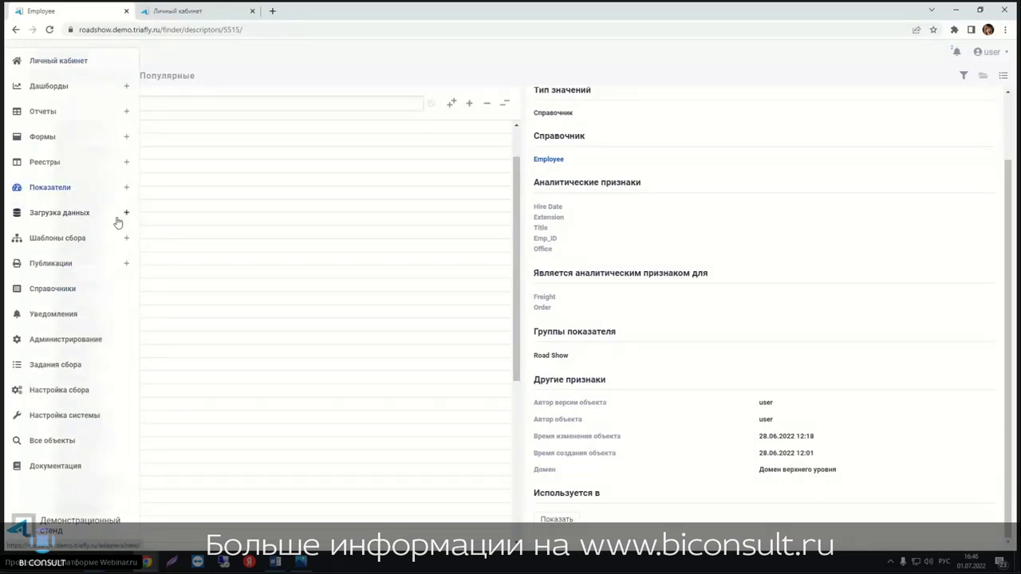
Step: Open the RS_Data connector to see its Order table's 836 records and field-to-indicator mappings
click(52, 217)
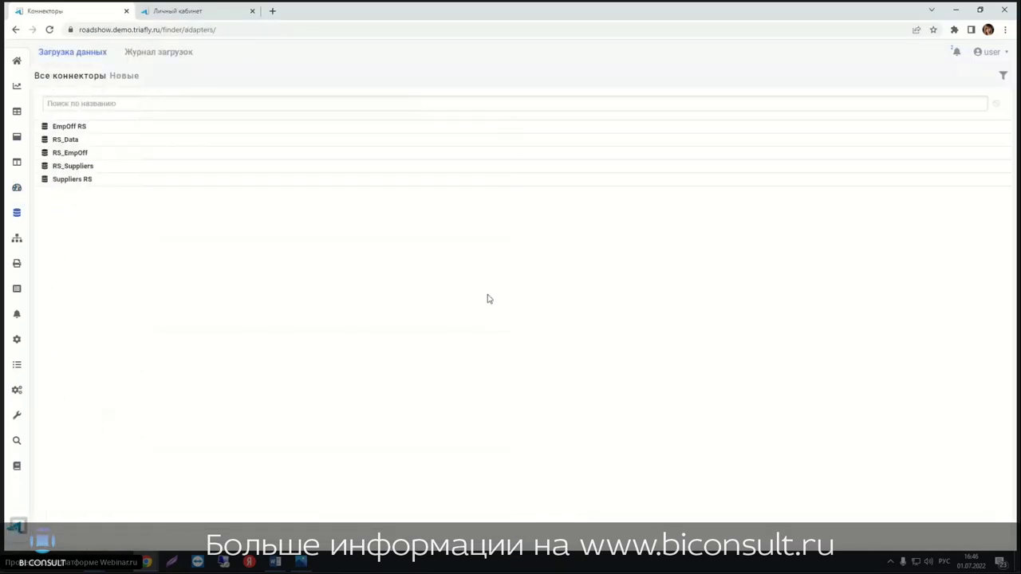
click(67, 141)
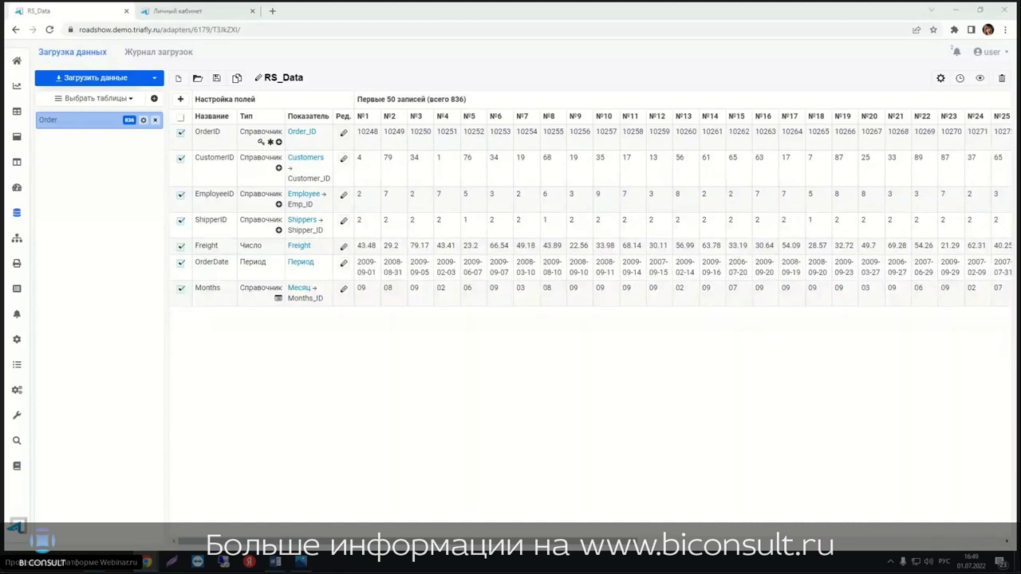
Step: Return to the Показатели catalogue and reopen the Employee indicator's details
click(46, 190)
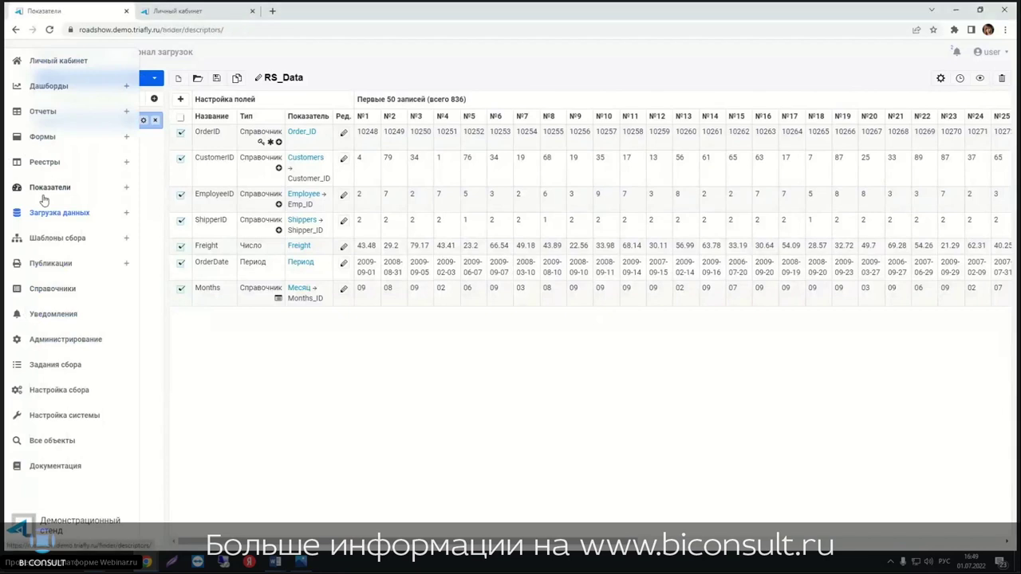
click(92, 298)
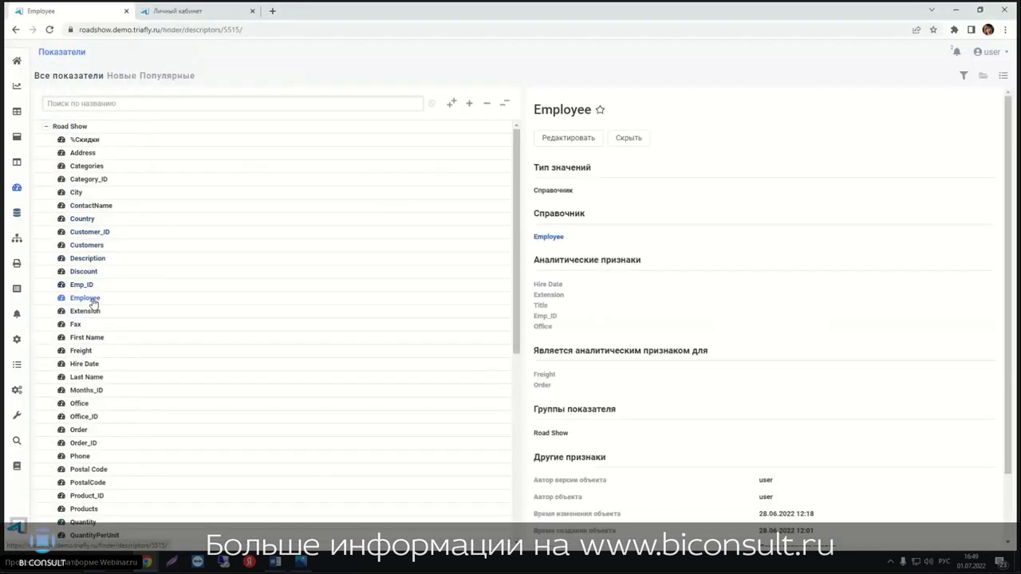
scroll(626, 202, down, 2)
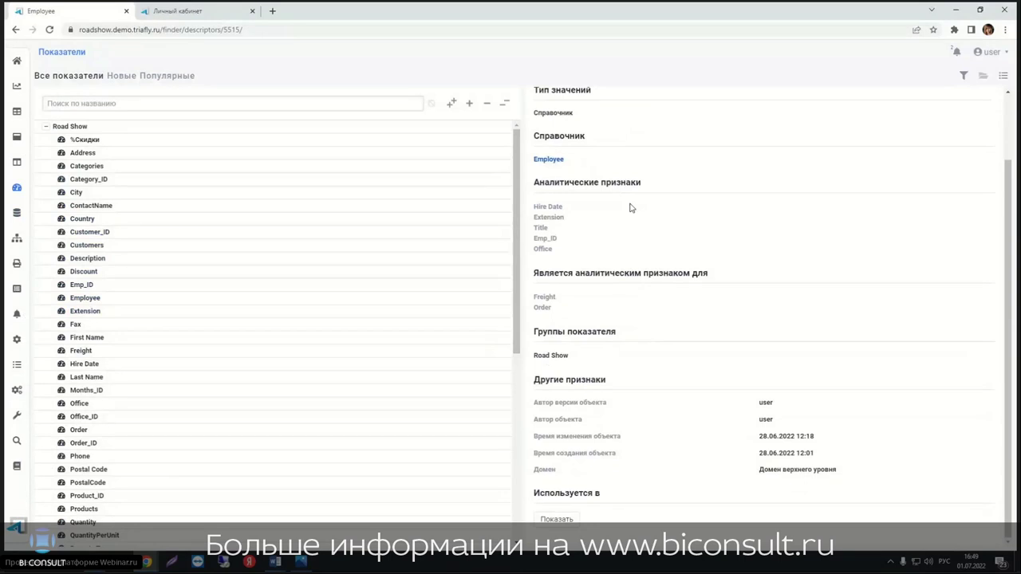
Step: Review the Order indicator, an attribute for Discount, Quantity, UnitPrice, Прибыль, Продажи and Себестоимость
click(79, 431)
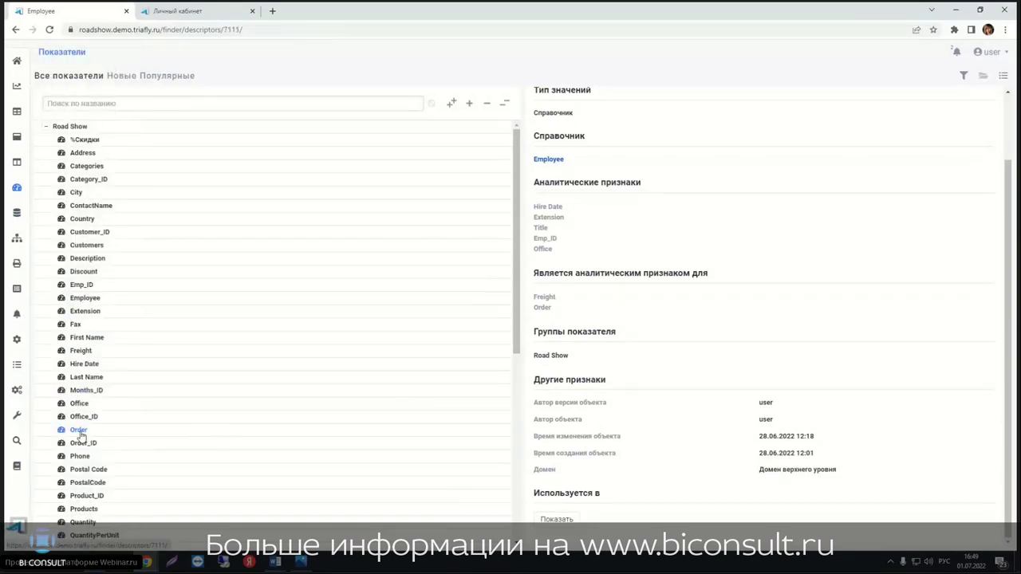
scroll(750, 388, down, 1)
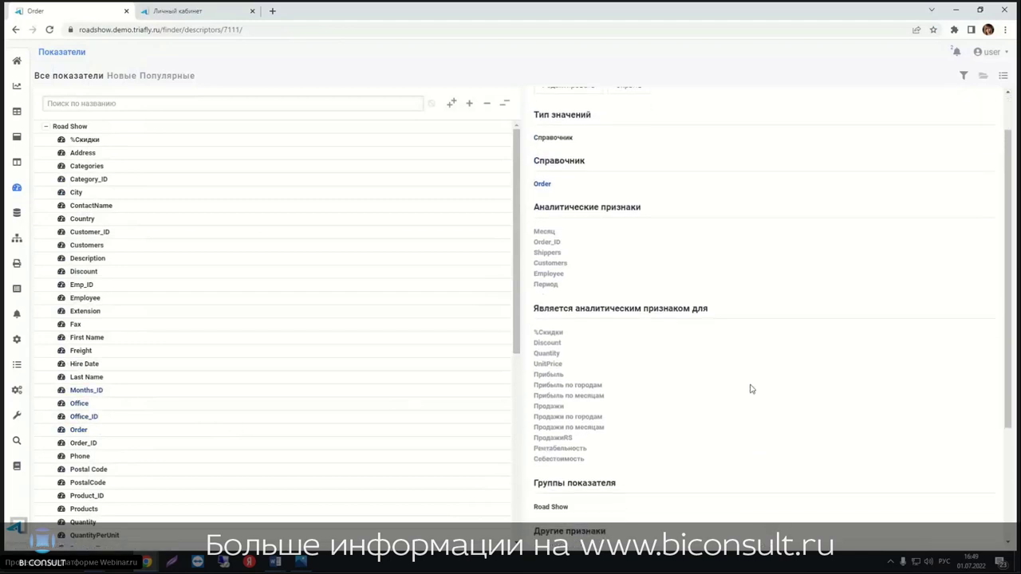
scroll(750, 389, down, 2)
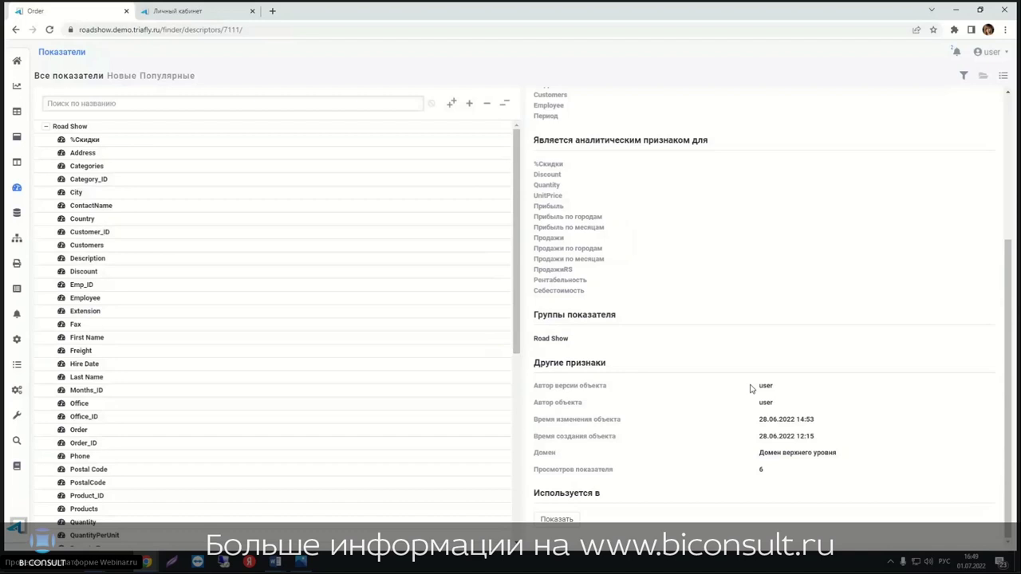
scroll(750, 388, up, 1)
scroll(750, 389, up, 1)
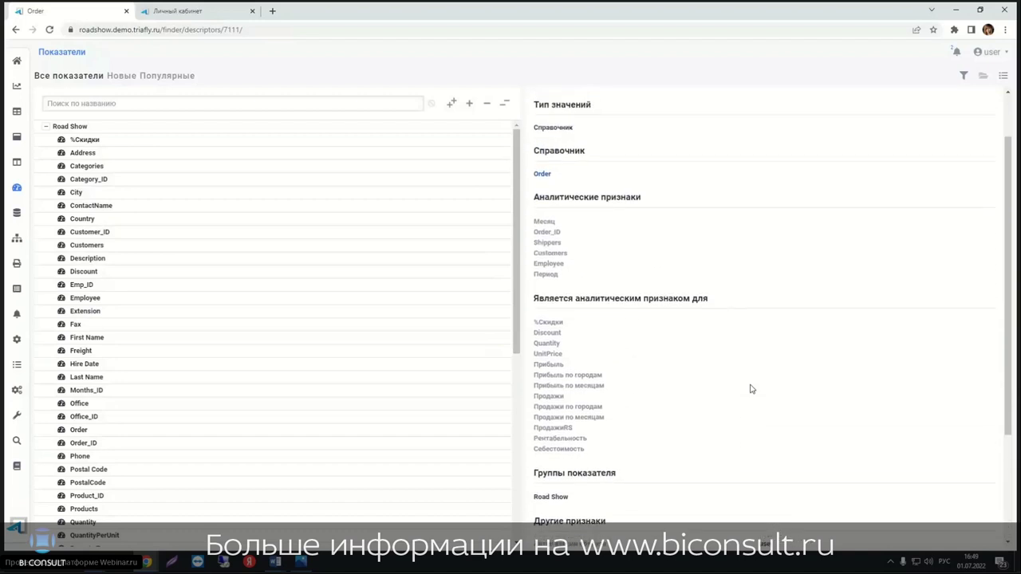
scroll(749, 389, up, 1)
scroll(749, 388, down, 1)
scroll(749, 388, down, 2)
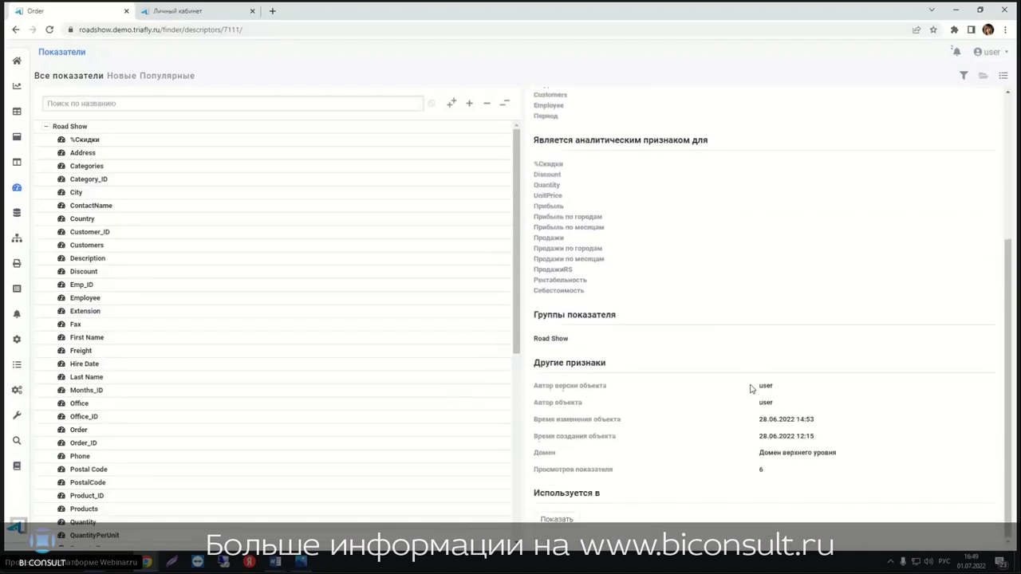
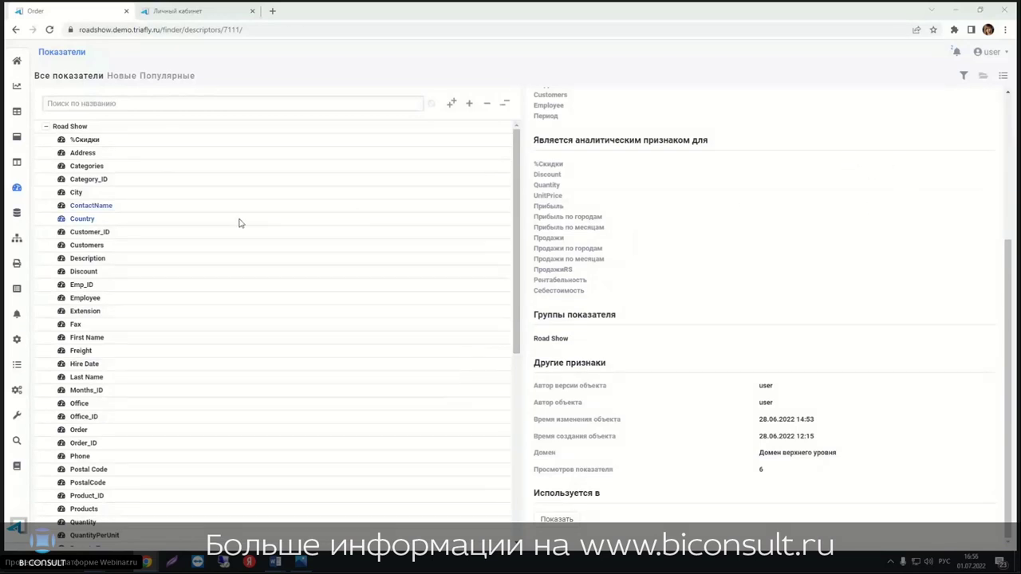
Step: Open the FashionEvolution dashboard from the Road Show list of dashboards
mouse_move(17, 162)
click(37, 95)
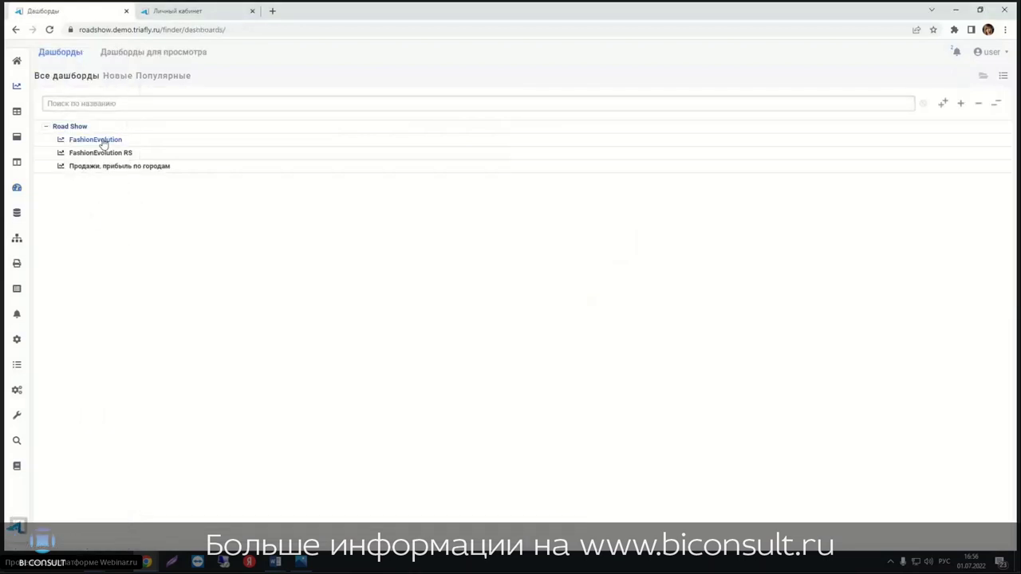
click(96, 140)
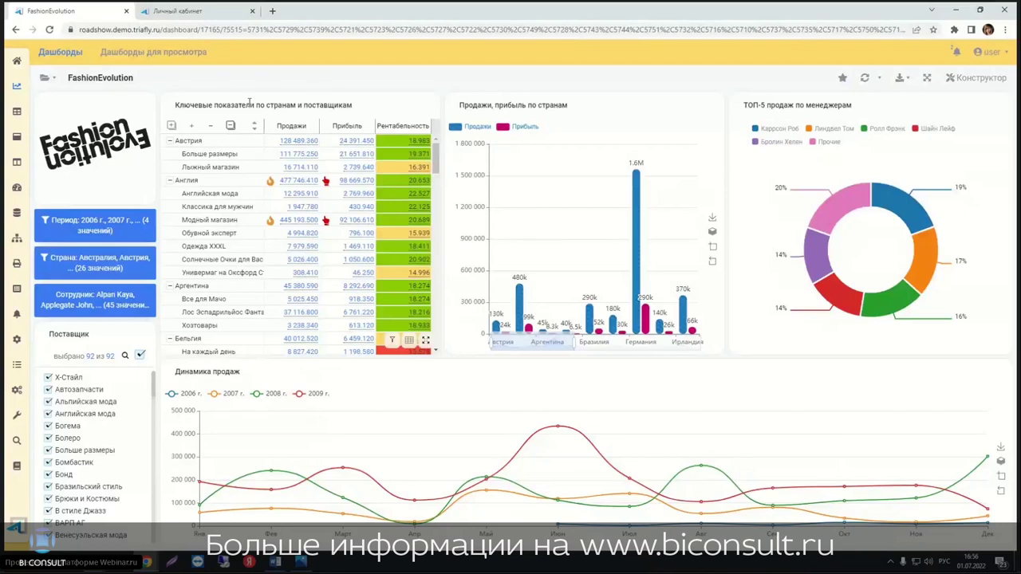
mouse_move(263, 105)
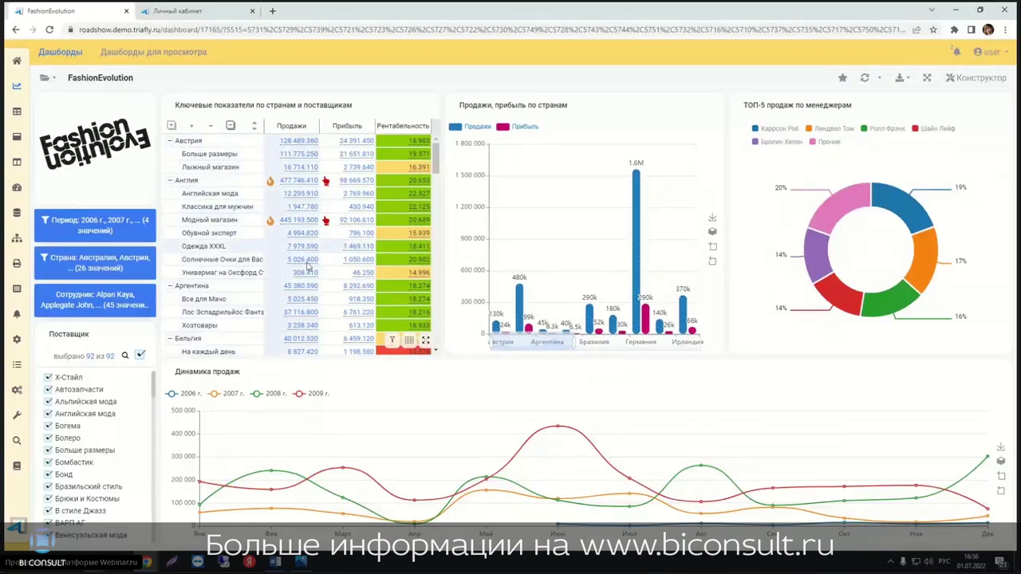
Step: Sort the key-indicators table by Рентабельность ascending, then descending, then clear the sort
click(392, 341)
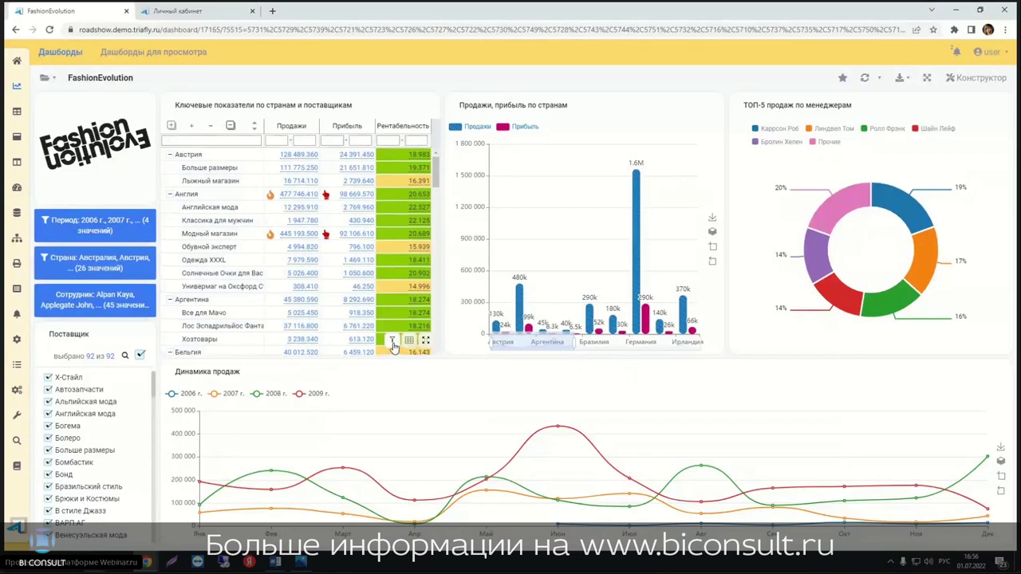
scroll(390, 341, down, 1)
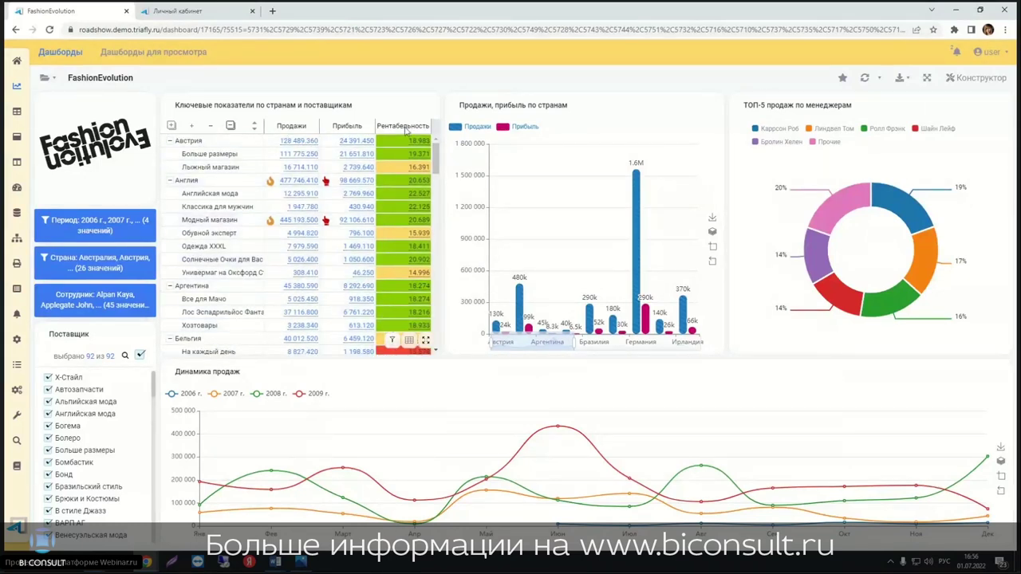
click(406, 131)
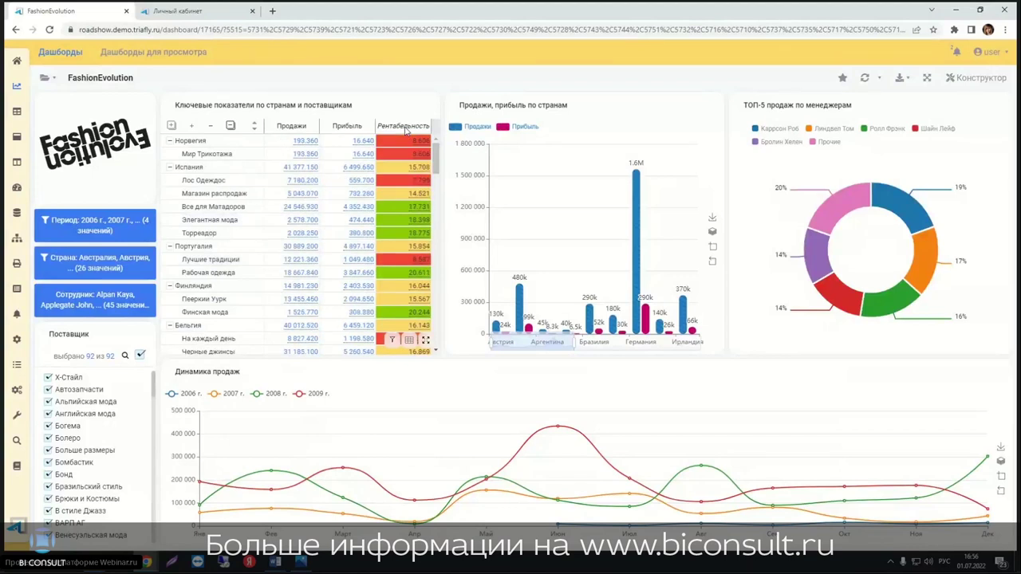
click(406, 132)
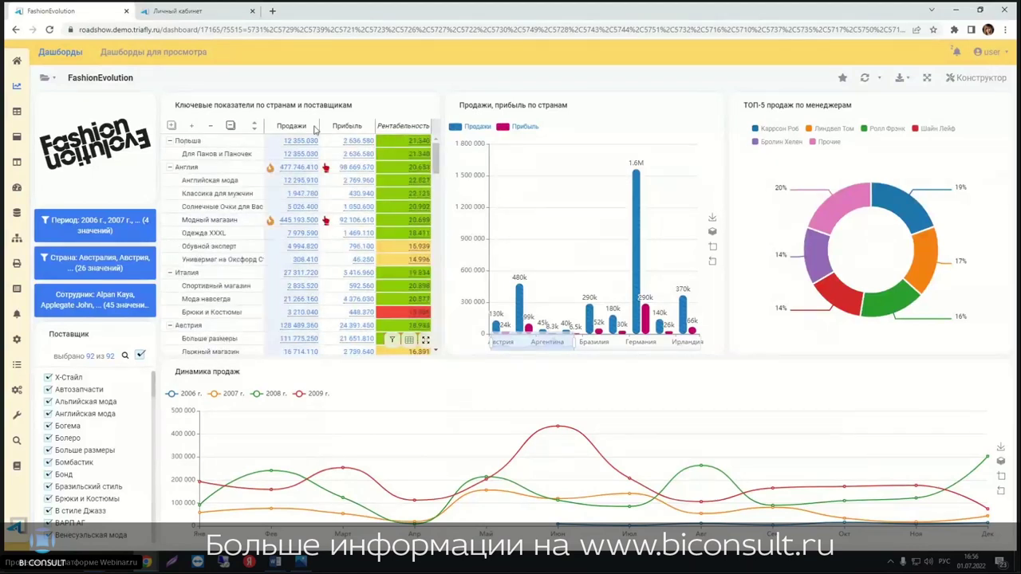
click(255, 128)
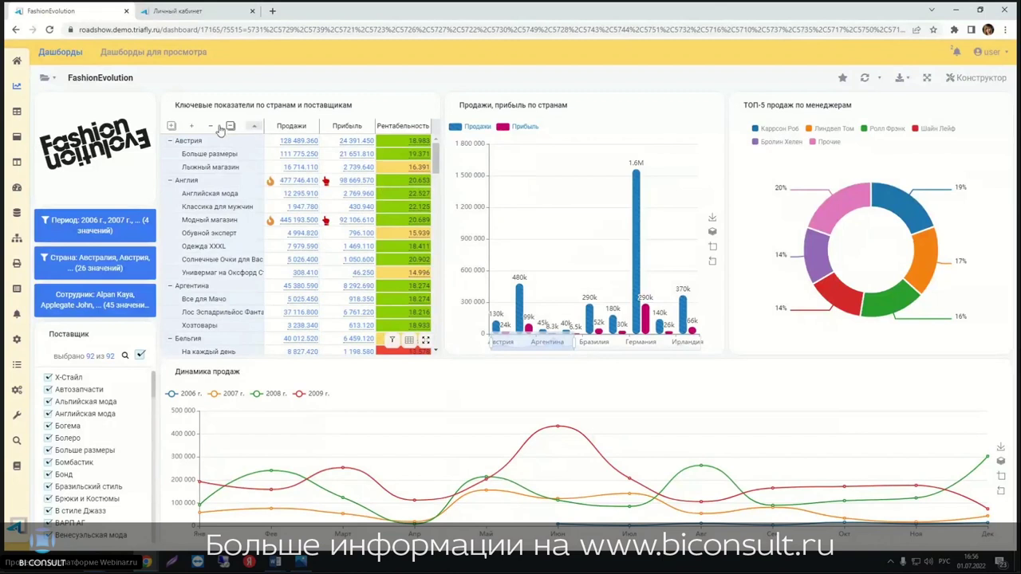
Step: Collapse and expand the country groups, ending with Аргентина's suppliers expanded
click(230, 128)
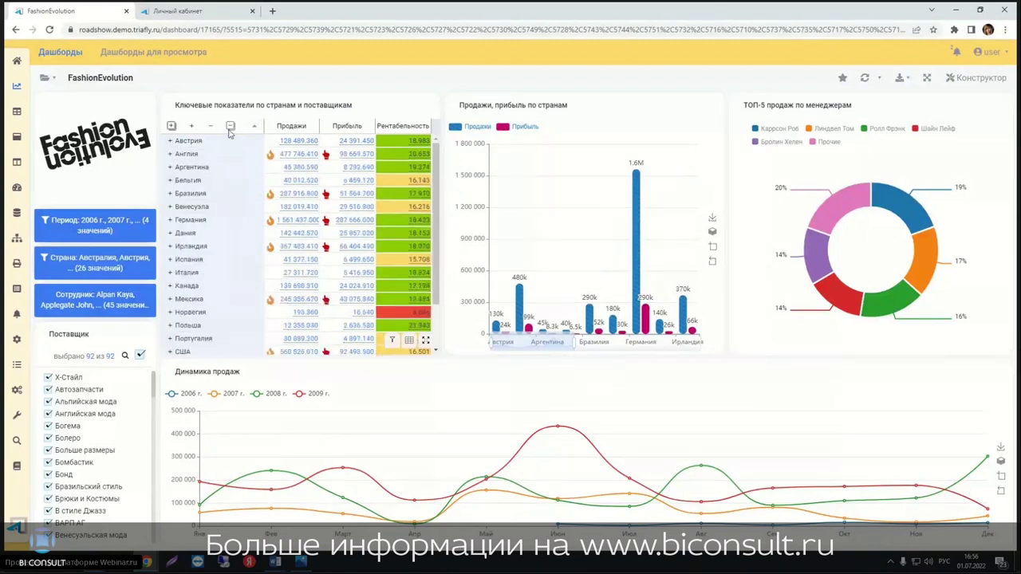
click(171, 141)
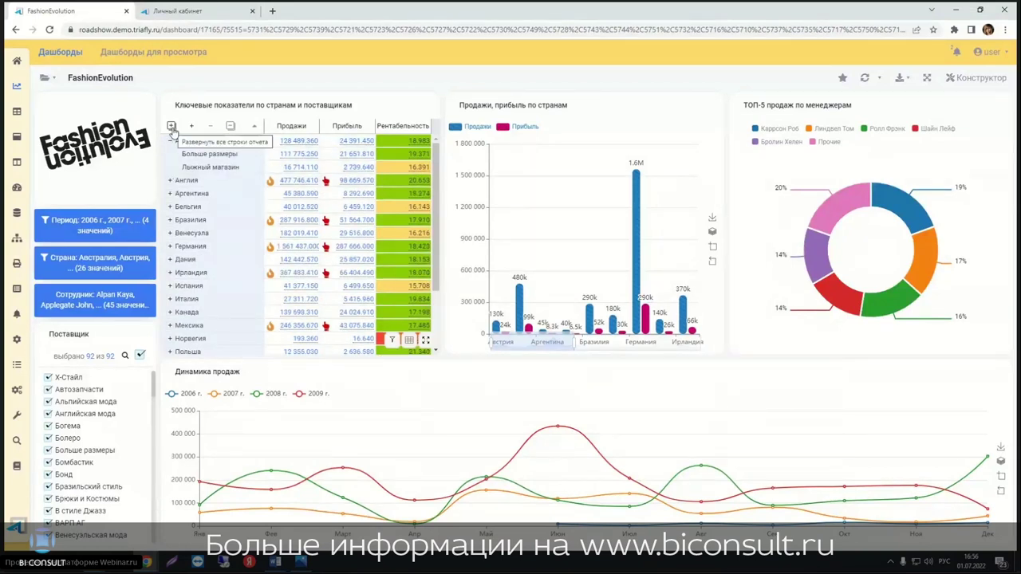
click(171, 128)
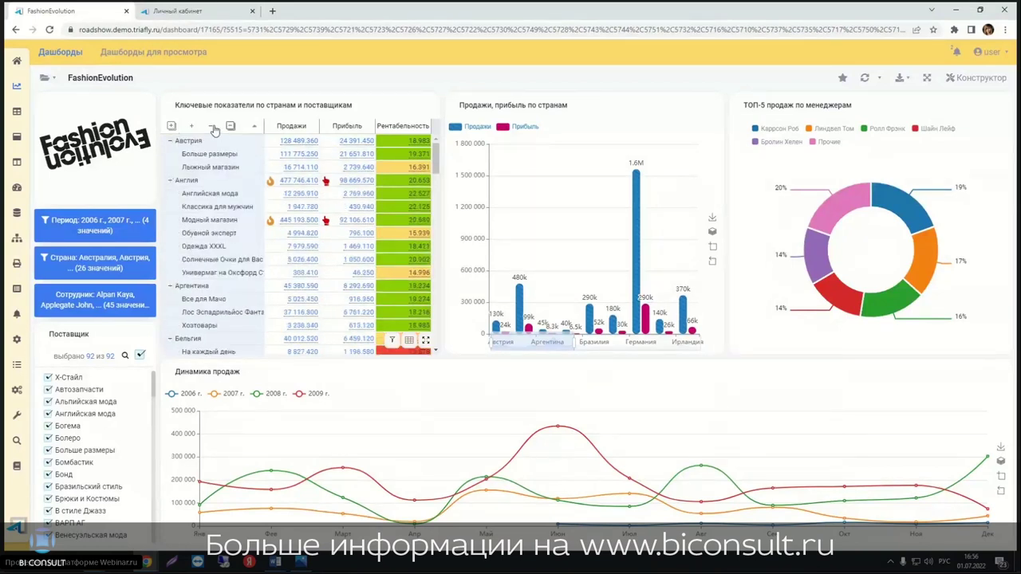
click(211, 126)
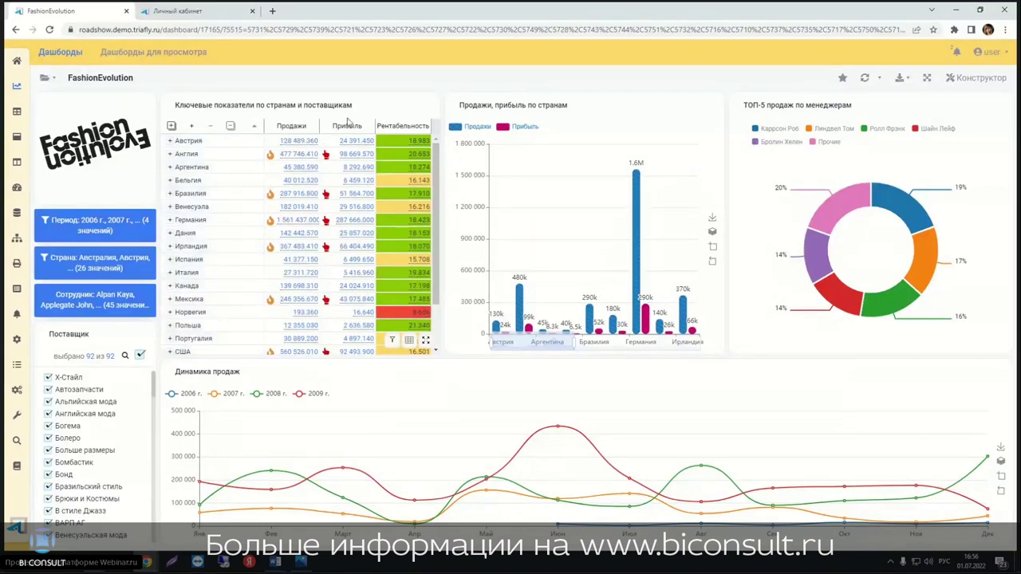
click(170, 166)
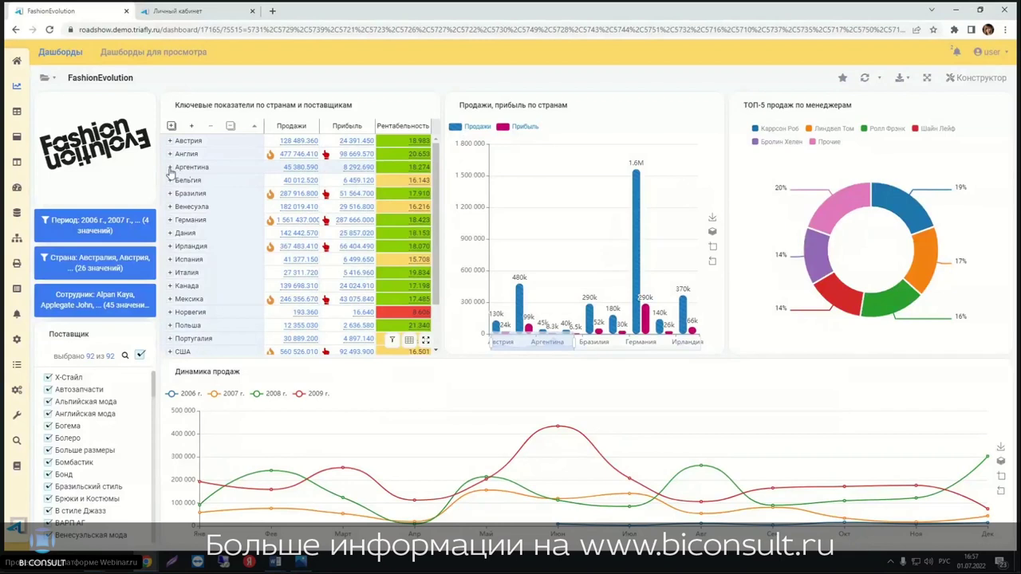
Step: Expand Бельгия to list its suppliers with their sales, profit and profitability
click(170, 219)
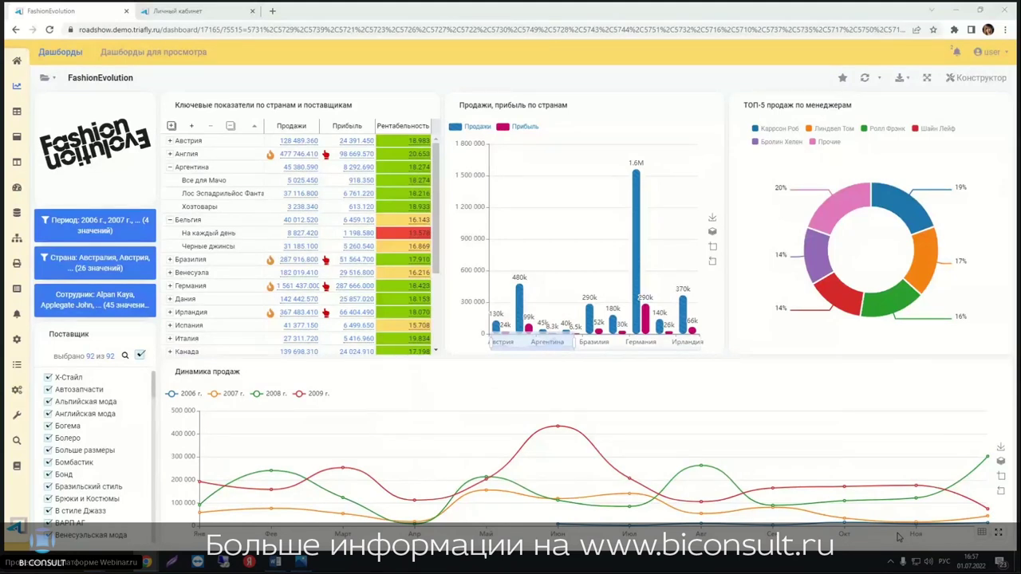
mouse_move(146, 562)
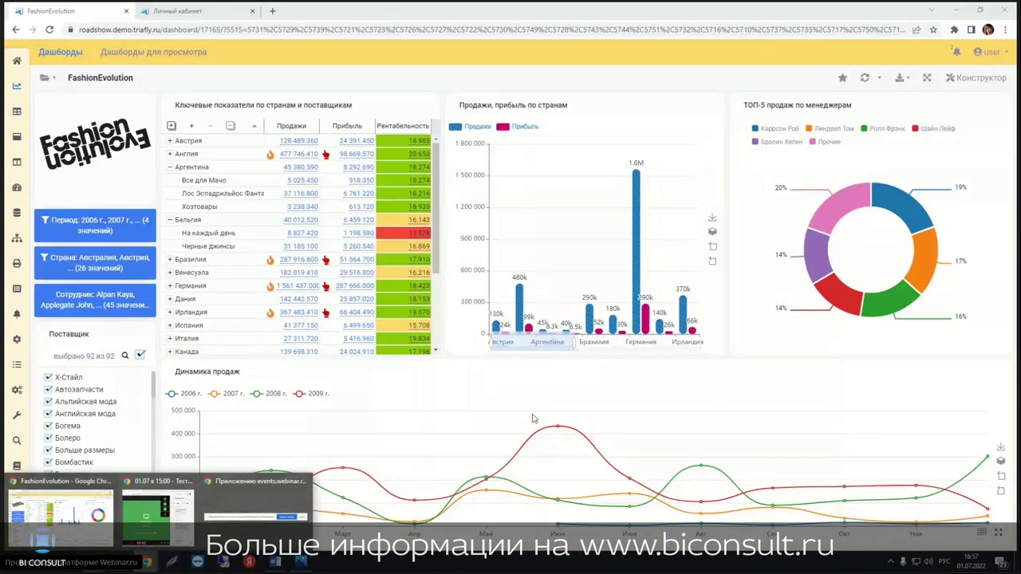
Step: Go to datafinder.ru in a new tab and open the Триафлай product page
click(272, 12)
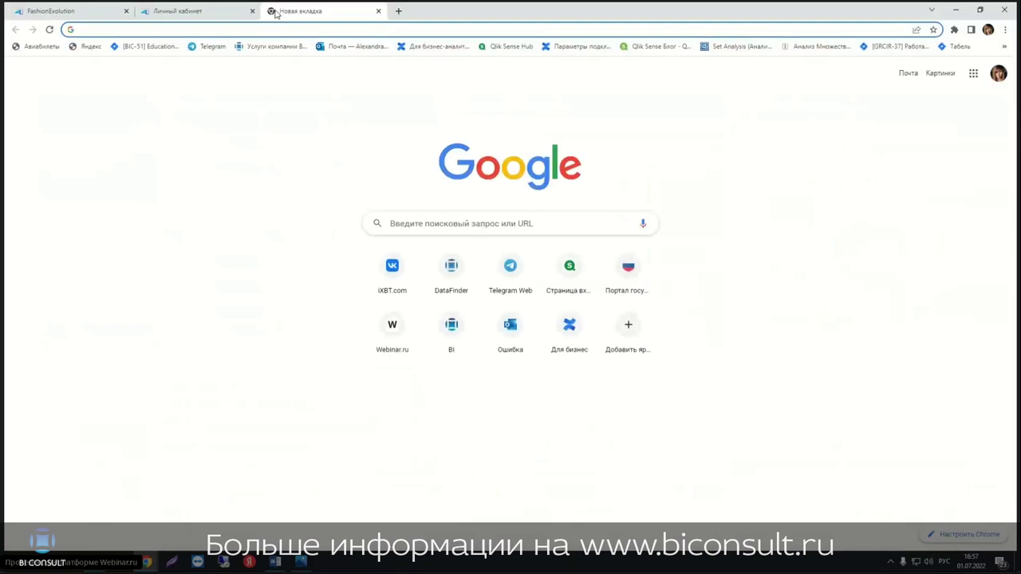
text(da)
key(Return)
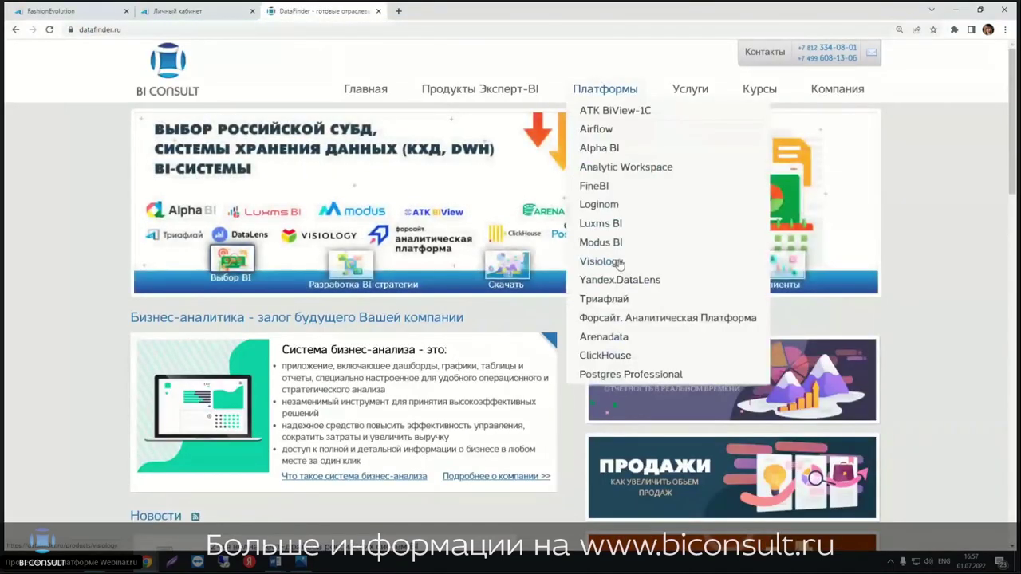
click(604, 298)
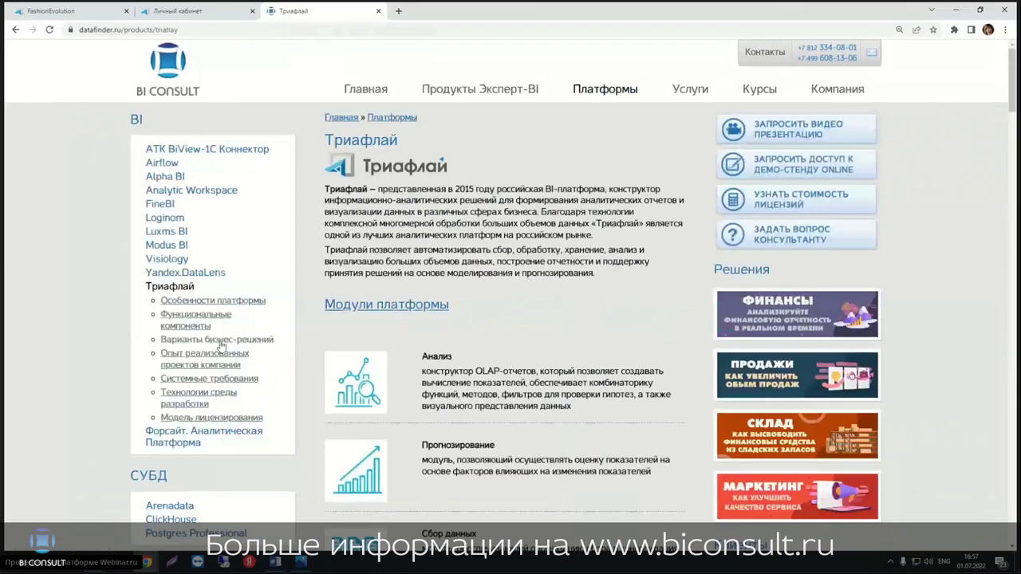
Step: Scroll down to the Модули платформы diagram and enlarge it
scroll(528, 297, down, 5)
scroll(528, 297, down, 5)
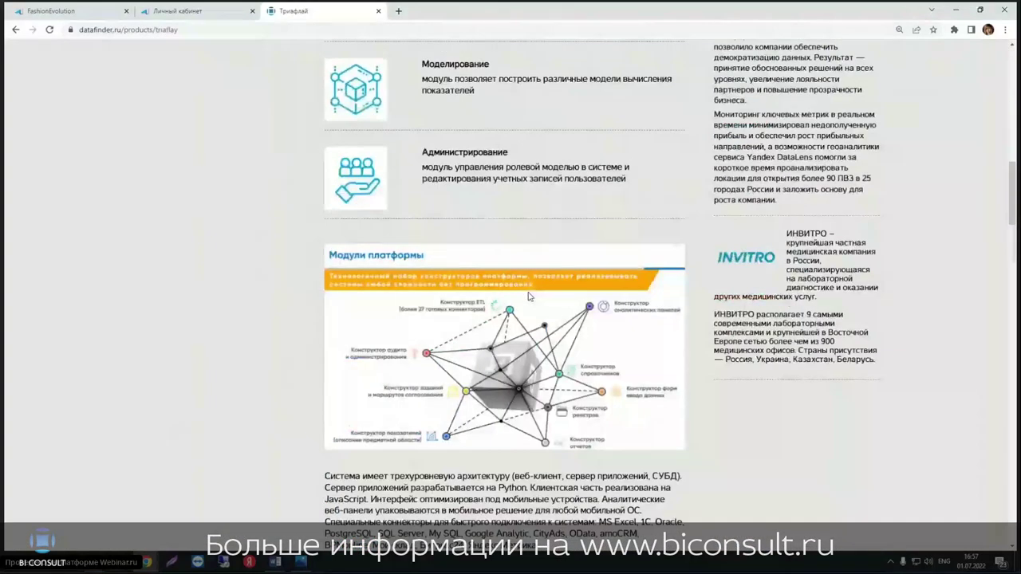
scroll(528, 297, down, 2)
scroll(528, 297, up, 1)
scroll(528, 297, down, 4)
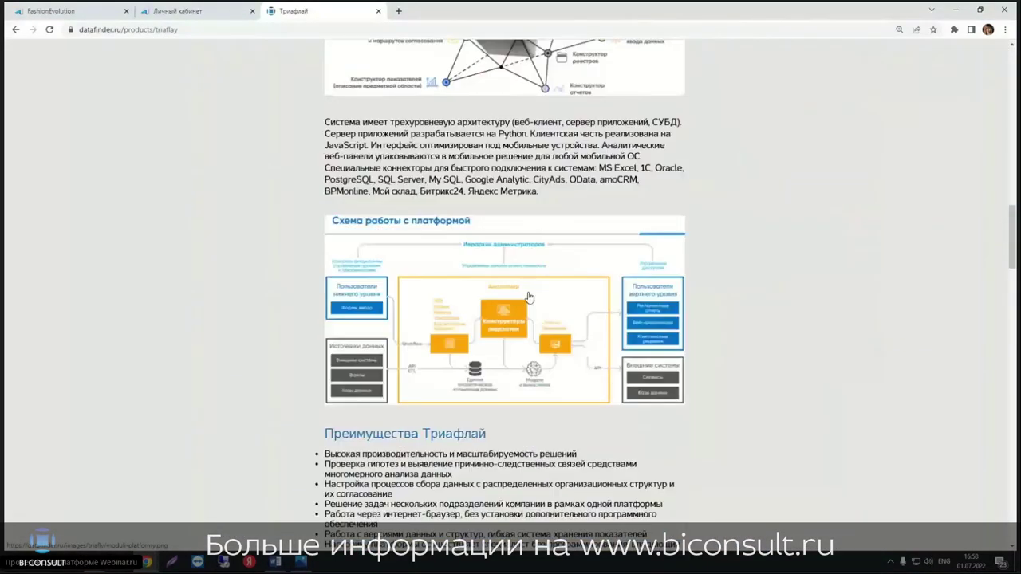
scroll(528, 297, up, 4)
click(536, 328)
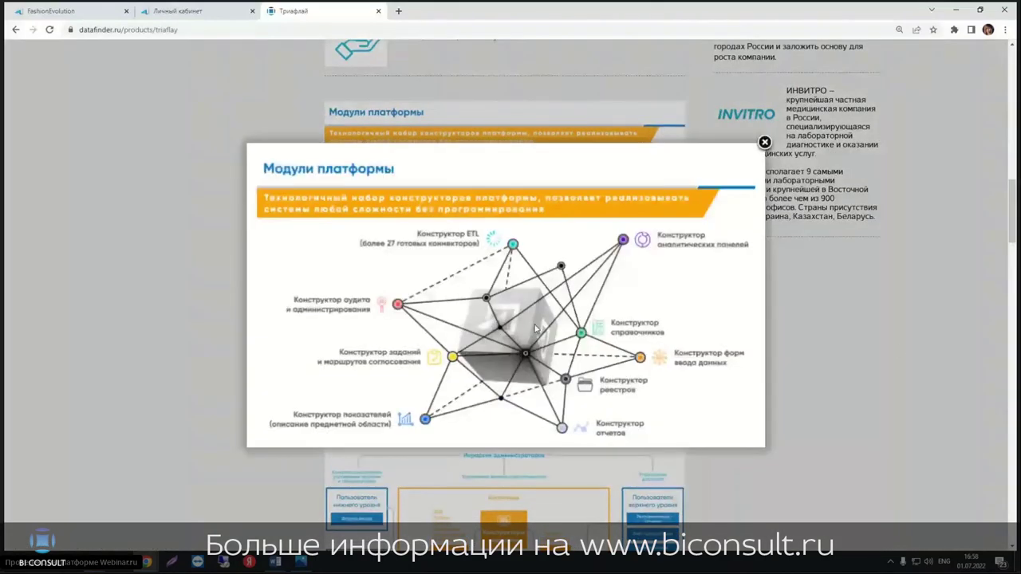
Step: Show the Схема работы с платформой diagram, close the enlarged view, and return to the page top
click(646, 299)
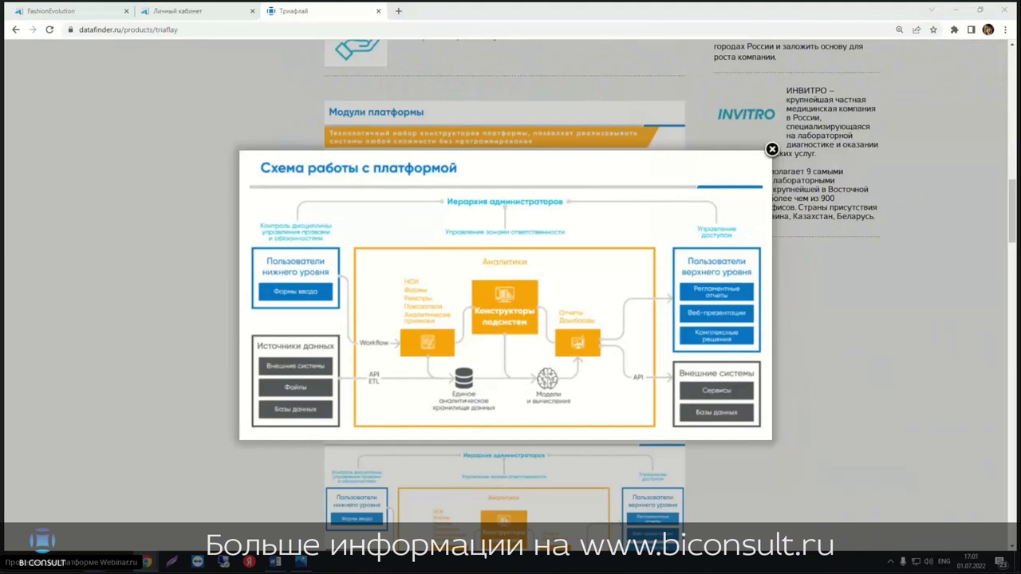
click(114, 29)
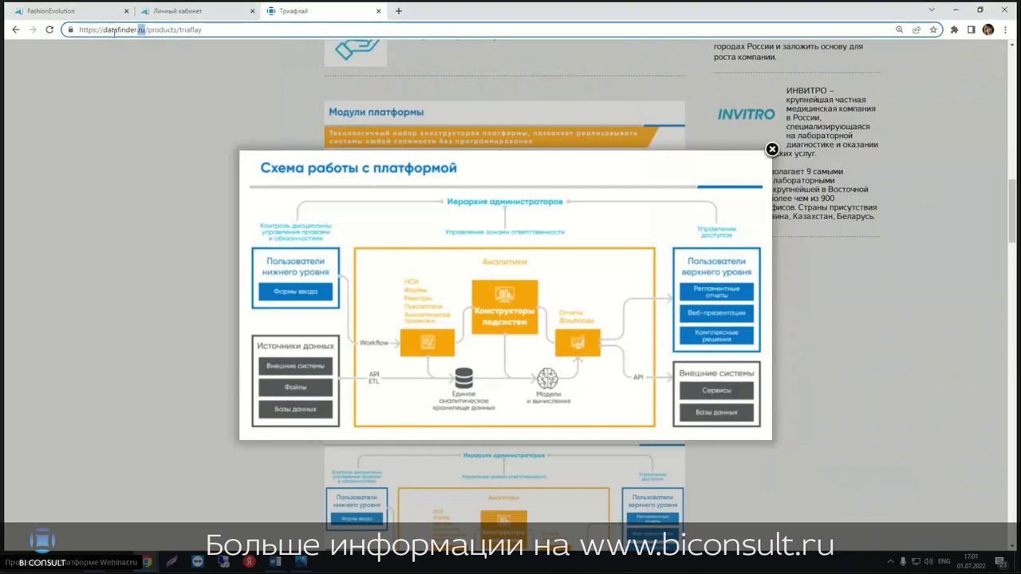
click(772, 150)
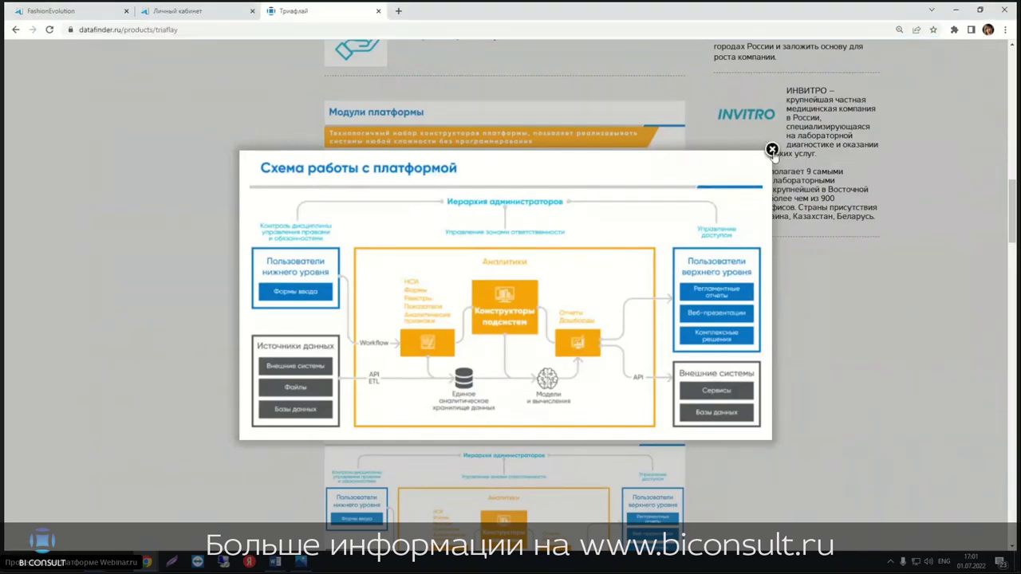
scroll(774, 150, up, 10)
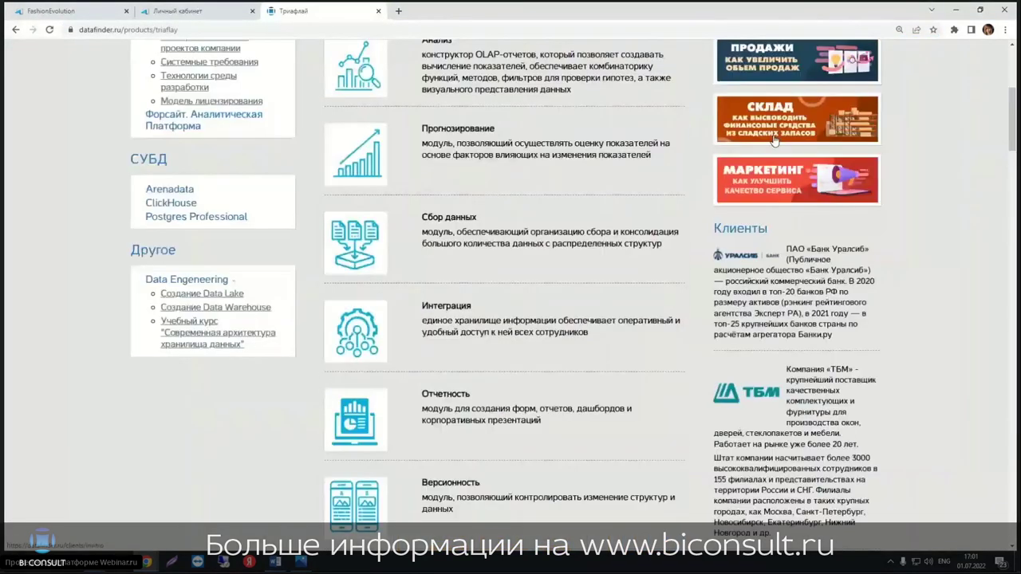
scroll(638, 168, up, 5)
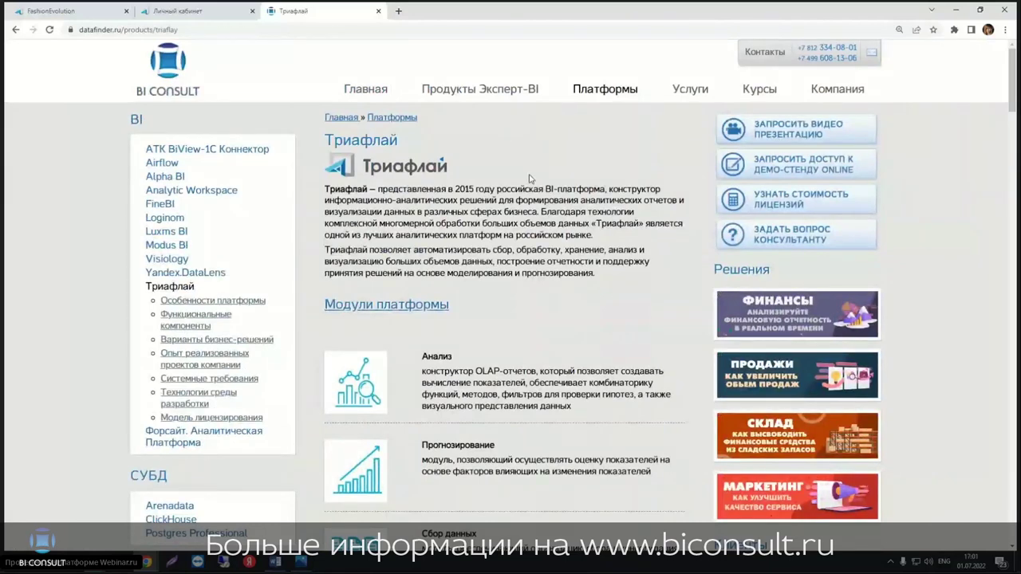